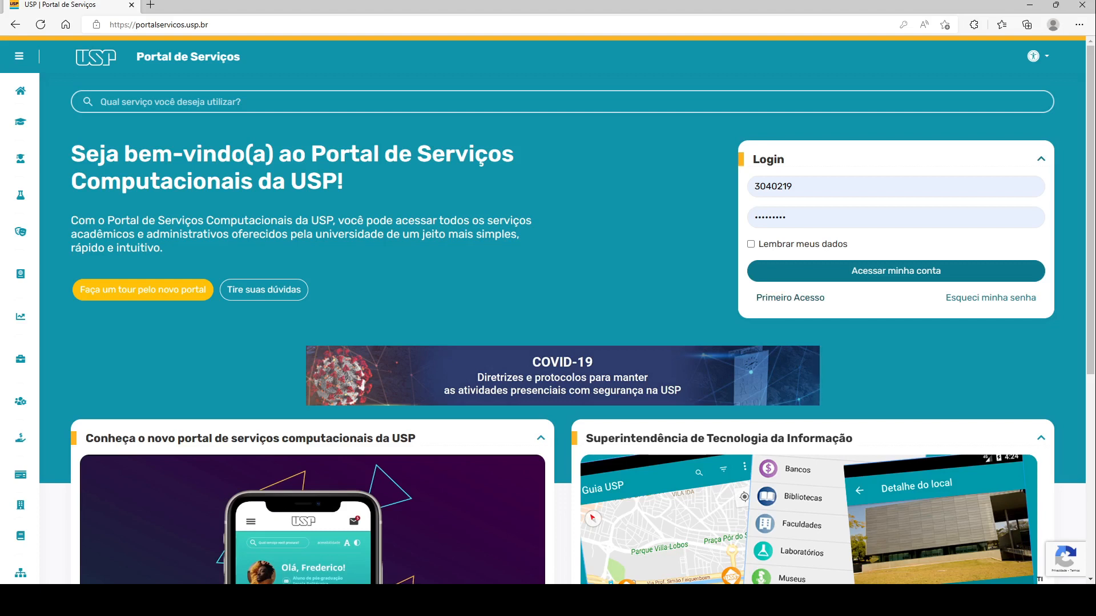
- Open the Primeiro Acesso form, cancel it, and sign in to reach the Minhas Tarefas dashboard
left_click(790, 298)
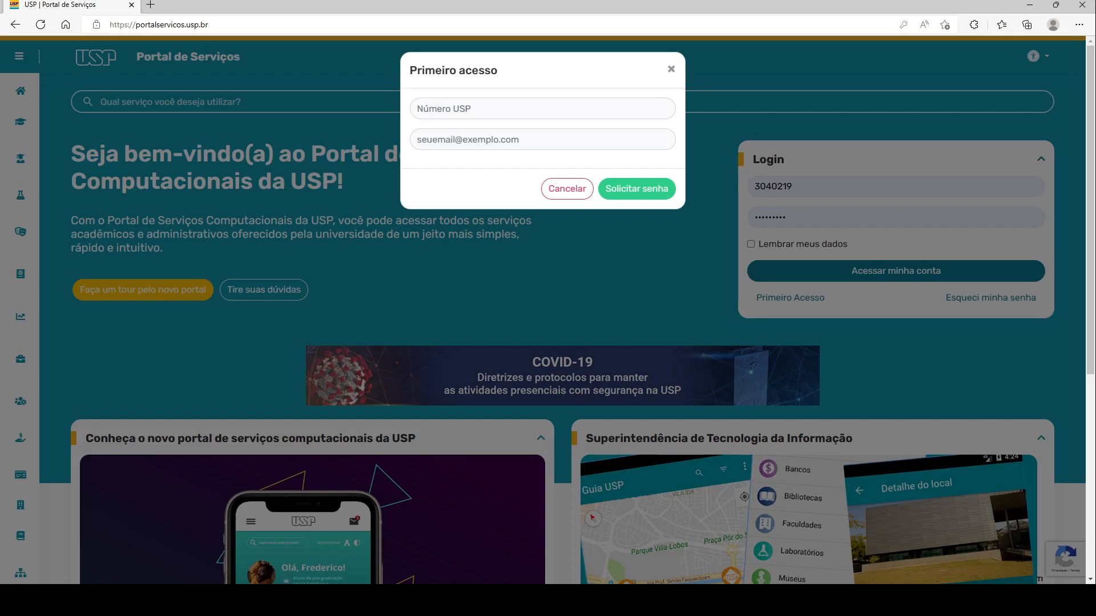
left_click(566, 188)
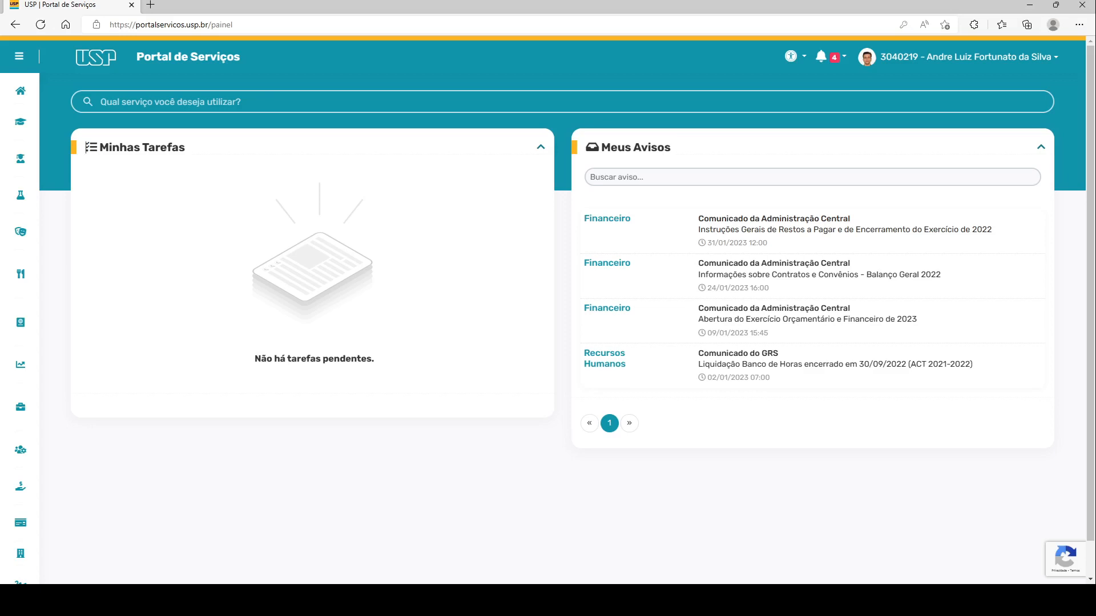
mouse_move(20, 91)
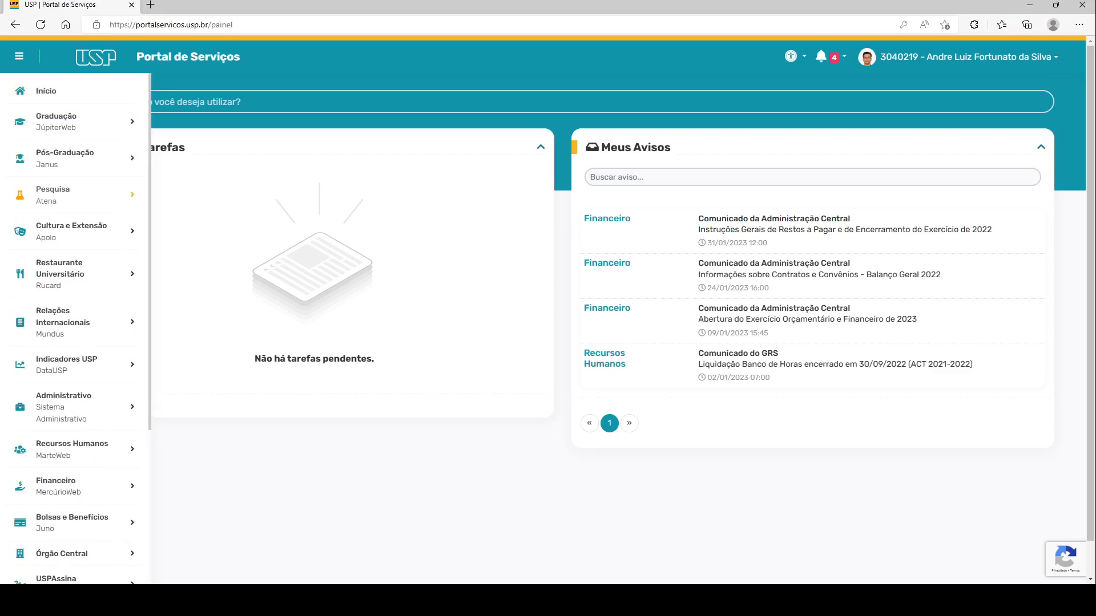
left_click(74, 194)
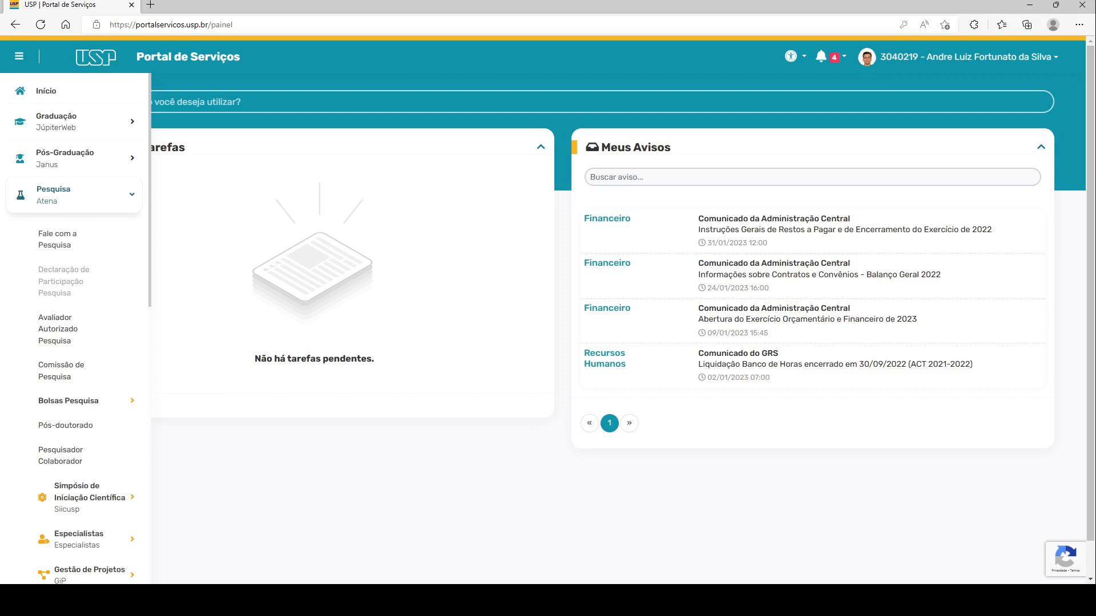
scroll(74, 314, "down", 3)
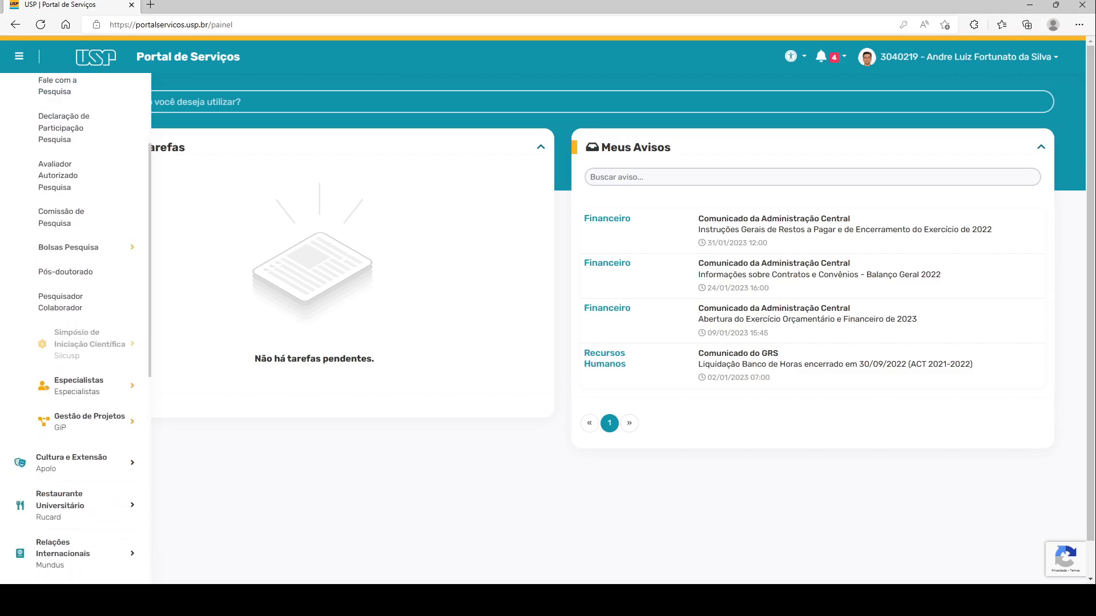
scroll(86, 342, "down", 1)
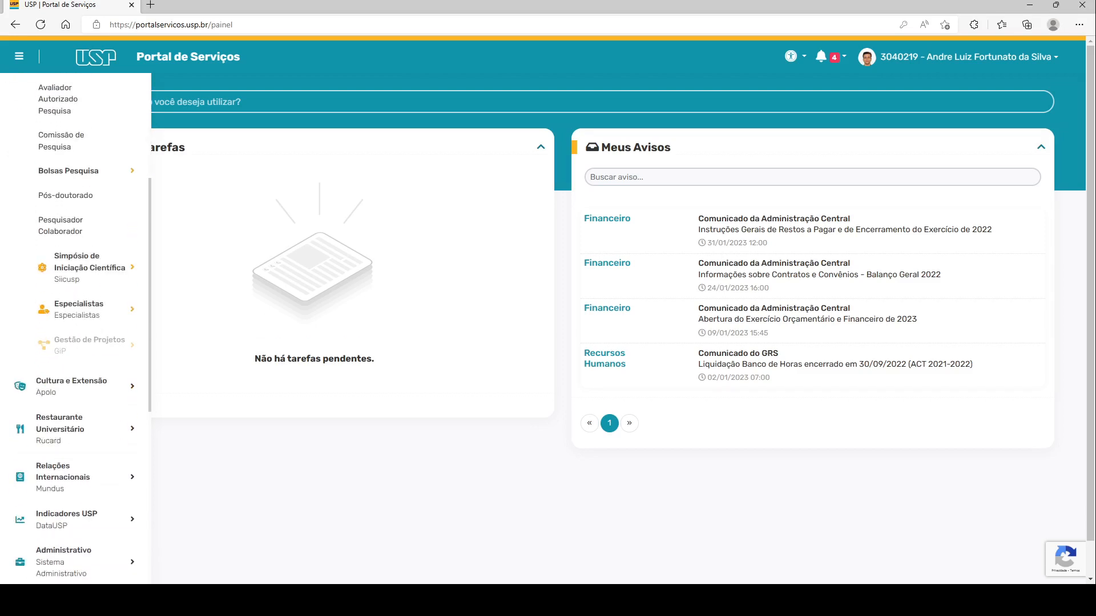
left_click(90, 344)
scroll(85, 343, "down", 1)
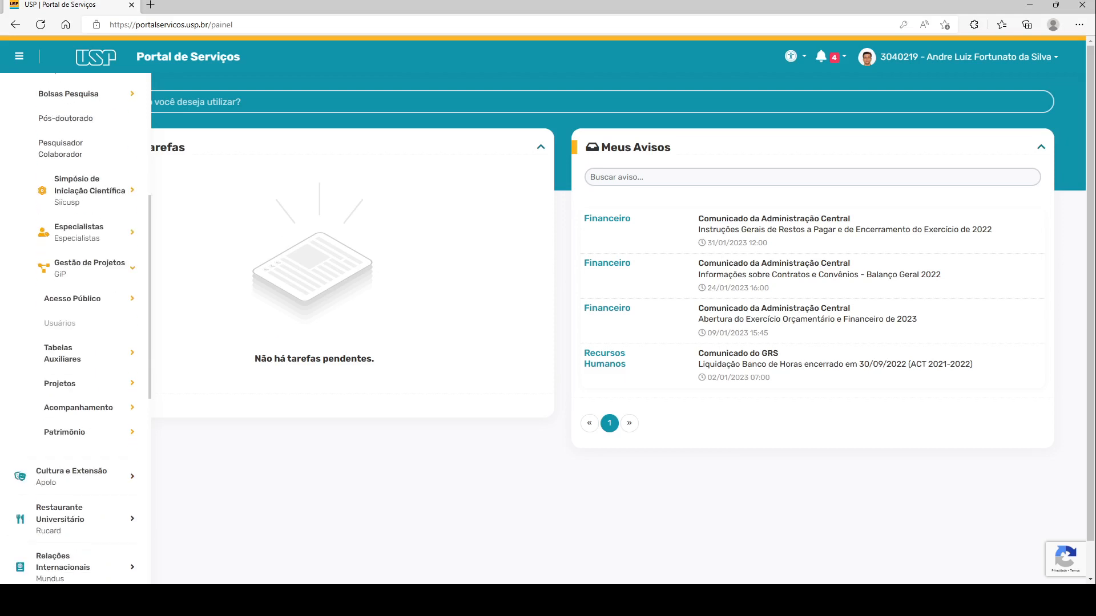
scroll(60, 314, "down", 1)
left_click(60, 307)
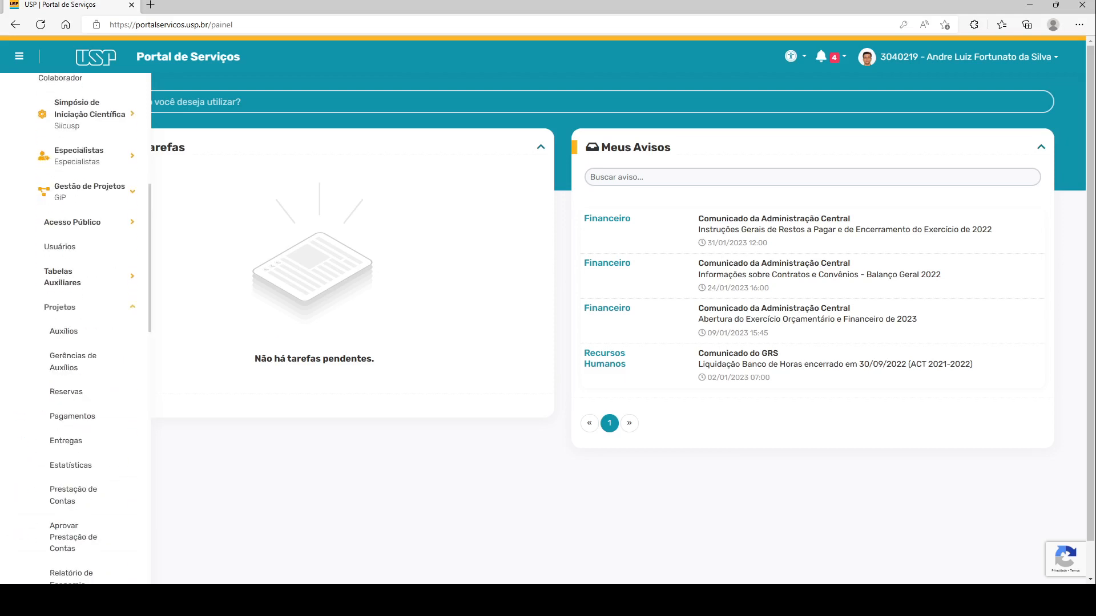
scroll(63, 311, "down", 1)
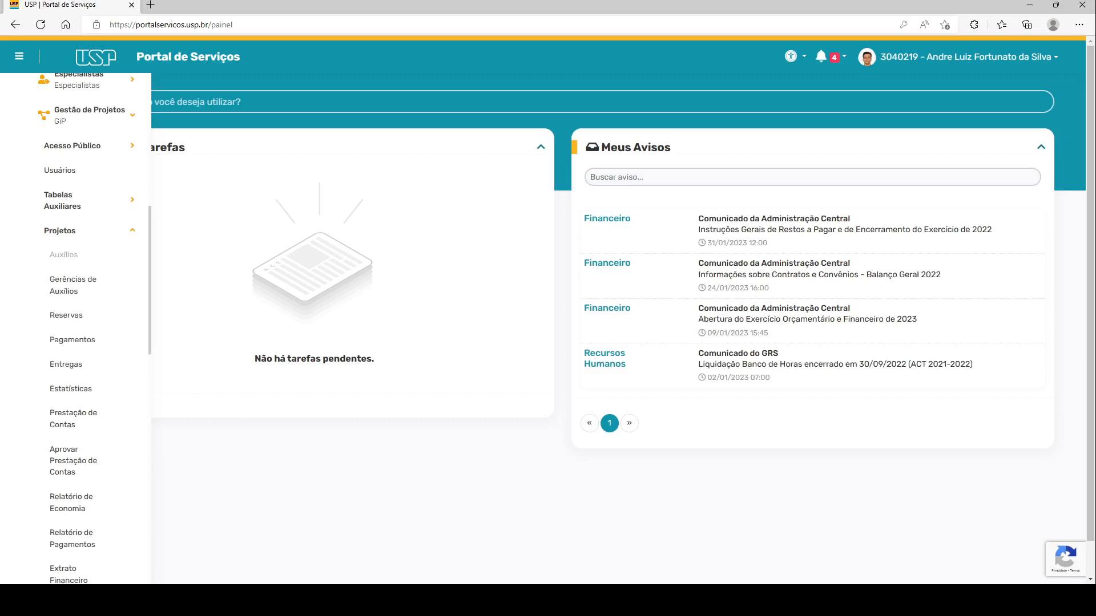
scroll(63, 255, "up", 1)
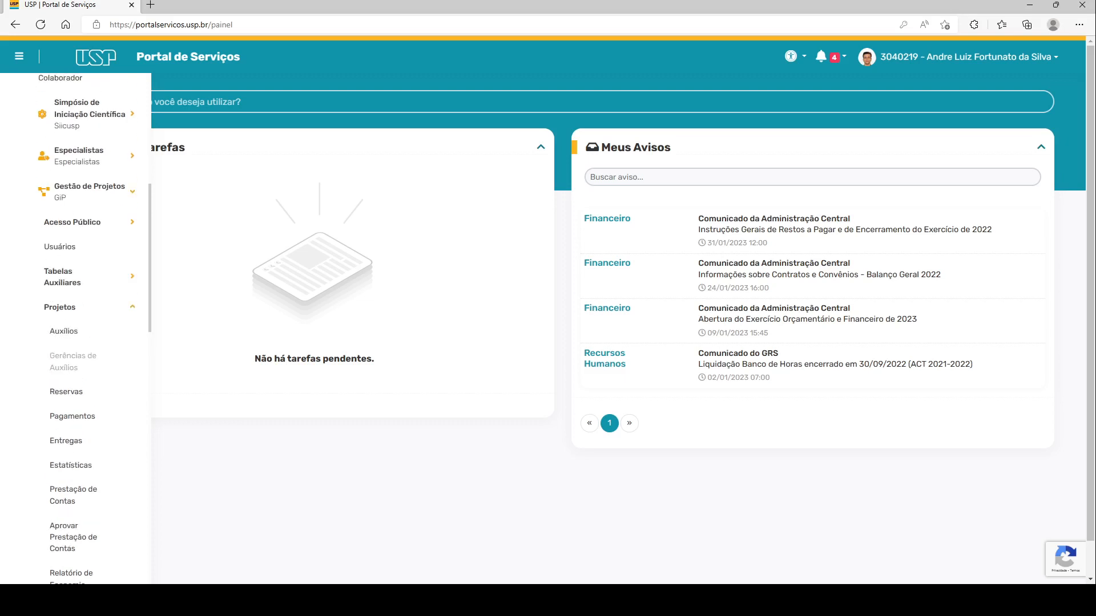
scroll(65, 363, "down", 1)
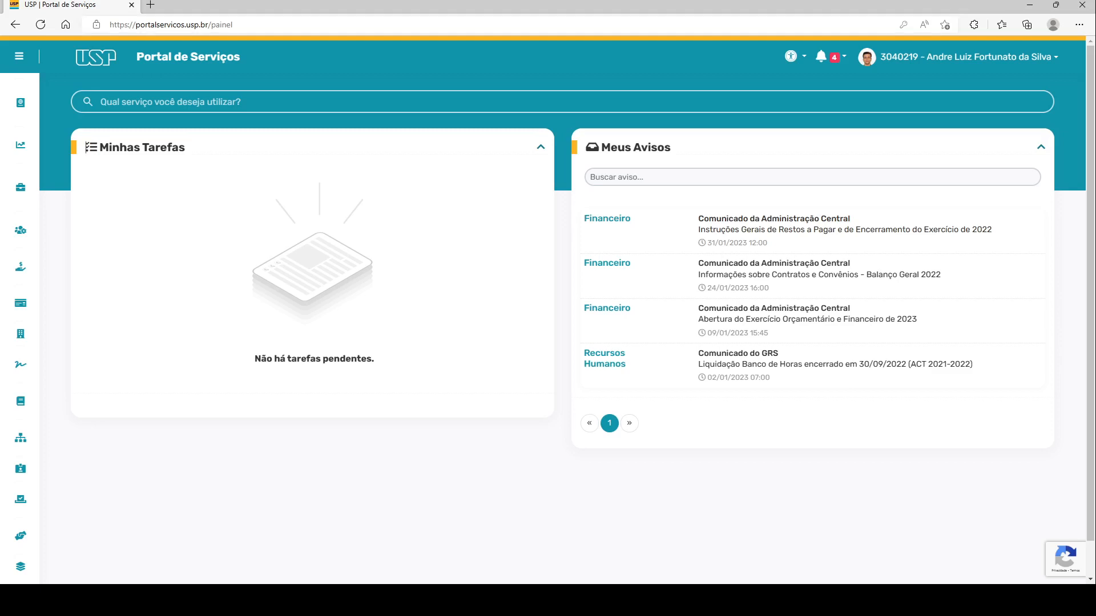
left_click(1051, 56)
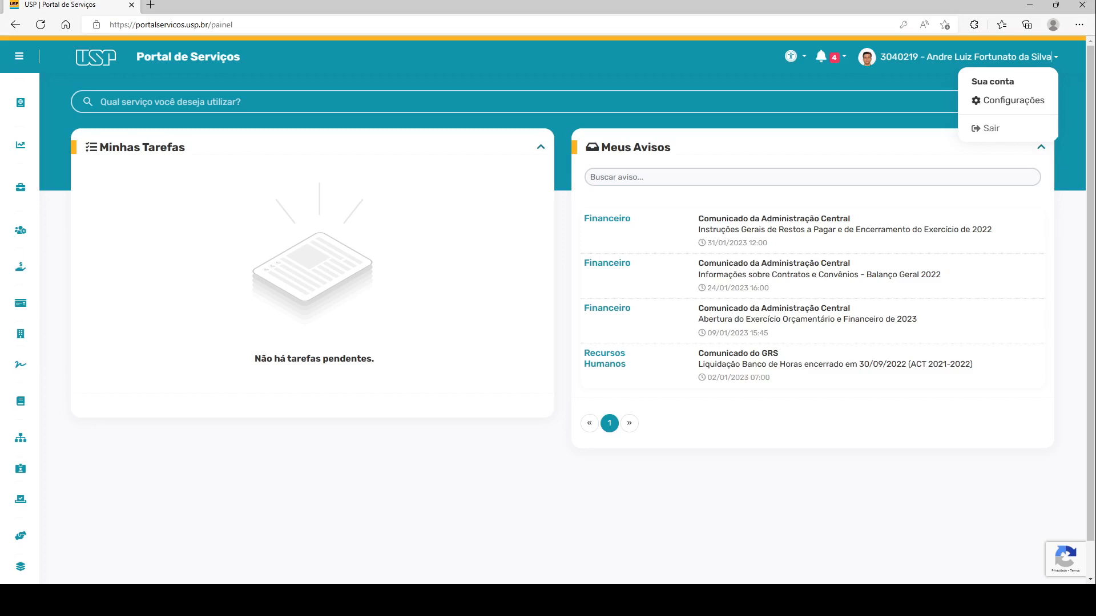
left_click(986, 128)
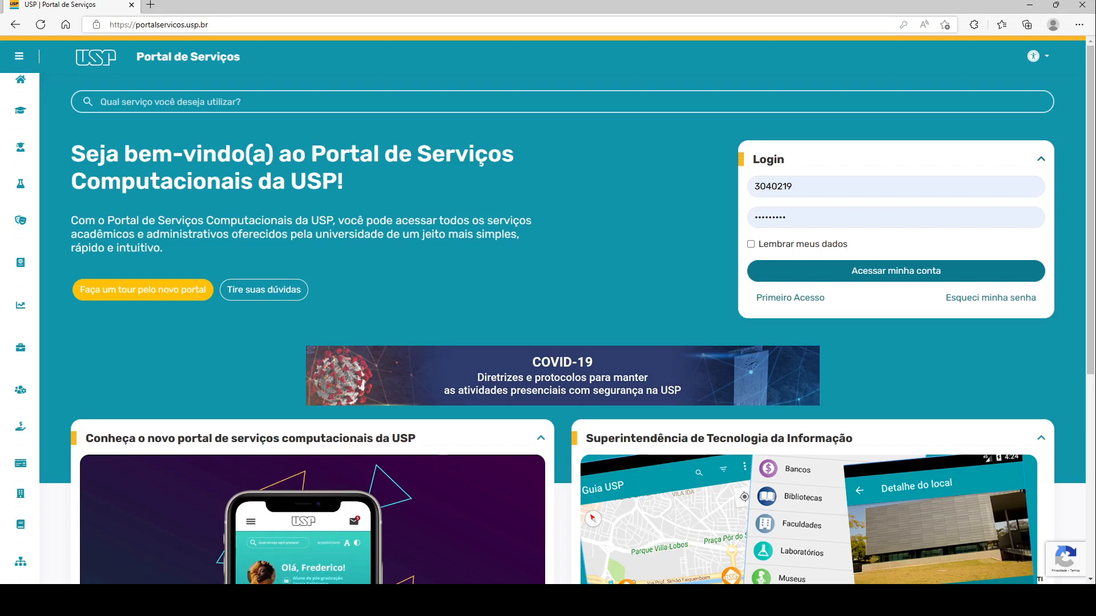
key("ctrl+l")
left_click(136, 24)
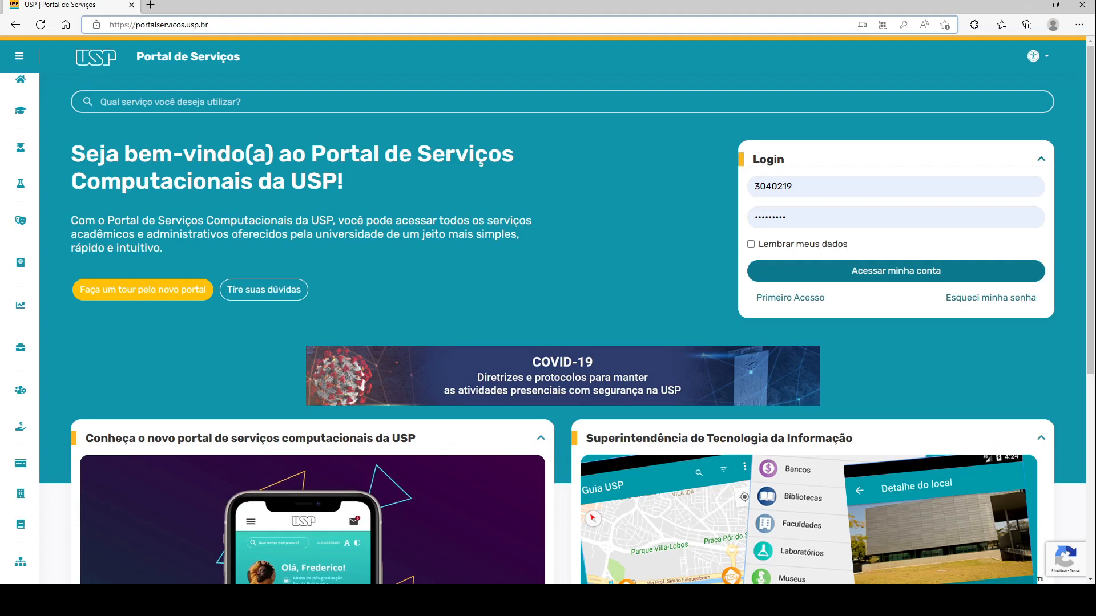
type("dev.")
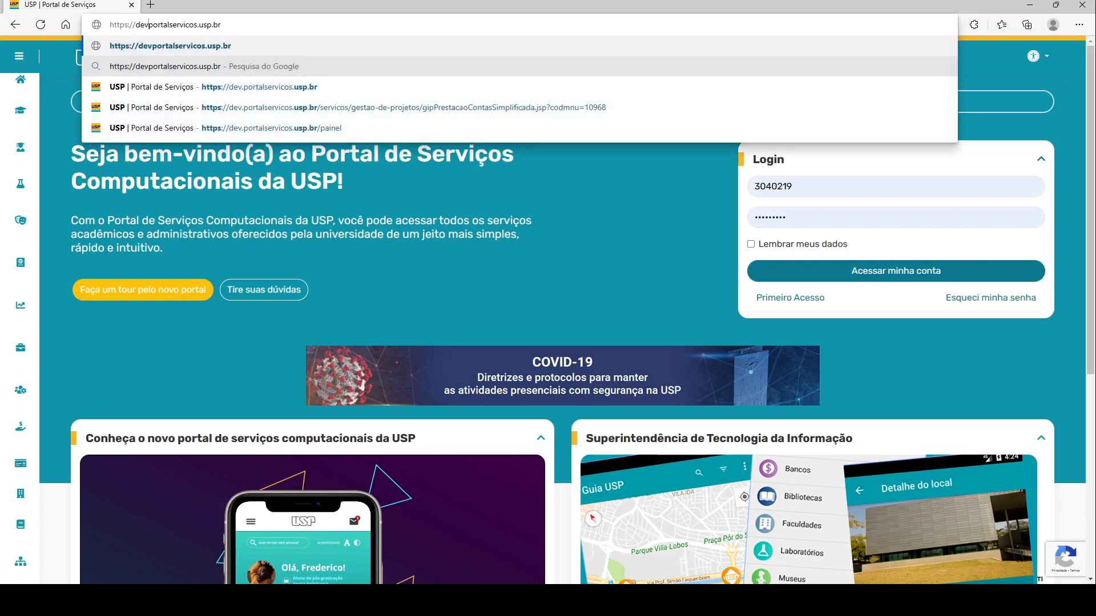
key("Return")
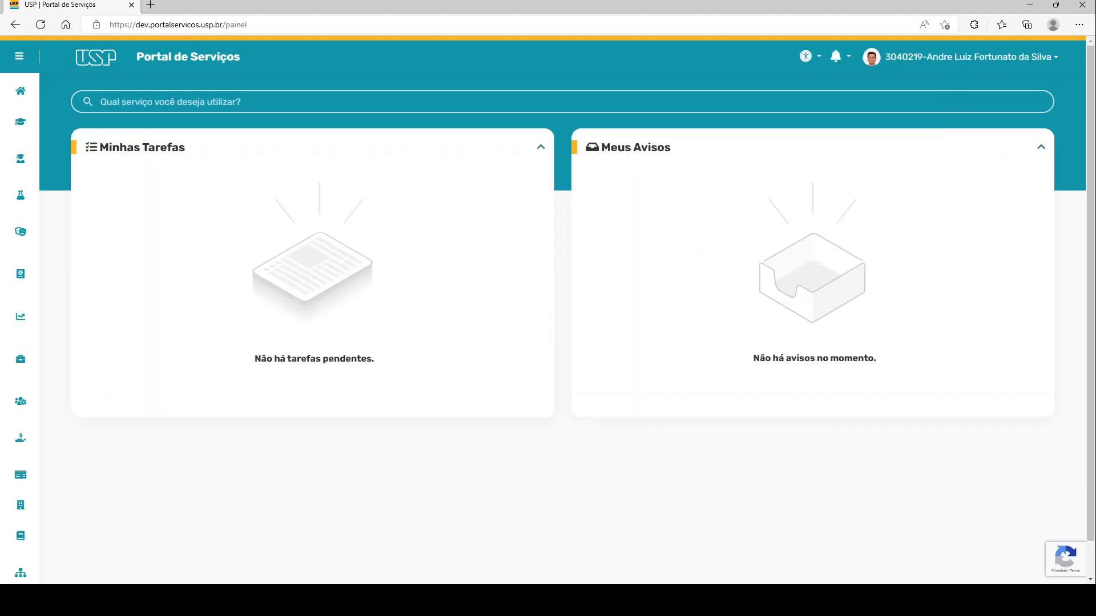
- Browse the sidebar menu and expand the Pesquisa services section
left_click(1049, 56)
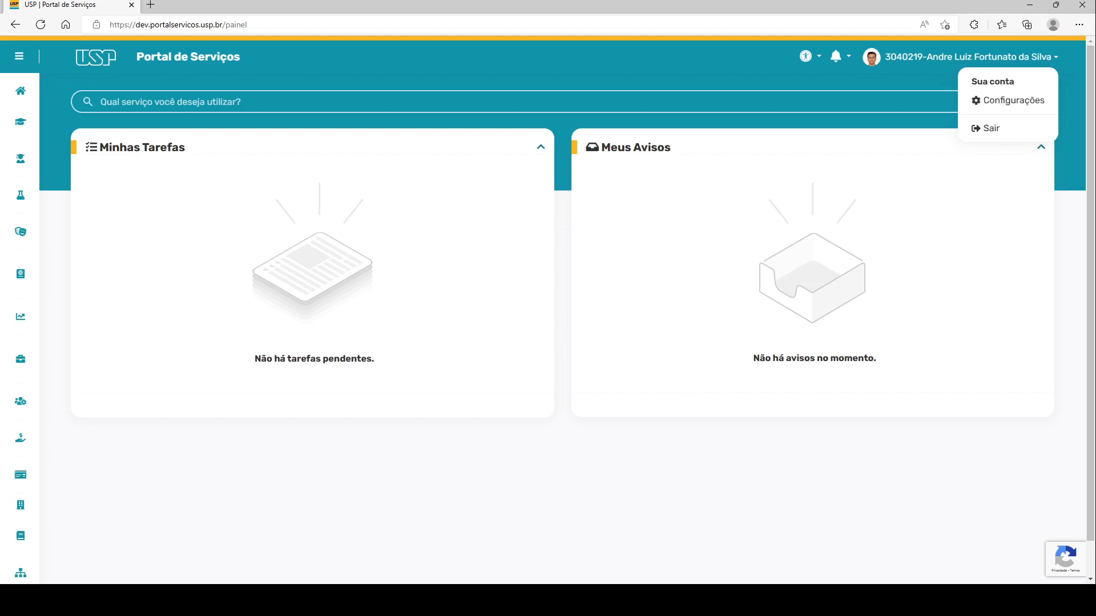
left_click(240, 102)
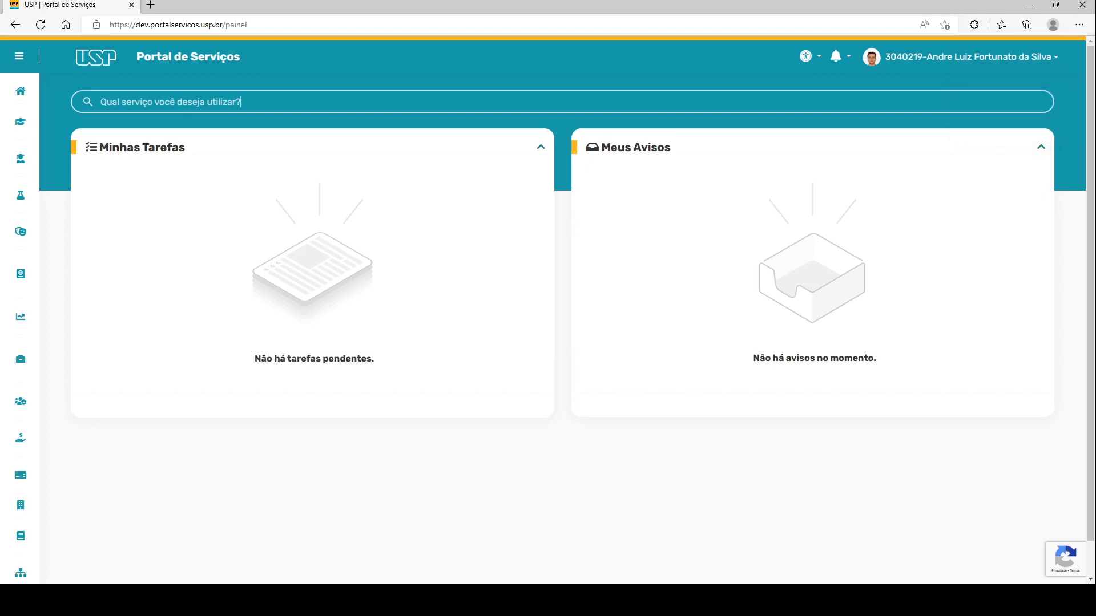
mouse_move(21, 121)
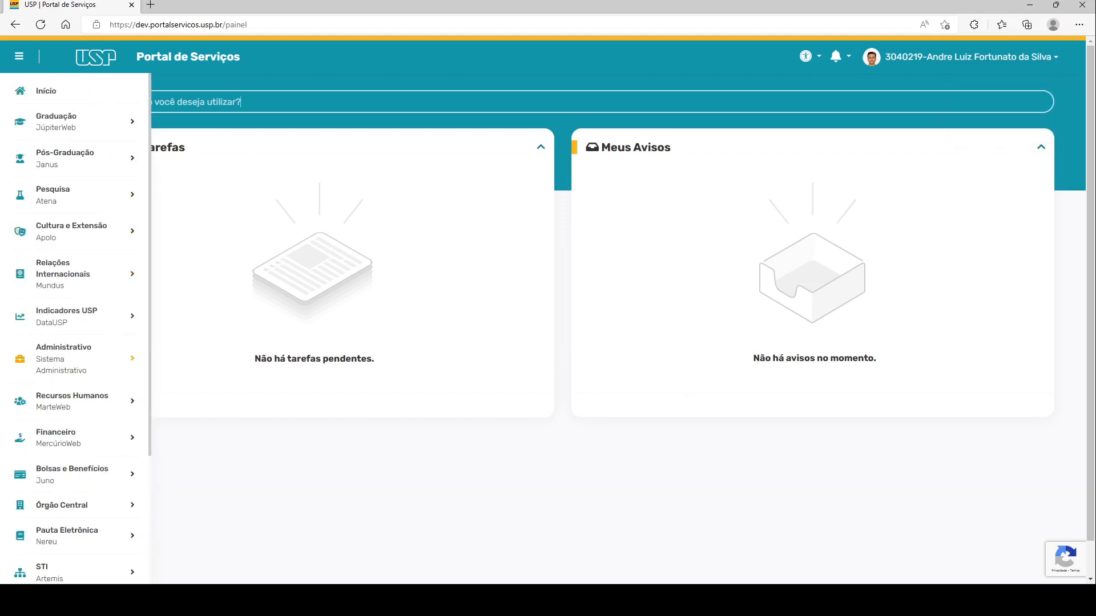
scroll(68, 339, "down", 1)
scroll(69, 197, "up", 1)
scroll(69, 237, "down", 1)
scroll(69, 268, "up", 1)
left_click(68, 195)
scroll(74, 268, "down", 3)
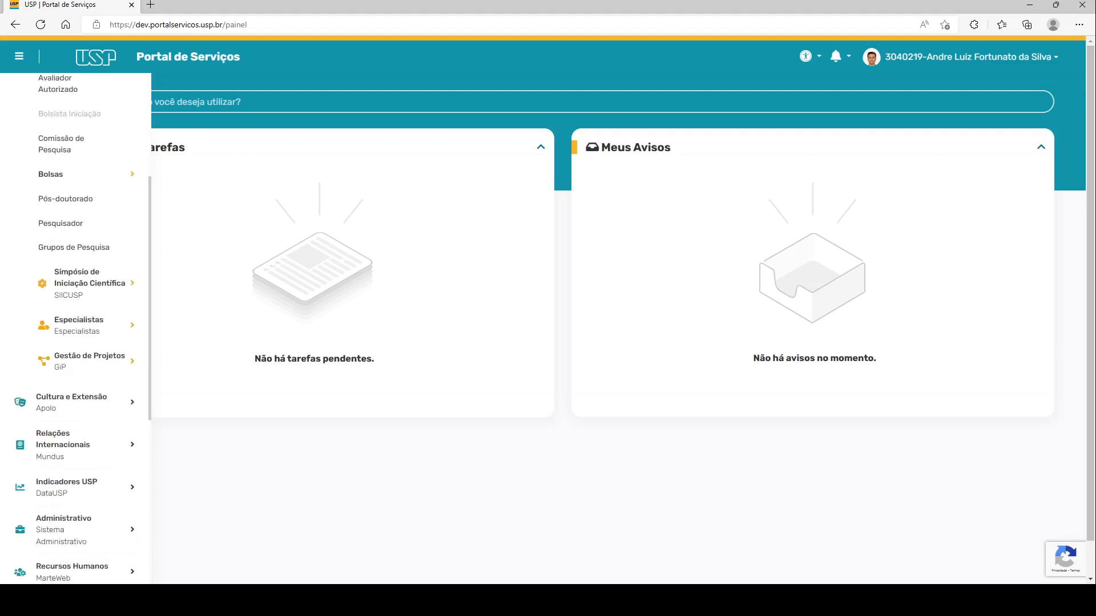
- Open PC Simplificada (FAPESP) under Gestão de Projetos > Projetos > Prestações de Contas
left_click(89, 347)
scroll(74, 268, "down", 1)
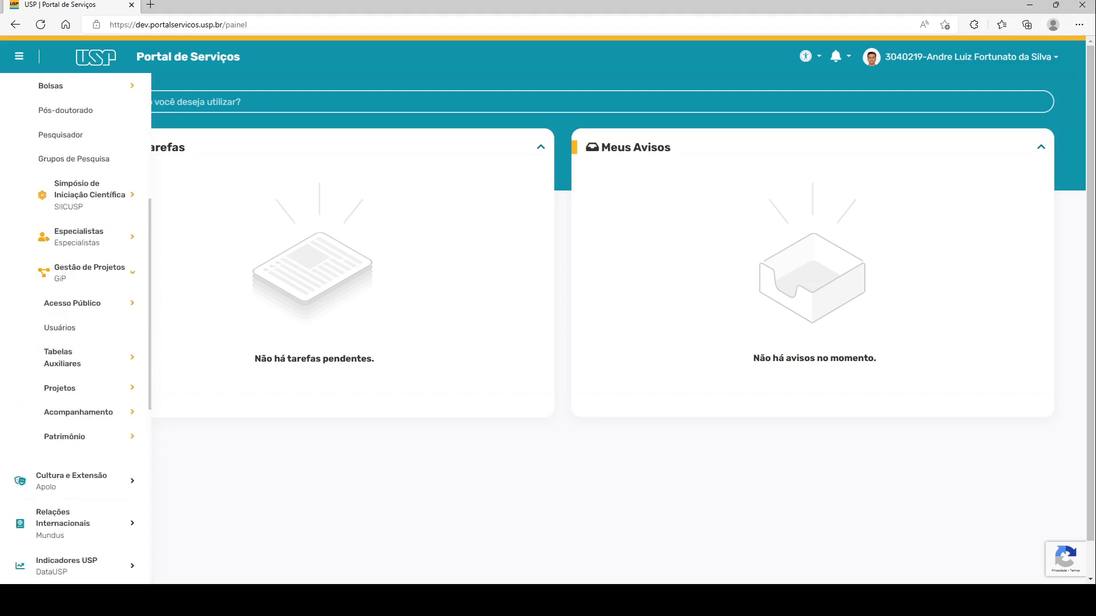
scroll(68, 311, "down", 1)
left_click(69, 311)
scroll(69, 311, "down", 1)
scroll(74, 328, "down", 1)
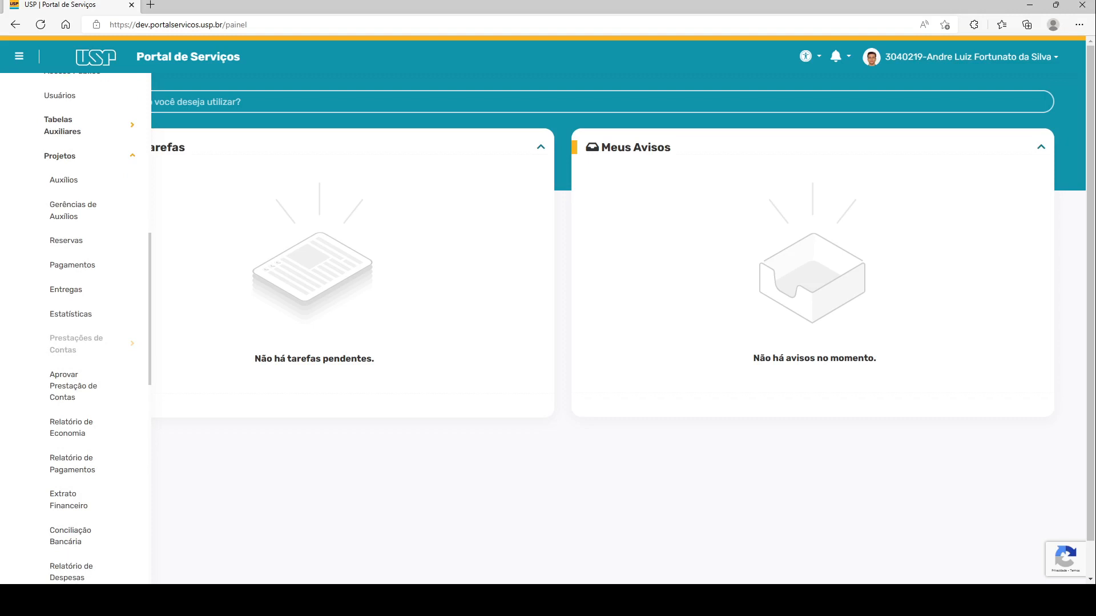
left_click(75, 344)
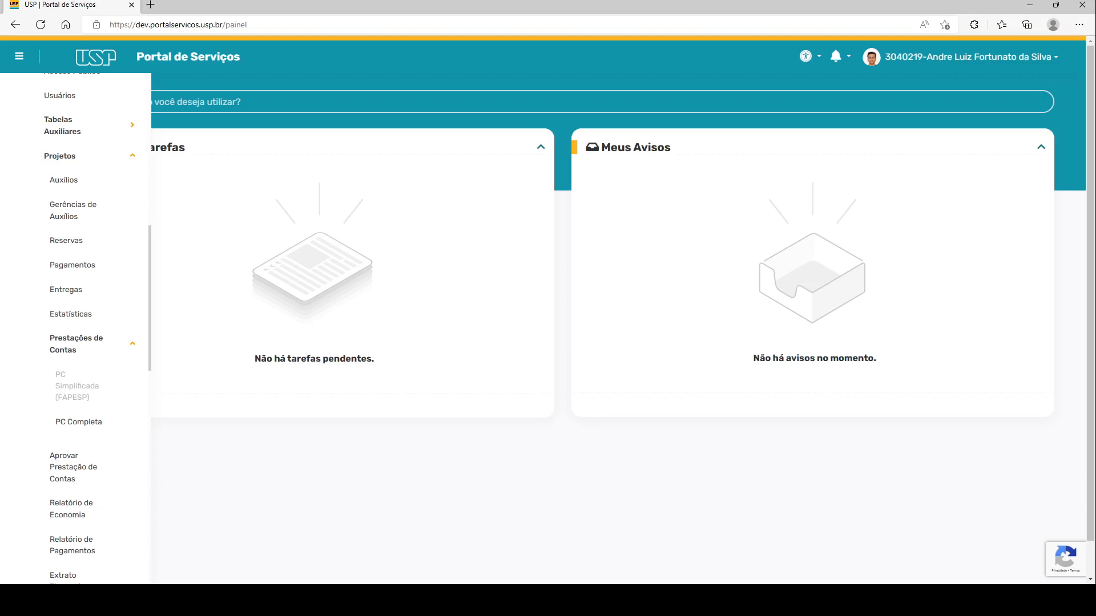
left_click(77, 386)
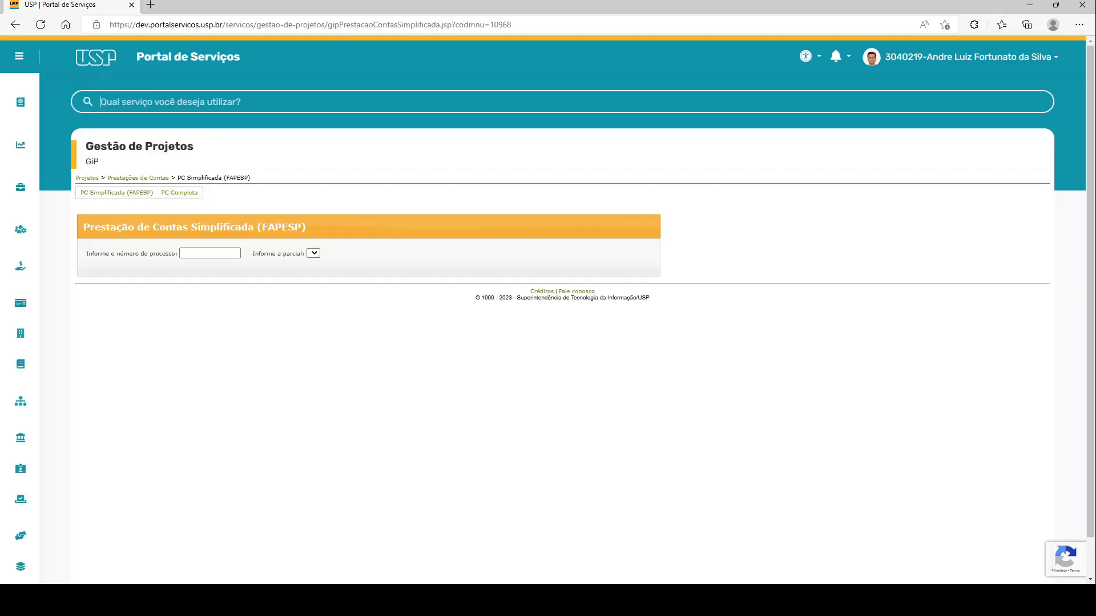
type("pc")
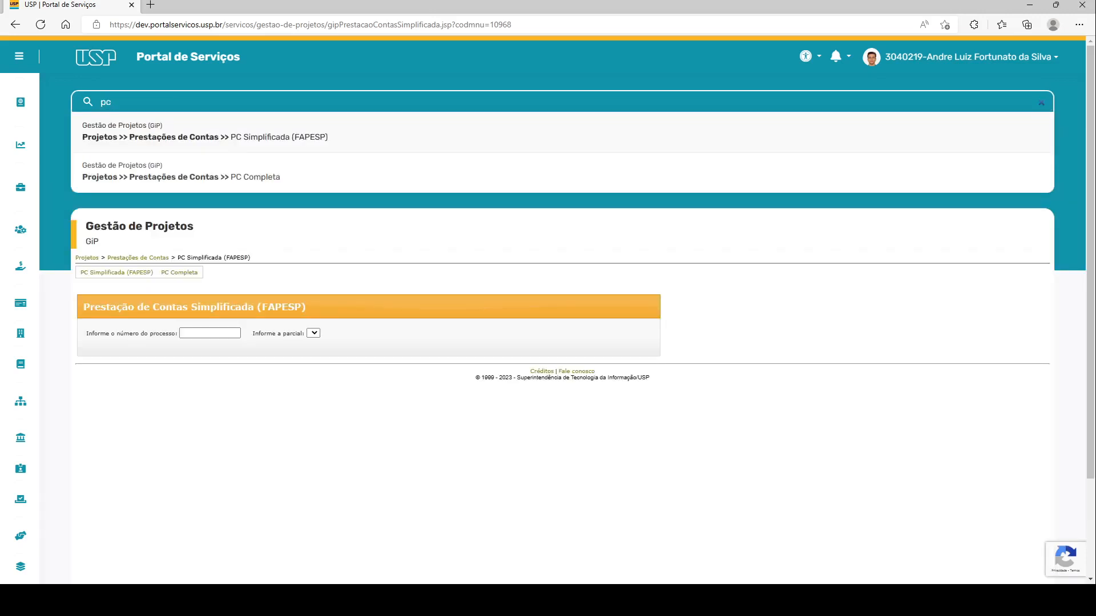
type(" s")
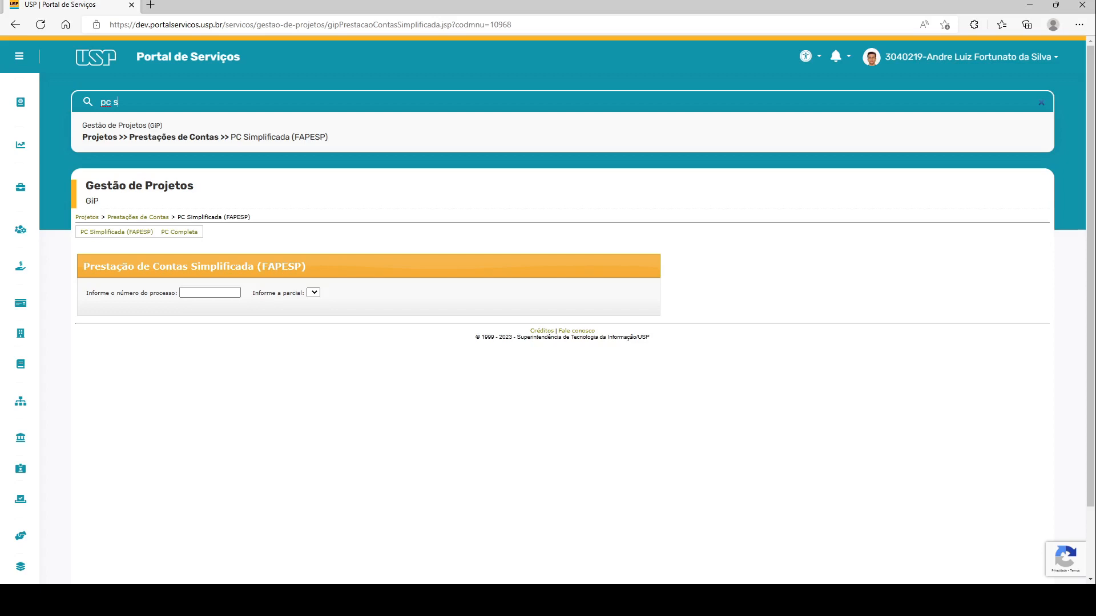
key("Escape")
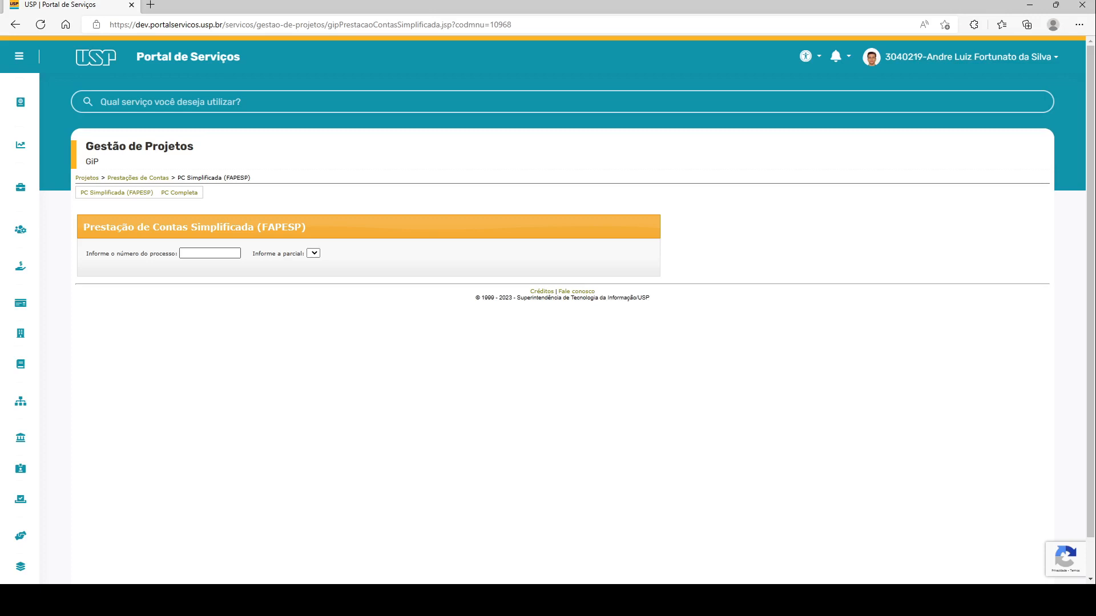
left_click(210, 254)
type("2023/02080-0")
key("Tab")
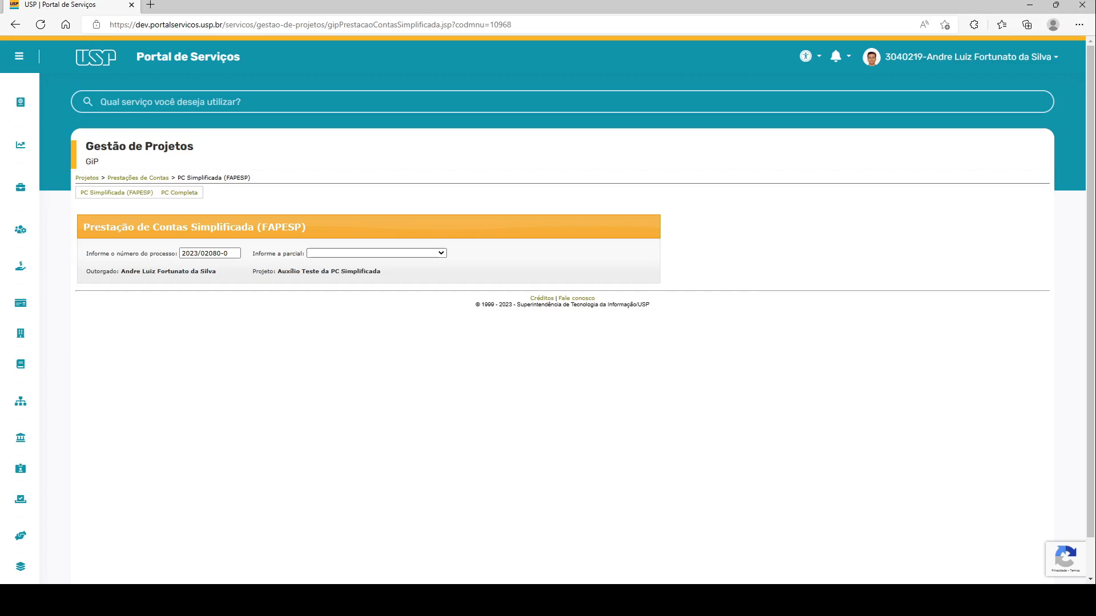
left_click_drag(121, 272, 216, 271)
left_click(230, 273)
- Highlight the project title Auxílio Teste da PC Simplificada to point it out
left_click_drag(278, 272, 380, 271)
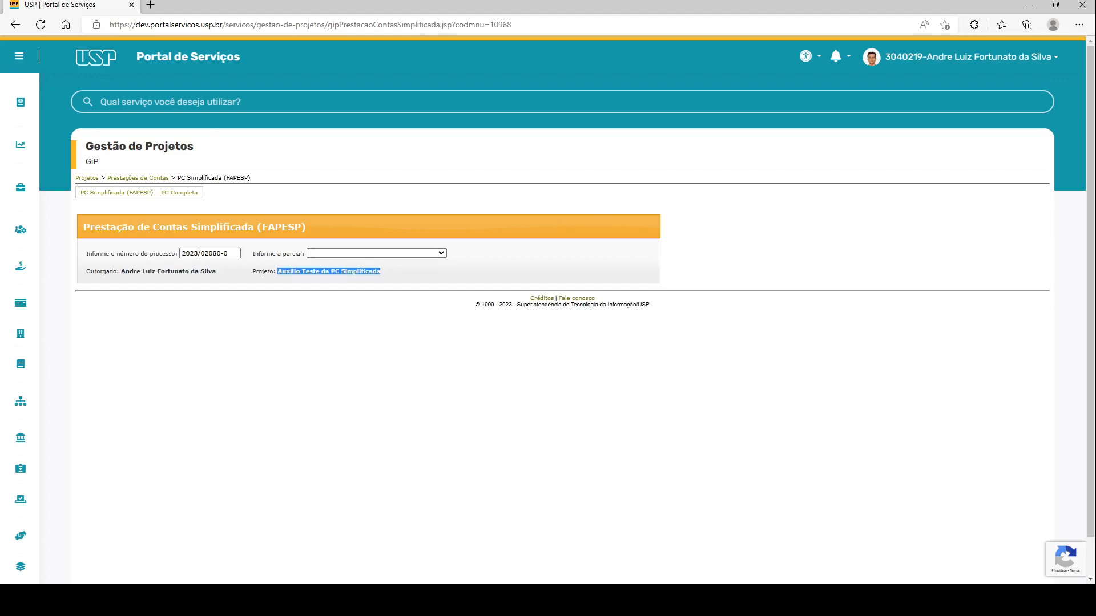
left_click(396, 272)
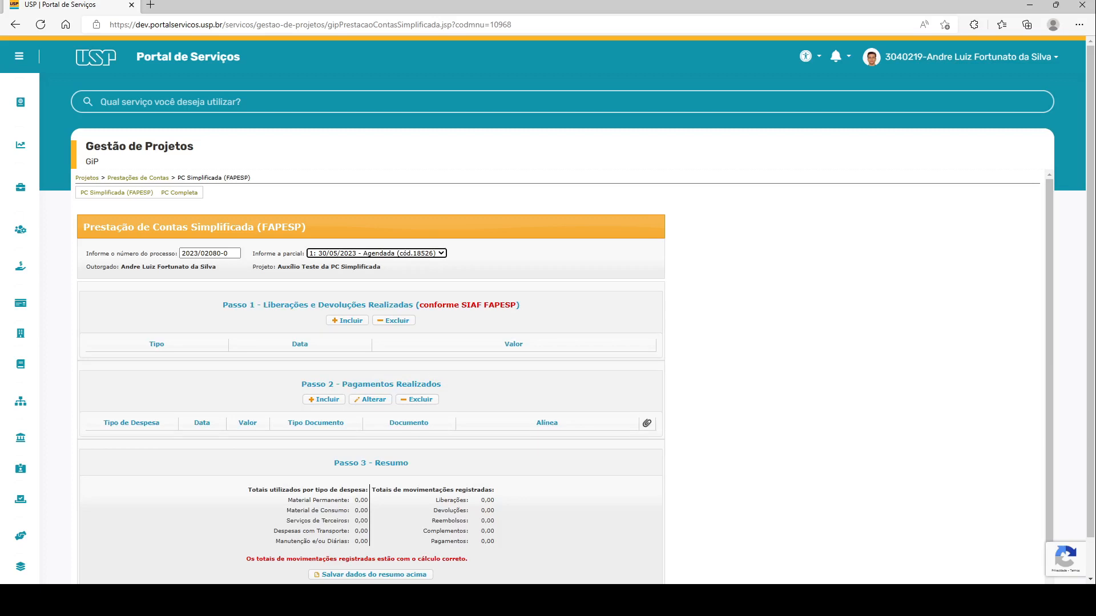
scroll(371, 399, "down", 2)
scroll(371, 400, "up", 2)
scroll(565, 377, "down", 1)
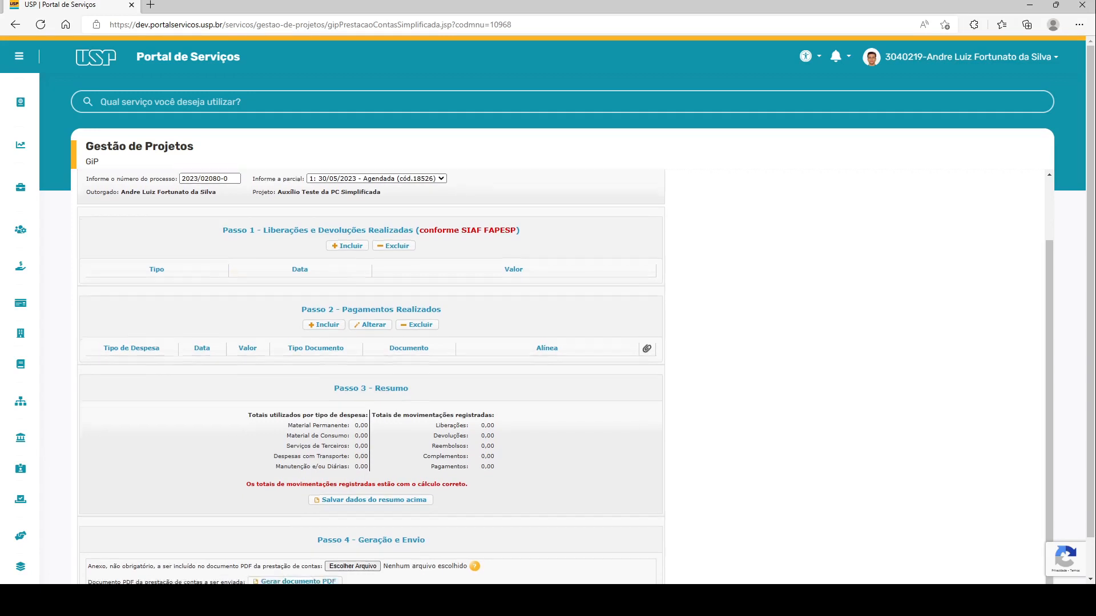
scroll(565, 377, "up", 1)
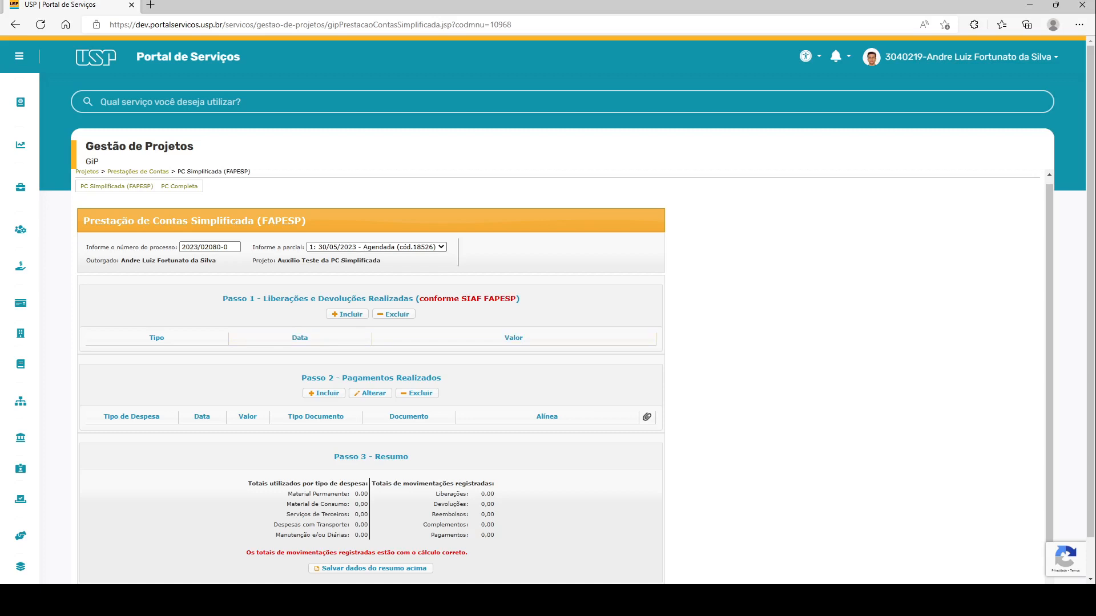
- Scroll down to bring Passo 4 - Geração e Envio into view
scroll(300, 337, "down", 1)
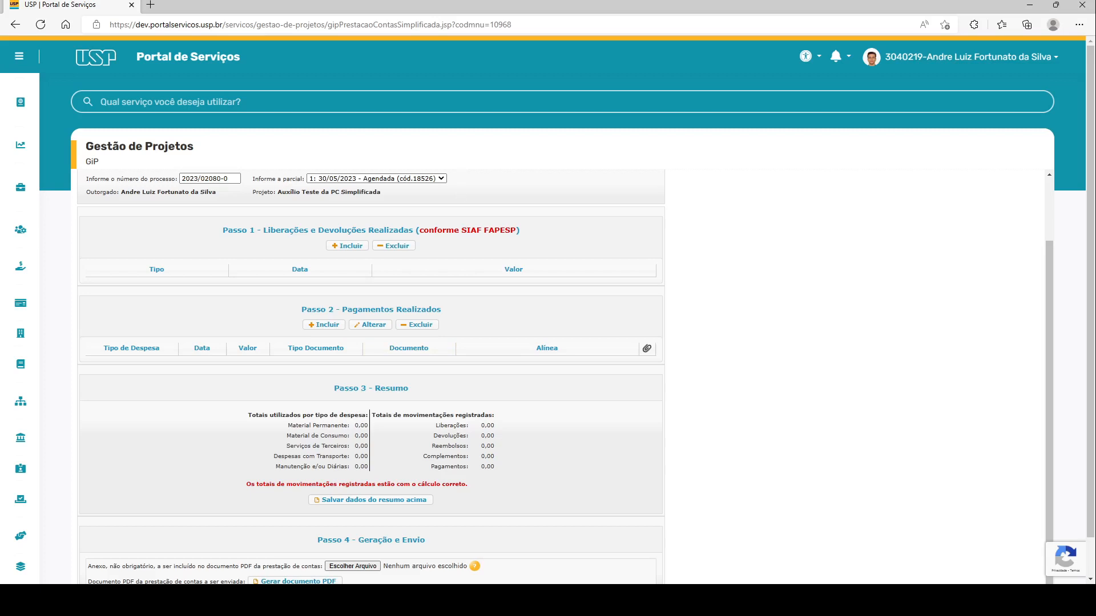
scroll(548, 314, "down", 1)
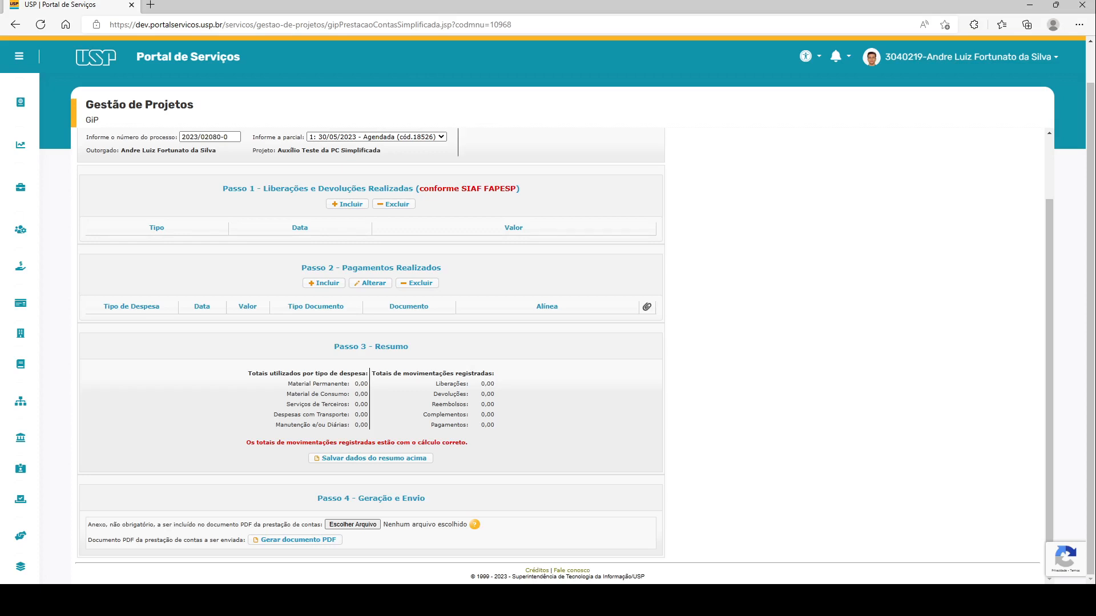
- Show the attachment help beside Escolher Arquivo and nudge its dialog slightly
left_click(474, 525)
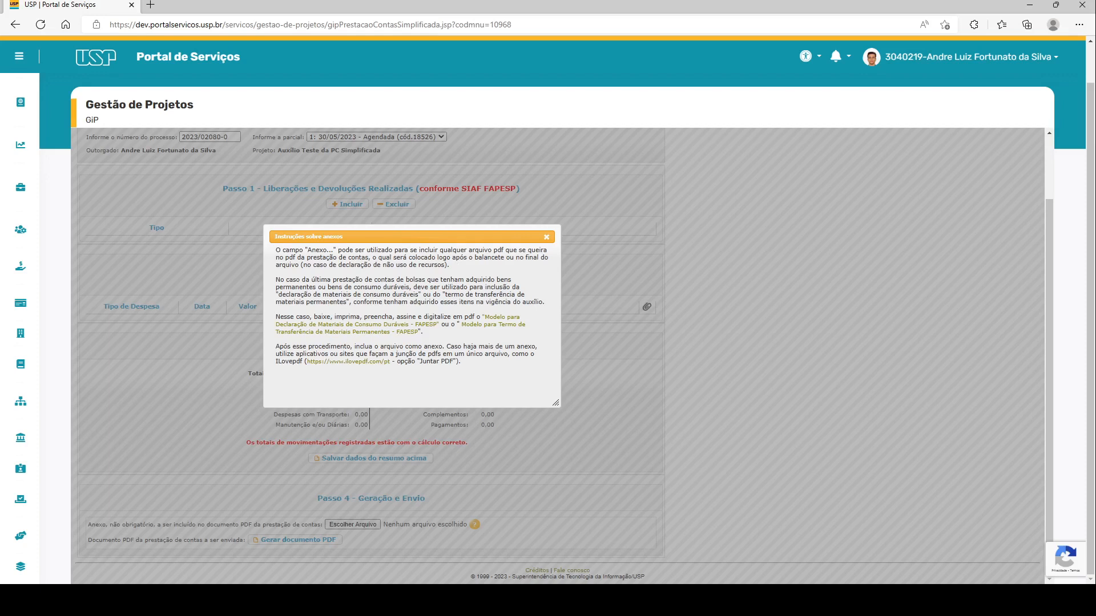
left_click_drag(411, 236, 400, 230)
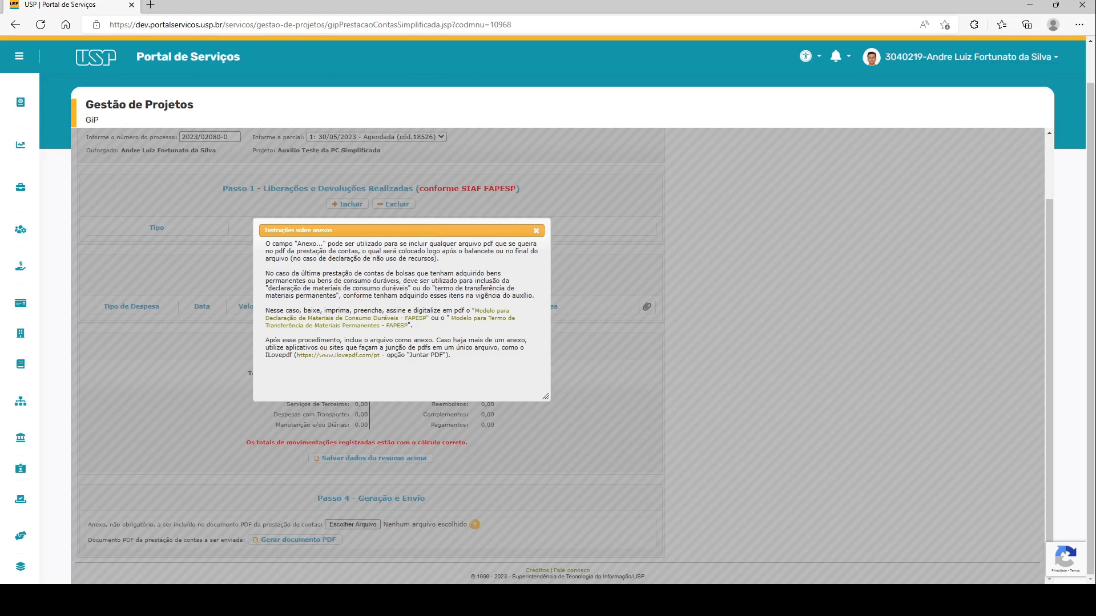
- Move the Instruções sobre anexos box up-left, read it, then close it
left_click_drag(399, 231, 371, 224)
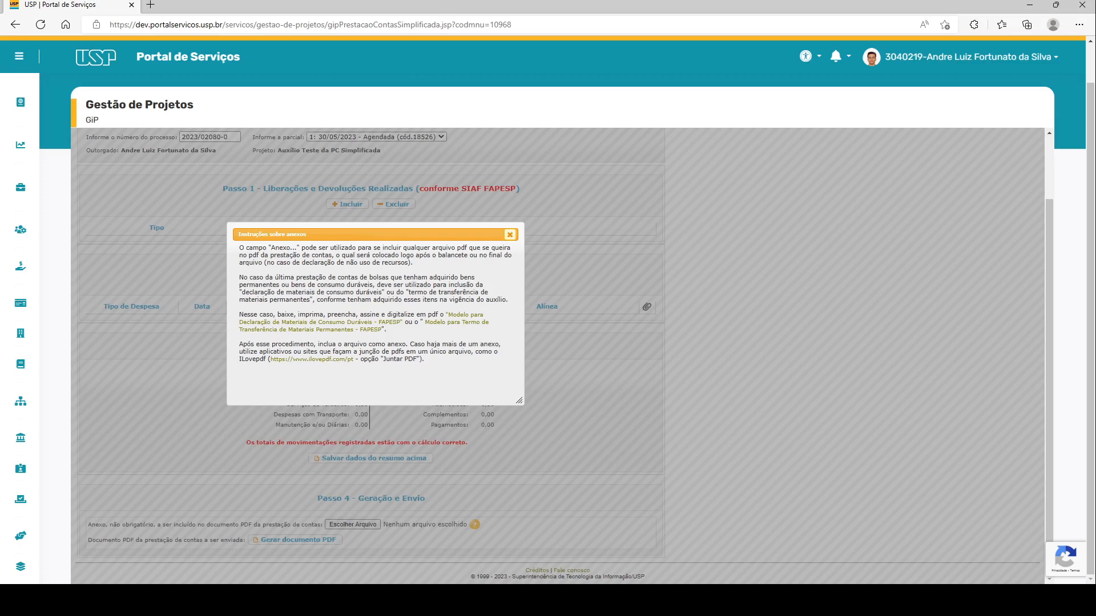
left_click(509, 234)
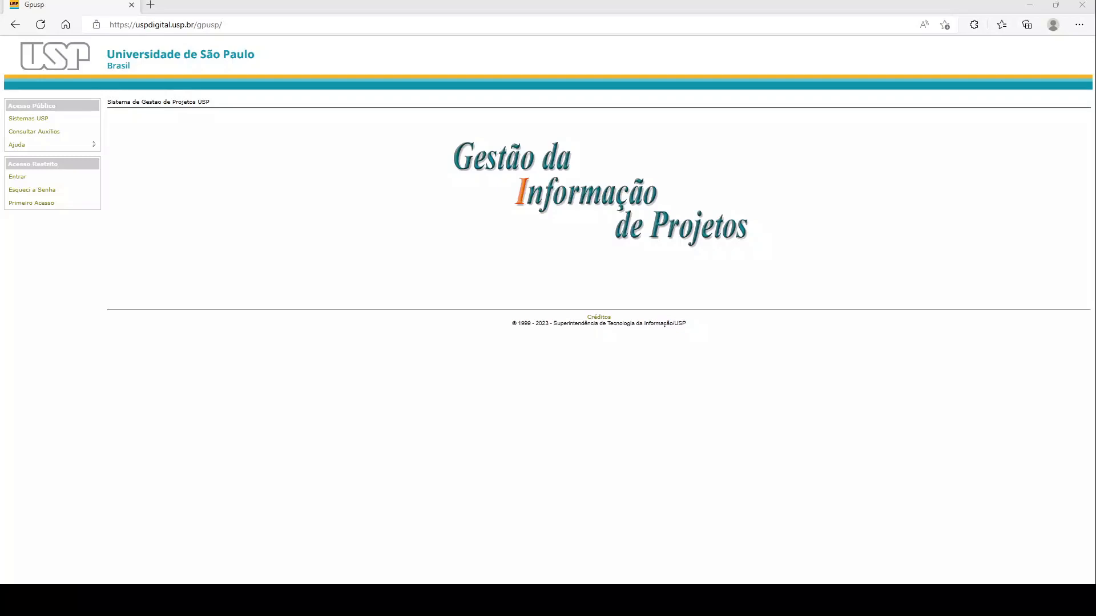
- Switch GPUSP to the dev server address and log in with saved credentials
left_click(1090, 316)
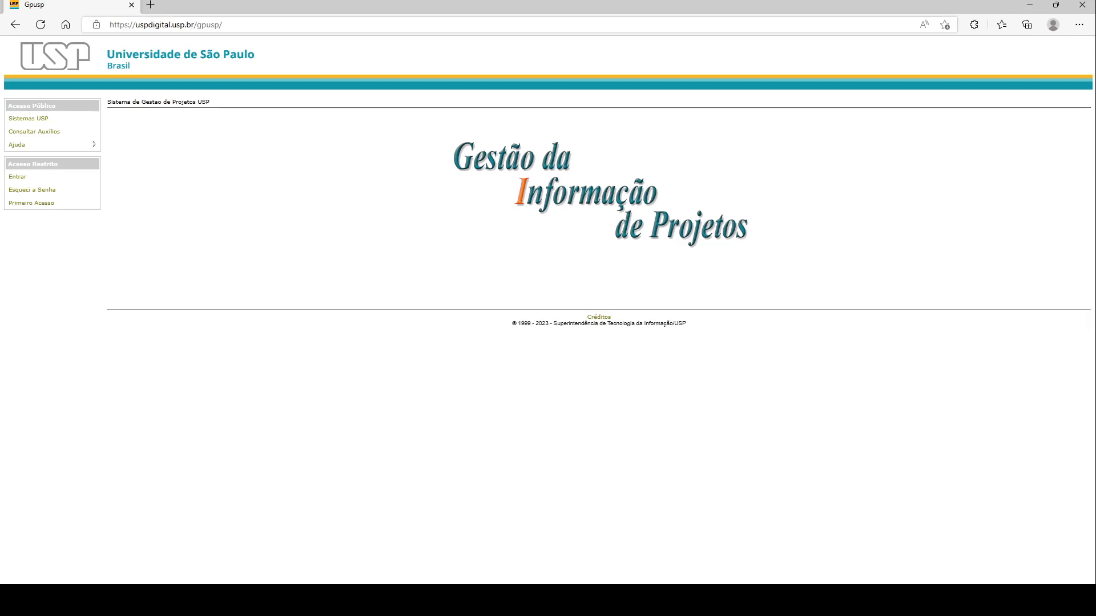
left_click(136, 24)
left_click(136, 25)
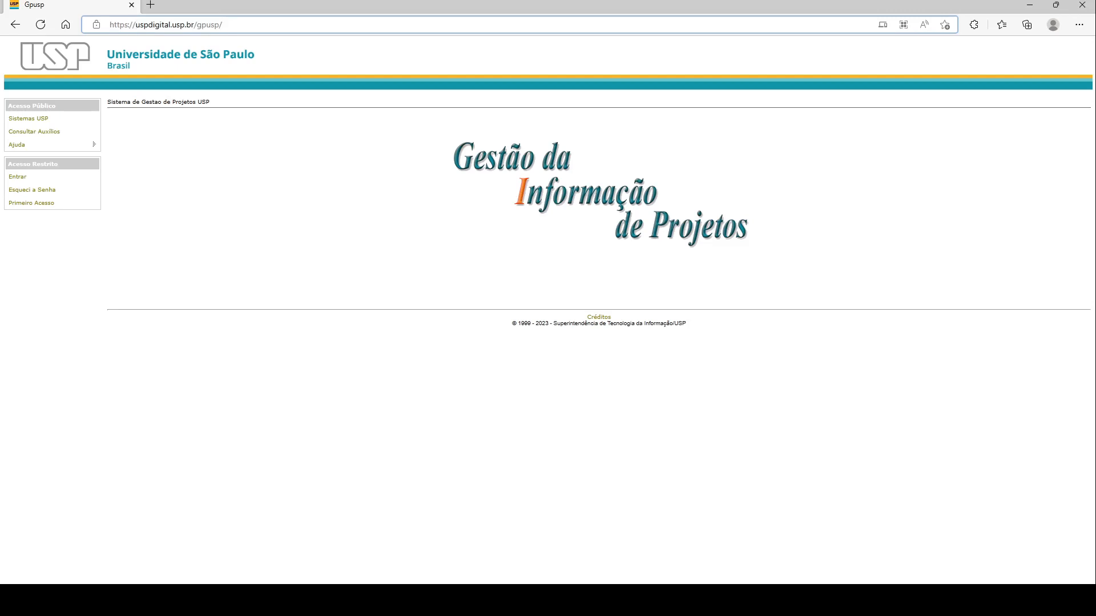
type("dev.")
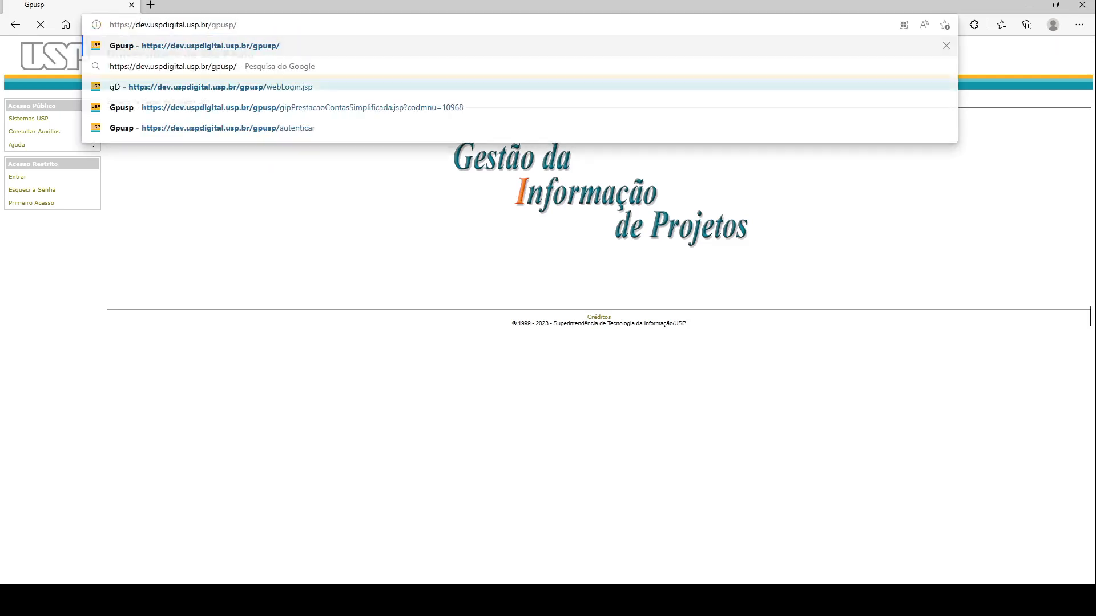
key("Return")
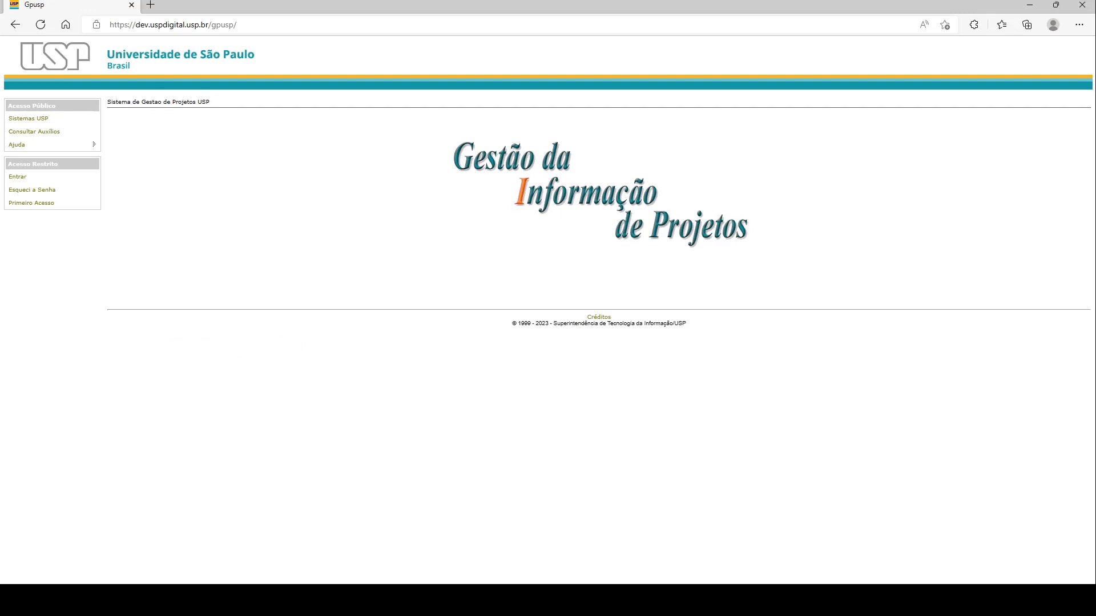
left_click(18, 176)
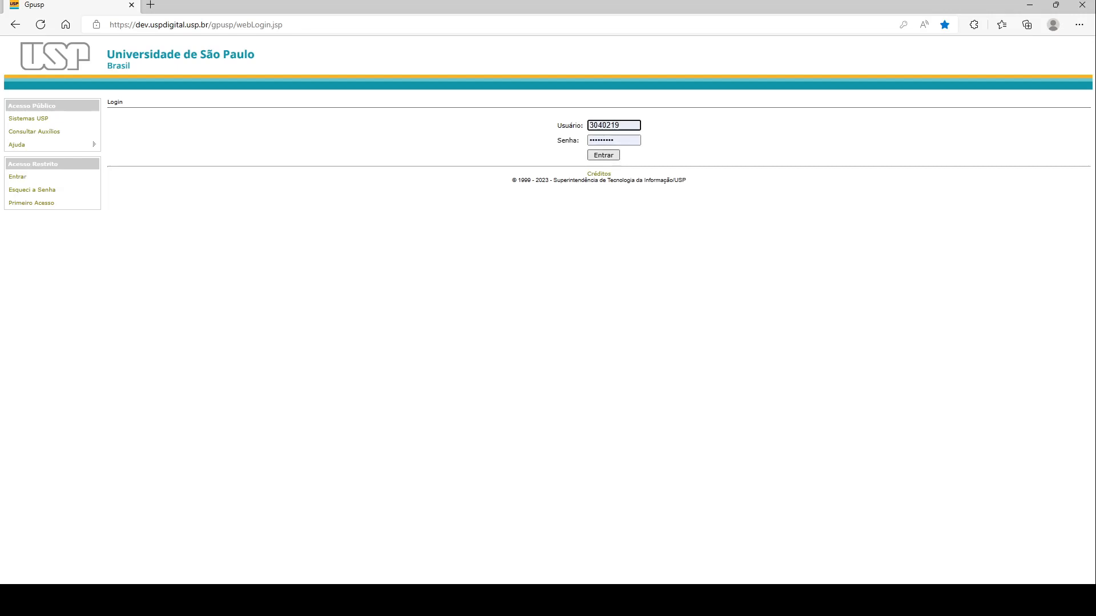
key("Return")
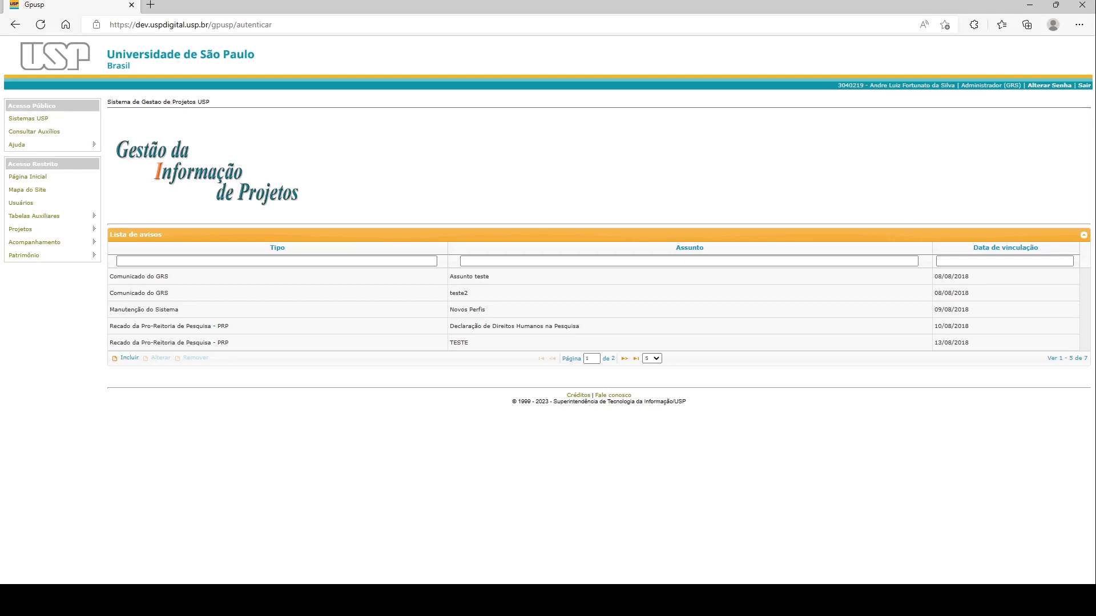
- Open Projetos > Prestações de Contas > PC Simplificada (FAPESP) and select the process number field
mouse_move(48, 216)
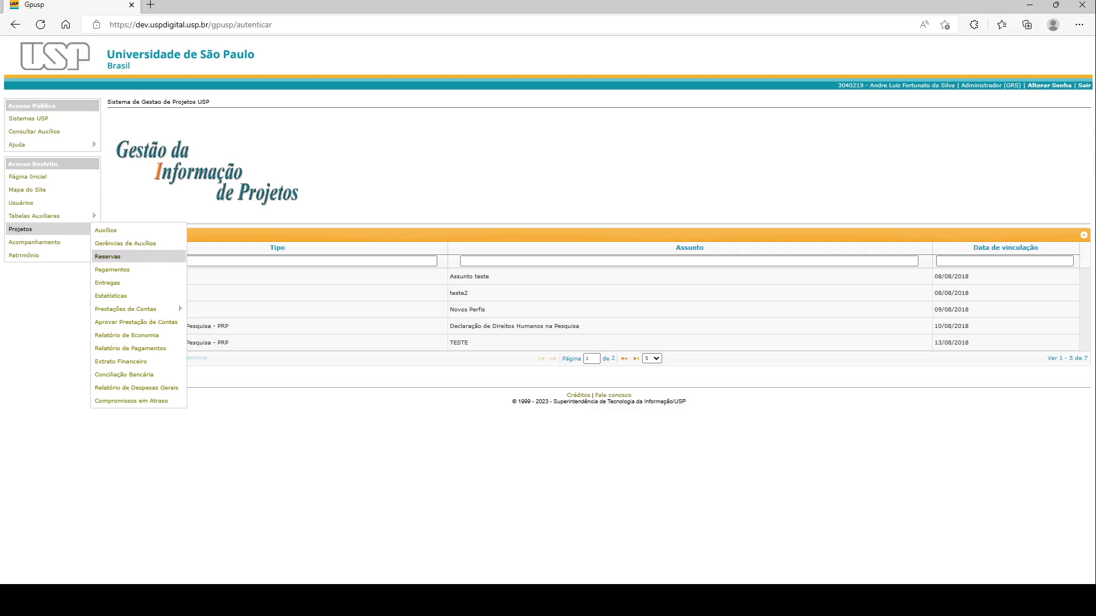
mouse_move(128, 309)
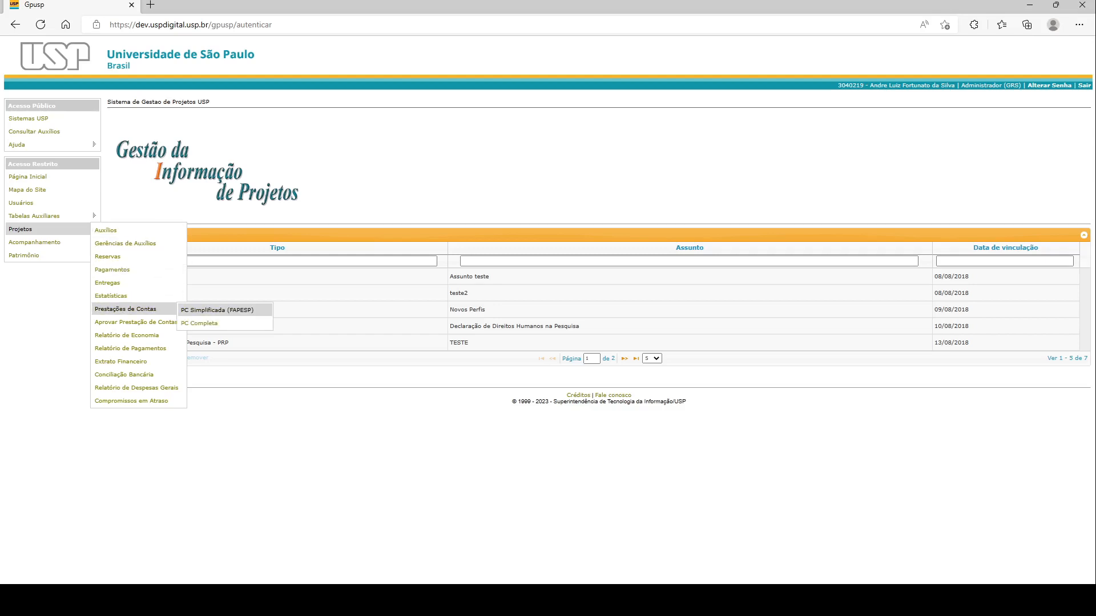
left_click(217, 310)
left_click(242, 178)
- Load process 2023/02080-0 and select partial '1: 30/05/2023 - Agendada'
type("2")
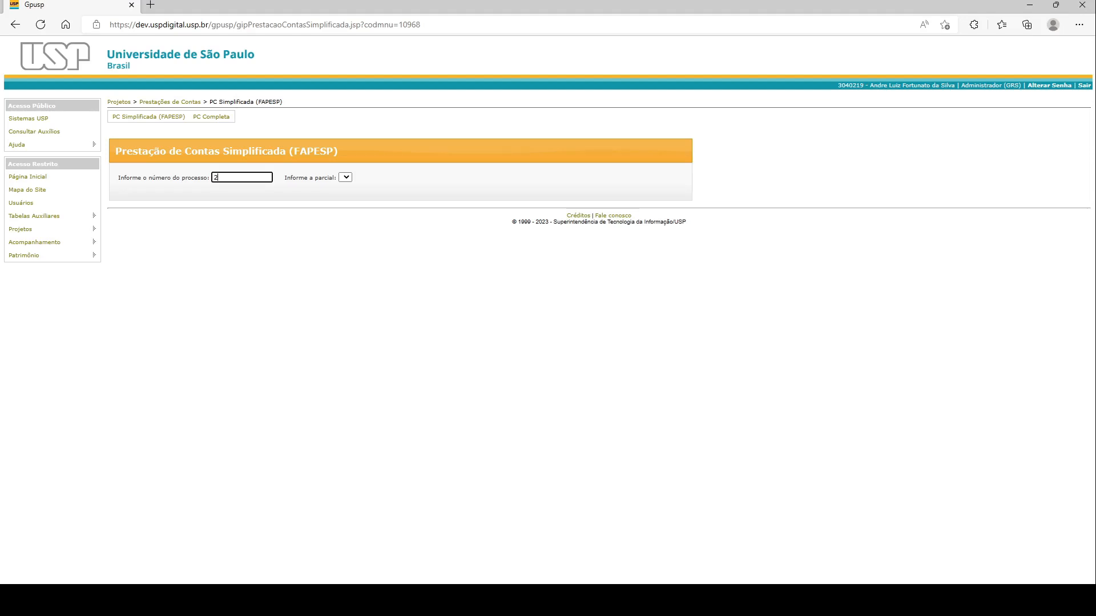
type("023/02080-0")
key("Tab")
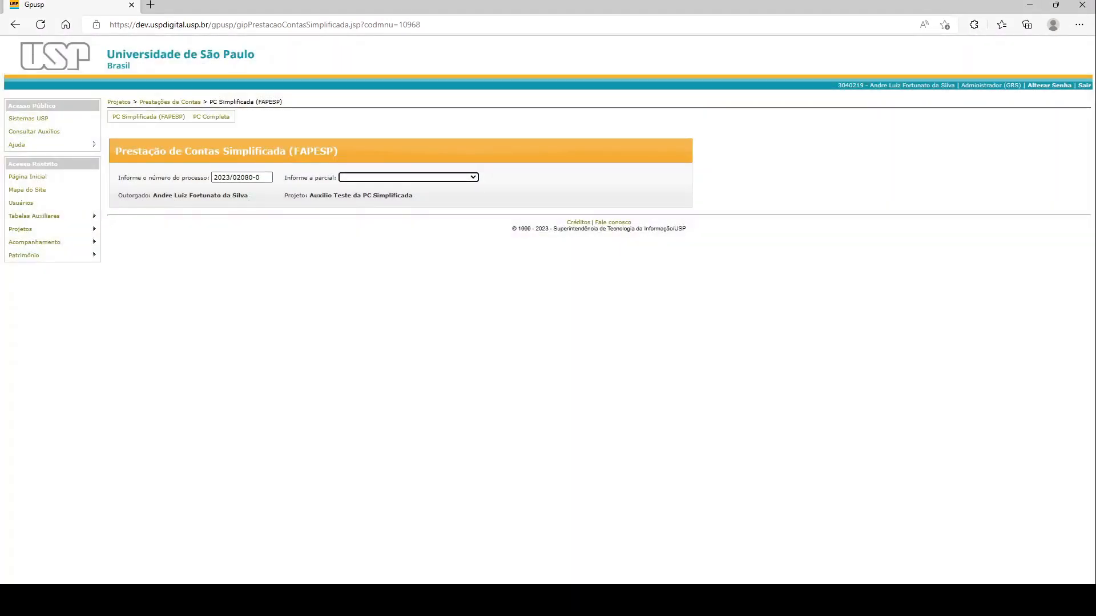
left_click(408, 178)
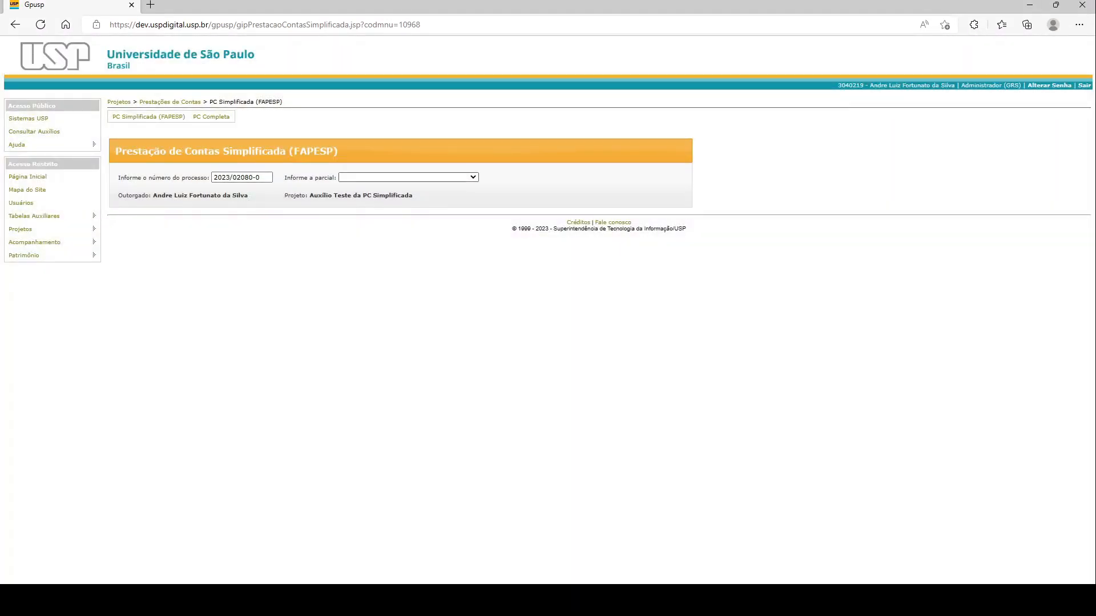
left_click(408, 196)
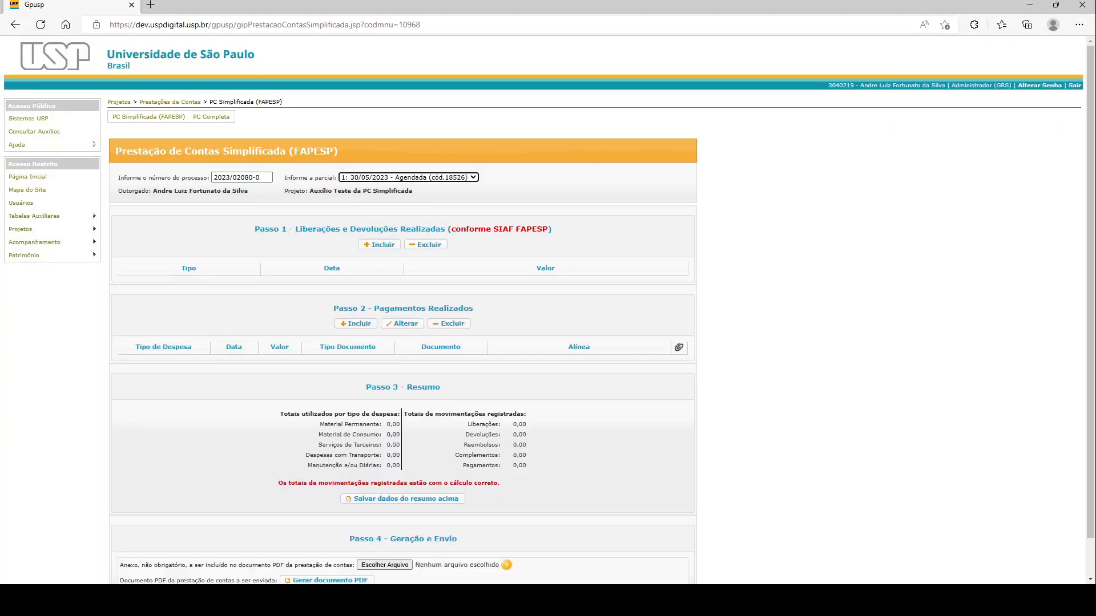
left_click(490, 183)
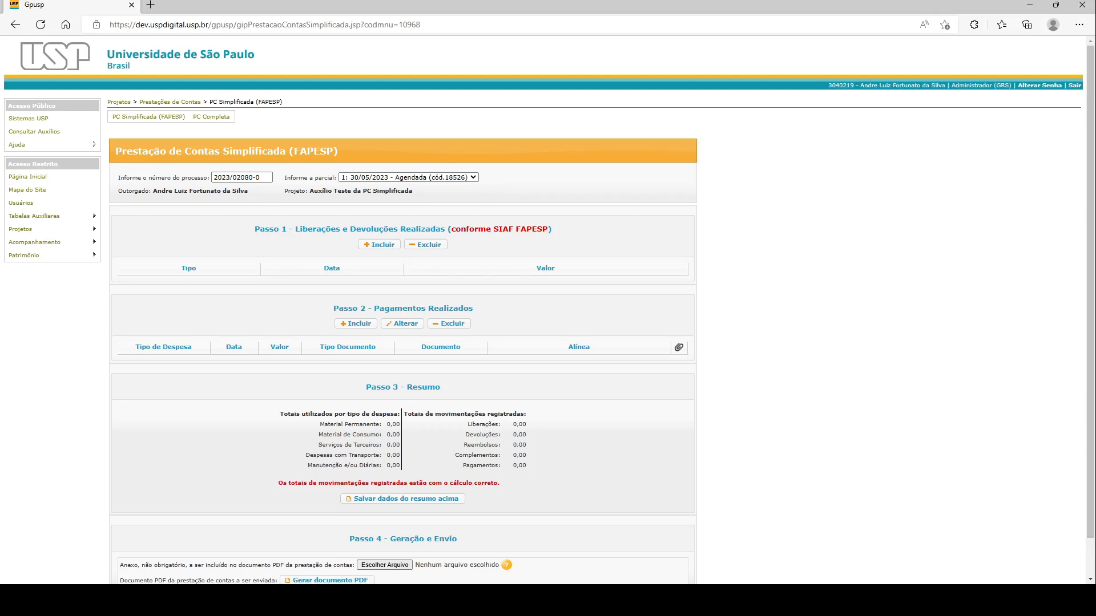
scroll(548, 308, "down", 1)
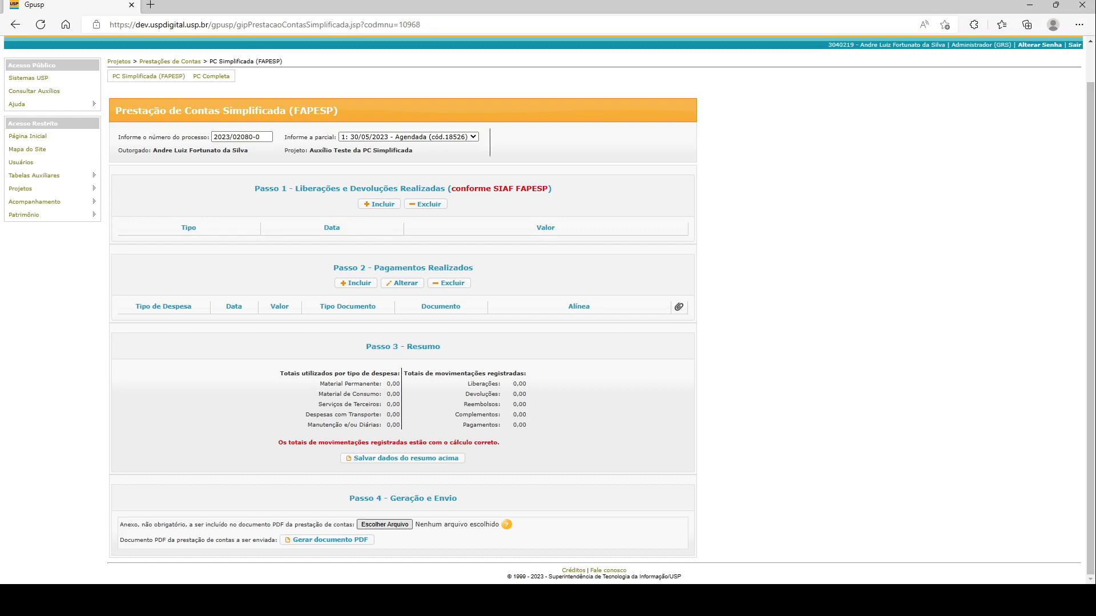
- Upload anexo.pdf as the optional annex and preview it through the ANEXO link
left_click(385, 524)
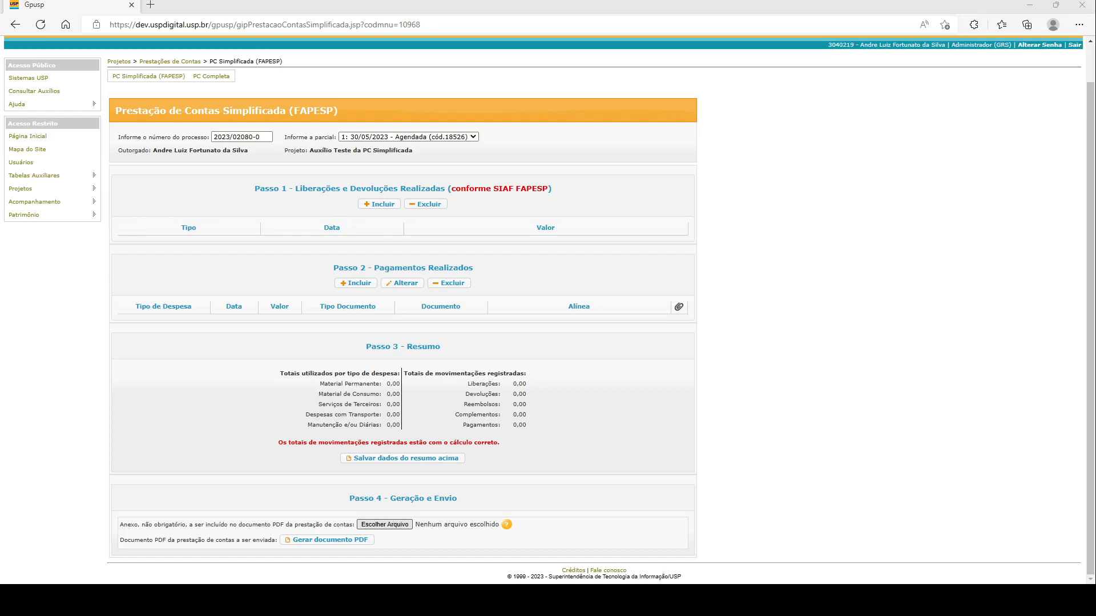
key("Return")
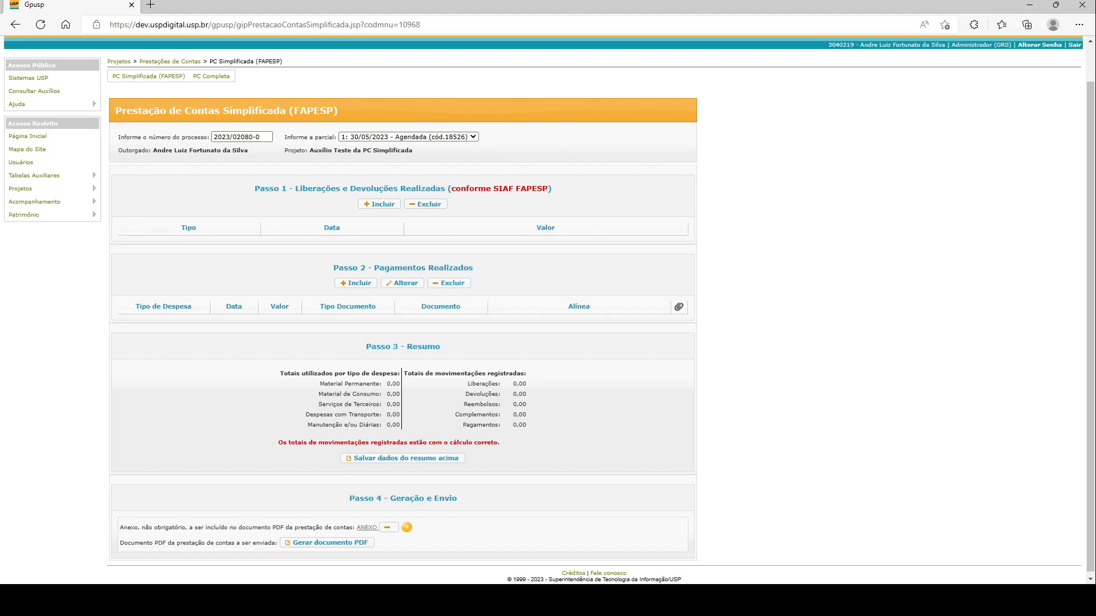
left_click(367, 528)
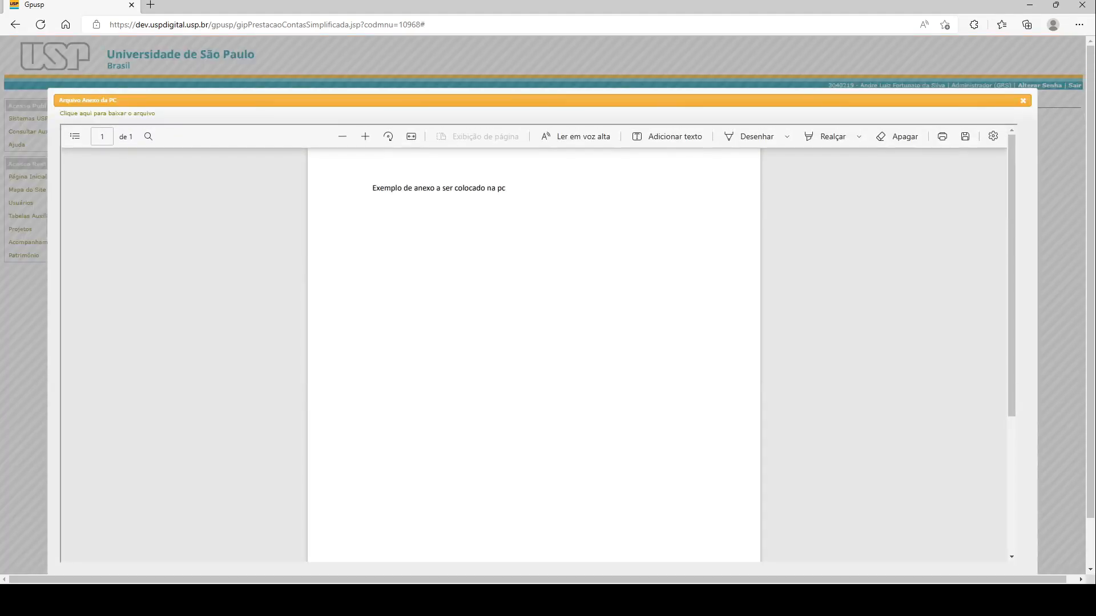
- Close the Arquivo Anexo da PC preview and choose Gerar documento PDF for the partial
left_click(1022, 101)
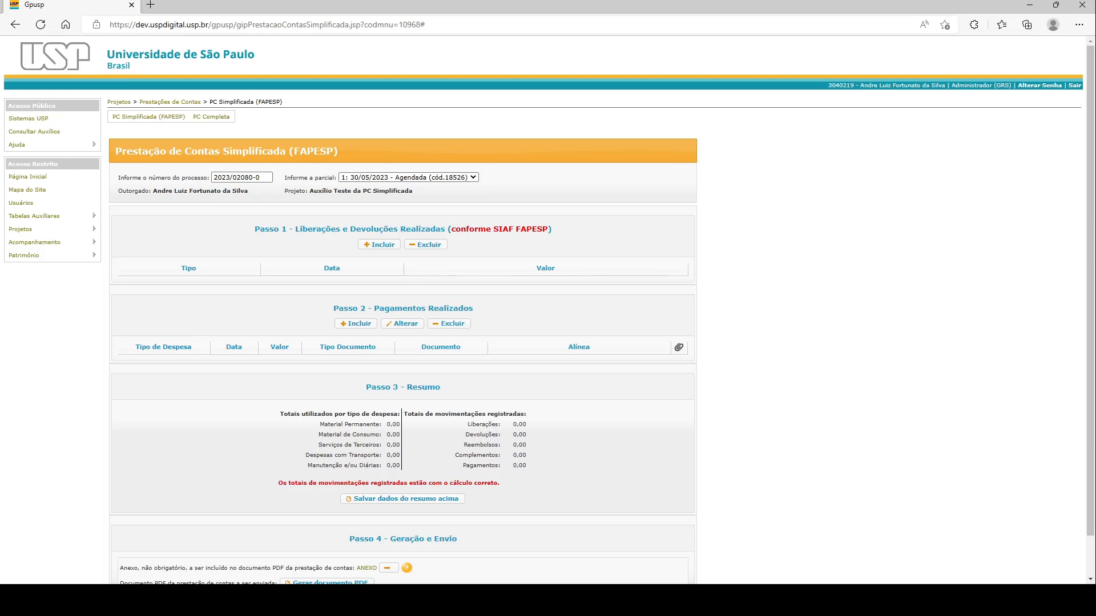
scroll(1023, 101, "down", 1)
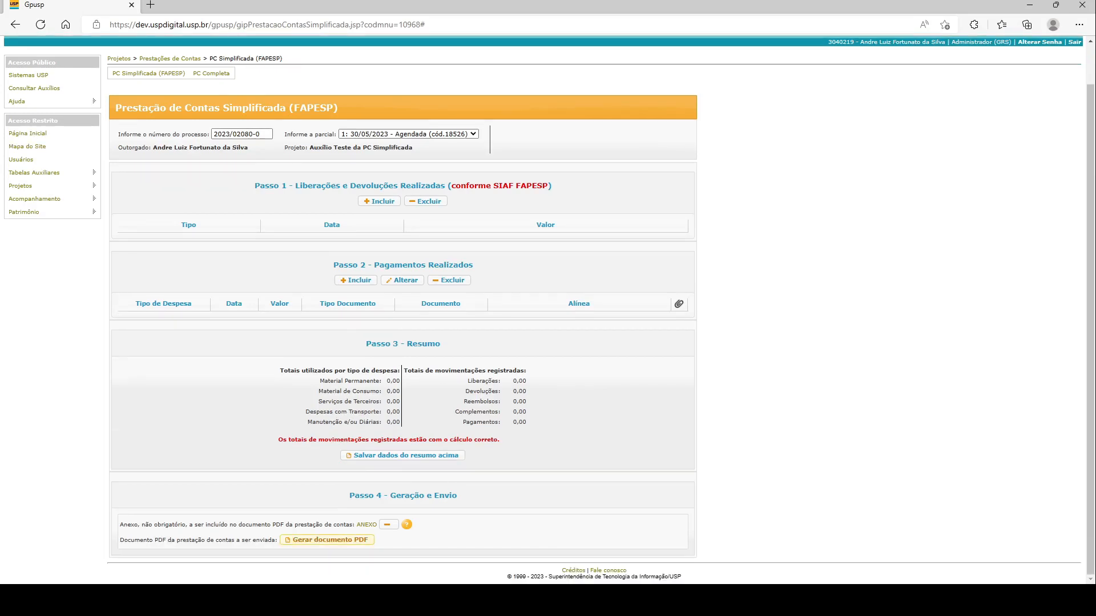
left_click(330, 540)
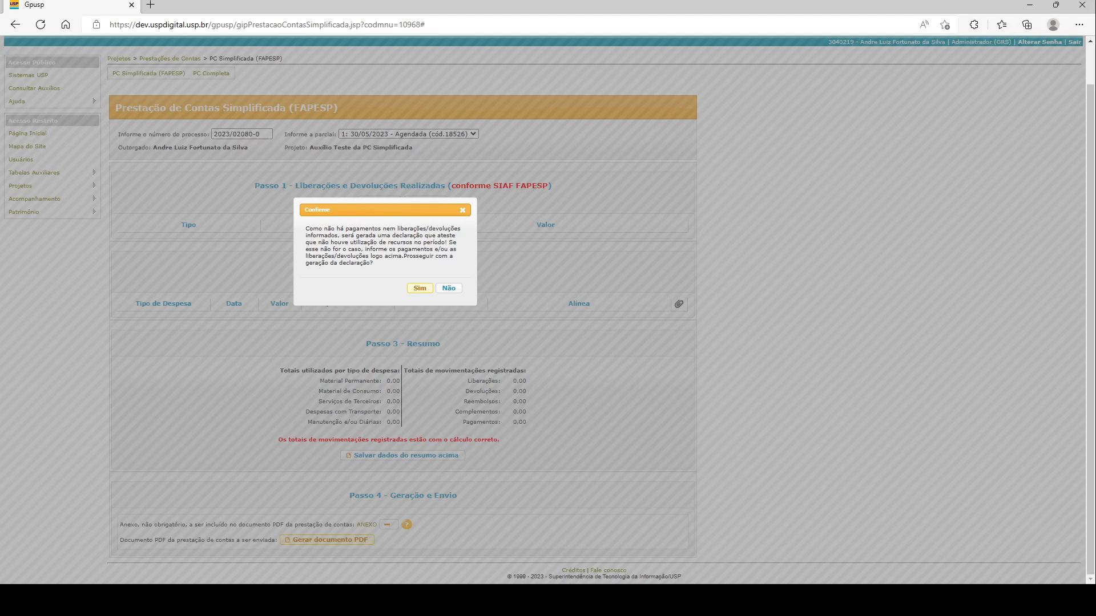
- Accept the no-expenses declaration and dismiss the notice so PDF da PC is generated
key("Return")
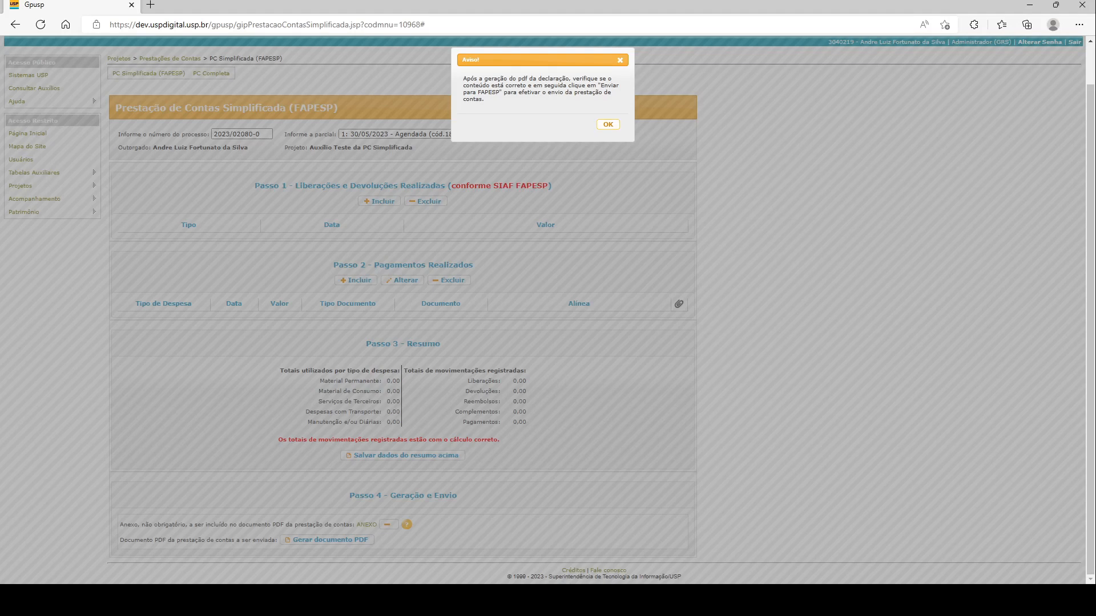
left_click(608, 124)
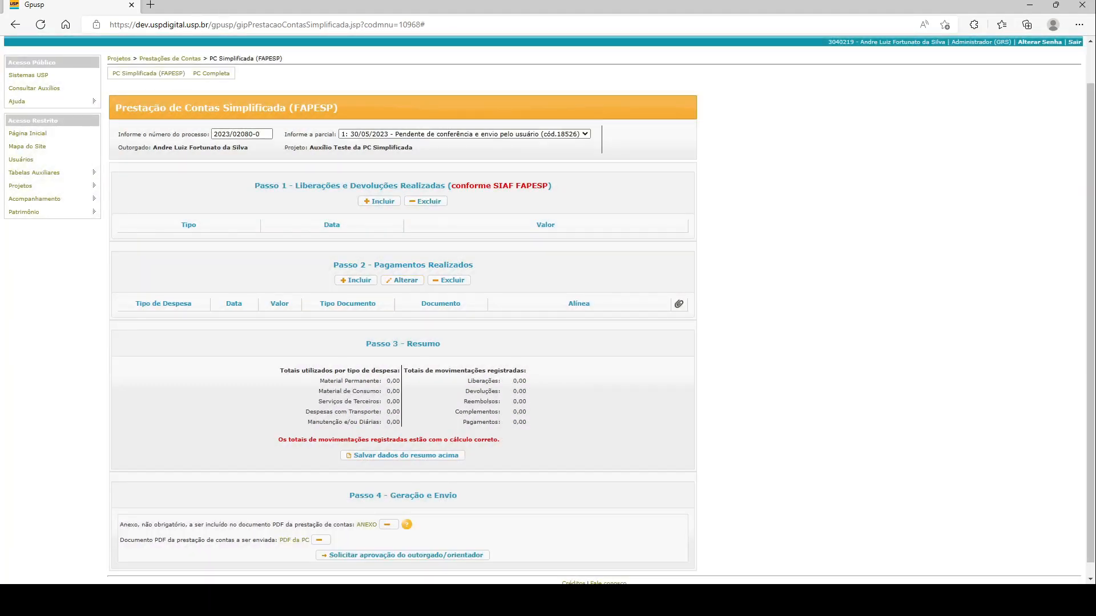
scroll(548, 311, "down", 1)
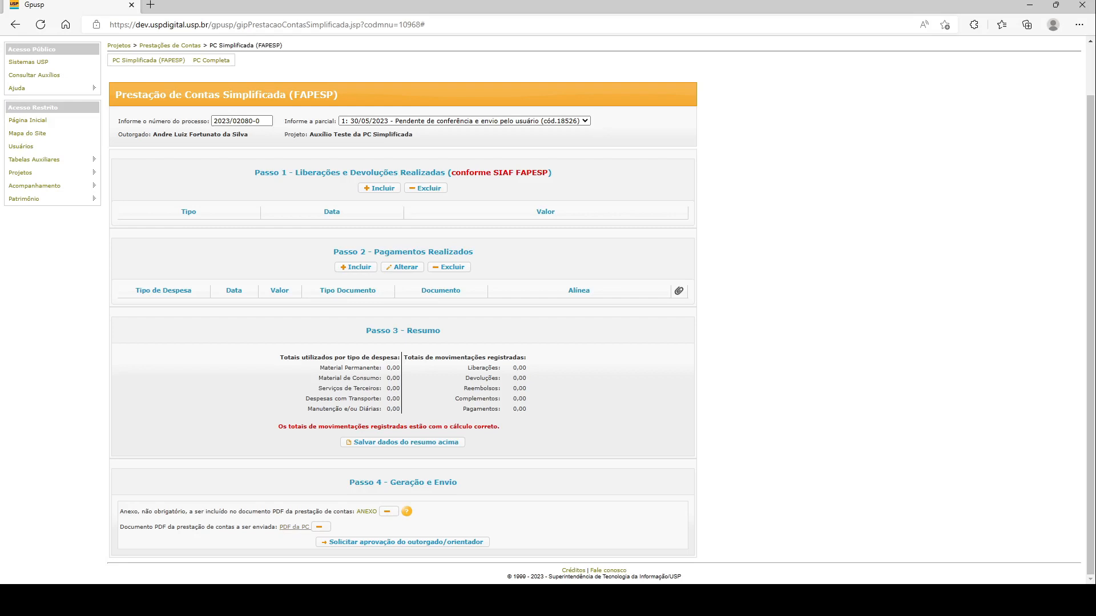
left_click(294, 527)
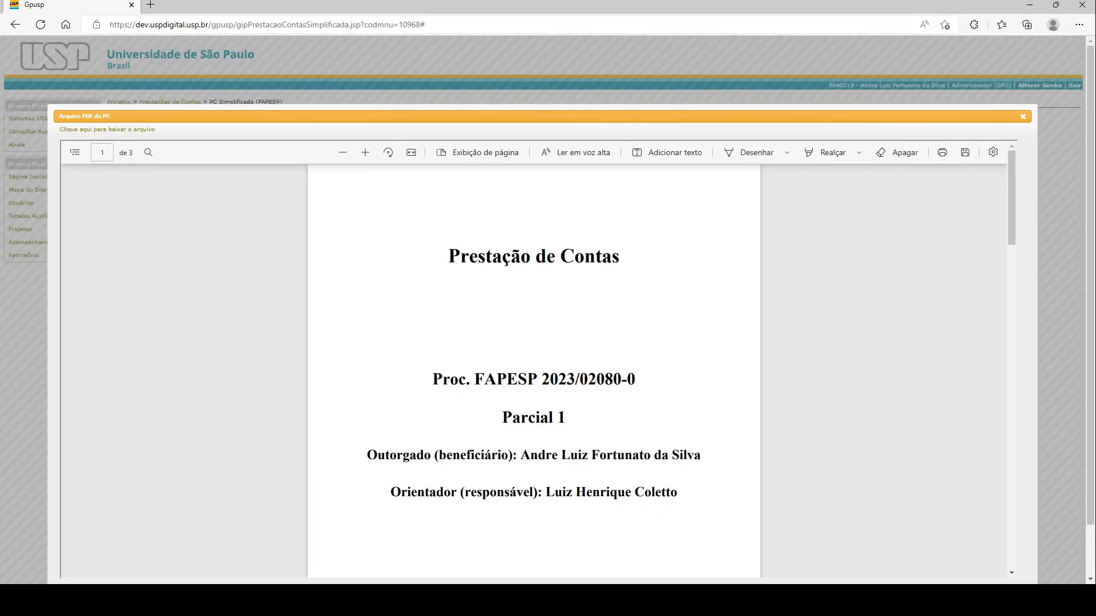
scroll(533, 371, "down", 3)
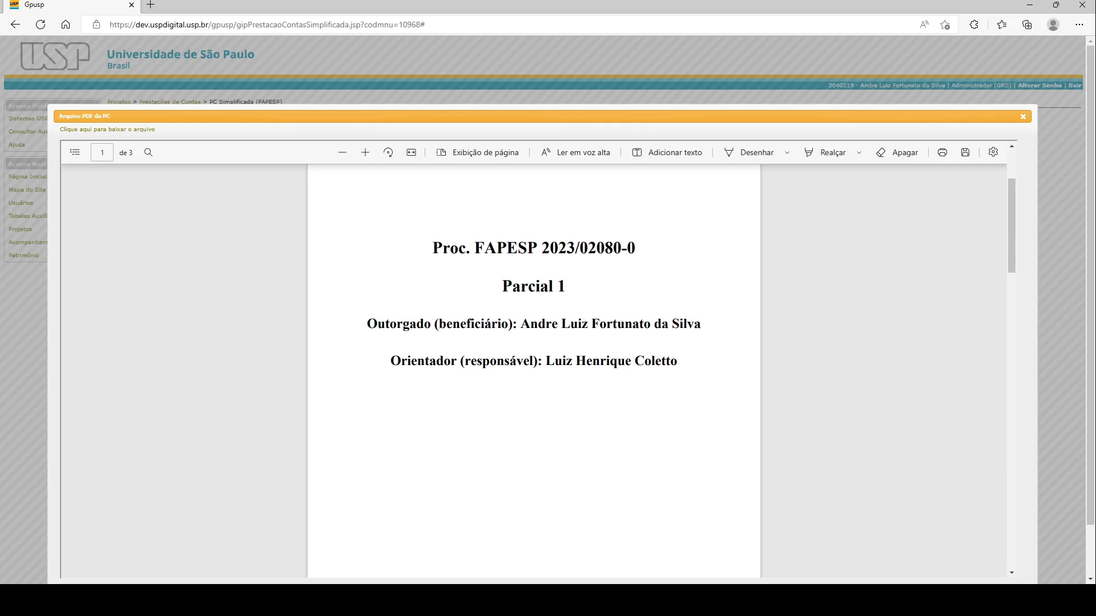
scroll(534, 371, "down", 7)
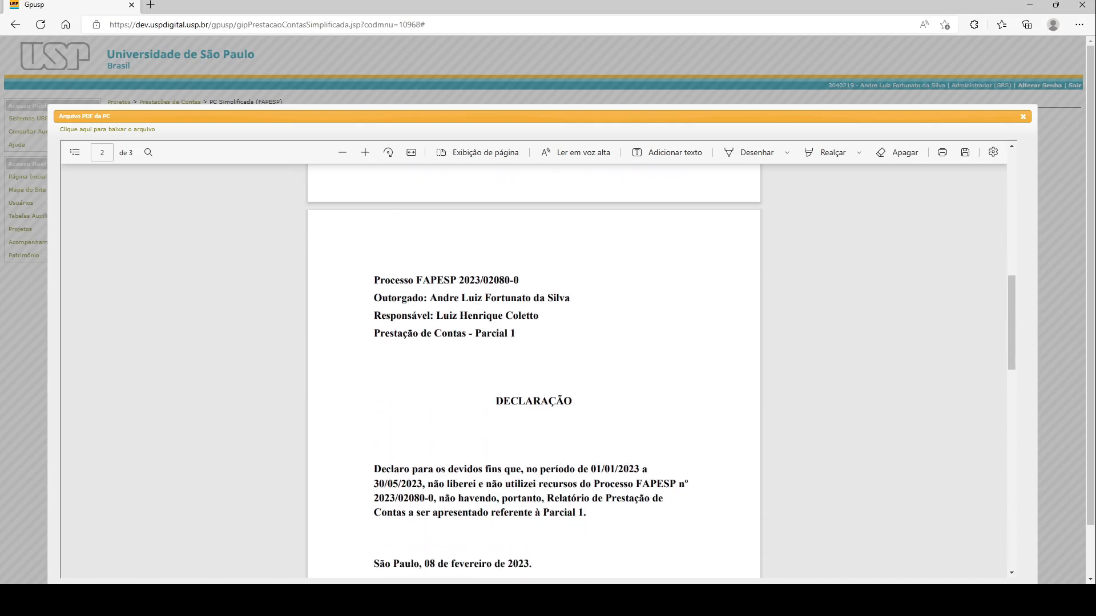
scroll(534, 371, "down", 7)
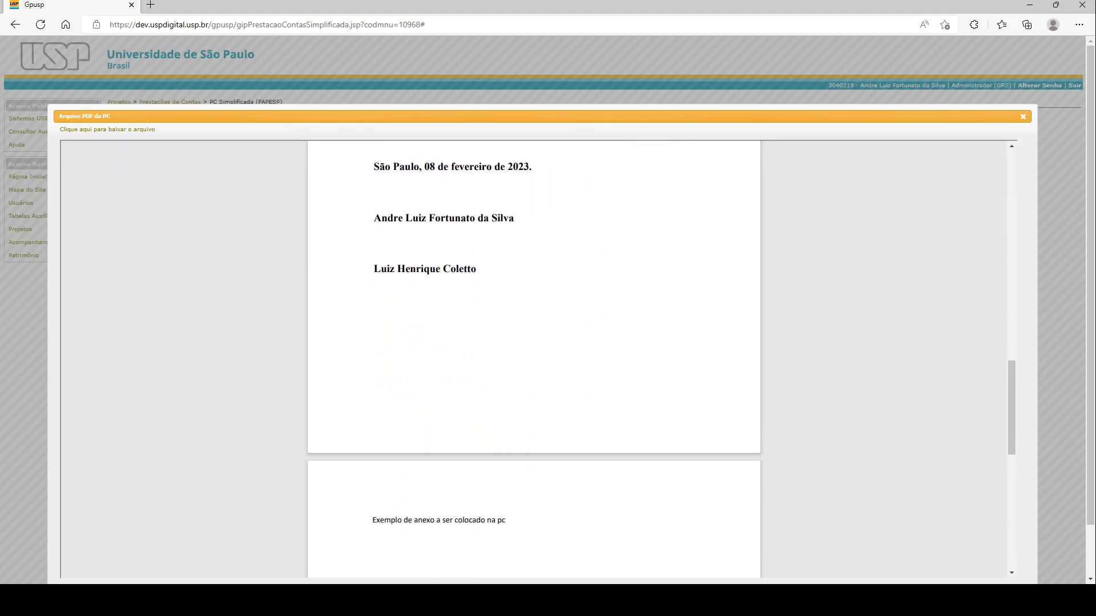
scroll(533, 371, "down", 6)
scroll(533, 359, "down", 3)
scroll(533, 359, "up", 7)
scroll(534, 360, "up", 16)
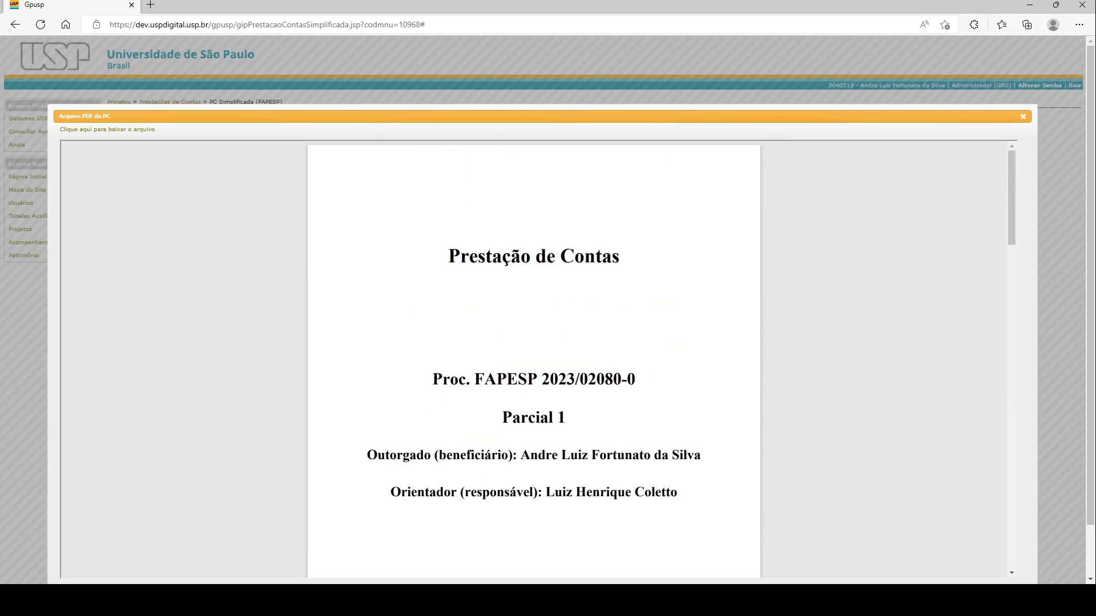
left_click(1023, 116)
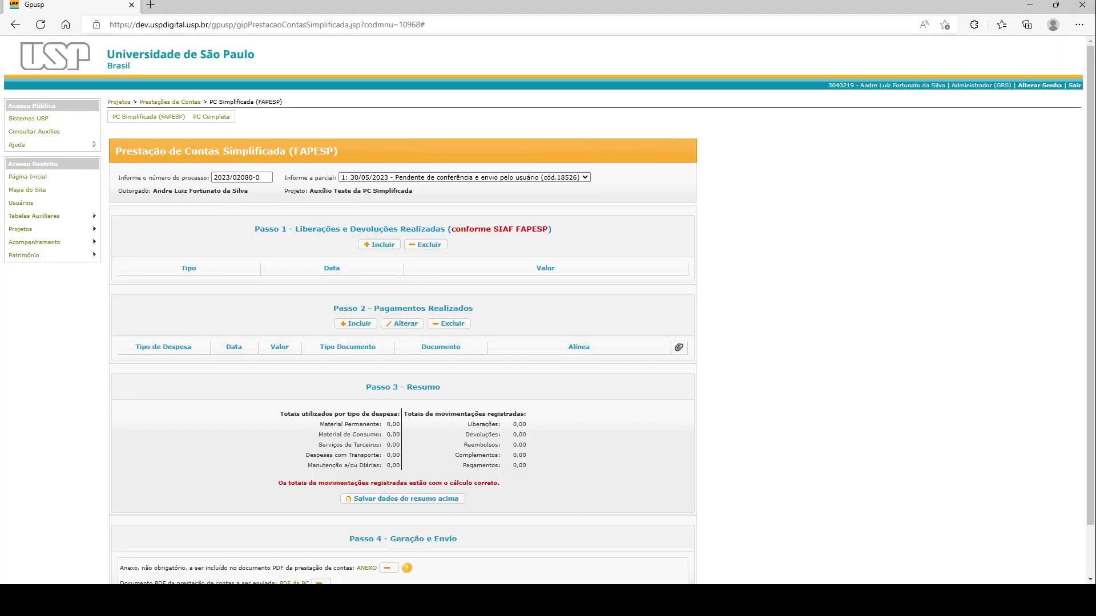
- Review partial 1's pending report summary, checking PDF da PC is listed in Passo 4
scroll(601, 183, "down", 1)
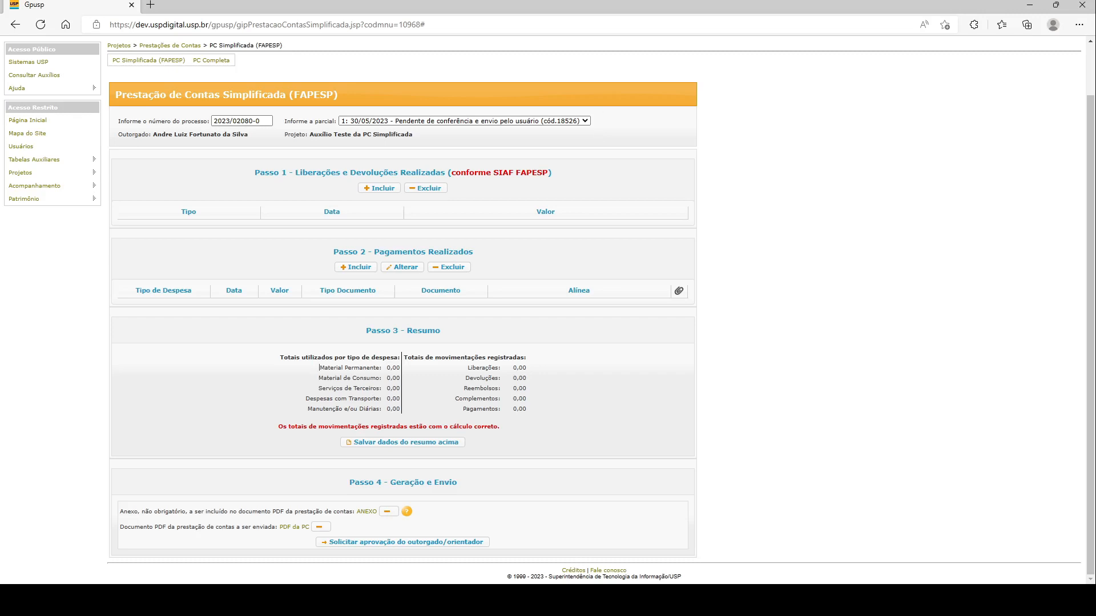
left_click_drag(319, 367, 348, 367)
left_click(348, 367)
scroll(544, 310, "up", 2)
scroll(544, 311, "down", 2)
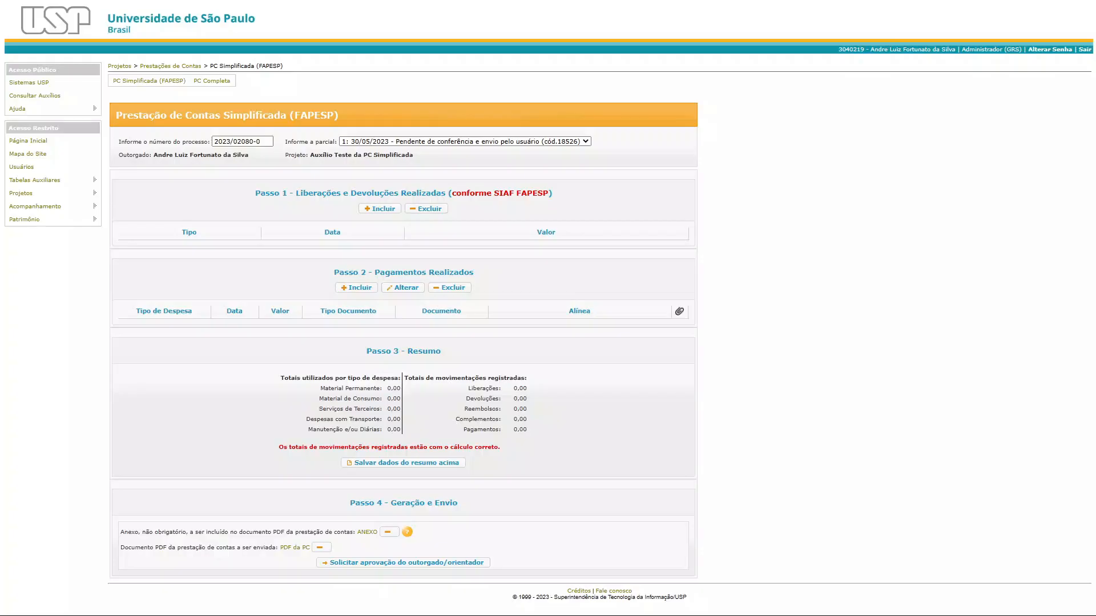
- Request the advisor's approval of partial 1's report and acknowledge the sent notice
left_click(416, 563)
left_click_drag(564, 25, 441, 268)
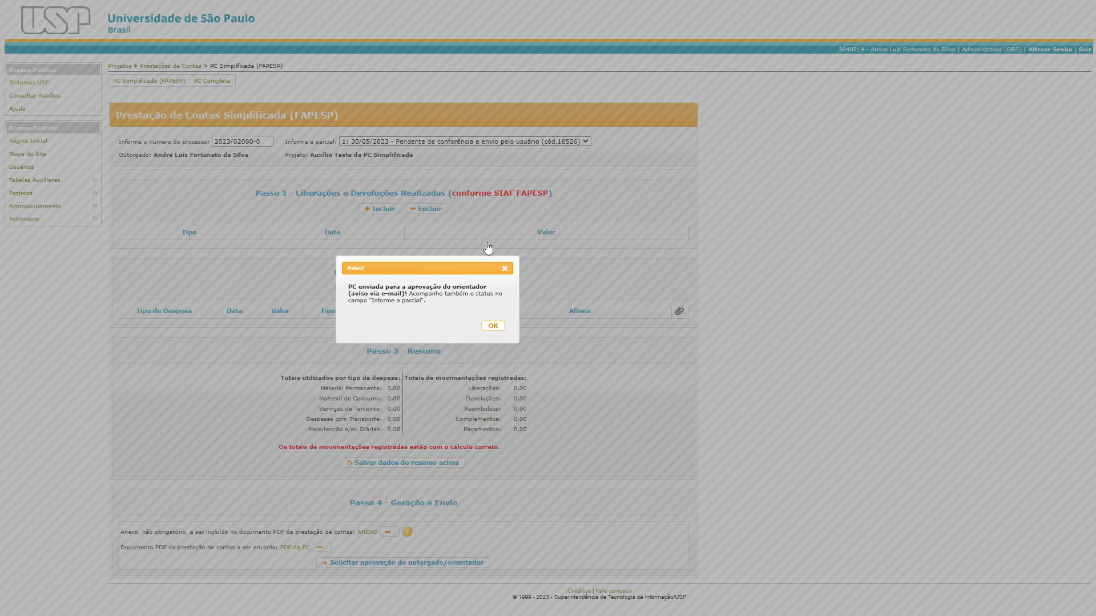
left_click(491, 328)
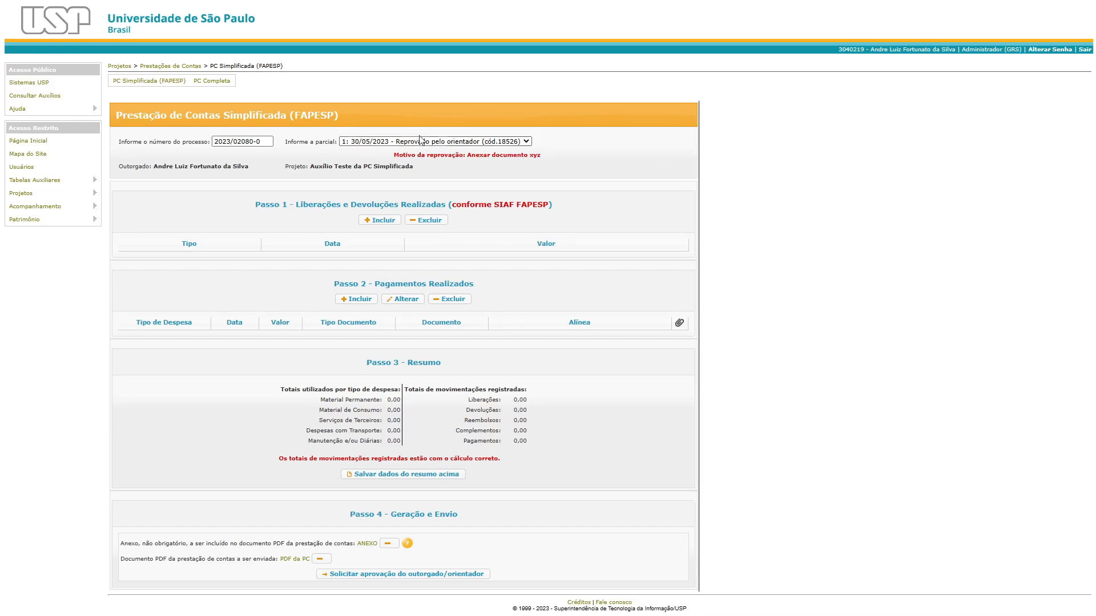
- Read partial 1's advisor rejection reason, 'Anexar documento xyz', under the parcial selector
left_click_drag(395, 154, 468, 156)
left_click(468, 156)
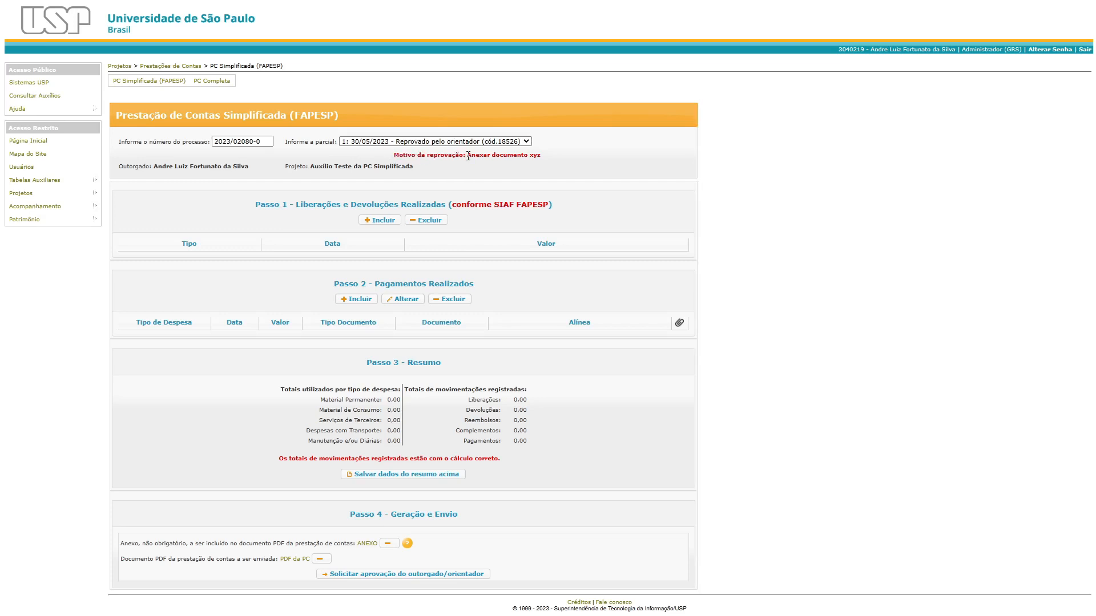
left_click_drag(517, 160, 535, 164)
left_click(542, 160)
key("Down")
key("Down")
- Delete the old PDF da PC and generate a fresh report PDF for partial 1
left_click(320, 560)
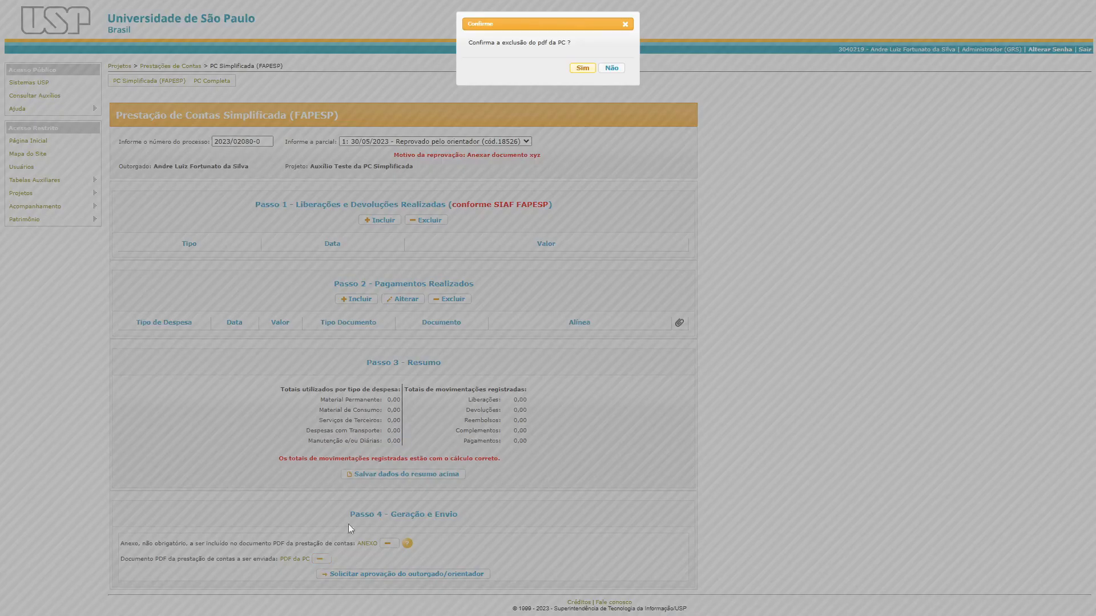
left_click(583, 69)
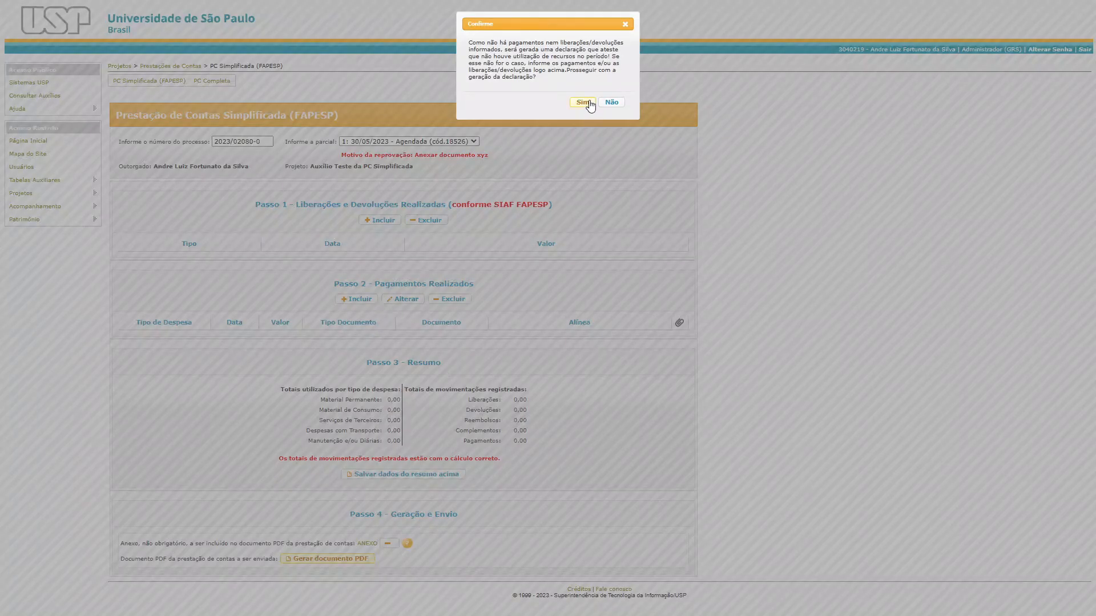
left_click(588, 101)
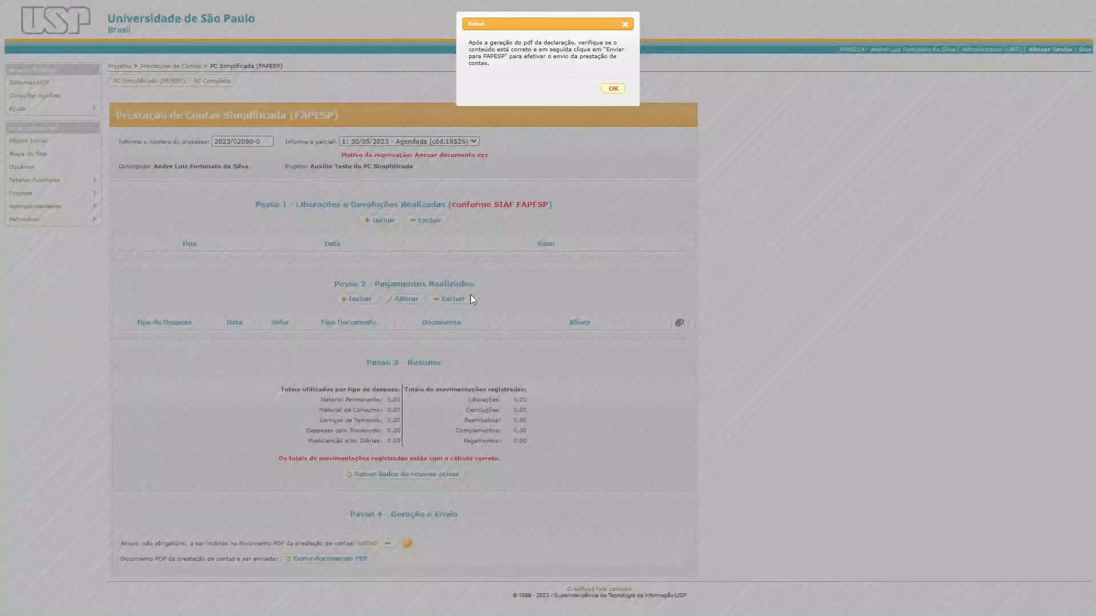
left_click(612, 89)
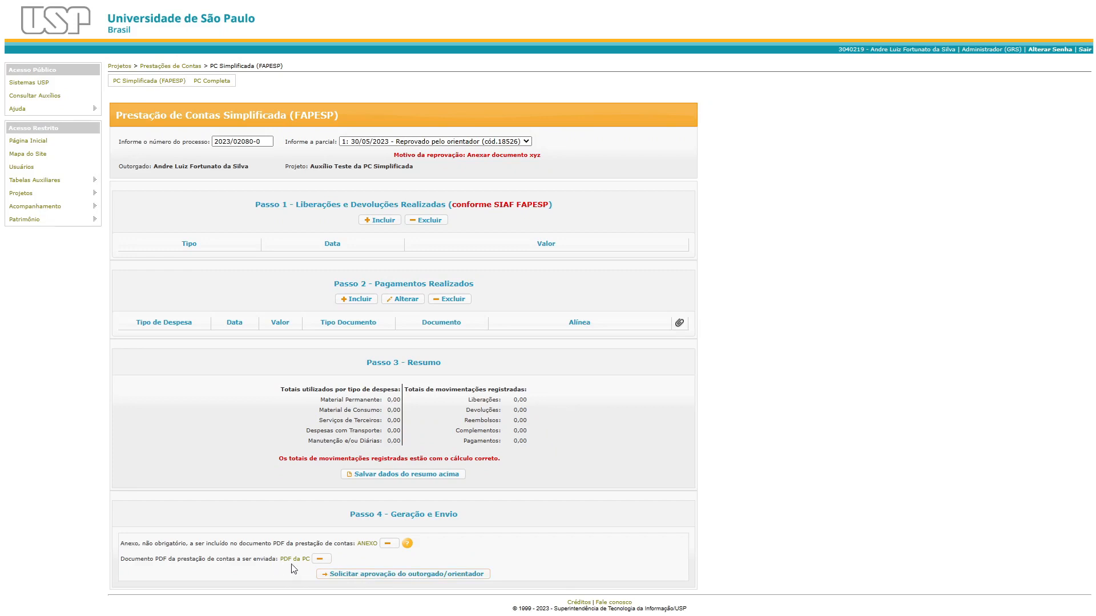
- Request the advisor's approval of partial 1's regenerated report again
left_click(377, 574)
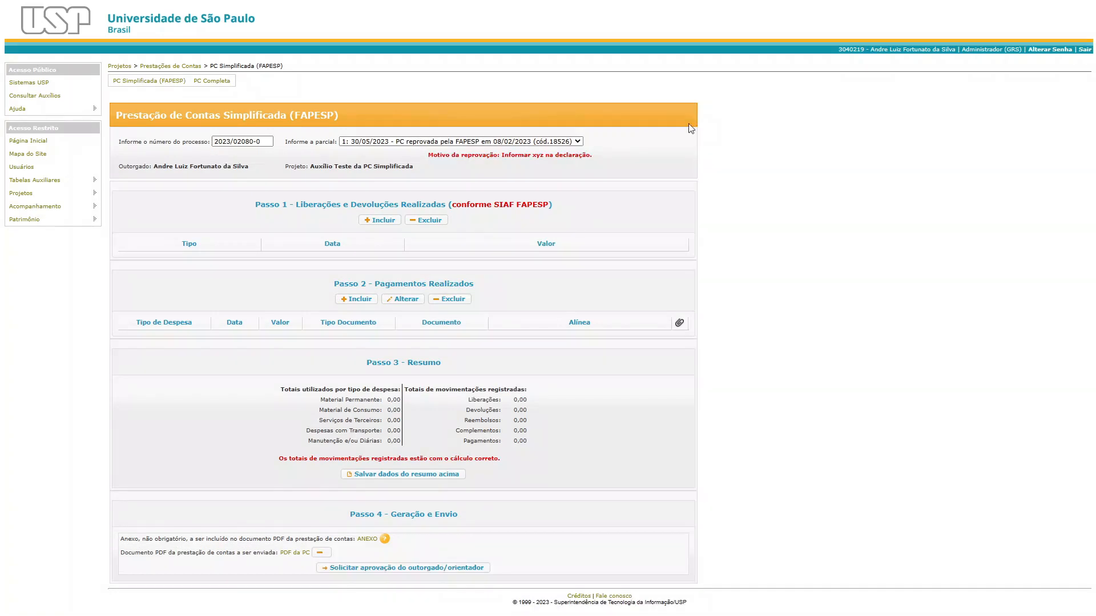
- Read the FAPESP rejection reason 'Informar xyz na declaração' on partial 1
mouse_move(96, 183)
left_click_drag(501, 157, 591, 155)
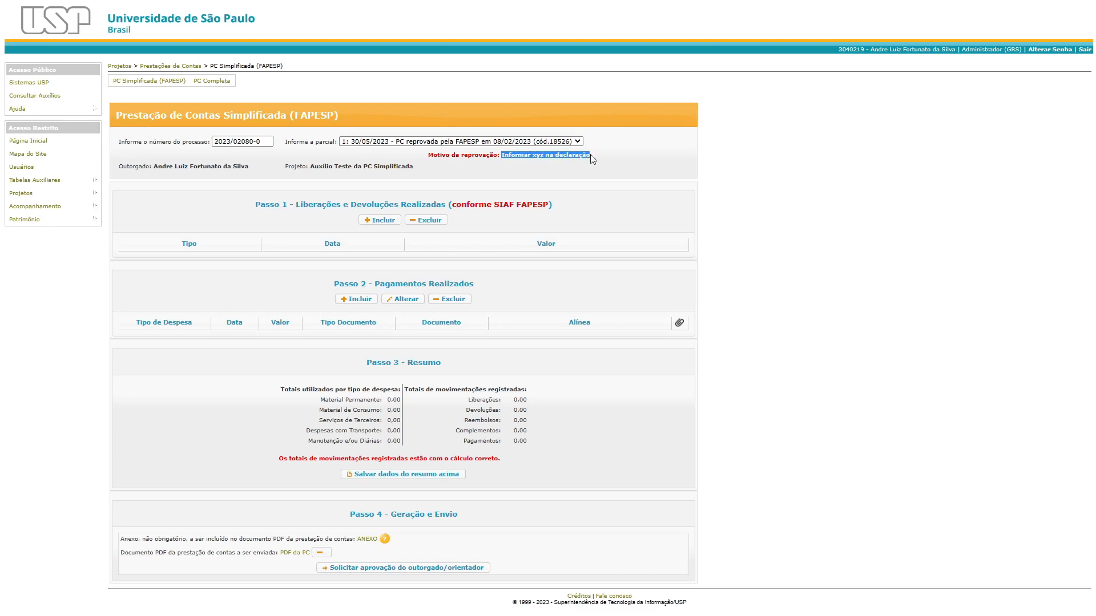
left_click(593, 154)
- Delete the old PDF da PC and generate a new report PDF
left_click(320, 553)
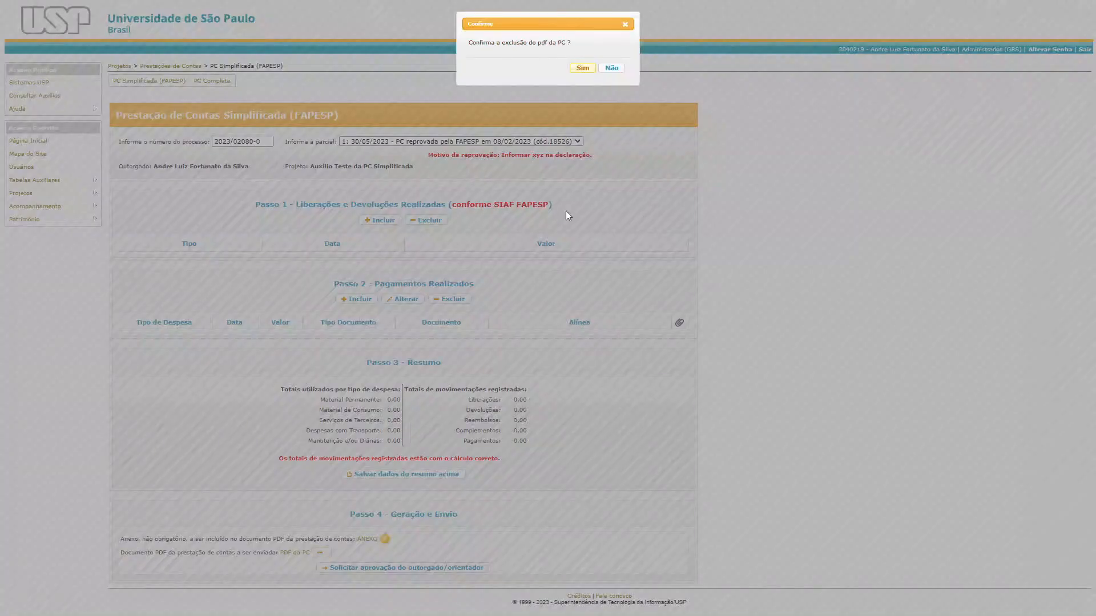
left_click(582, 69)
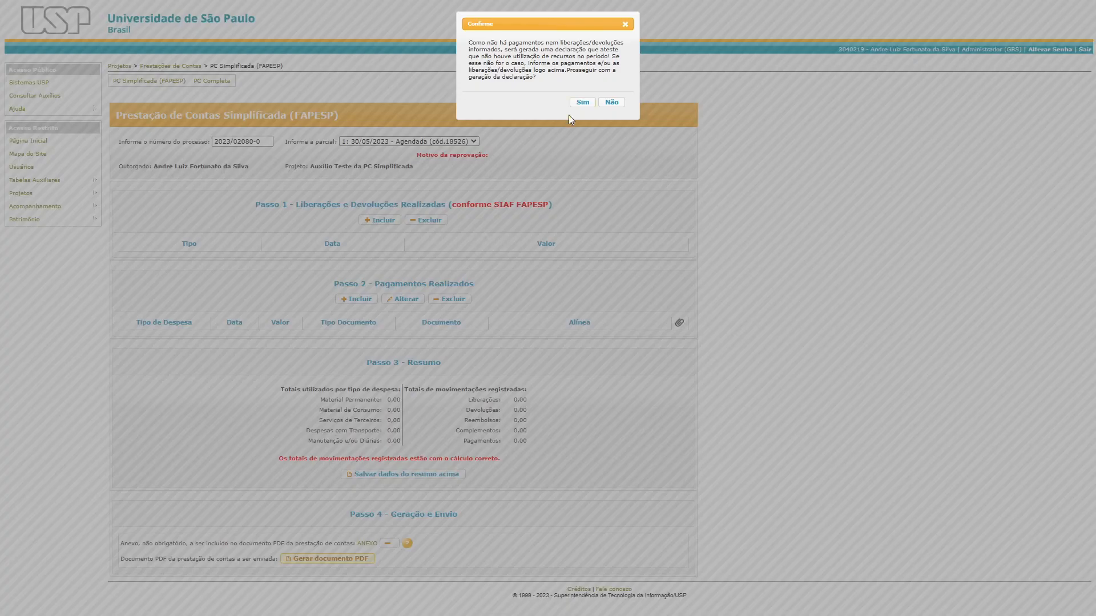
left_click(582, 103)
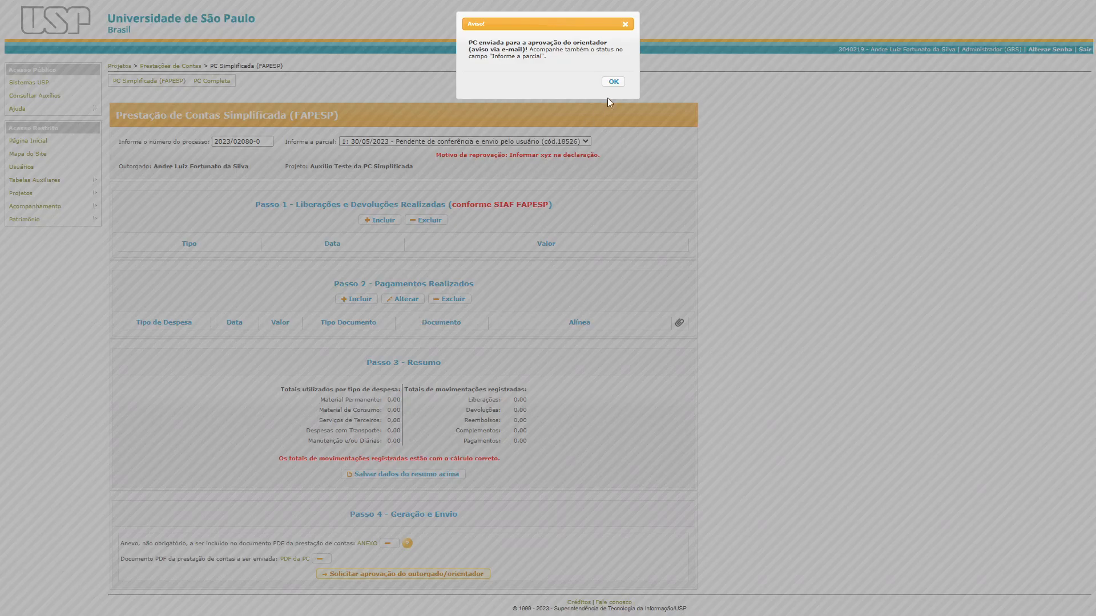
- Acknowledge the sent-for-approval notice for partial 1's report
left_click(612, 83)
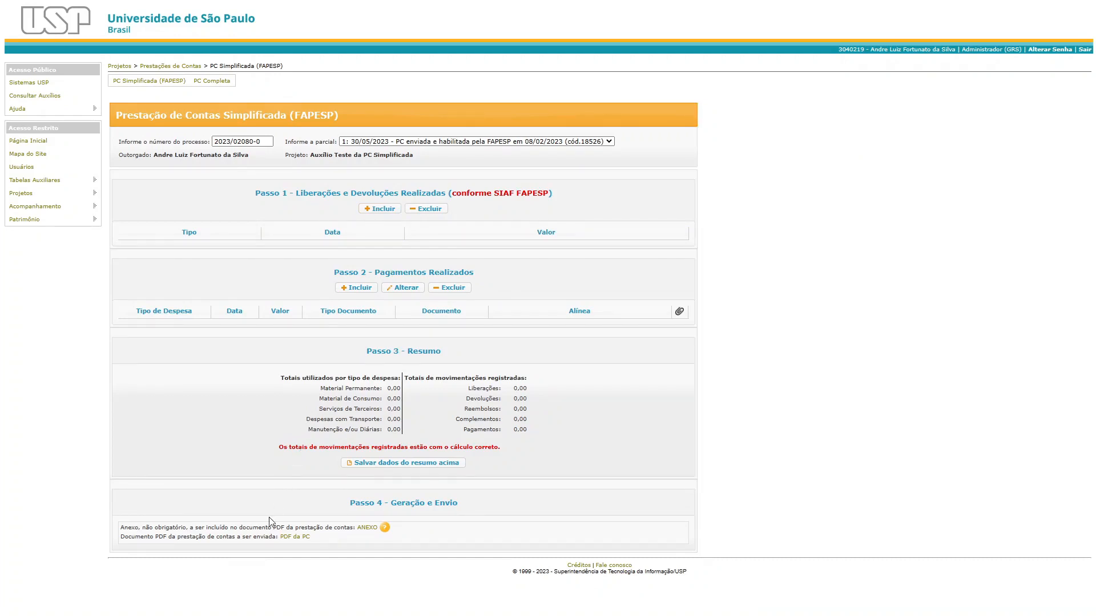
- Open the submitted accounts report PDF and review its endorsement term dated 08/02/2023 at 17h22min
left_click(291, 539)
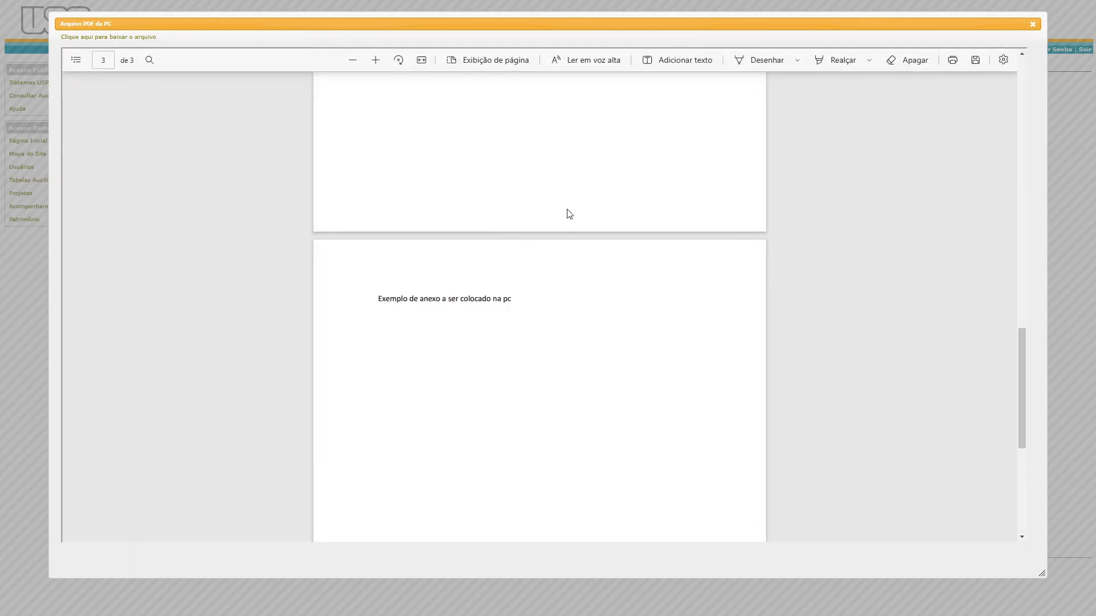
scroll(565, 213, "up", 12)
scroll(569, 214, "up", 5)
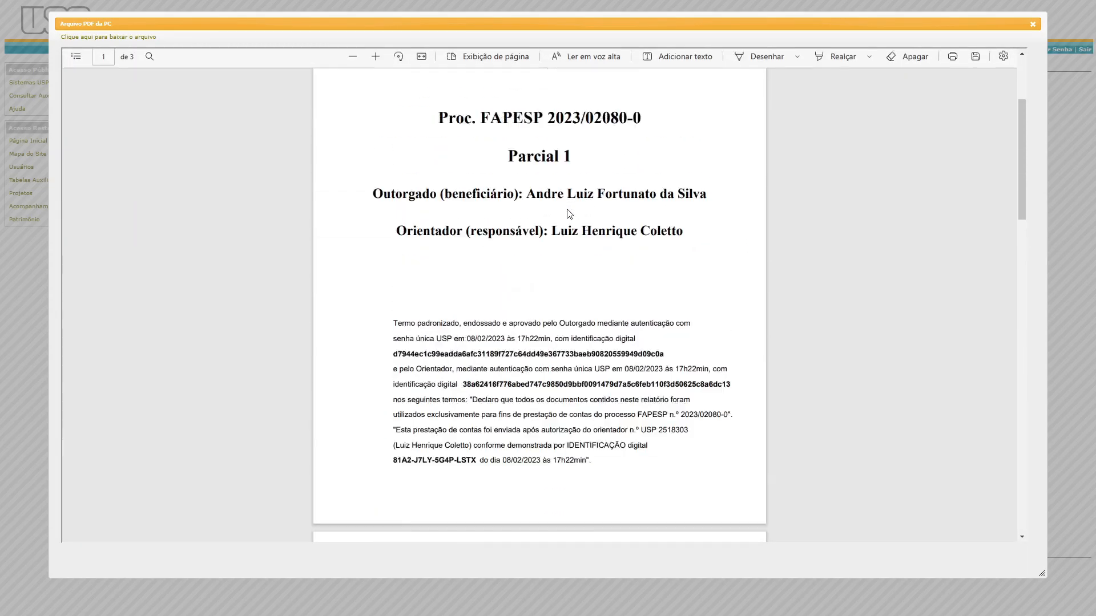
scroll(569, 214, "down", 2)
scroll(568, 213, "down", 1)
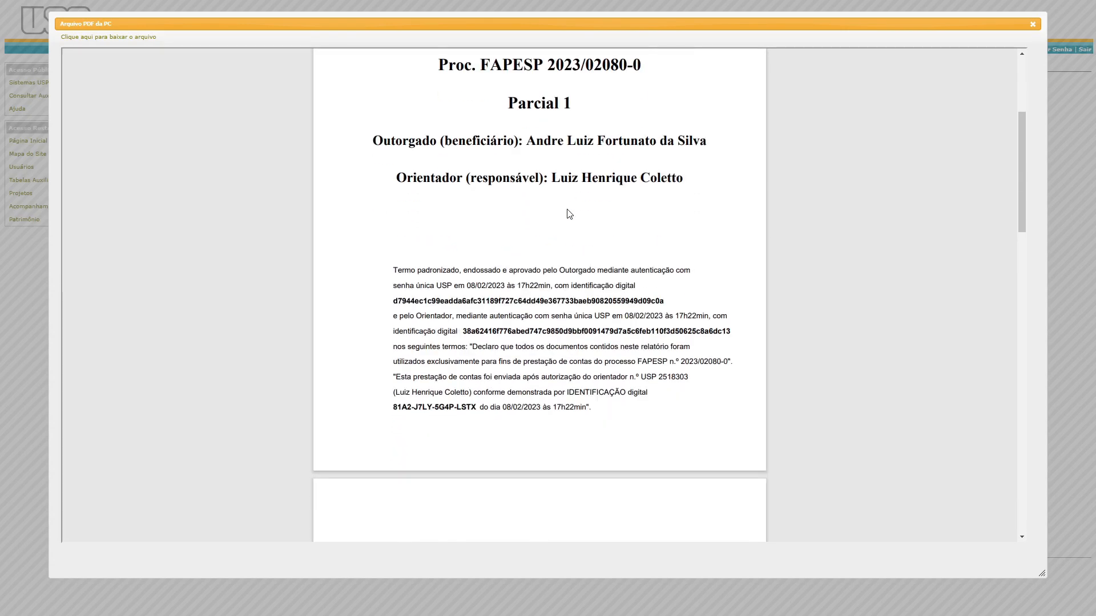
left_click_drag(393, 270, 596, 409)
left_click(598, 266)
scroll(605, 240, "up", 3)
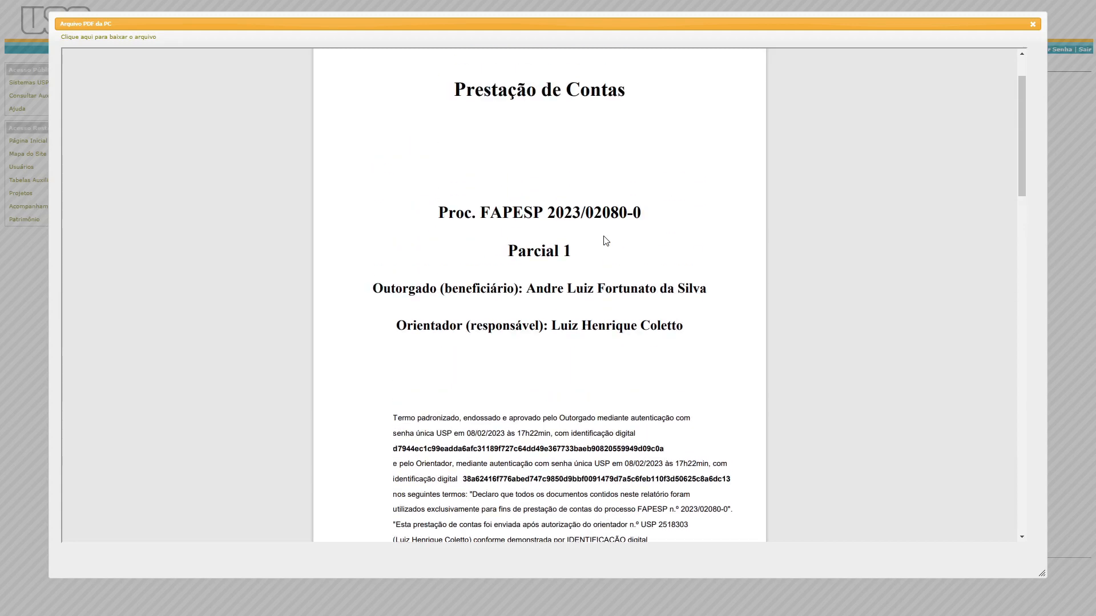
scroll(606, 240, "down", 2)
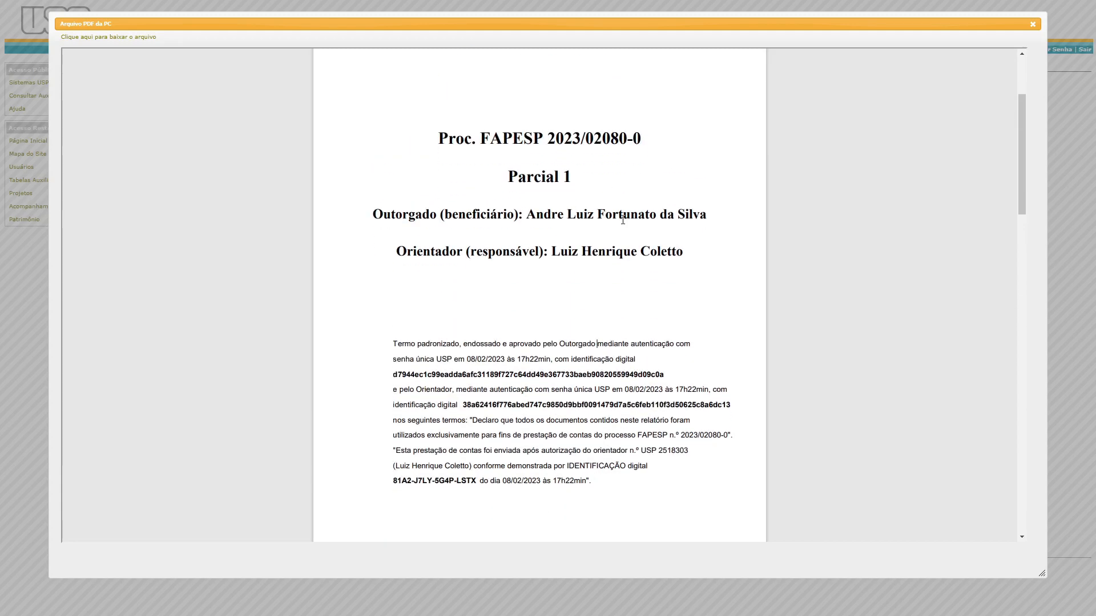
scroll(623, 220, "down", 1)
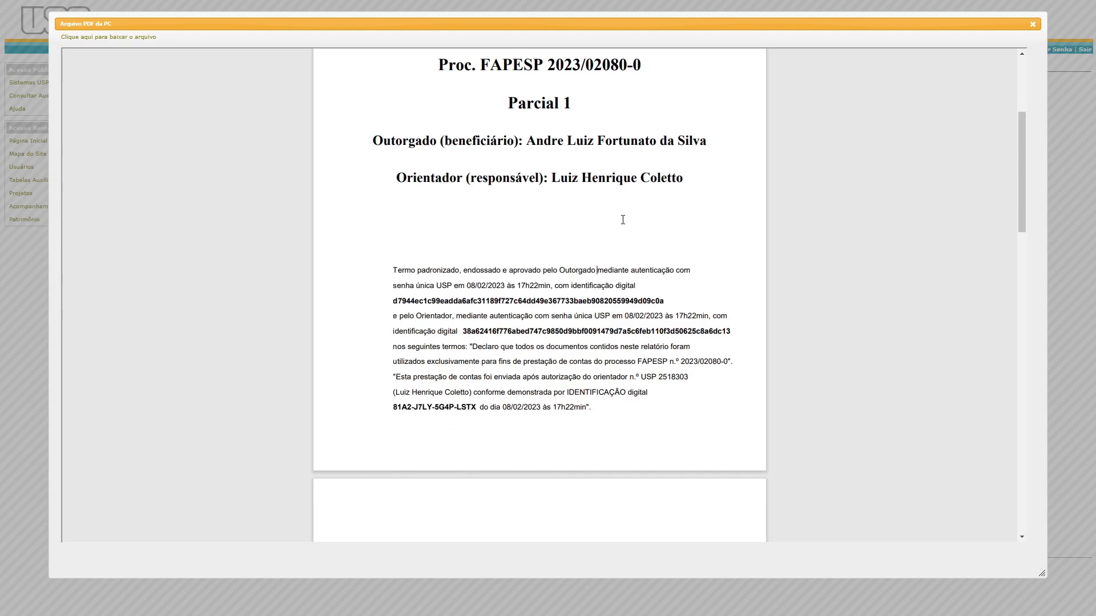
scroll(622, 220, "up", 4)
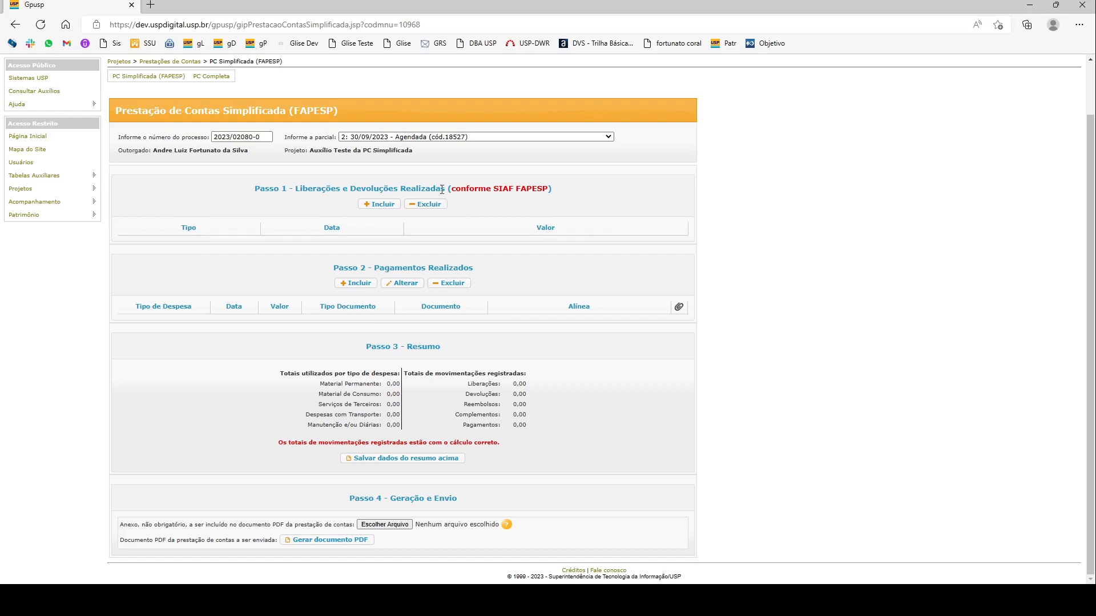
- Add a Liberação entry in Passo 1 dated 08/02/2023 with Valor 1.000,00 and save it
left_click(380, 207)
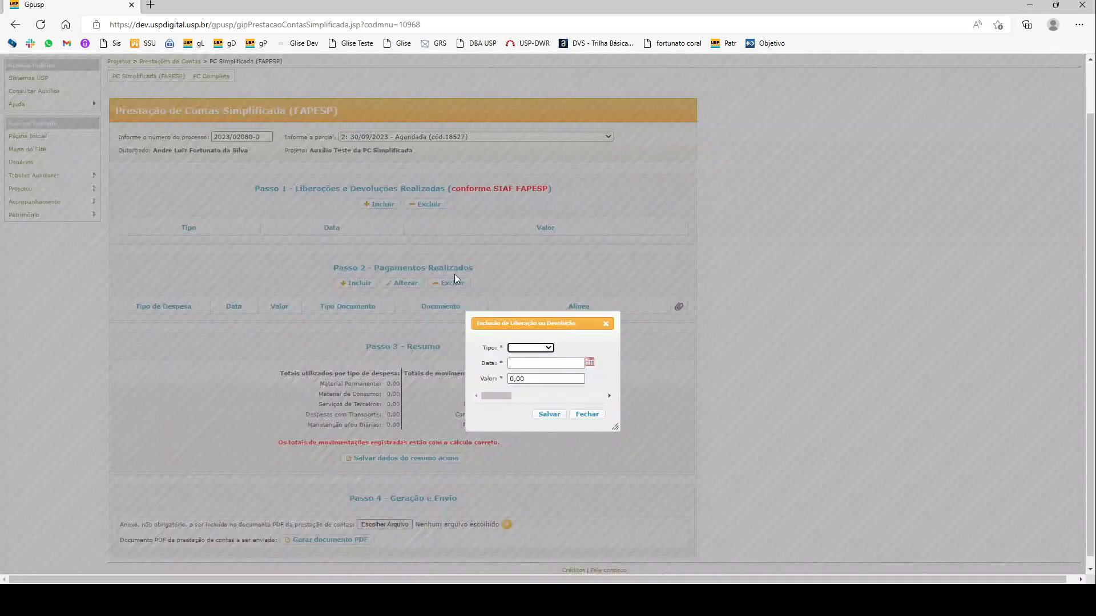
left_click_drag(498, 317, 353, 194)
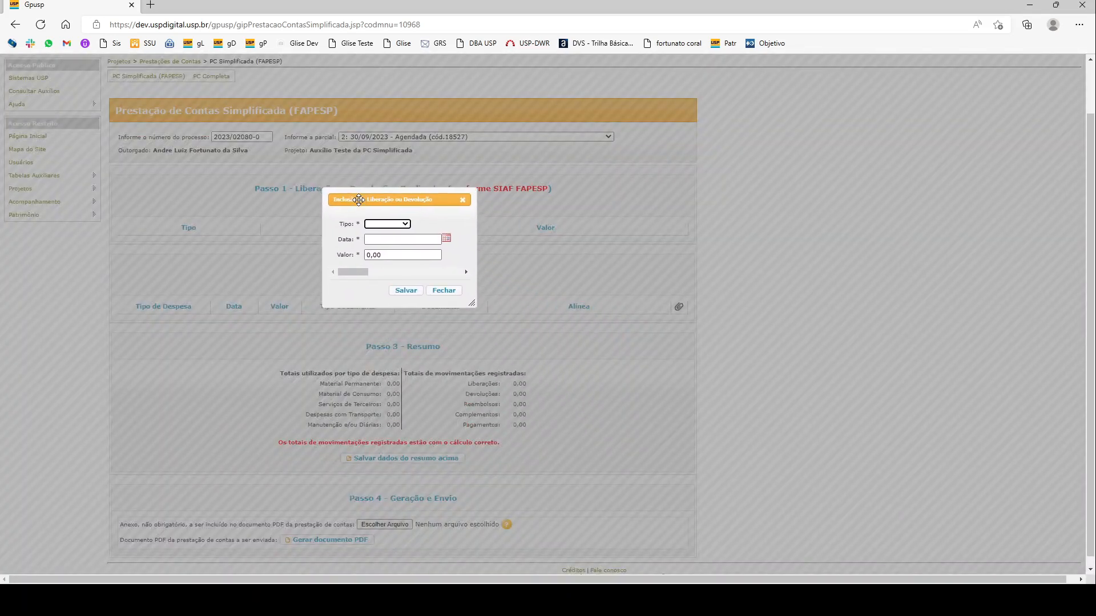
left_click(382, 243)
left_click(382, 240)
left_click(446, 238)
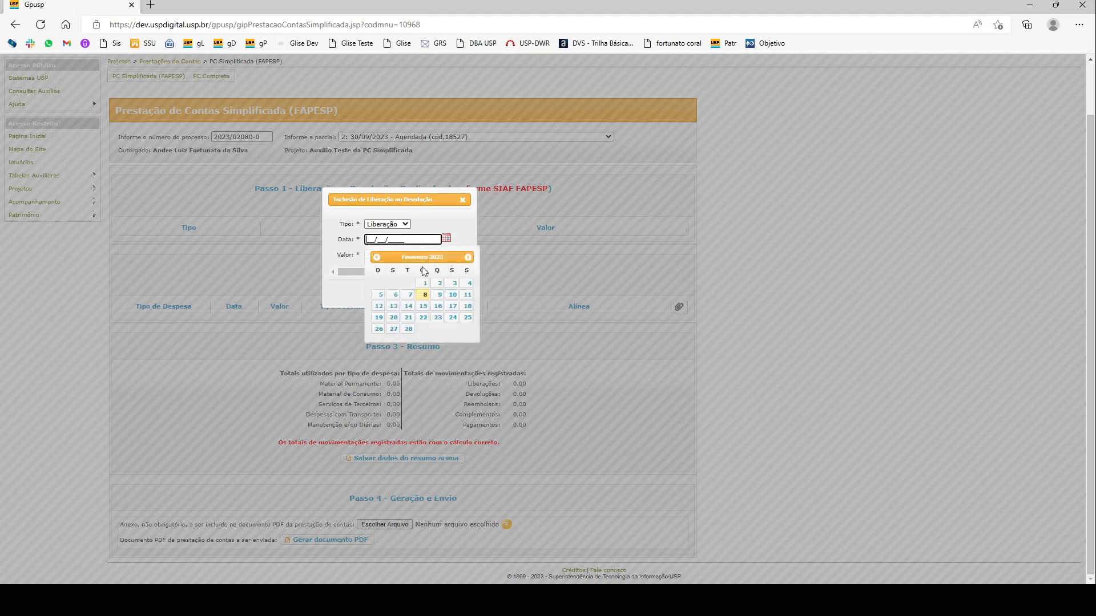
left_click(424, 294)
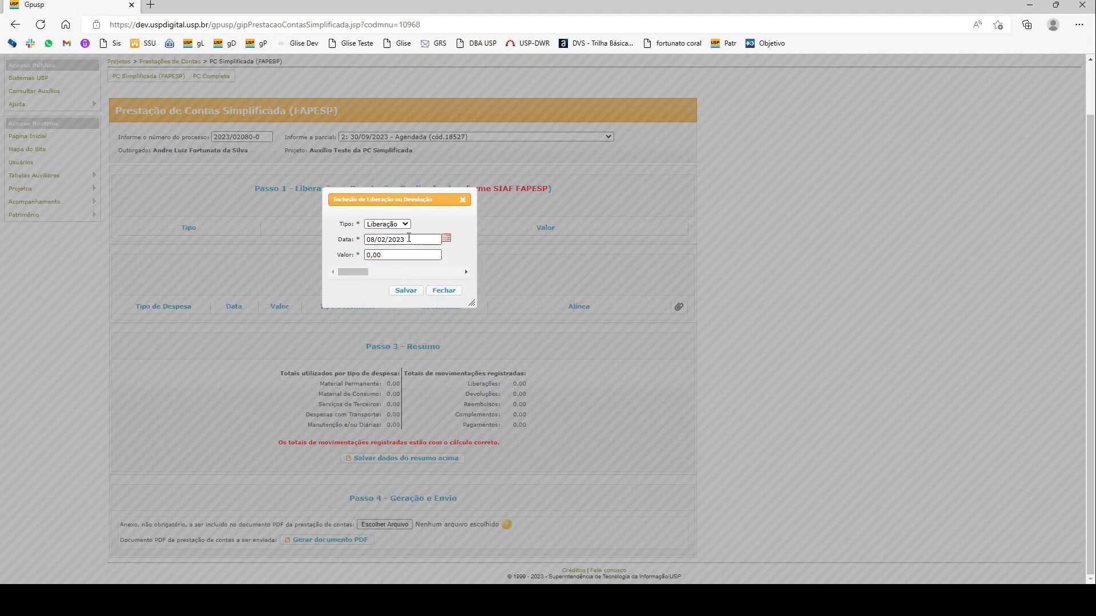
left_click(399, 255)
left_click(399, 255)
type("1.000,00")
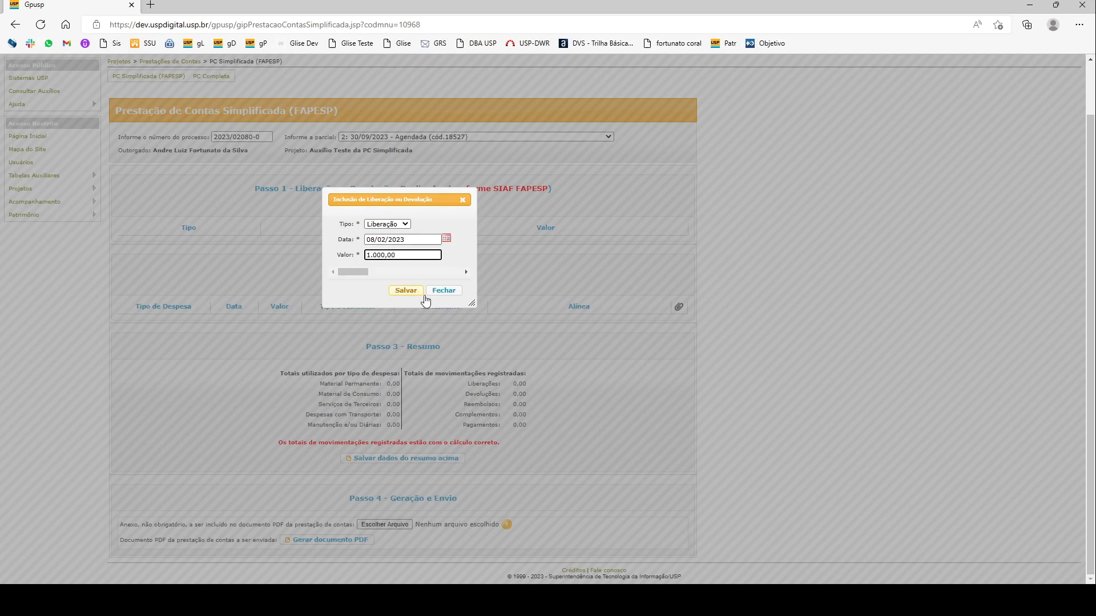
left_click(412, 294)
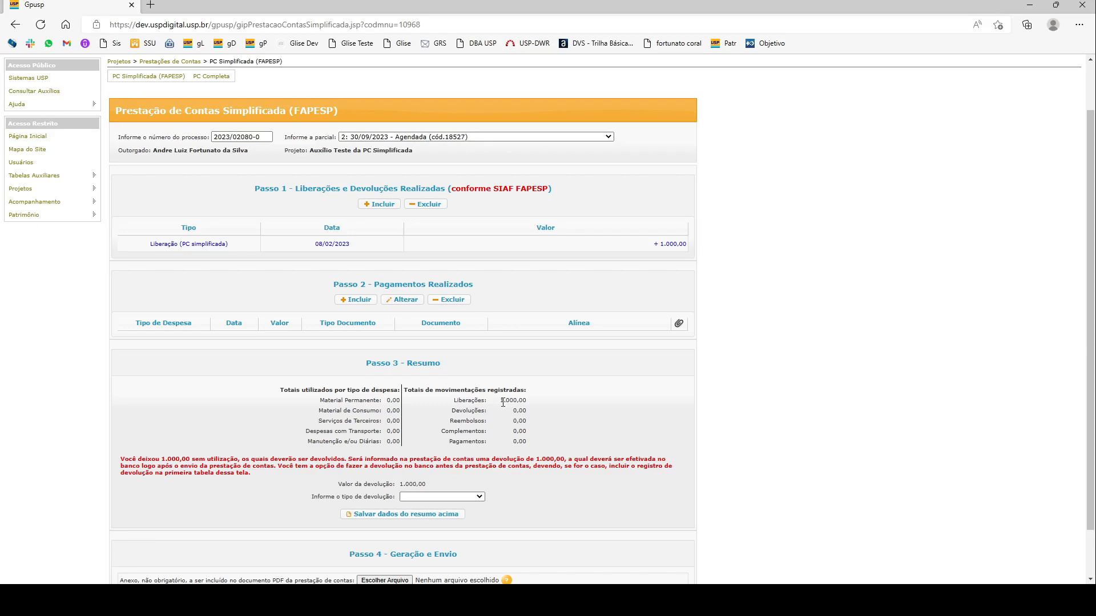
- Start a payment with alínea Material de Consumo Nacional, expense type Material de Consumo, document Nota Fiscal
left_click_drag(501, 401, 531, 402)
left_click(531, 403)
left_click(358, 300)
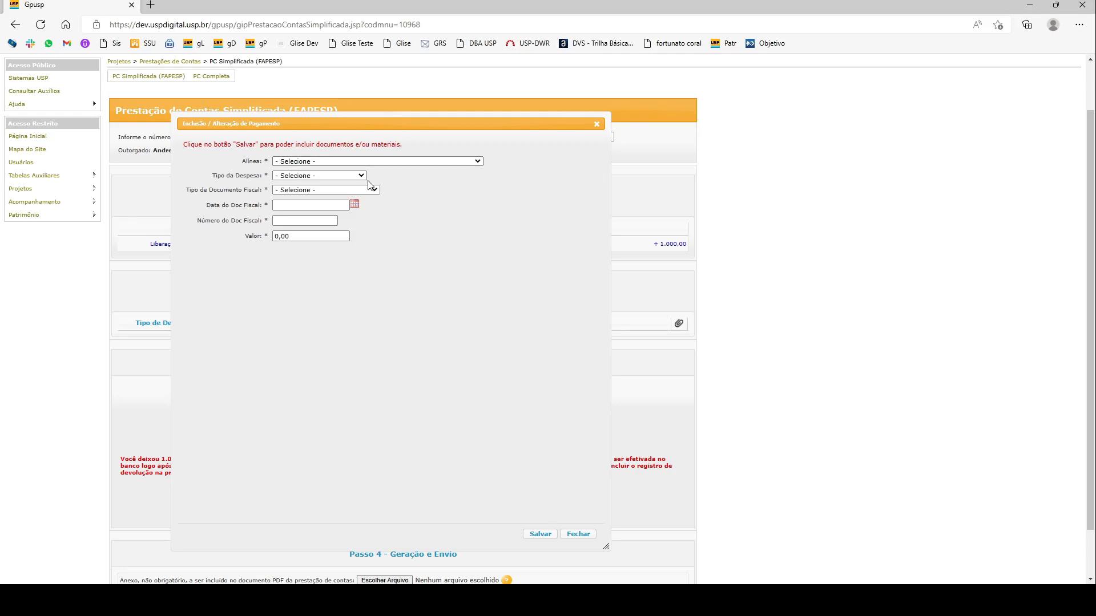
left_click(349, 181)
left_click(346, 175)
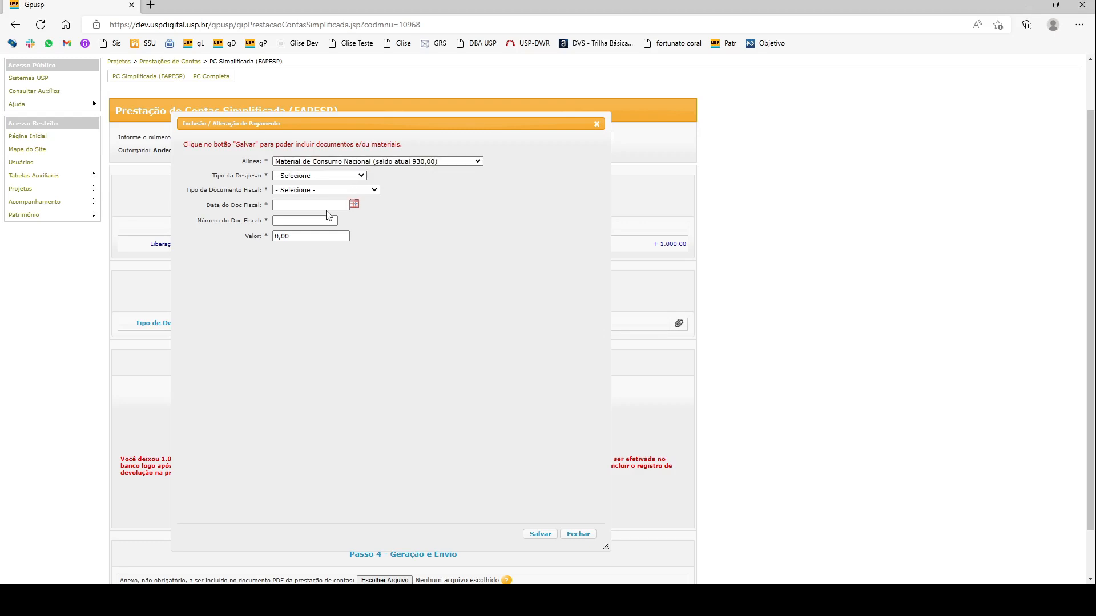
left_click(351, 211)
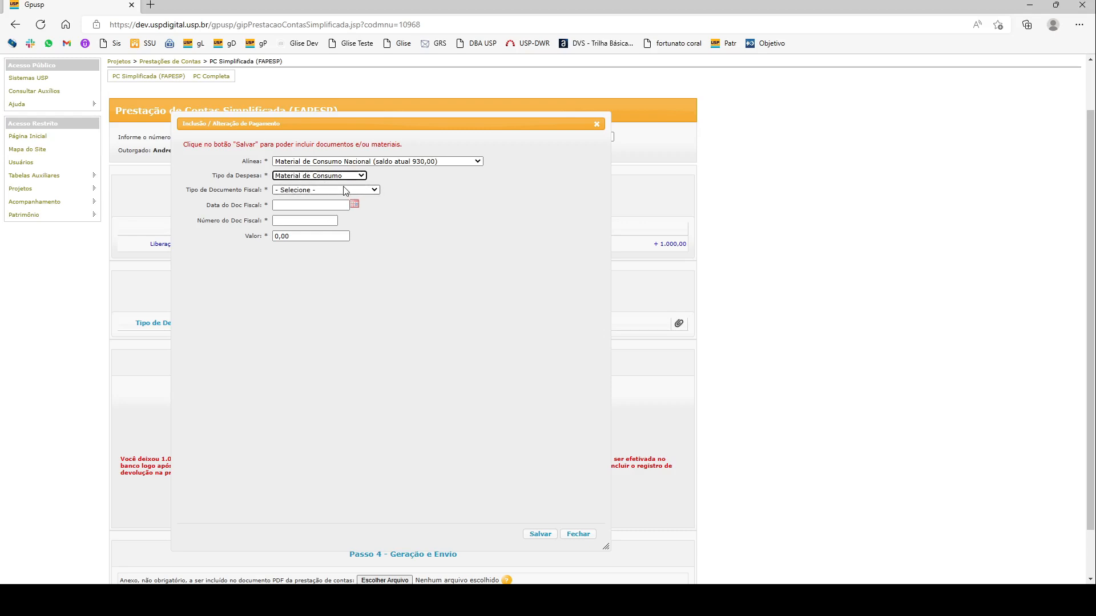
left_click(296, 290)
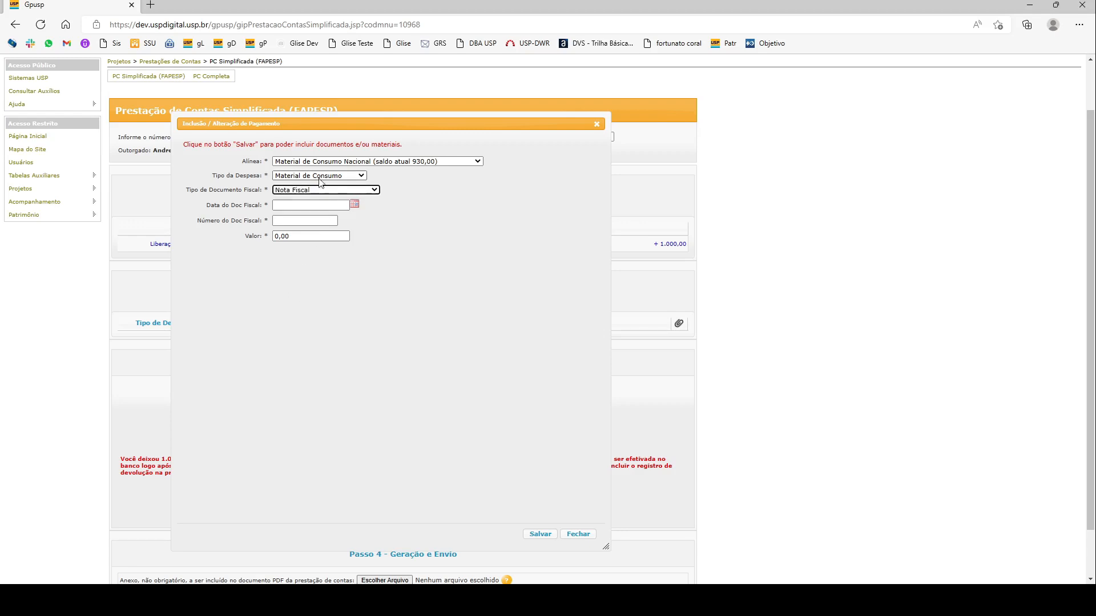
- Enter invoice date 08/02/2023, number NF_MC_230 and amount 230,00
left_click(355, 205)
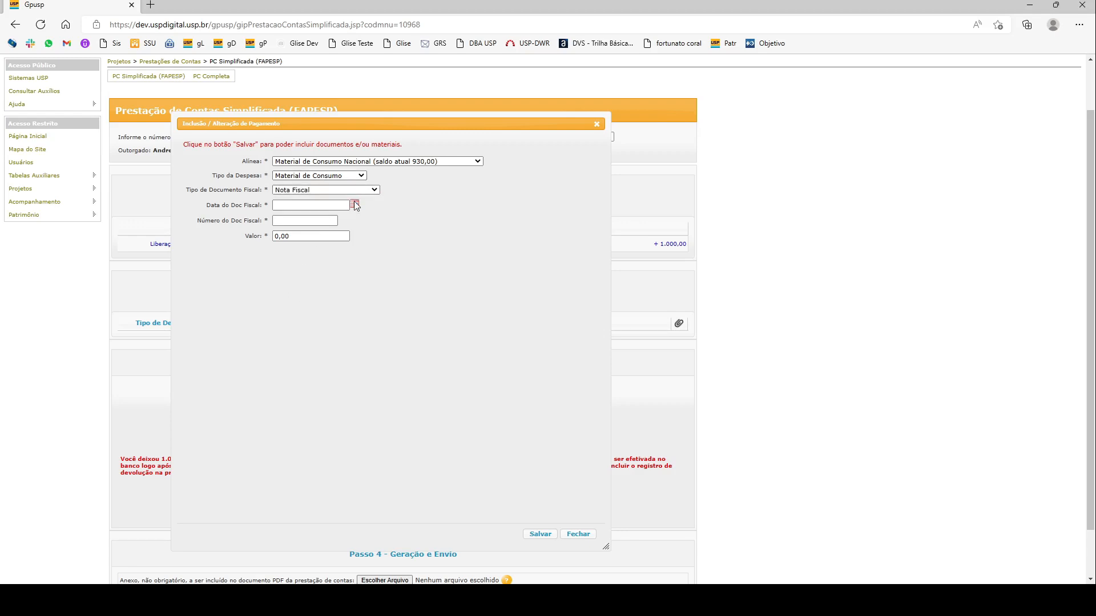
left_click(335, 262)
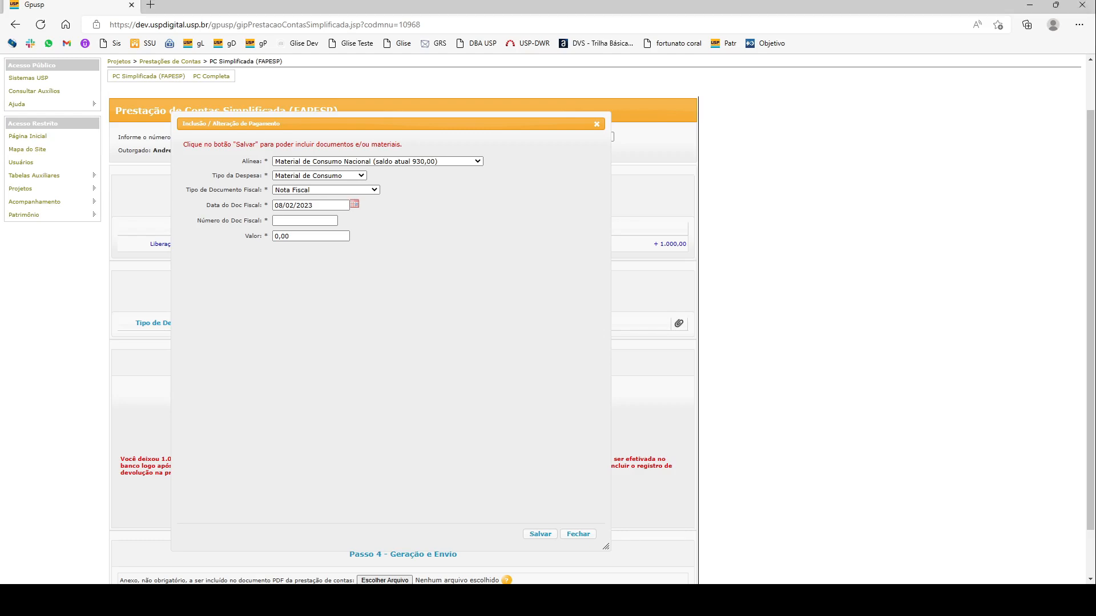
left_click(282, 220)
type("NF")
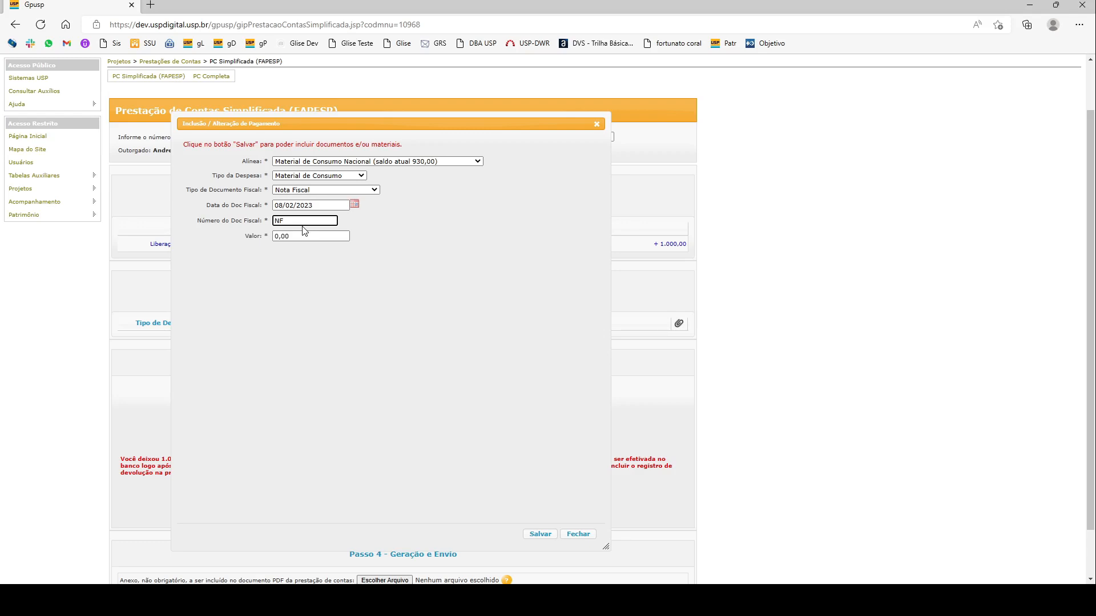
type("_MC_230")
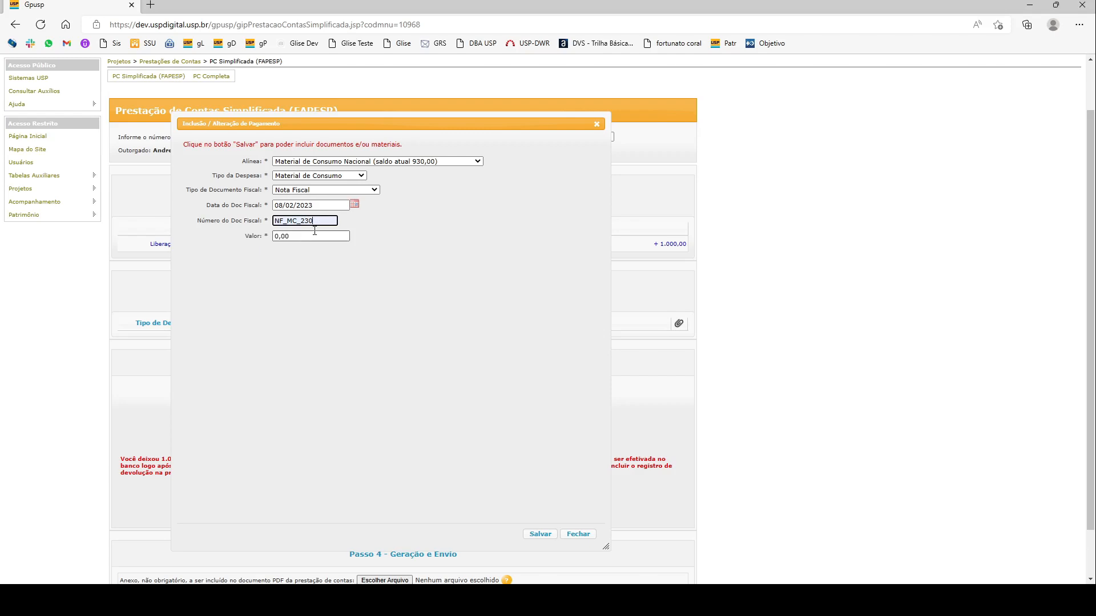
left_click(304, 234)
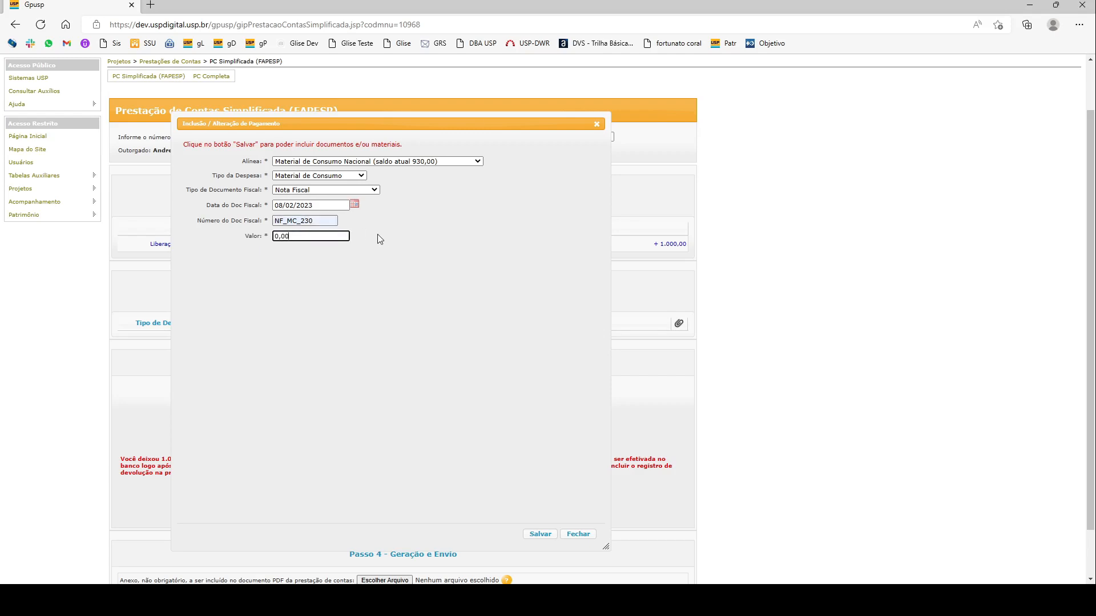
type("23000")
- Save the 230,00 Nota Fiscal payment and begin adding a supporting document
left_click(540, 537)
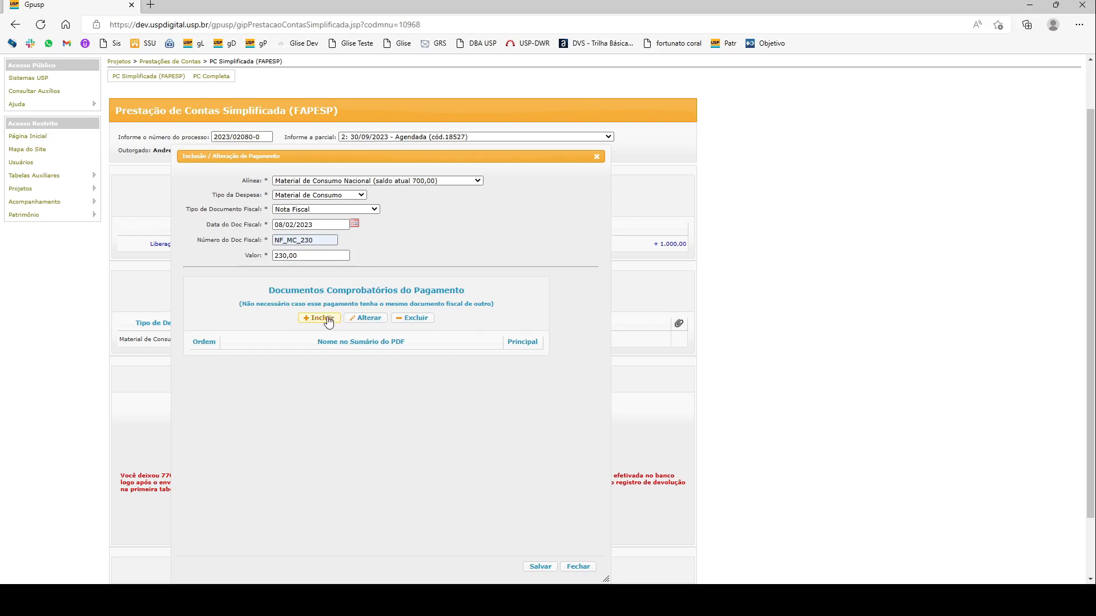
left_click(328, 319)
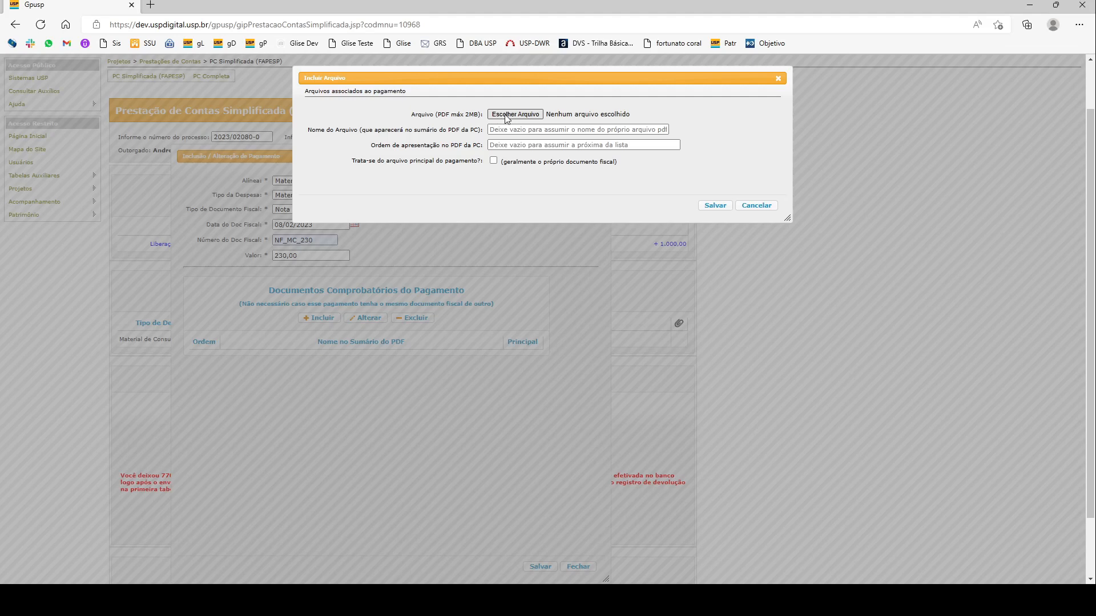
- Choose the NF_MC_230 invoice PDF, leave name and order blank, and mark it as principal file
left_click(507, 117)
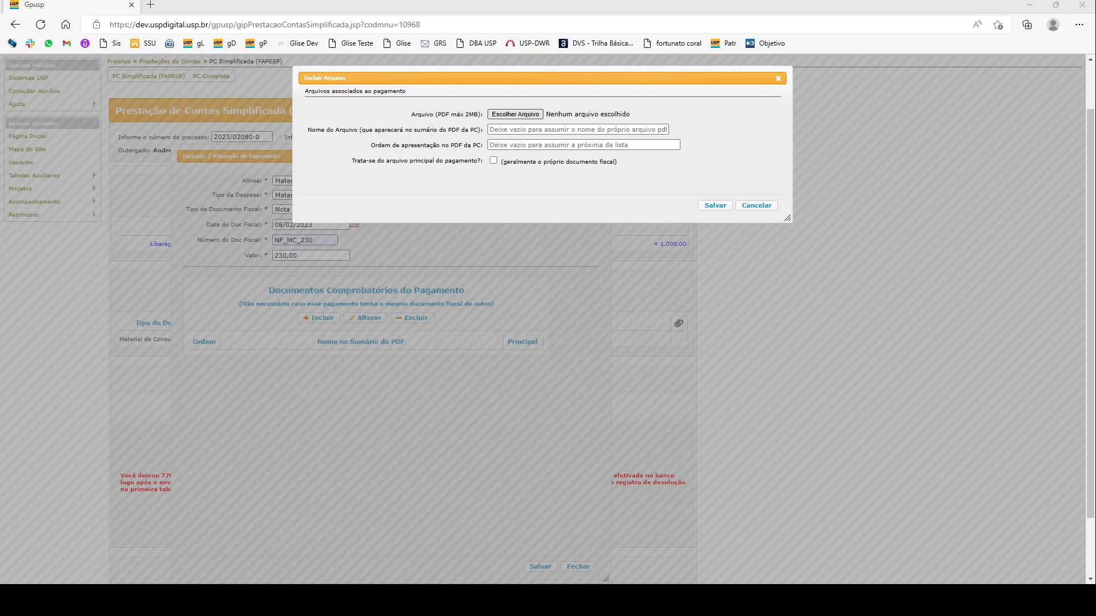
double_click(506, 194)
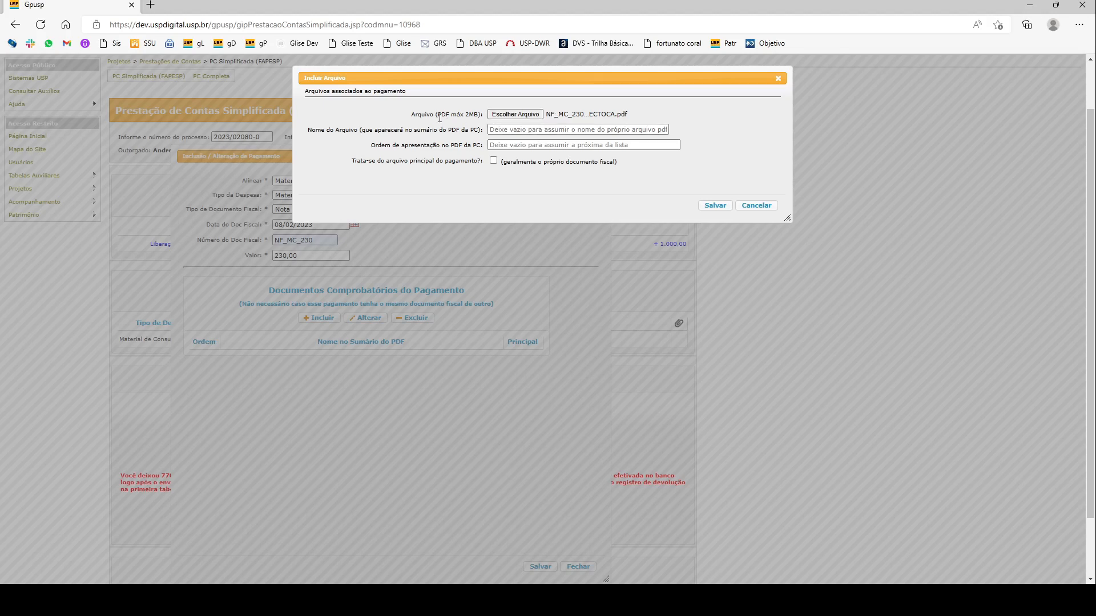
left_click(505, 129)
left_click(679, 125)
left_click(513, 129)
left_click(686, 108)
left_click(507, 146)
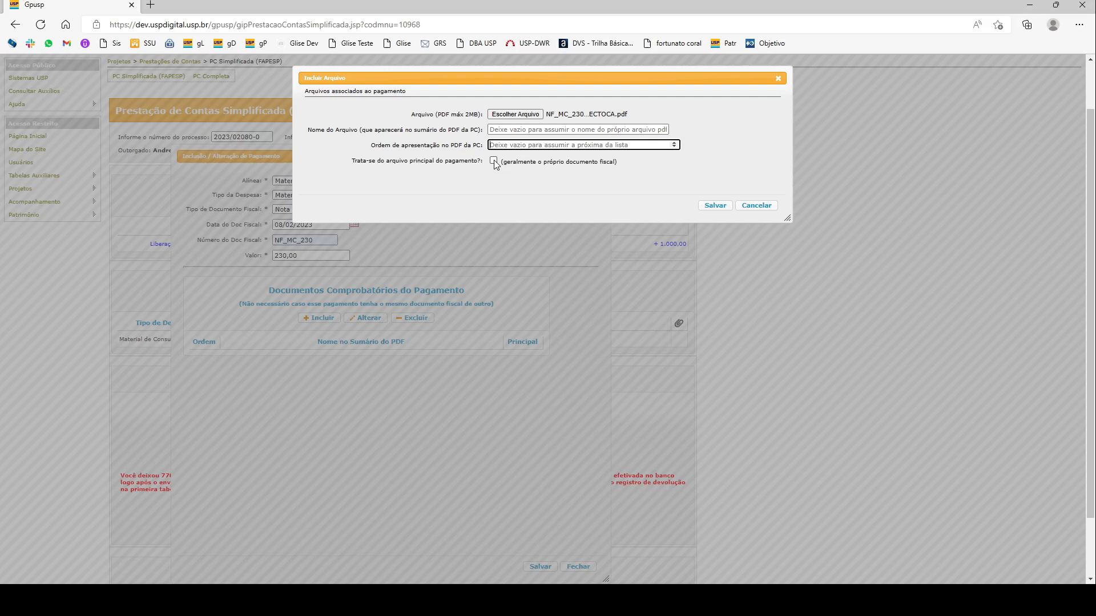
left_click(494, 162)
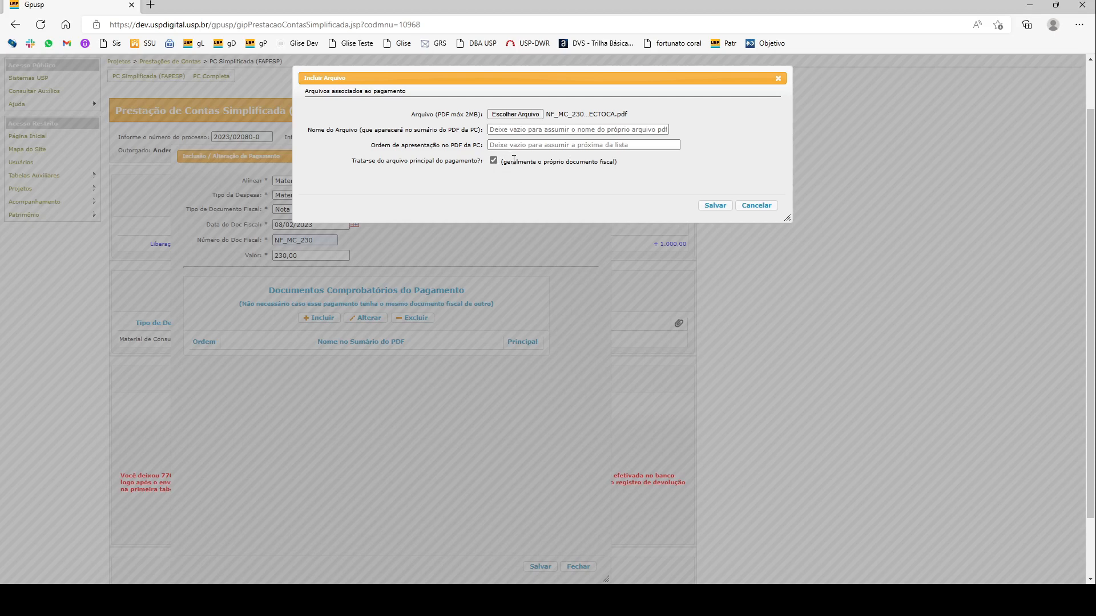
- Save the NF_MC_230_MECTOCA attachment and close the payment, leaving a 230,00 payments total
left_click(714, 205)
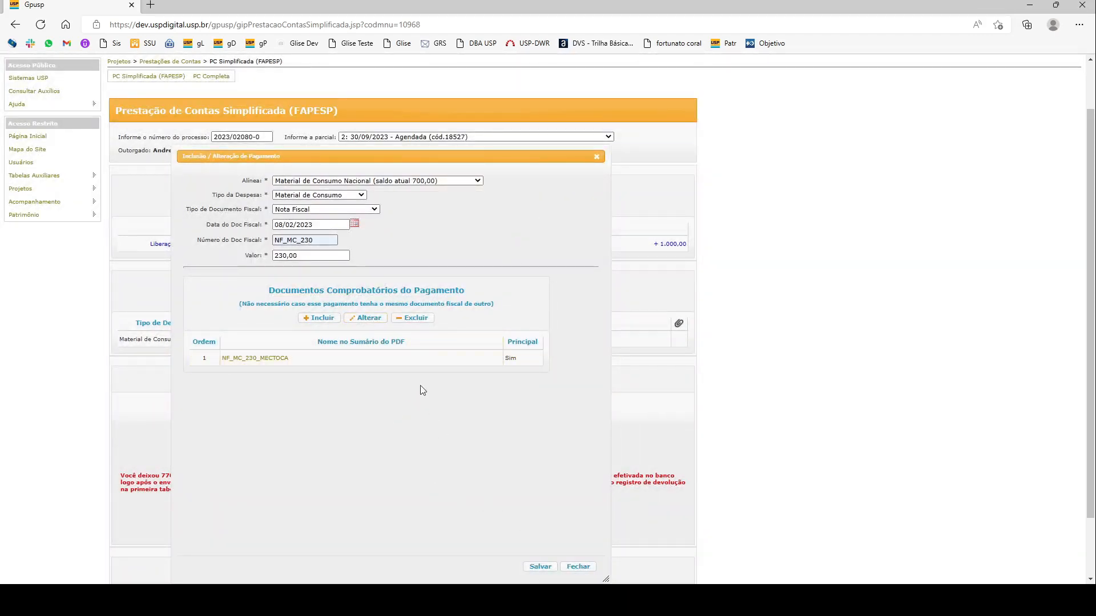
left_click(577, 566)
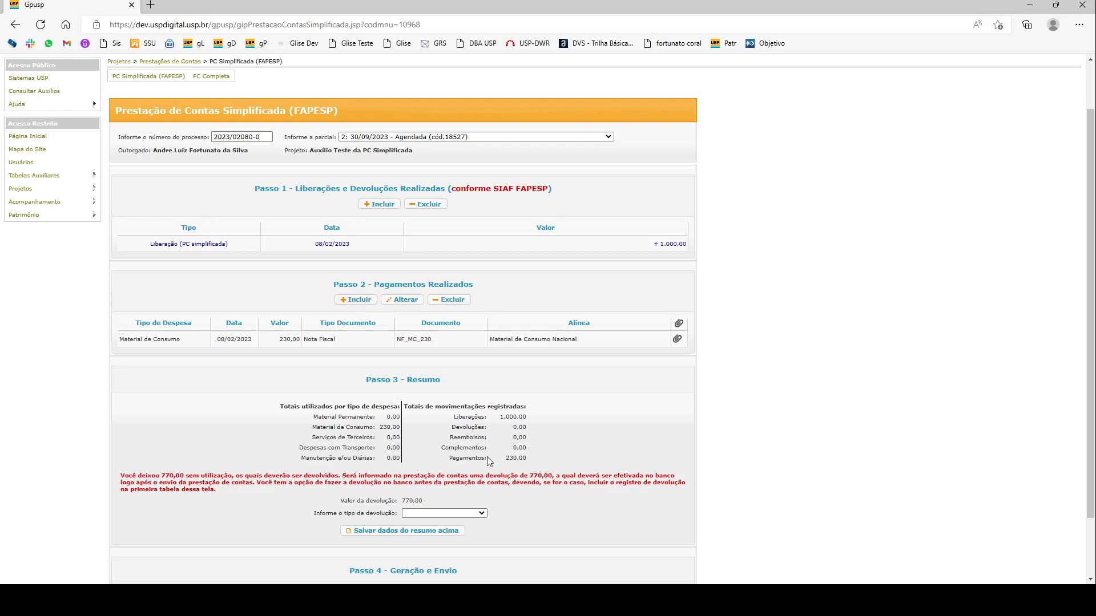
left_click_drag(505, 458, 527, 459)
left_click(519, 447)
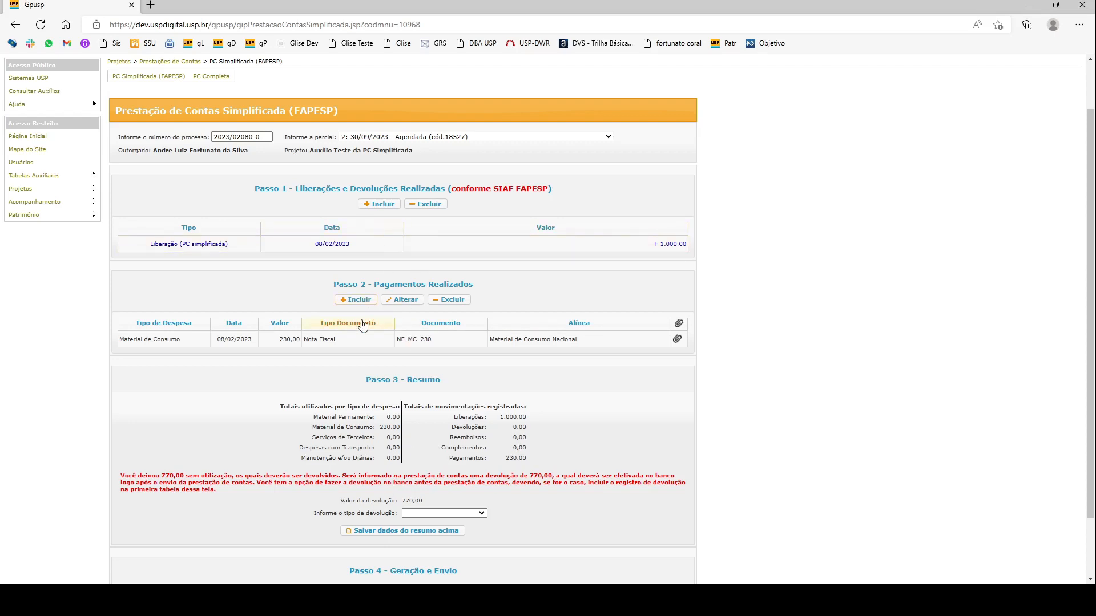
scroll(392, 380, "down", 2)
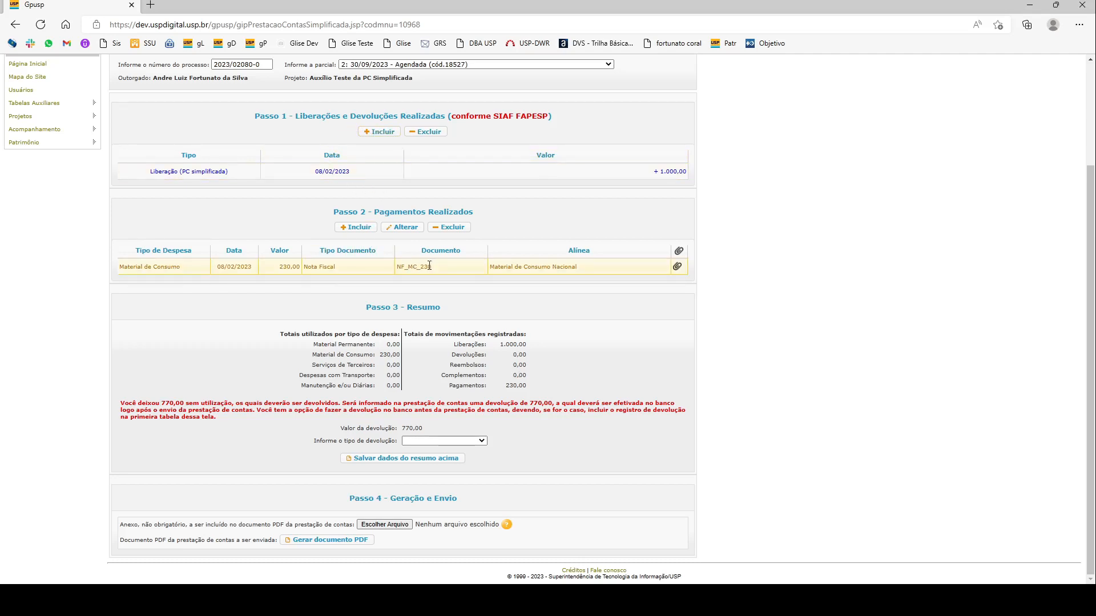
- Start a Serviços de Terceiros payment with a Nota Fiscal dated 08/02/2023
left_click(367, 230)
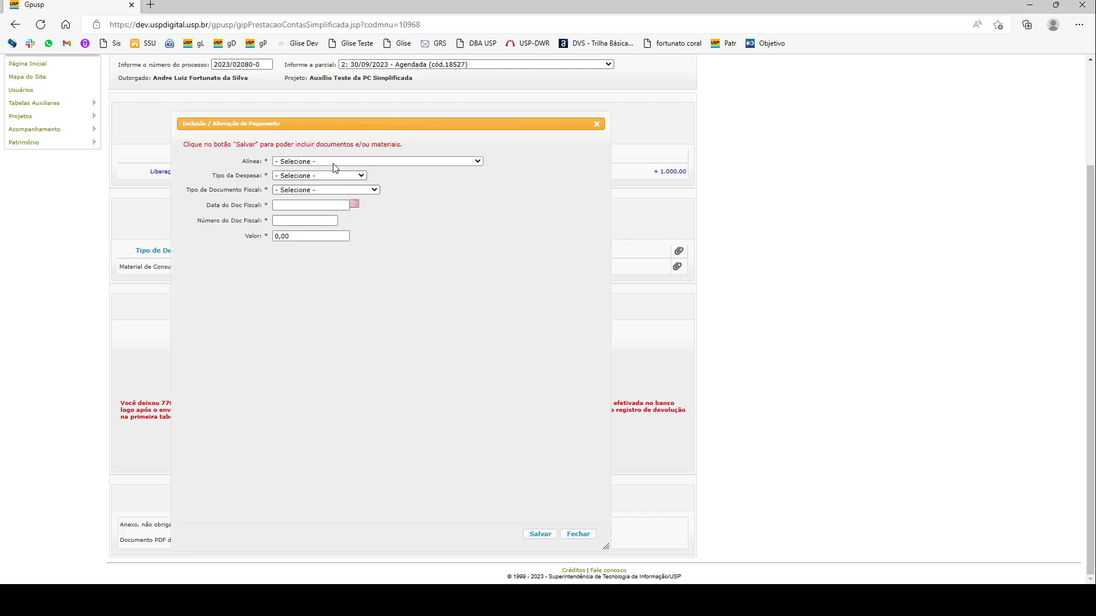
left_click(327, 206)
left_click(321, 178)
left_click(316, 231)
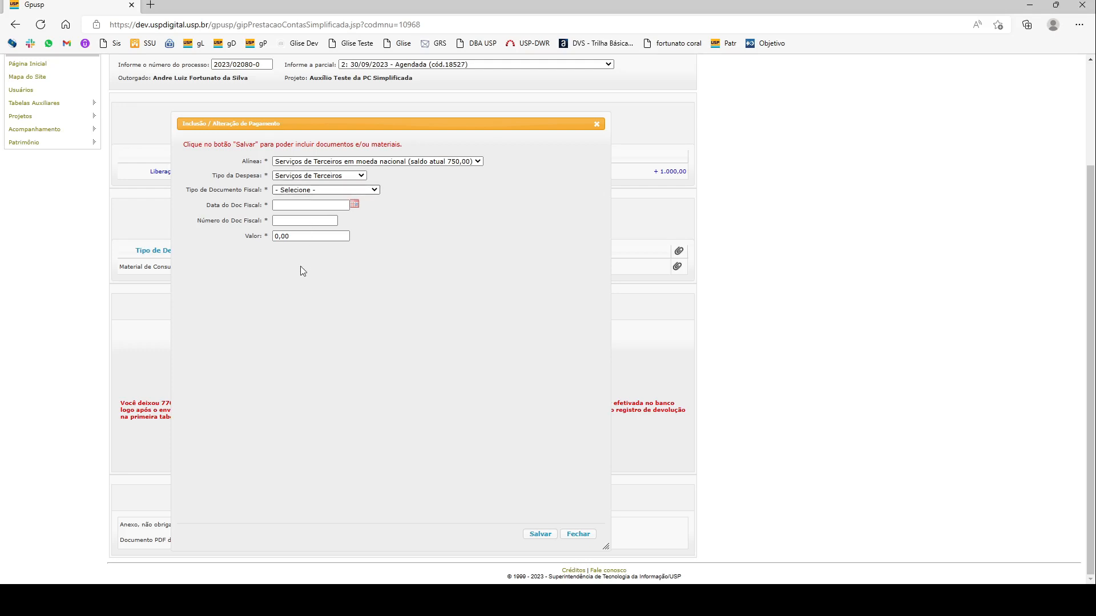
left_click(307, 241)
left_click(355, 205)
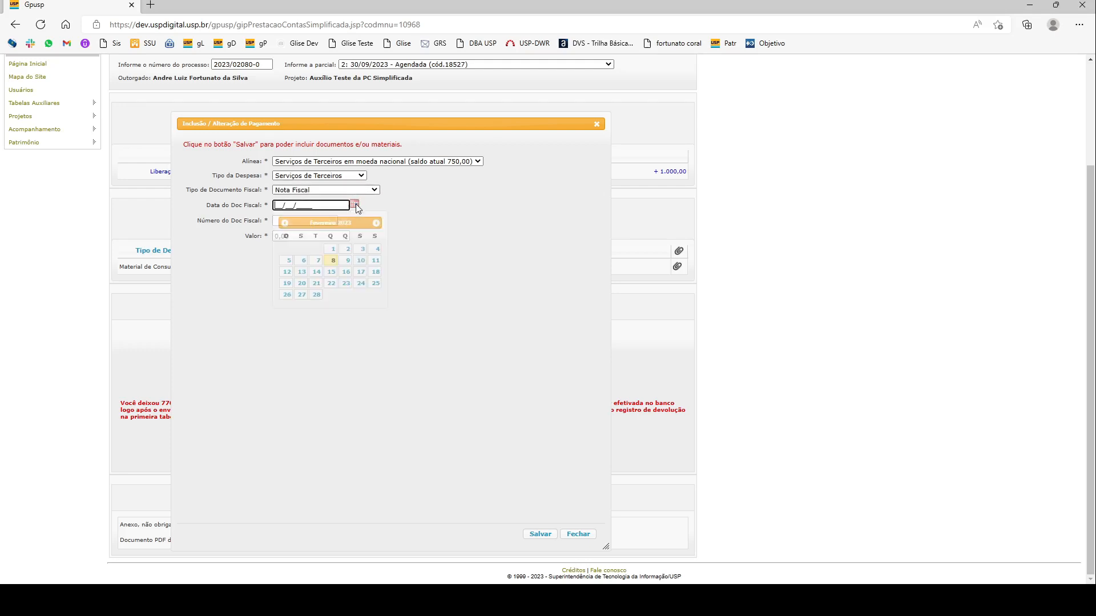
left_click(334, 261)
- Enter number NF_ST_750 and amount 750,00, then save and close the payment
left_click(304, 220)
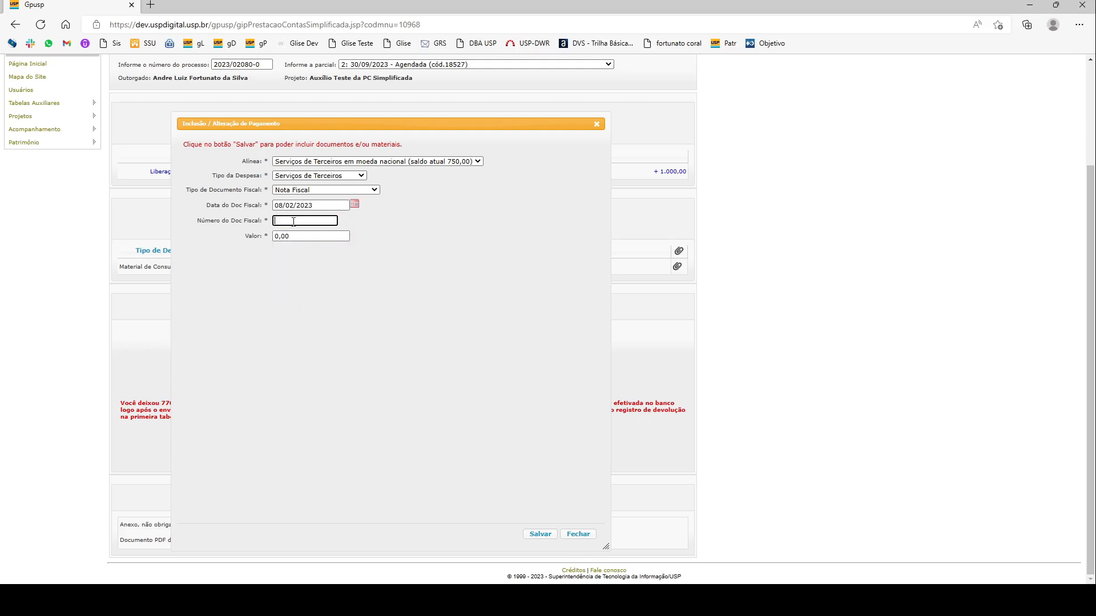
type("NF_ST_750")
left_click(317, 358)
left_click(295, 234)
type("750000")
key("BackSpace")
left_click(540, 534)
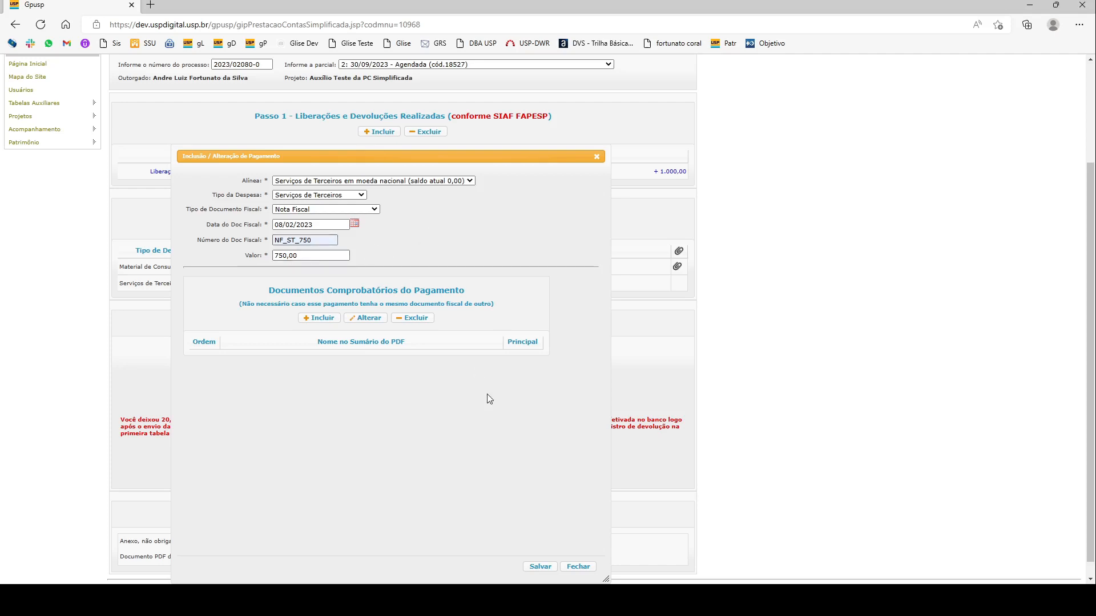
left_click(574, 568)
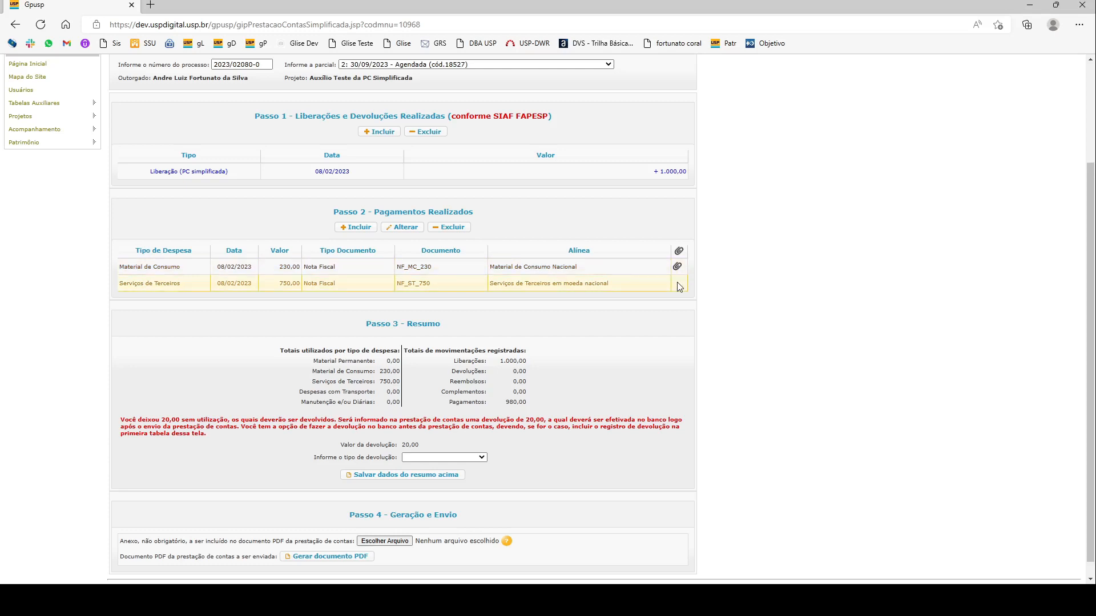
- Attach NF_ST_750_MAXIAR.pdf to the 750,00 Serviços de Terceiros payment and save
left_click(354, 282)
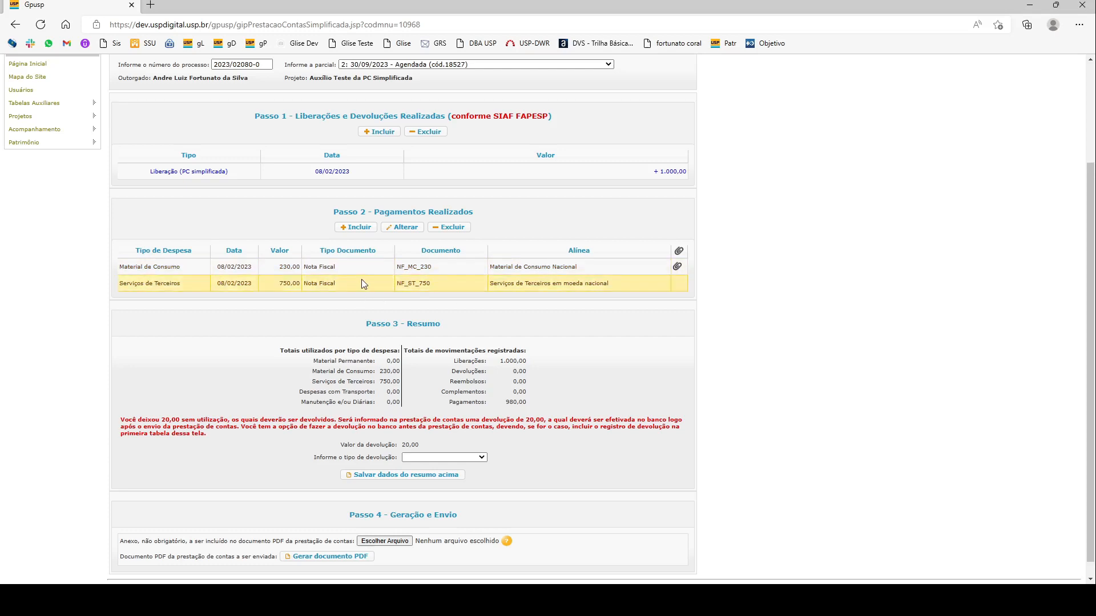
left_click(405, 229)
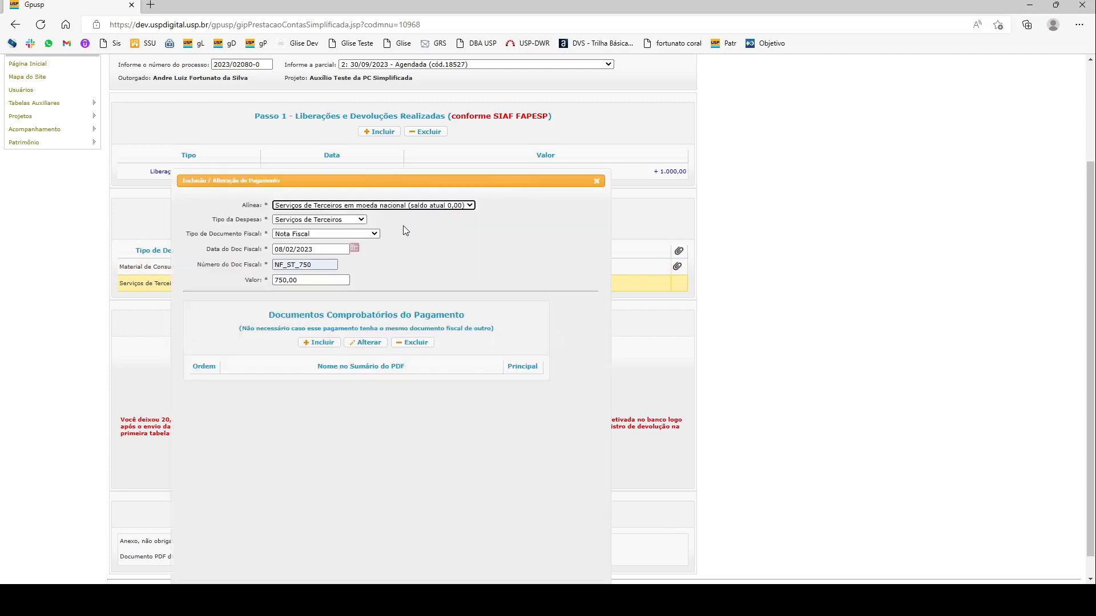
left_click(325, 344)
left_click(516, 114)
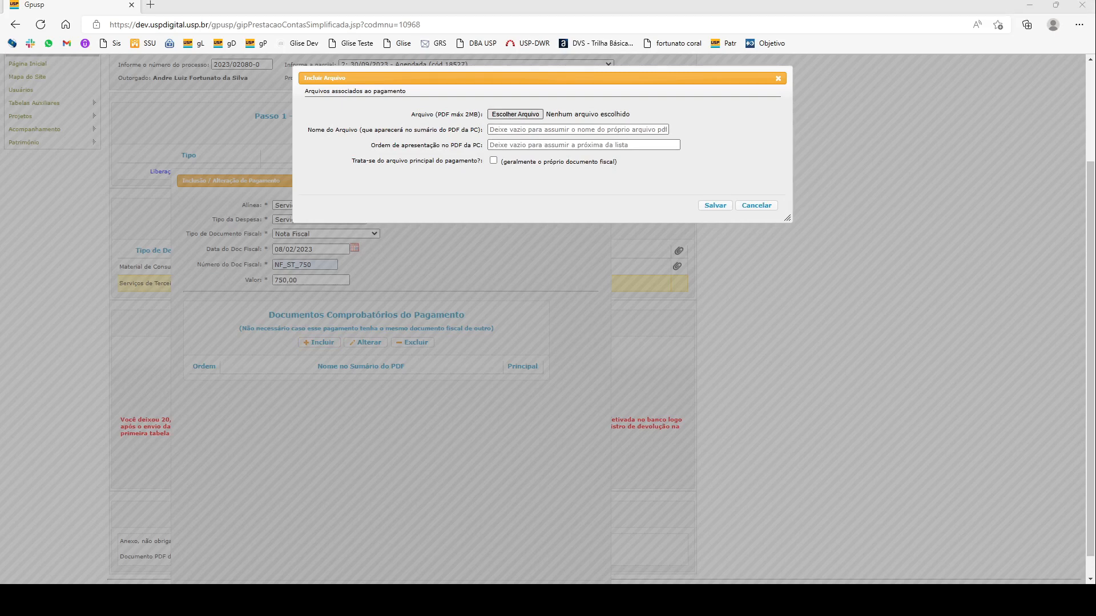
double_click(521, 206)
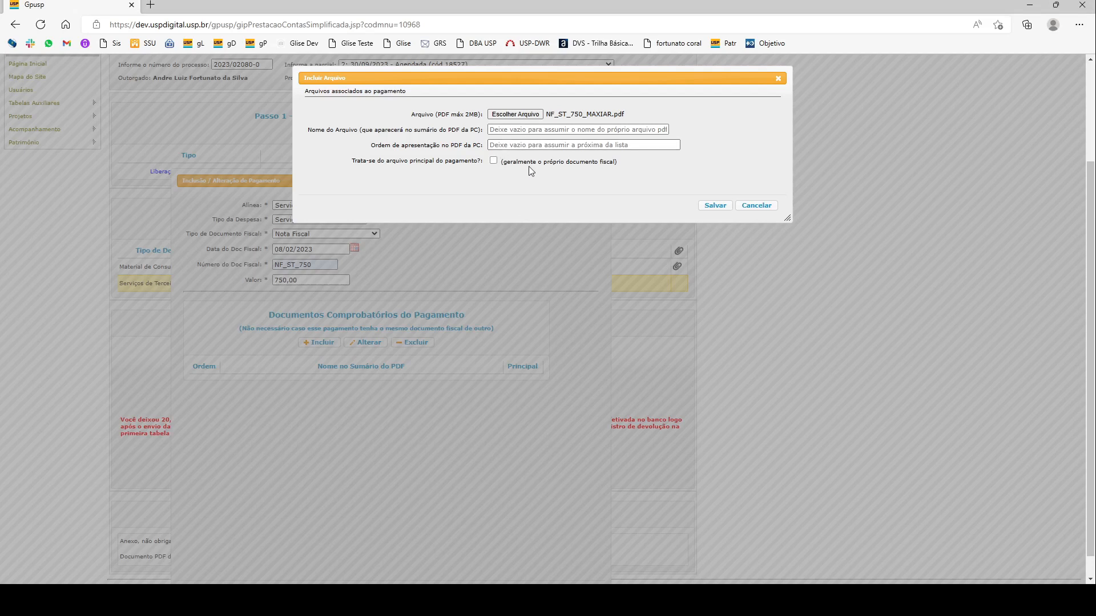
left_click(717, 208)
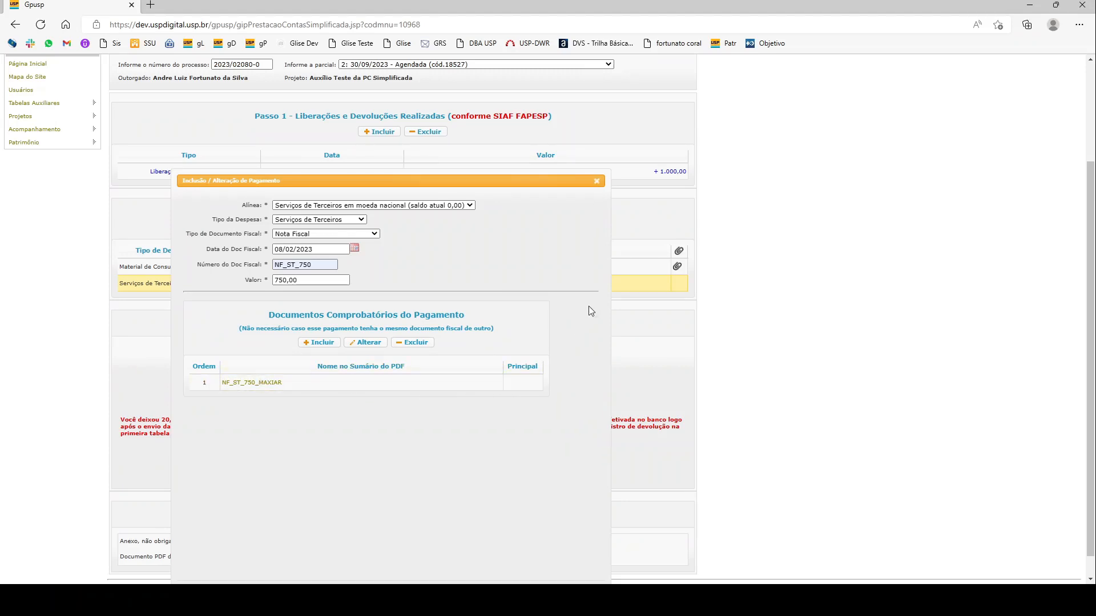
left_click(597, 182)
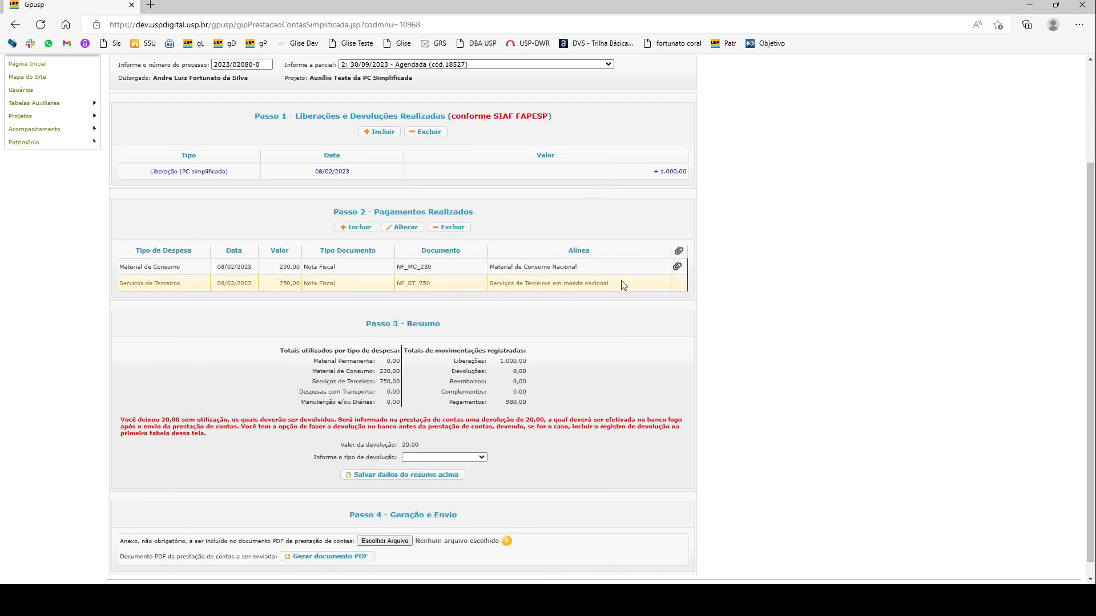
- Mark NF_ST_750_MAXIAR as the principal file and save the Serviços de Terceiros payment
left_click(368, 285)
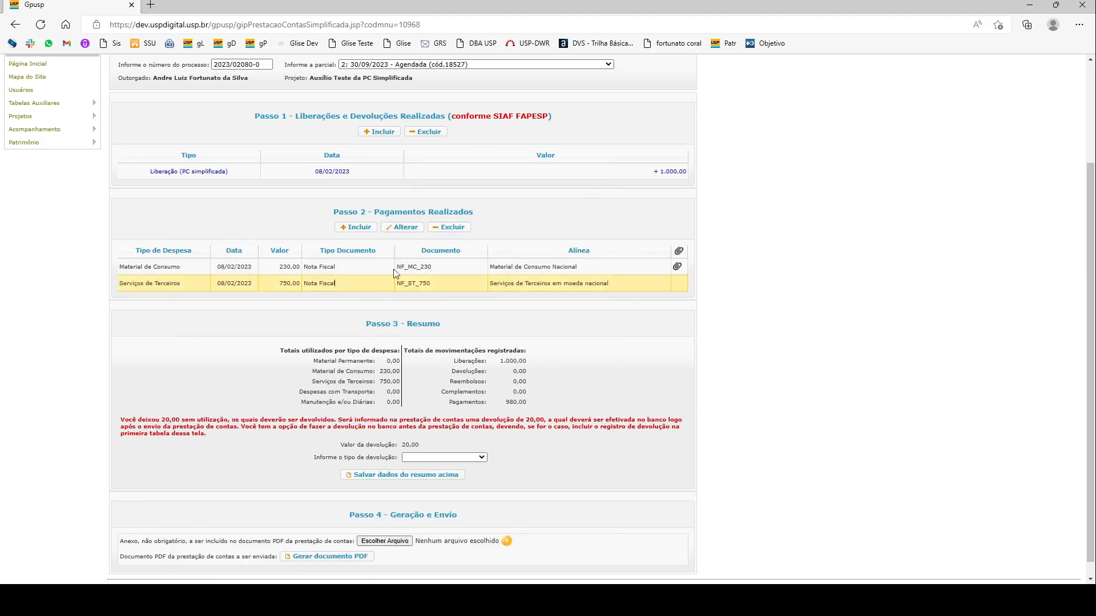
left_click(400, 229)
left_click(345, 359)
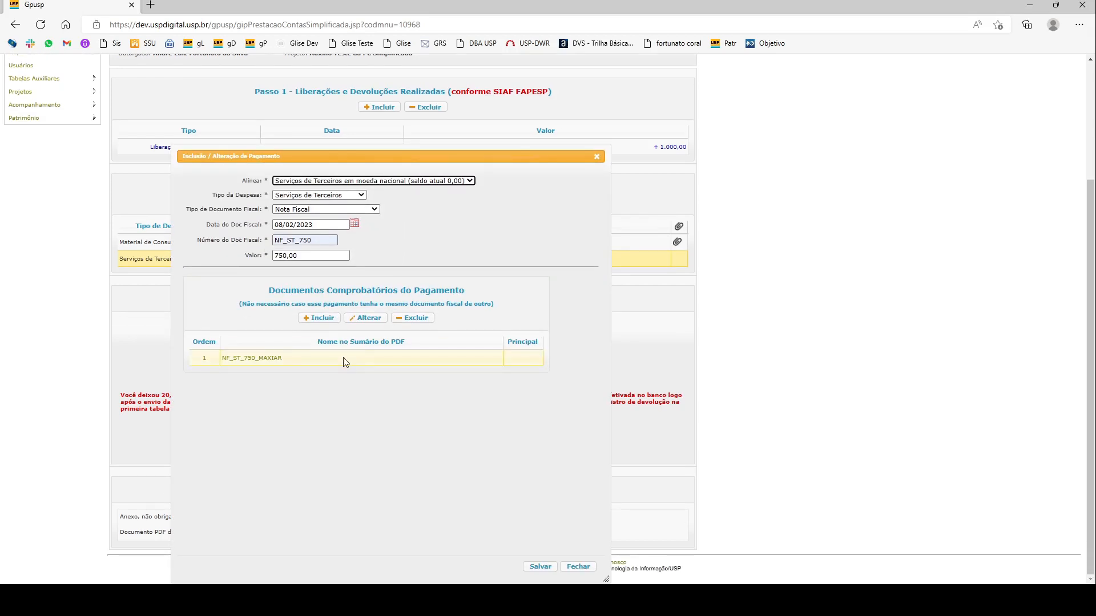
left_click(365, 318)
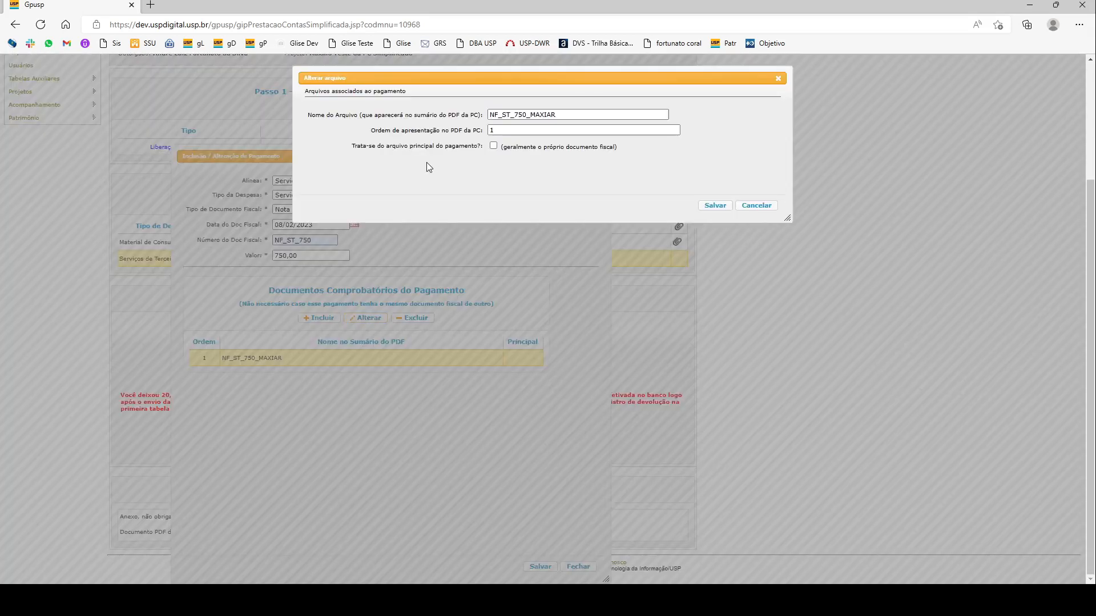
left_click(493, 146)
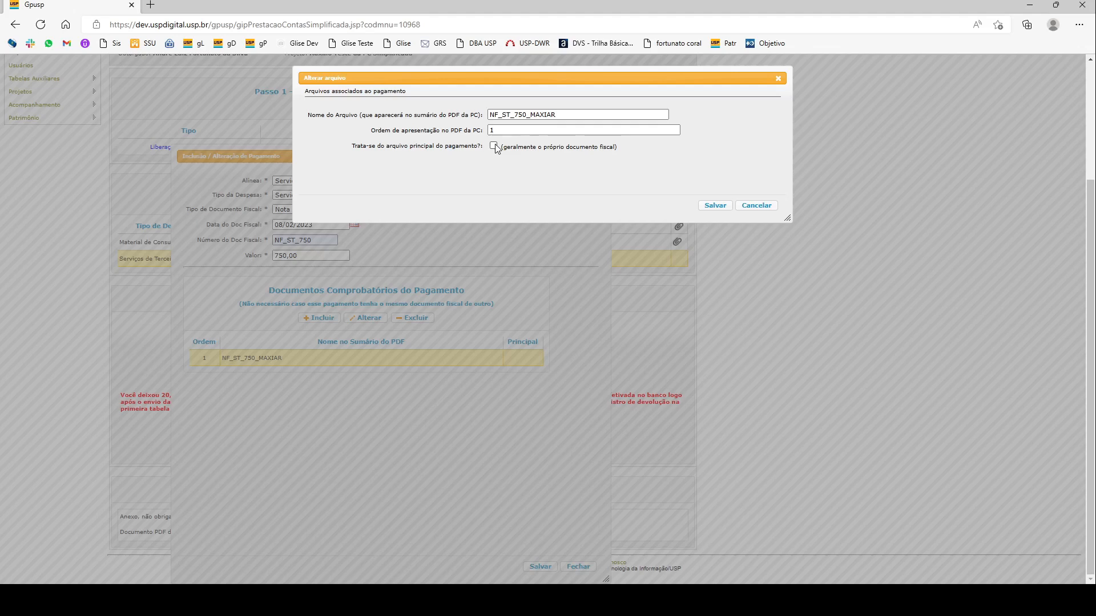
left_click(714, 206)
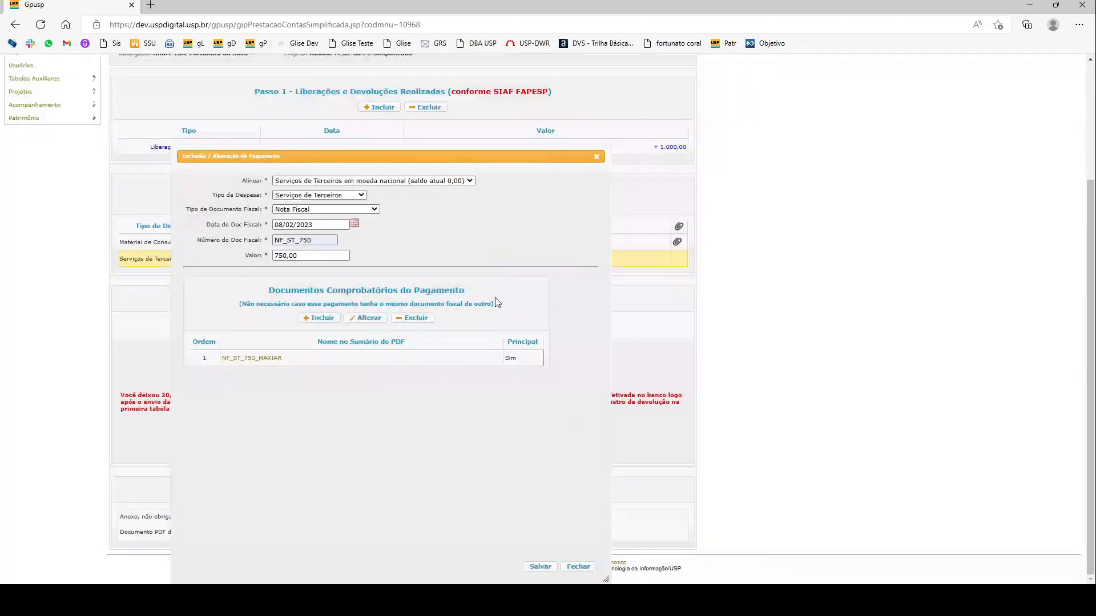
left_click(553, 567)
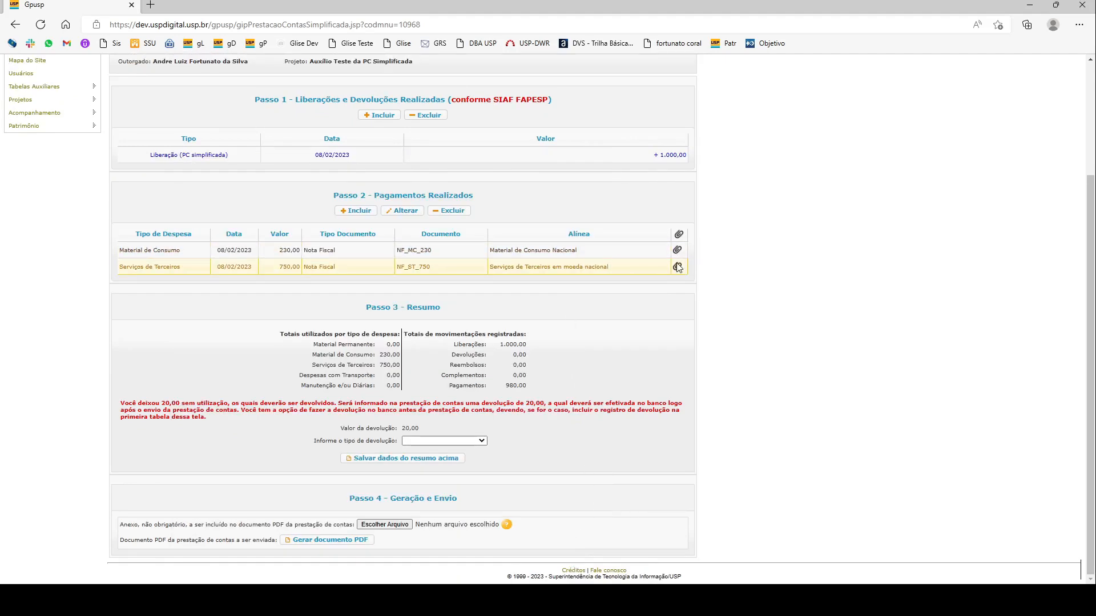
left_click(357, 268)
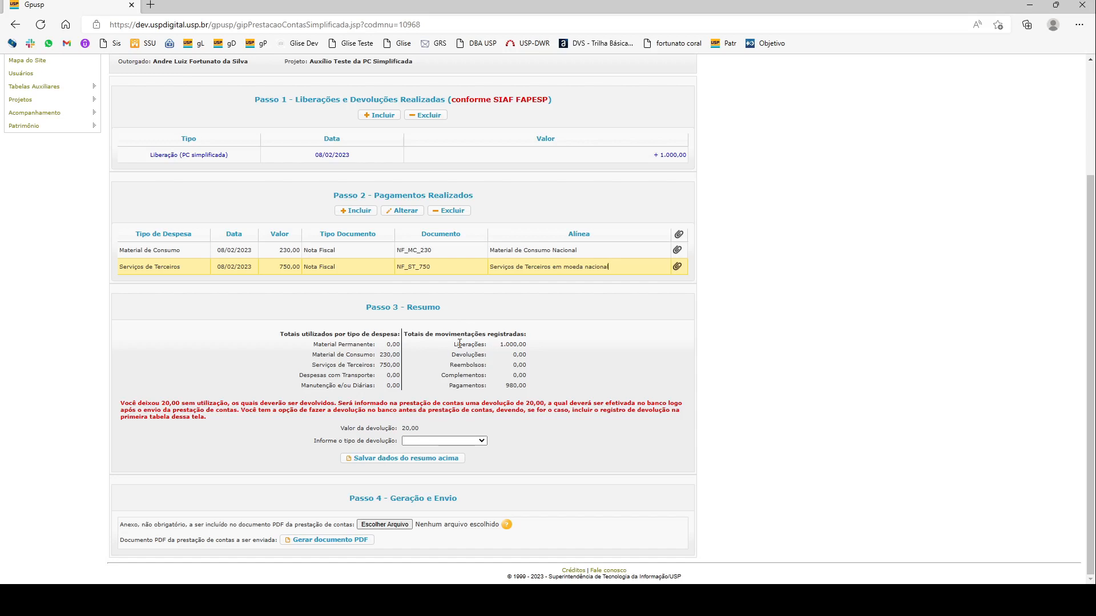
left_click(474, 157)
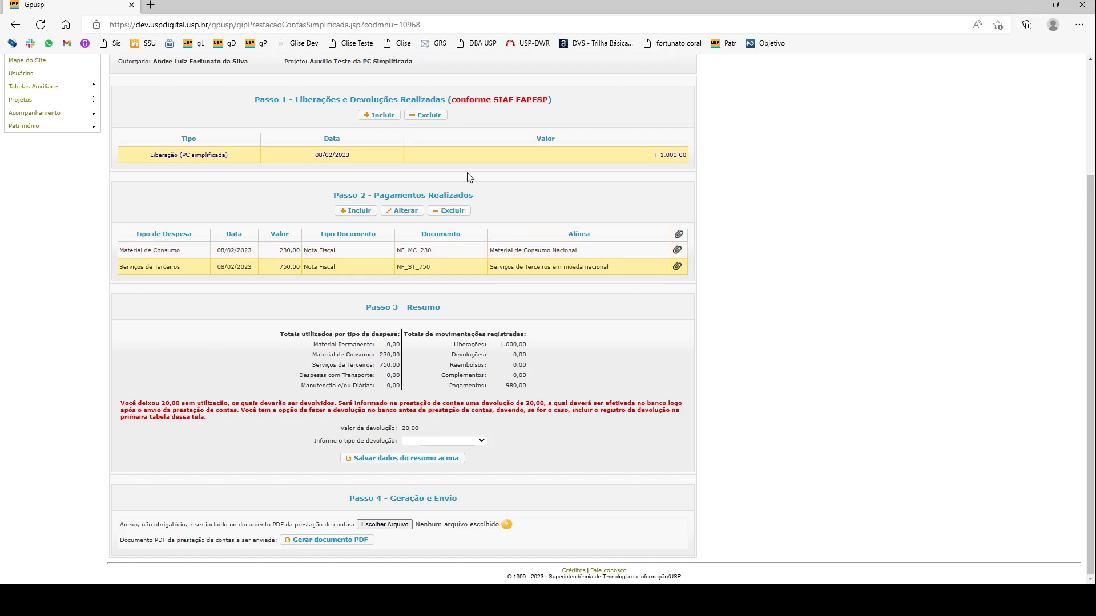
- Add a Passo 1 Devolução dated 08/02/2023 for 20,00 and save it
left_click(381, 115)
left_click(521, 348)
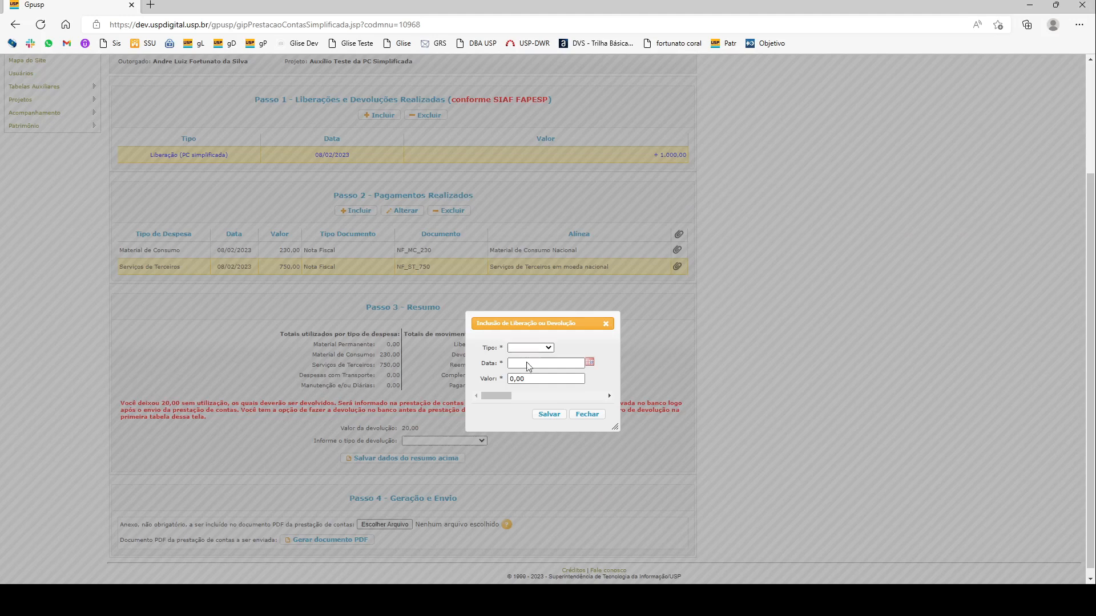
left_click(528, 378)
left_click(523, 363)
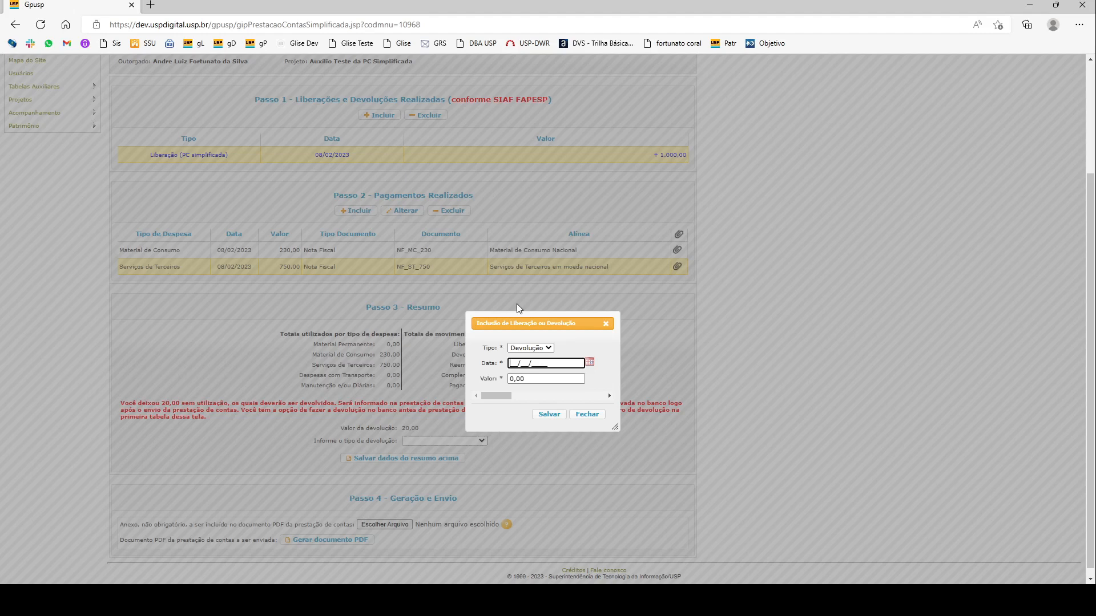
type("08/02/2023")
key("Tab")
type("20,00")
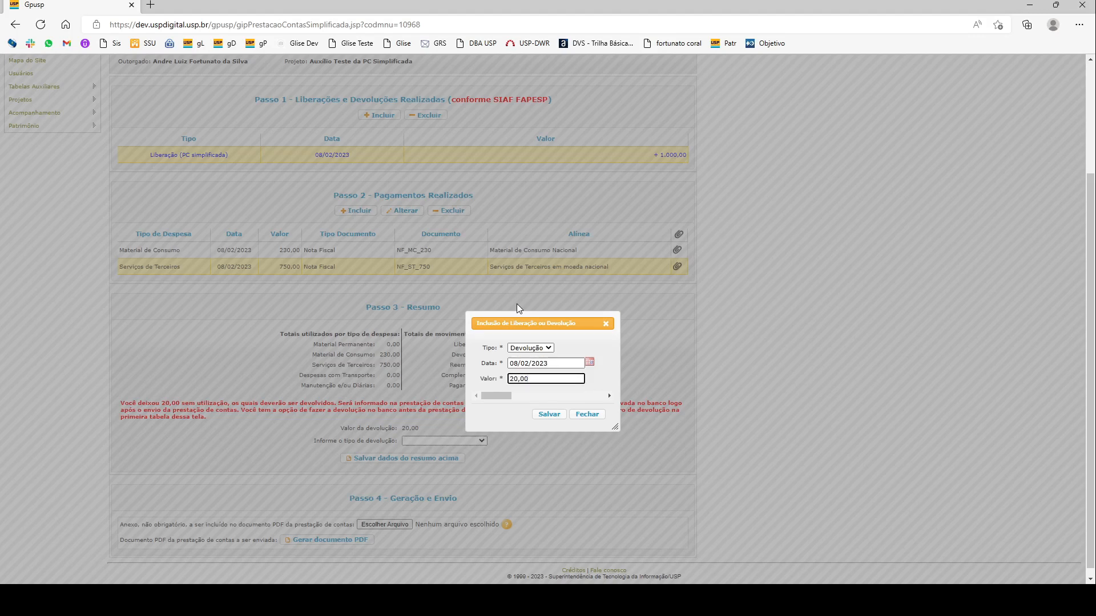
left_click(548, 415)
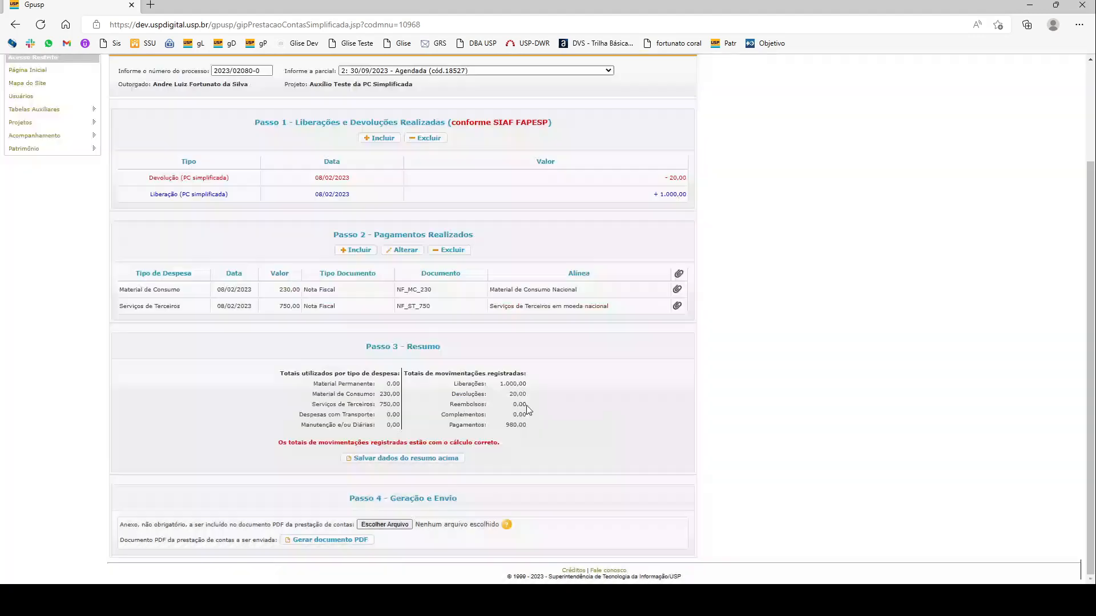
- Delete the 20,00 Devolução row from Passo 1, confirming with Sim
left_click(447, 184)
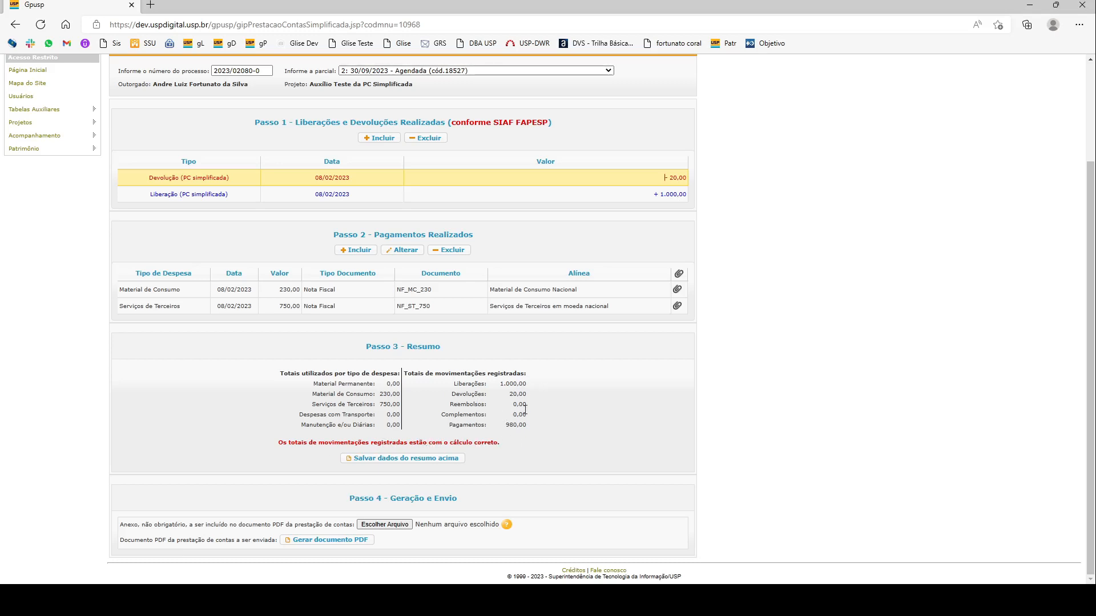
left_click(392, 178)
left_click(436, 140)
left_click(574, 125)
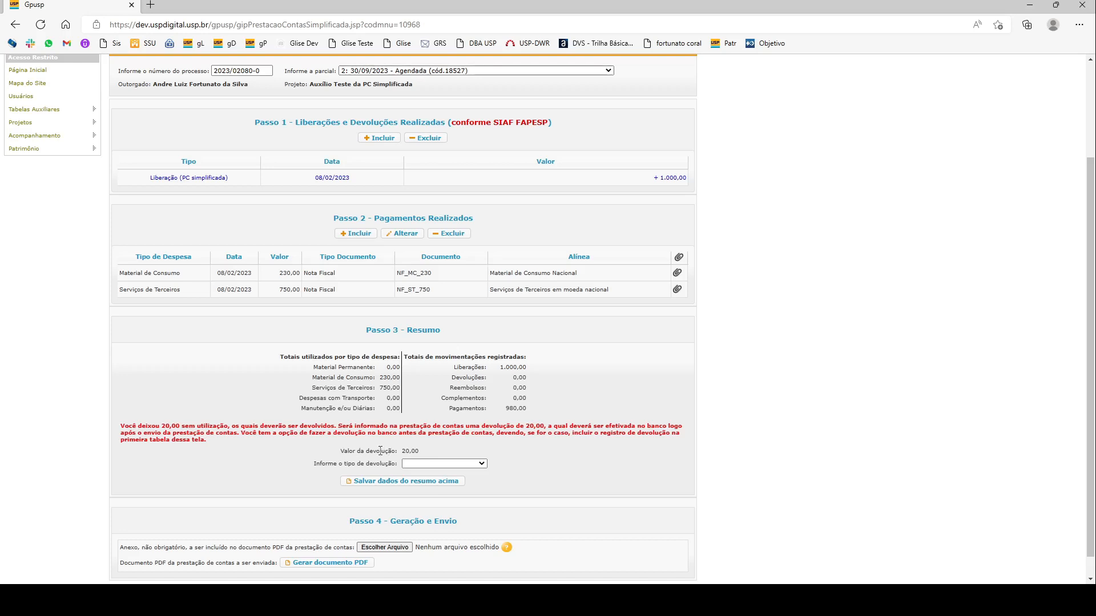
left_click_drag(344, 450, 416, 449)
left_click(417, 450)
- Choose Transferência Bancária as the devolução type and save the summary data
left_click(458, 494)
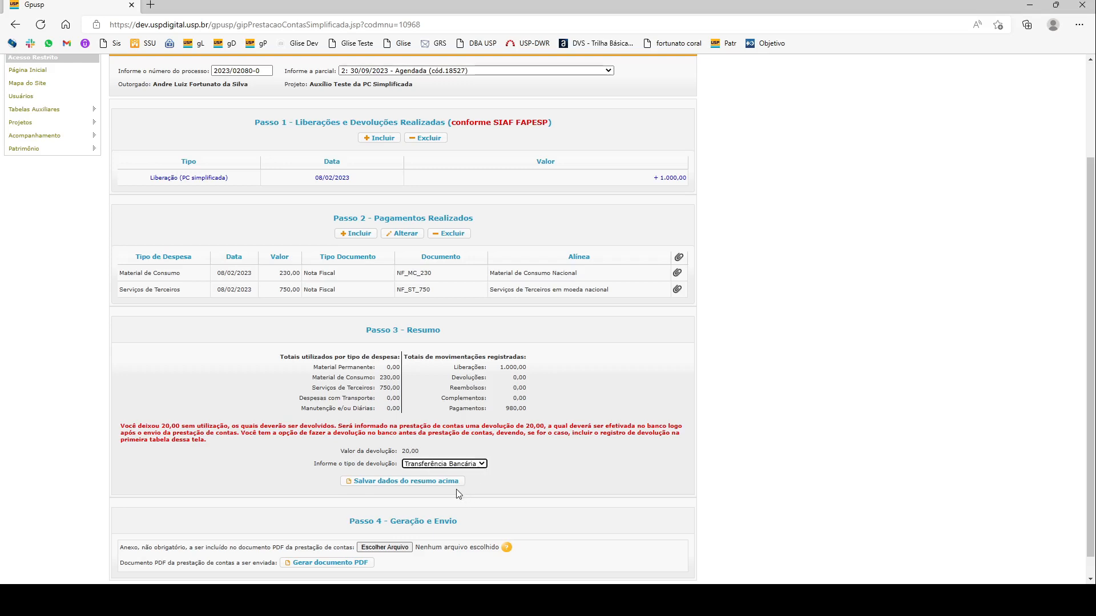
left_click(484, 475)
left_click(412, 482)
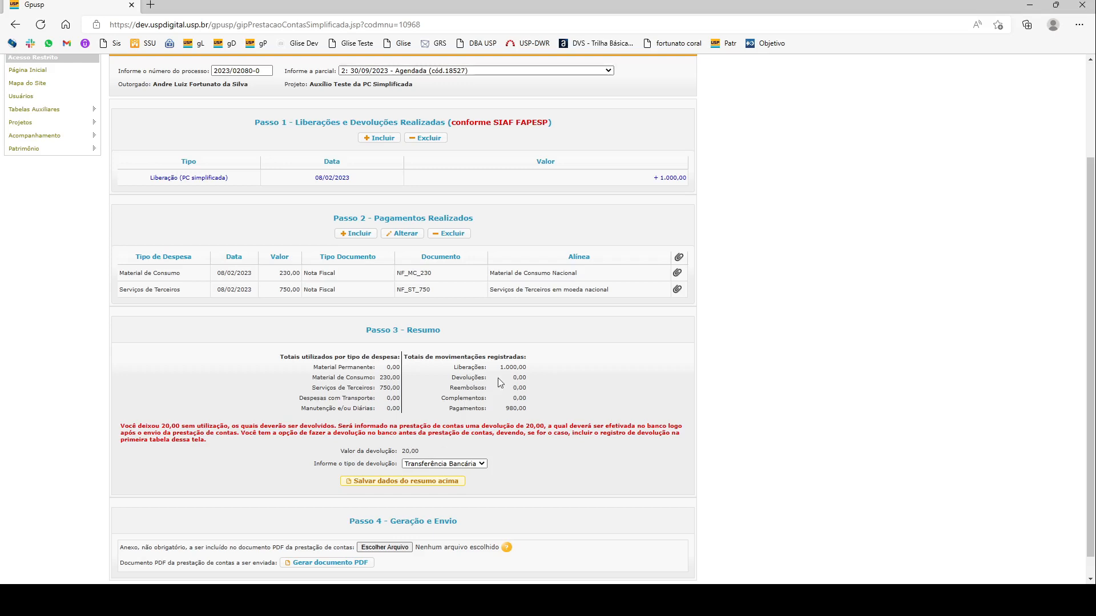
scroll(465, 378, "down", 1)
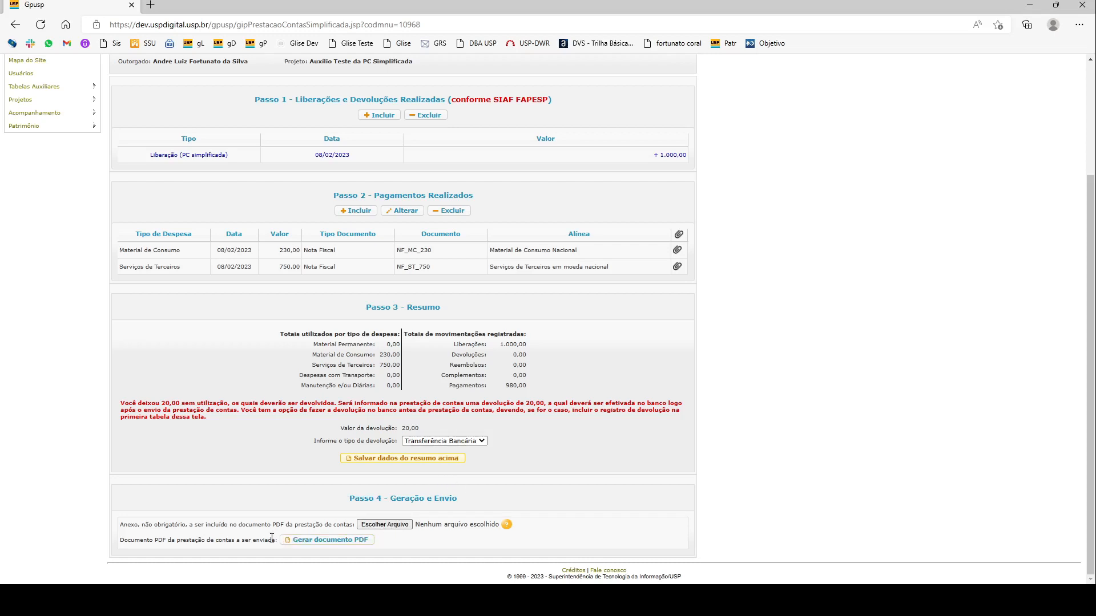
- Request the accountability PDF via 'Gerar documento PDF' and read the Aviso notice
left_click(353, 540)
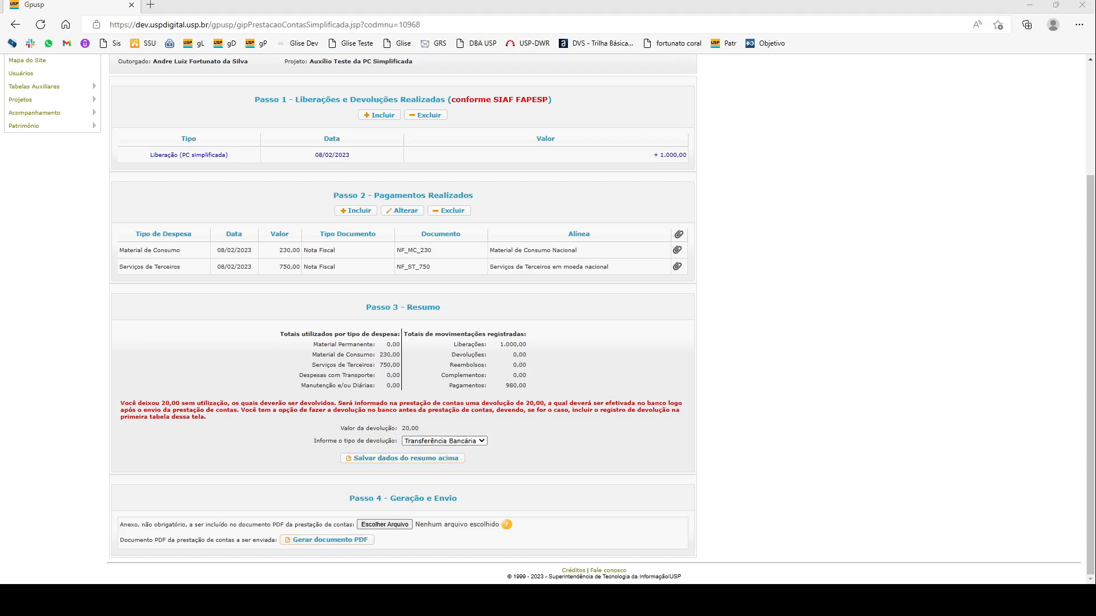
left_click(390, 541)
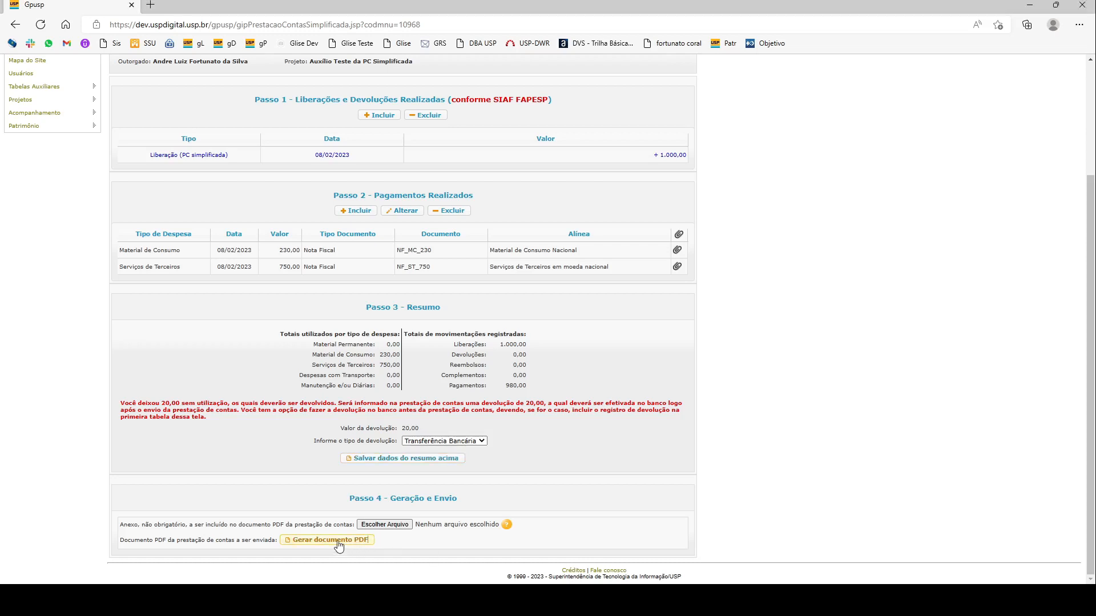
left_click(337, 542)
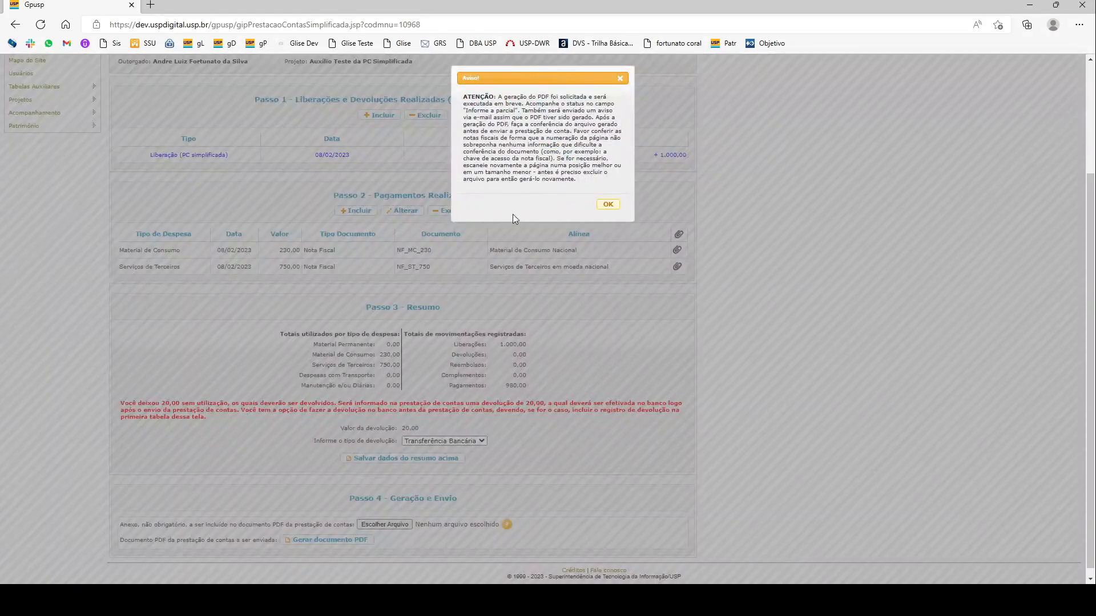
left_click_drag(561, 78, 511, 90)
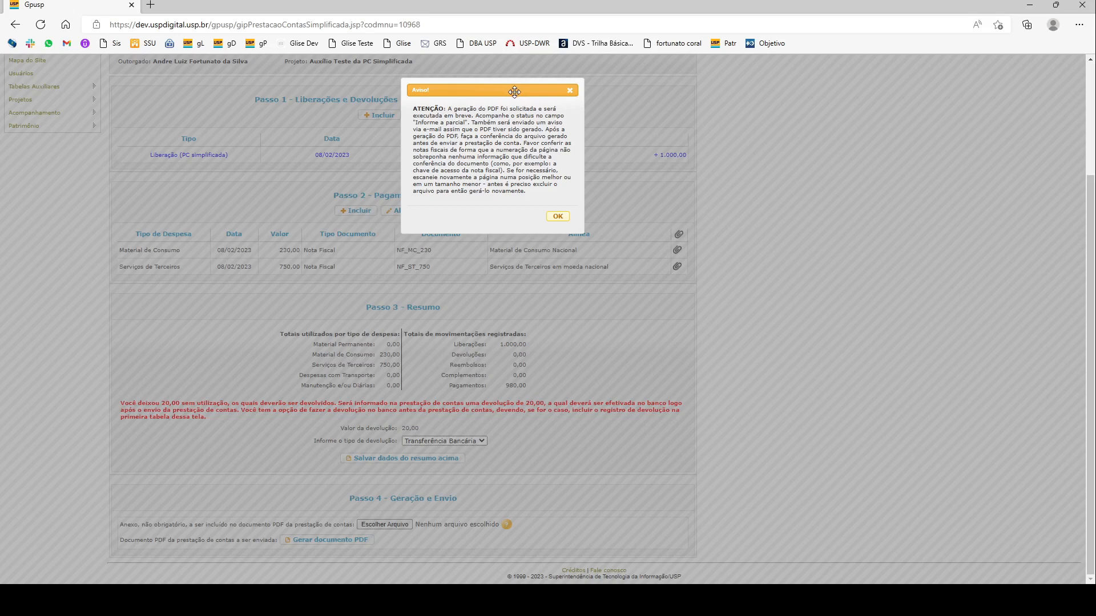
key("F11")
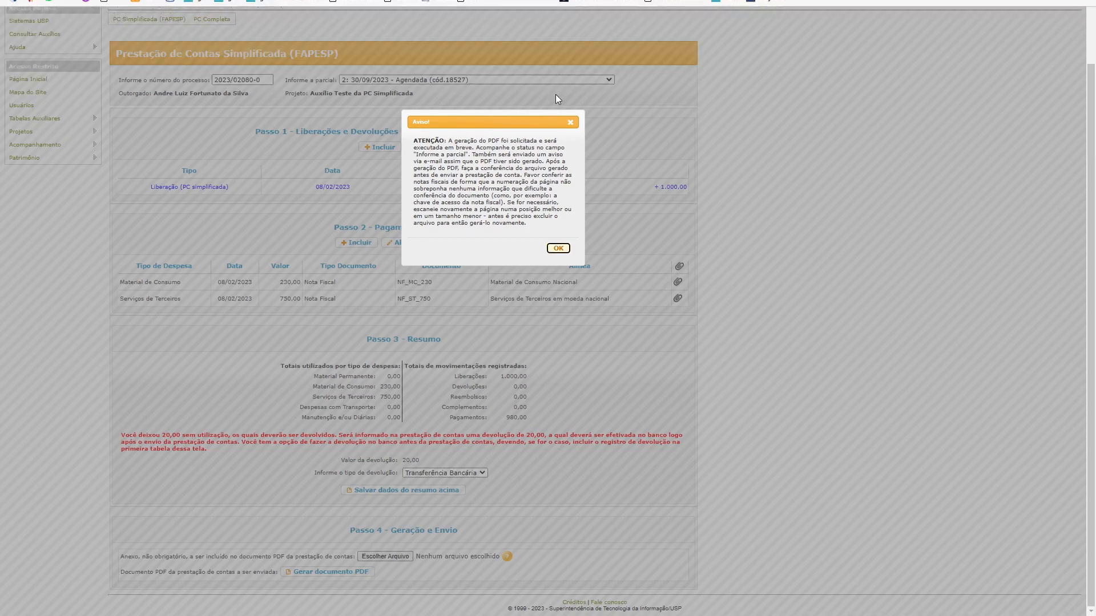
left_click_drag(512, 121, 422, 96)
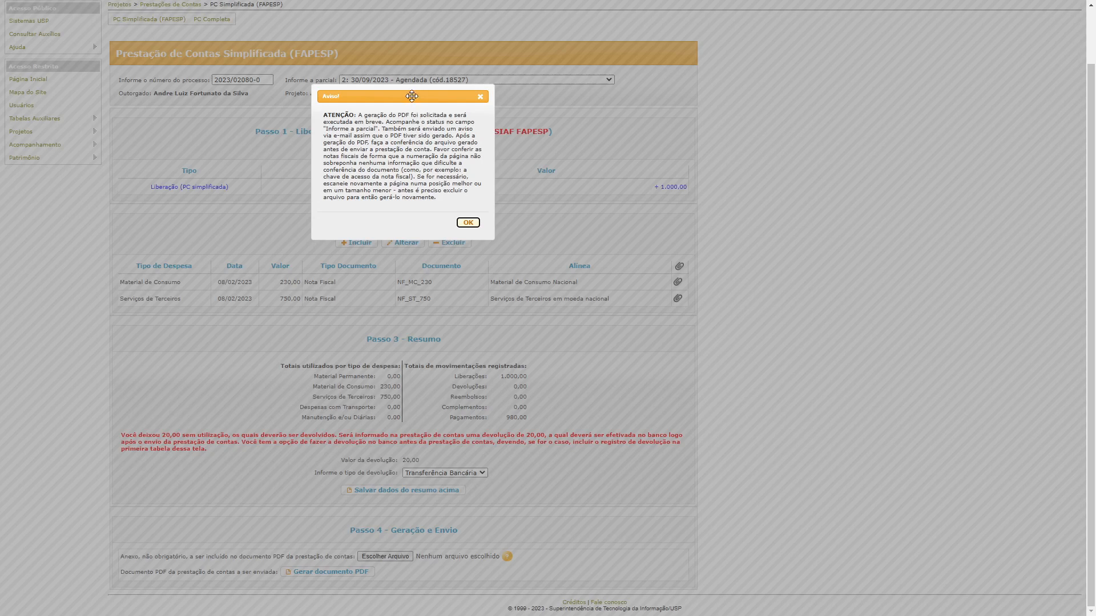
left_click_drag(411, 96, 413, 101)
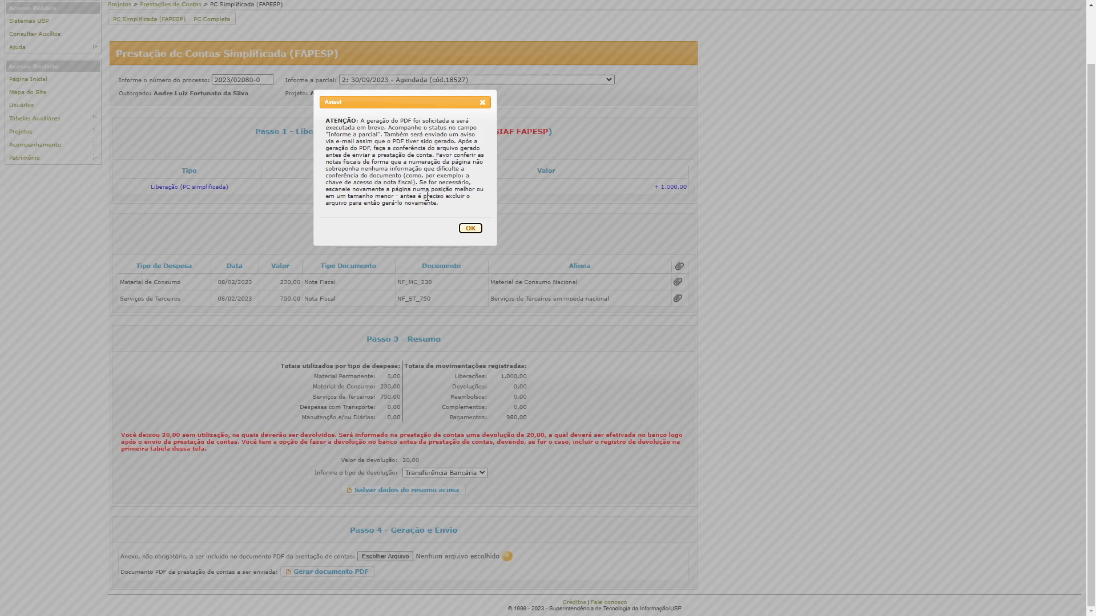
- Dismiss the PDF generation notice with OK
left_click(470, 229)
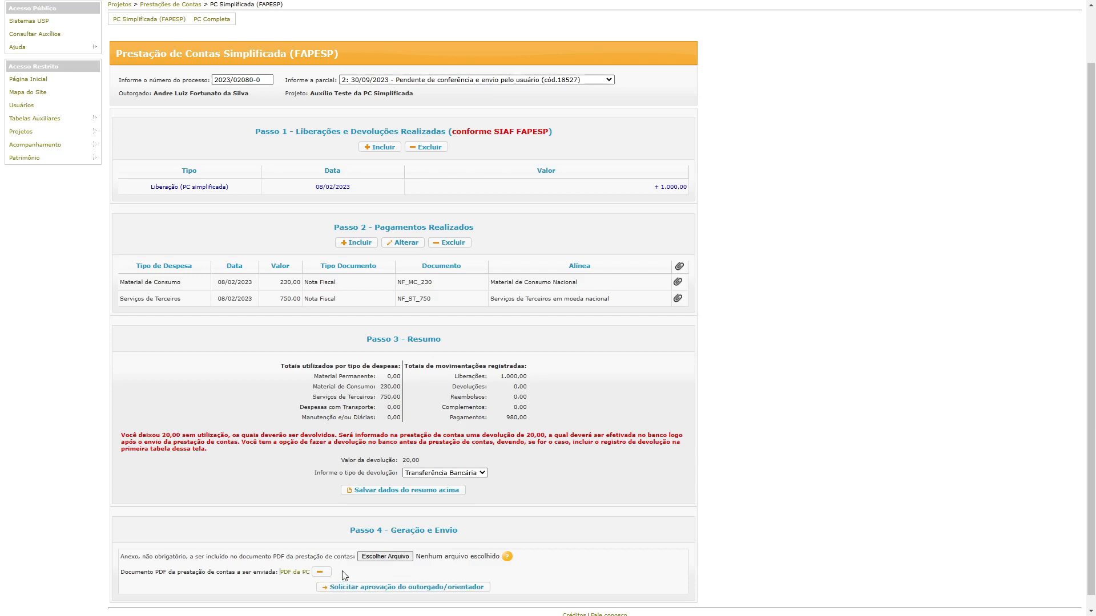
- Open the generated PC PDF and scroll through its cover and expense summary pages
left_click(295, 574)
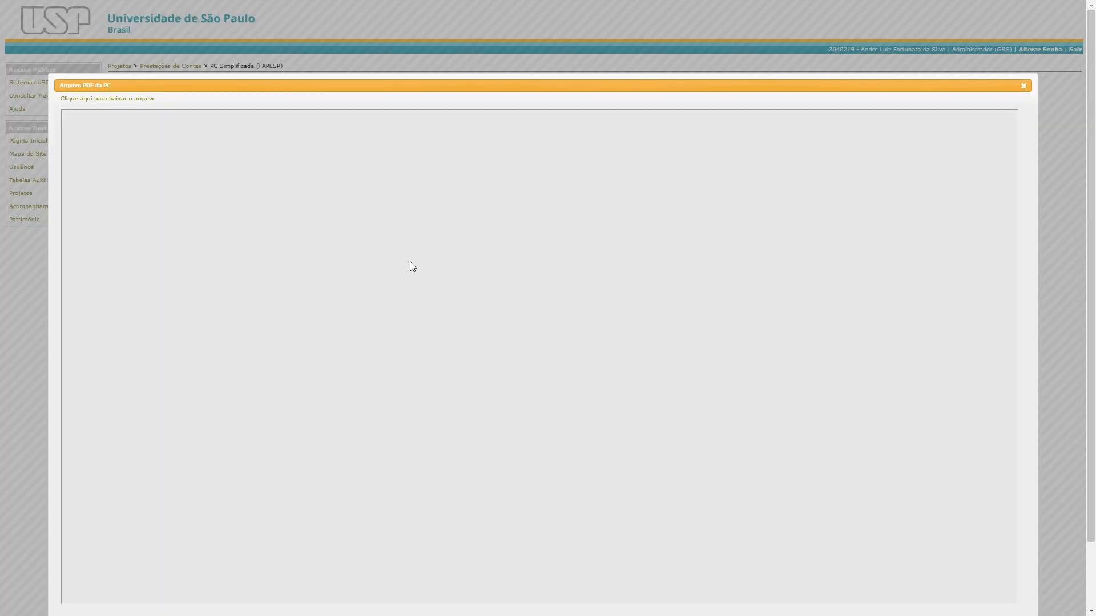
scroll(582, 257, "down", 3)
scroll(581, 262, "down", 8)
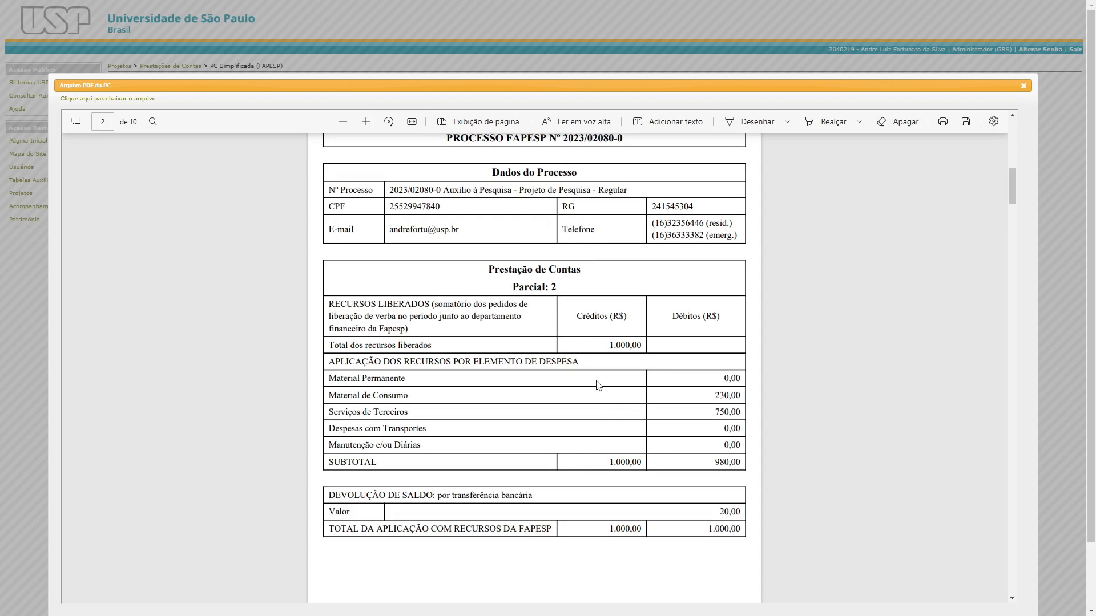
scroll(621, 417, "down", 1)
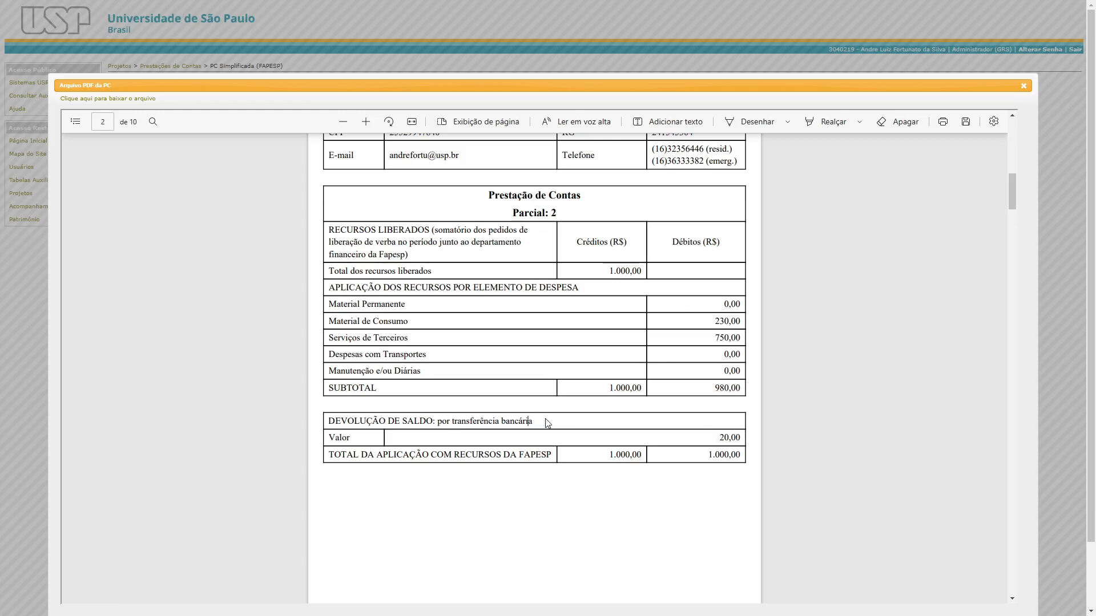
scroll(536, 386, "down", 5)
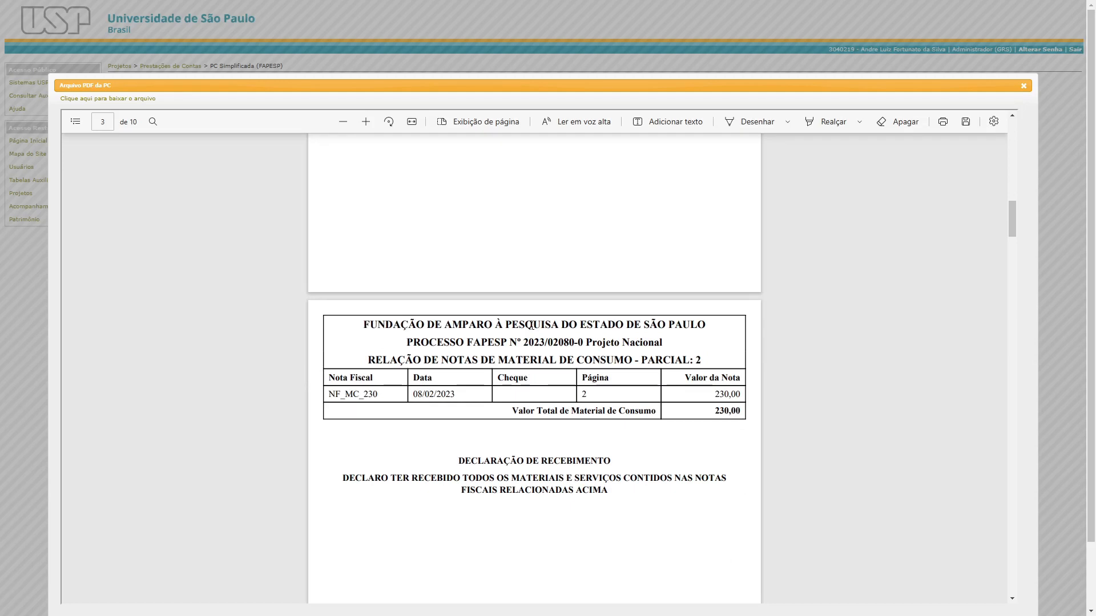
scroll(529, 314, "down", 1)
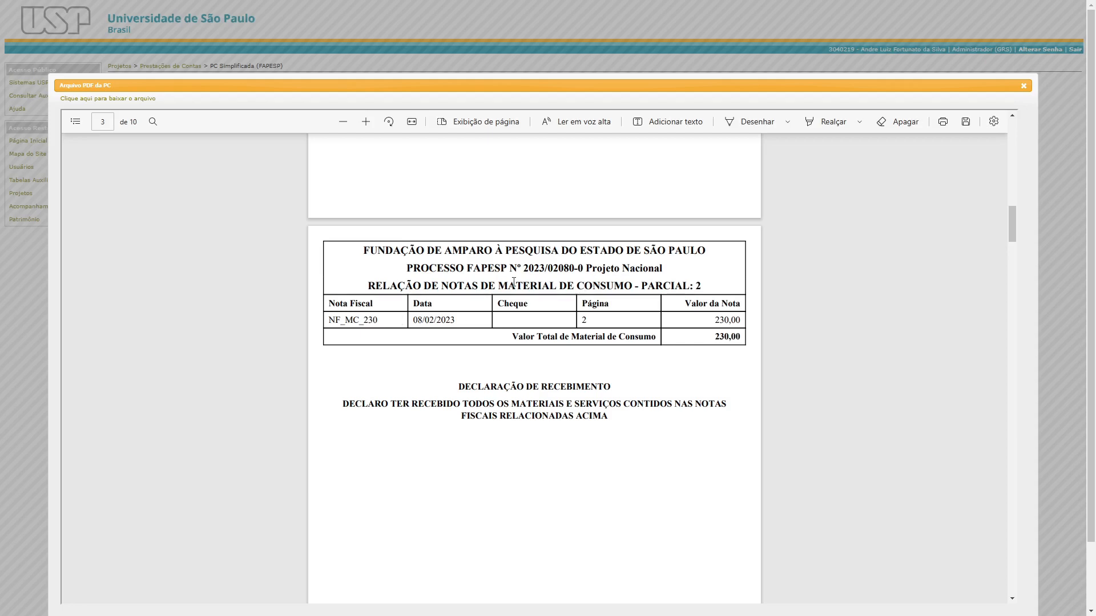
left_click_drag(499, 285, 619, 291)
left_click(619, 291)
scroll(587, 301, "down", 9)
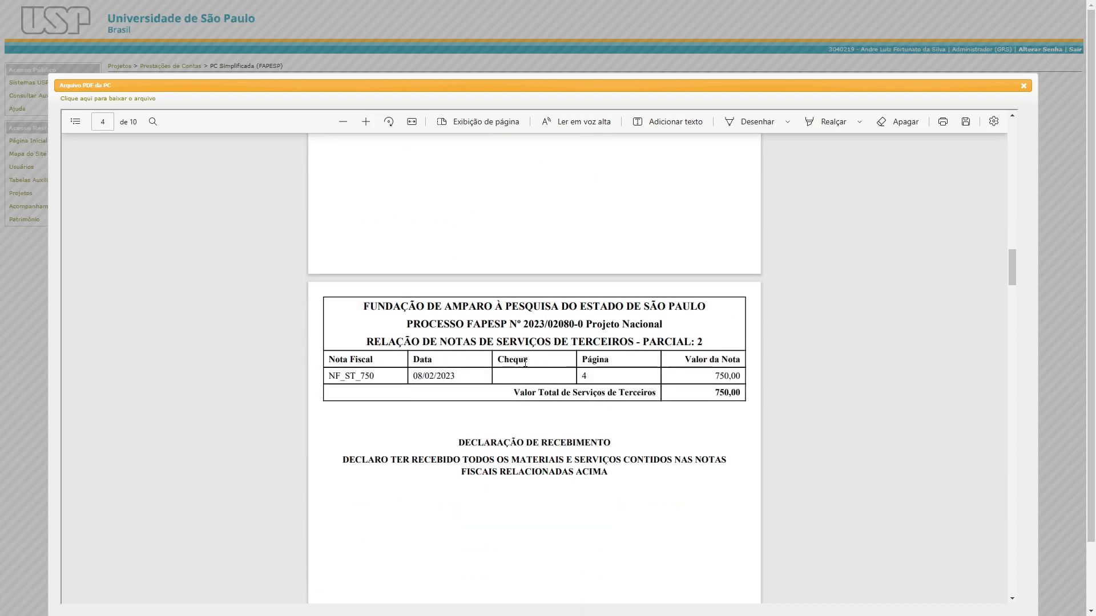
scroll(560, 325, "down", 3)
scroll(546, 346, "down", 4)
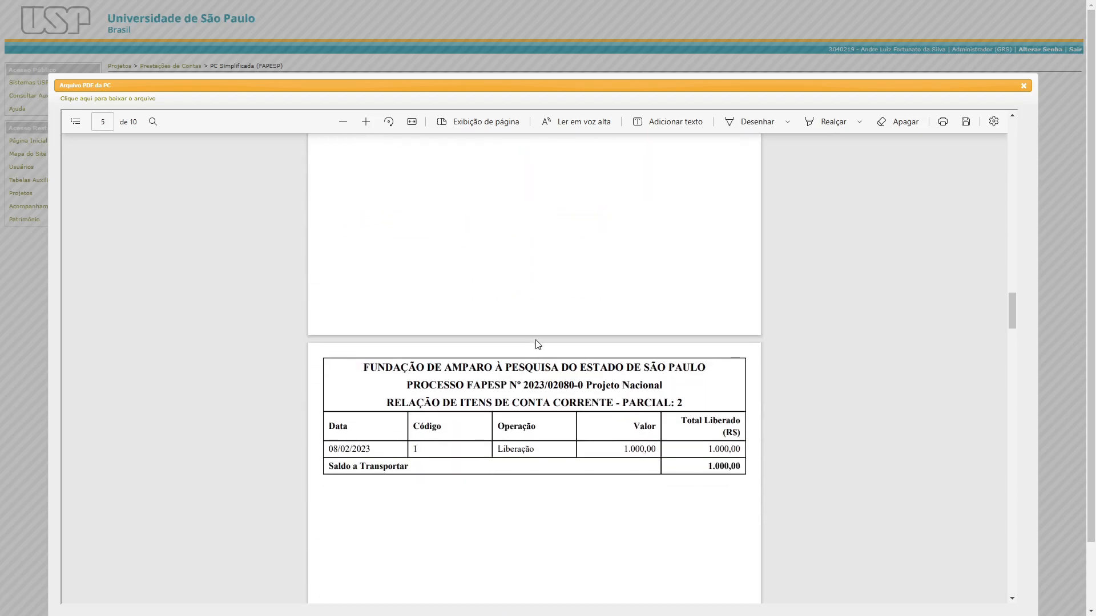
scroll(534, 344, "down", 3)
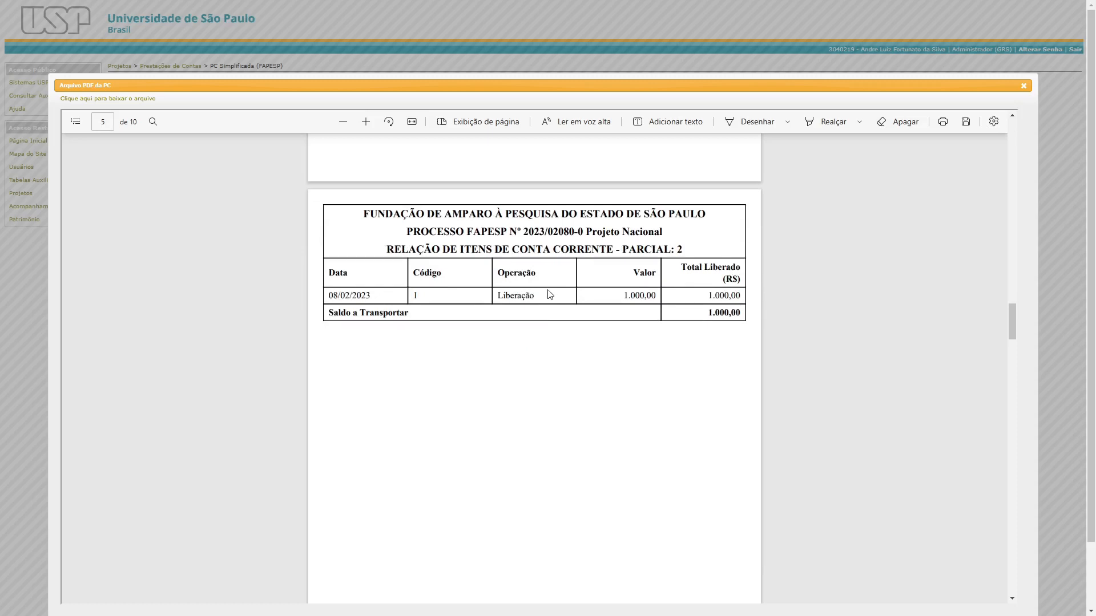
scroll(549, 295, "down", 5)
scroll(533, 301, "down", 2)
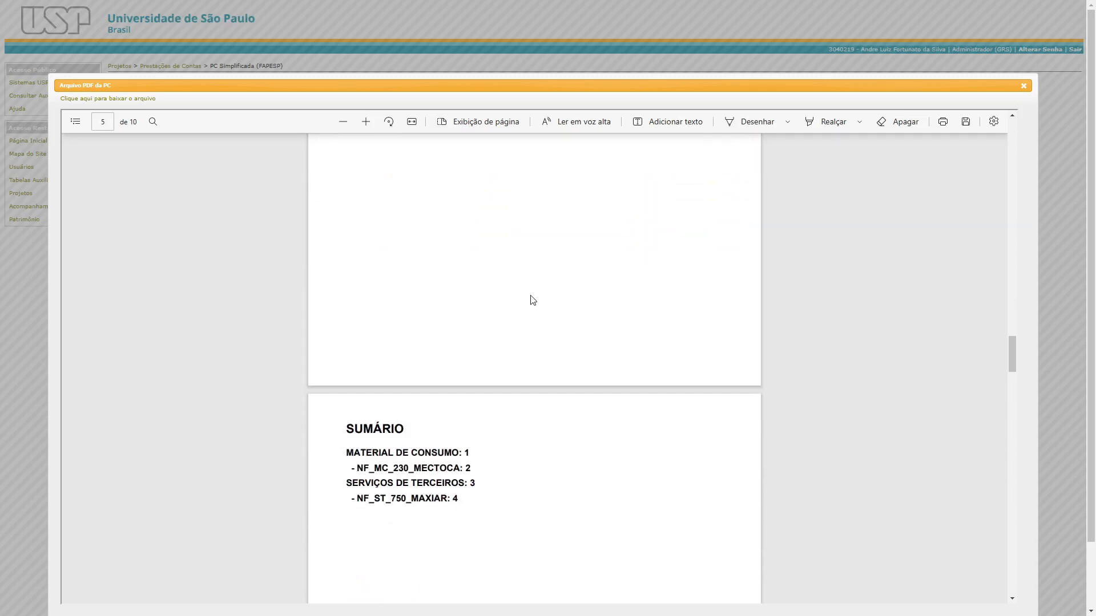
scroll(453, 314, "down", 1)
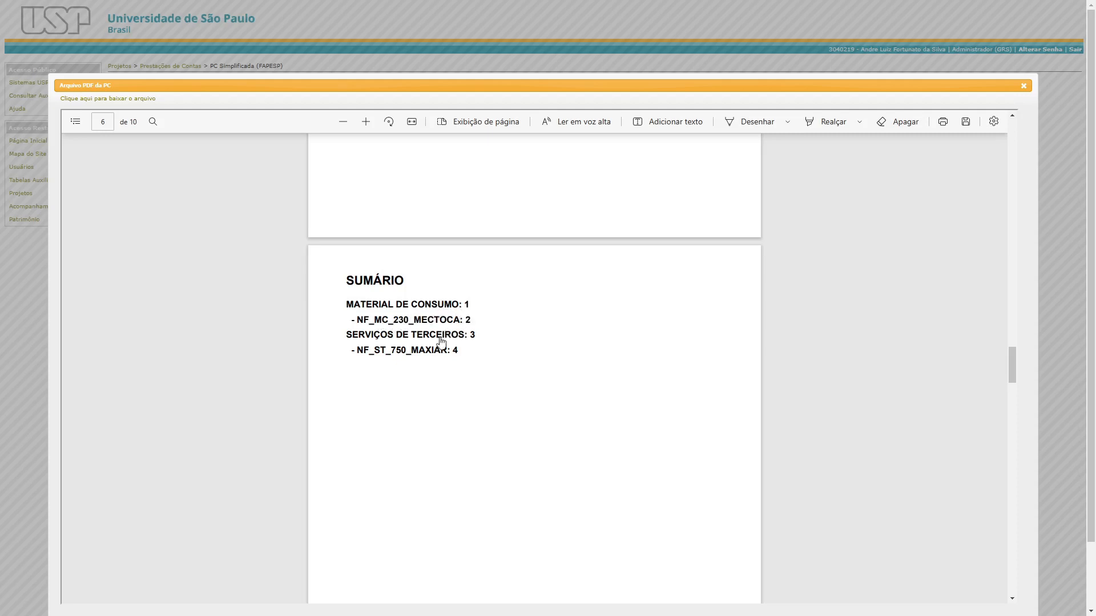
- Follow the summary link to the NF_MC_230_MECTOCA invoice page, return, and close the PDF
left_click(463, 320)
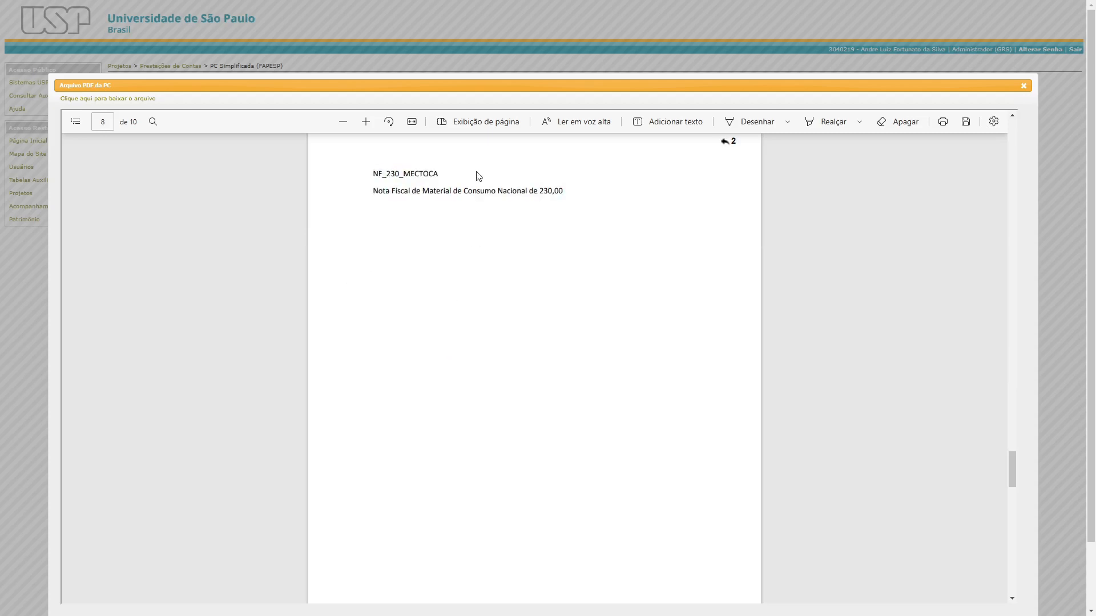
scroll(503, 206, "up", 1)
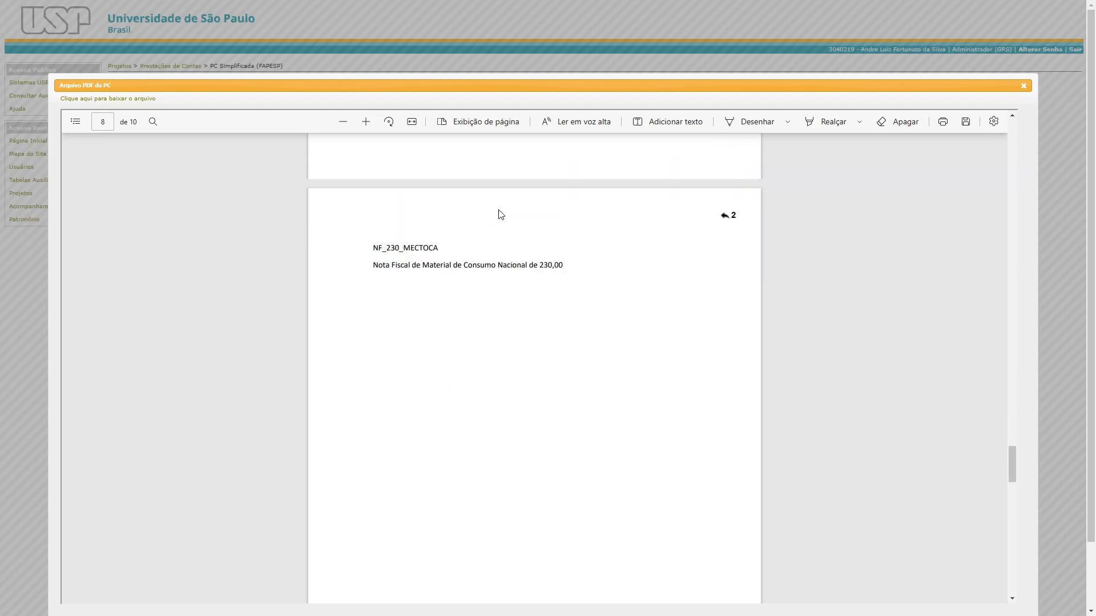
left_click(725, 221)
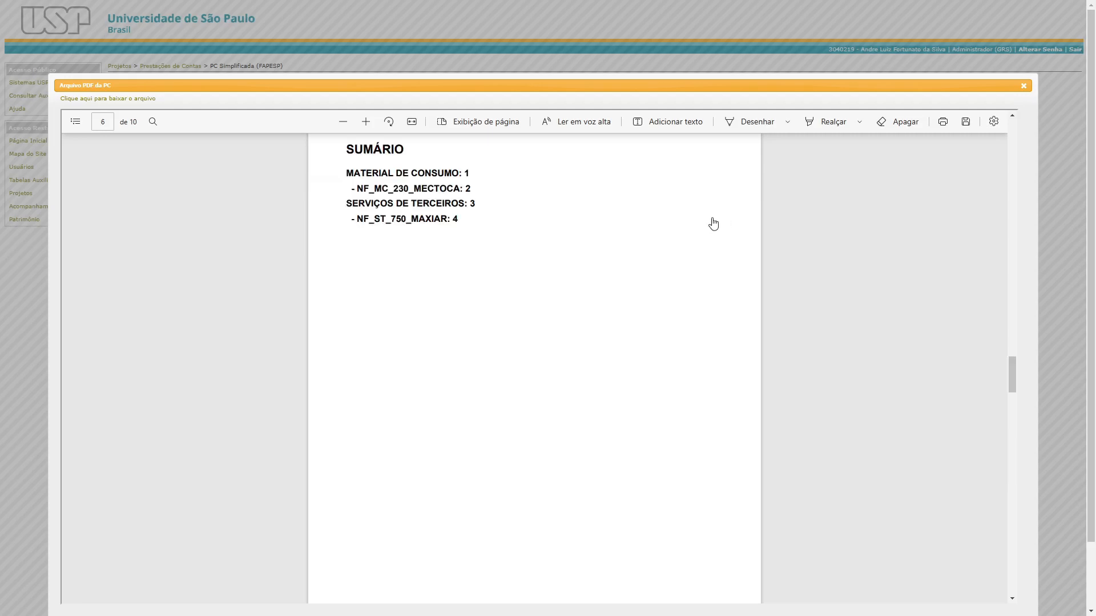
scroll(580, 235, "up", 6)
scroll(917, 337, "up", 1)
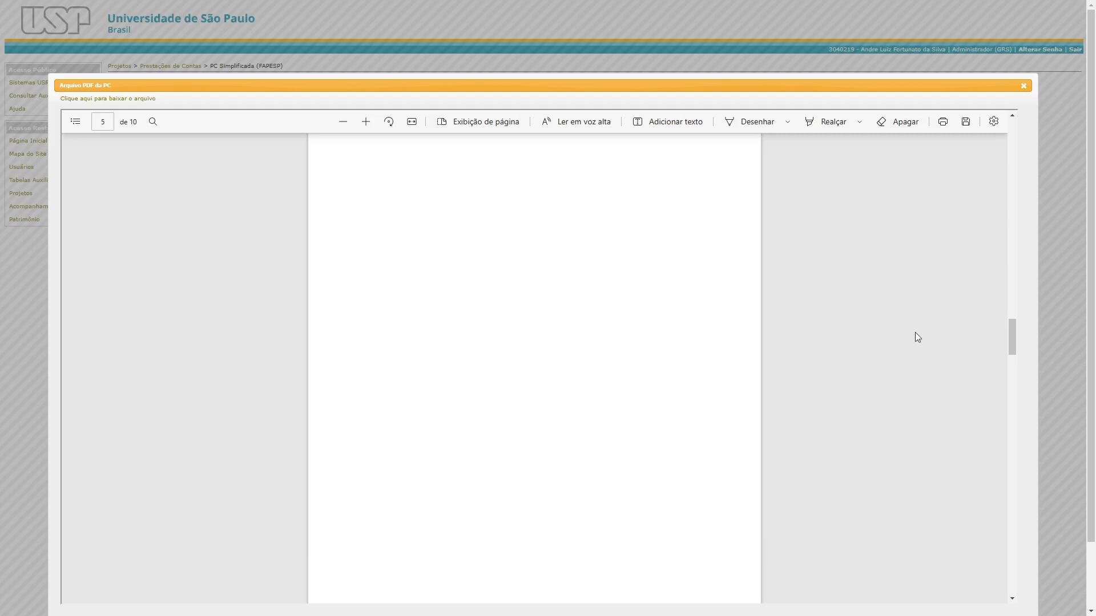
left_click_drag(1014, 340, 1012, 129)
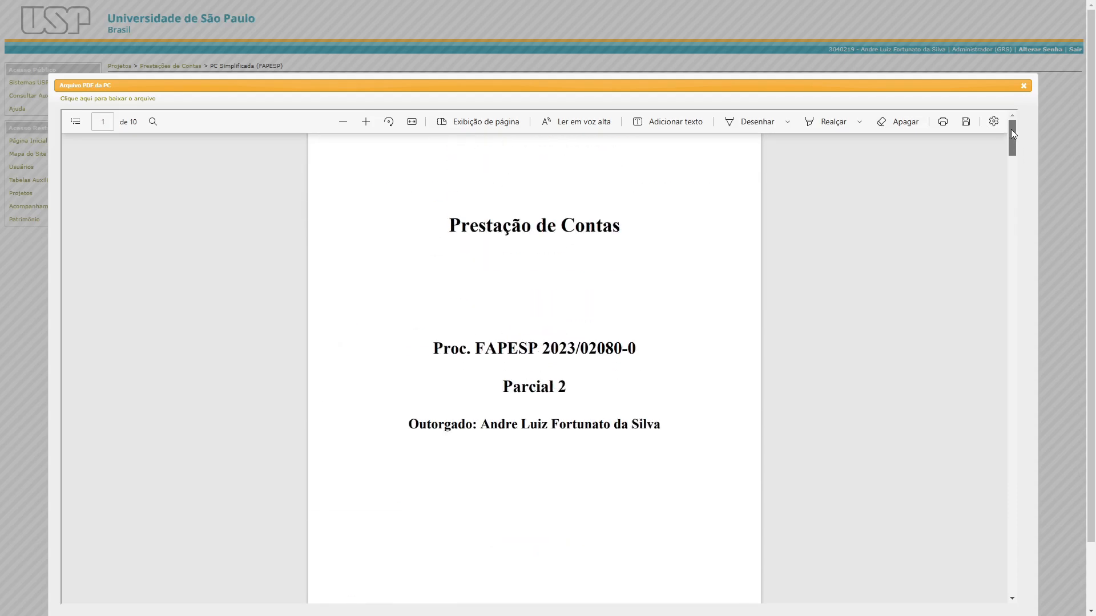
left_click(1023, 87)
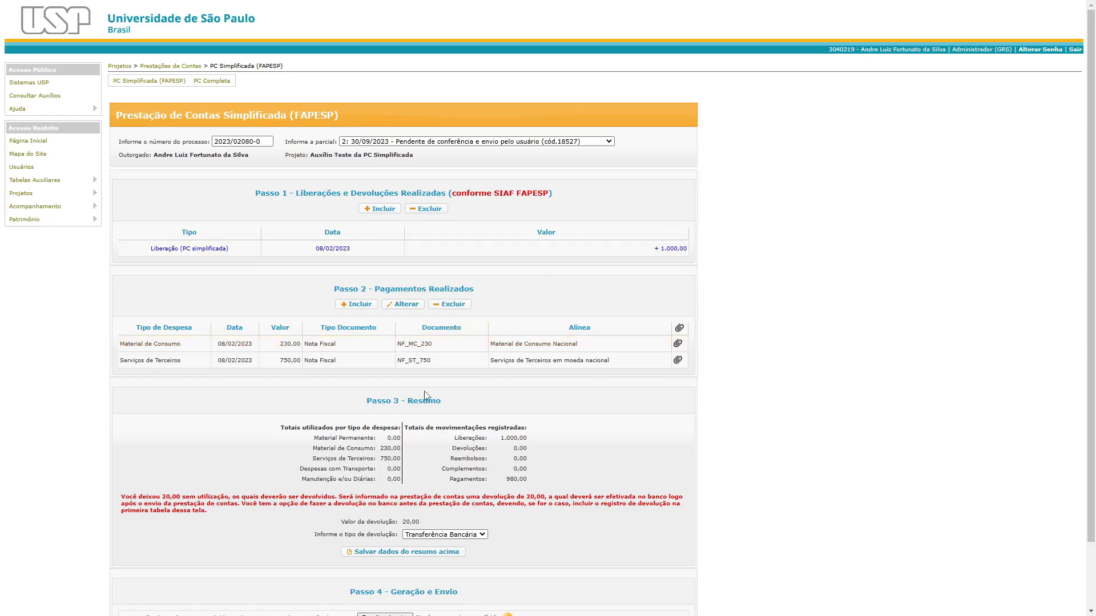
scroll(417, 411, "down", 1)
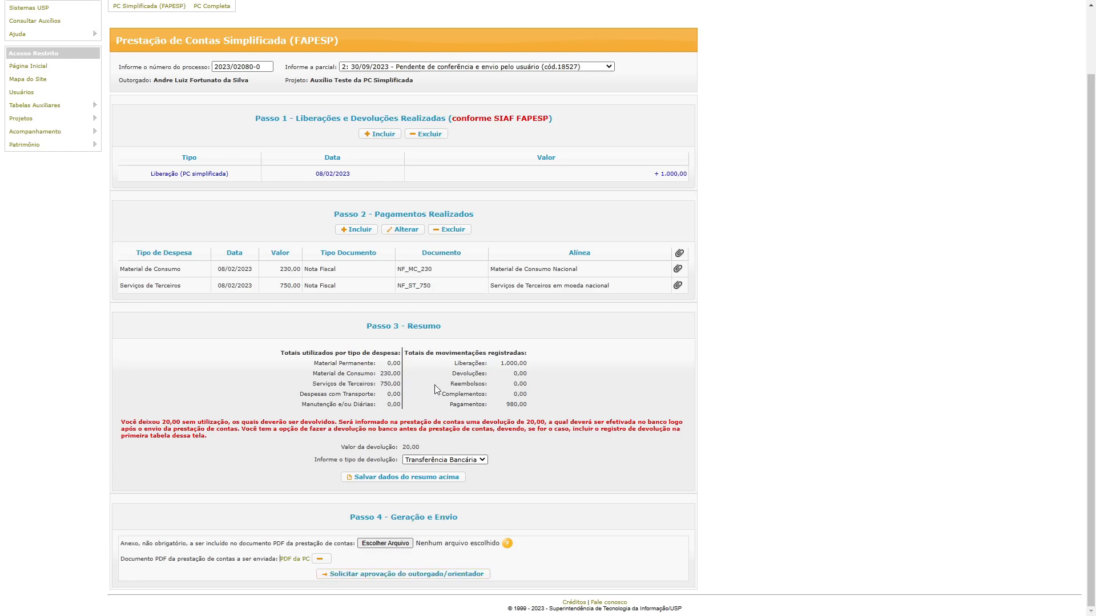
scroll(437, 389, "up", 2)
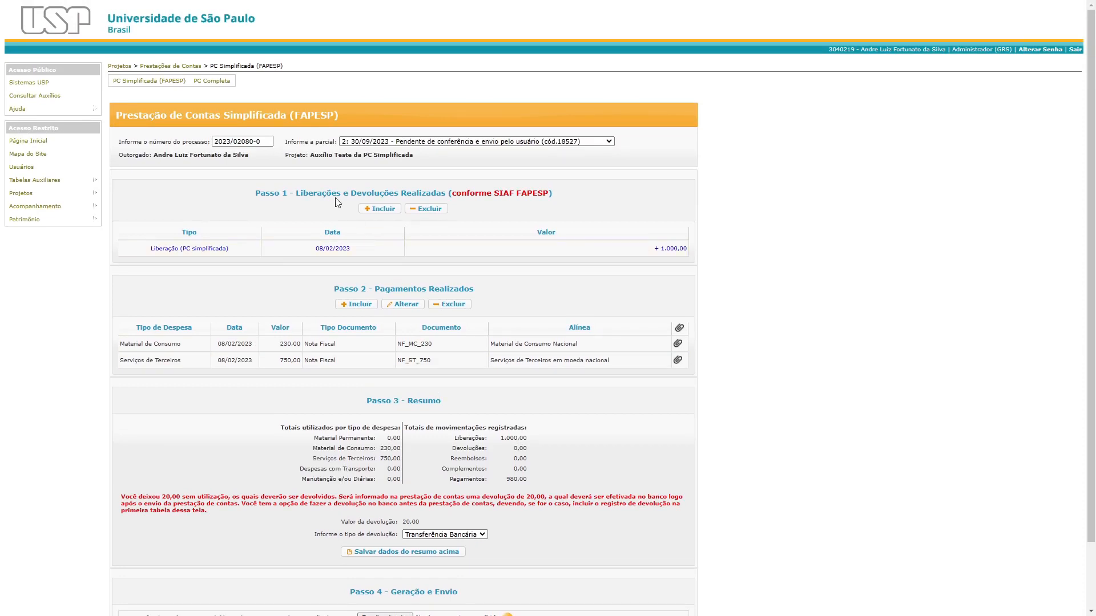
left_click_drag(268, 141, 212, 145)
key("ctrl+c")
- Reload the form and re-enter process 2023/02080-0 to bring back Parcial 2's accounting
key("F5")
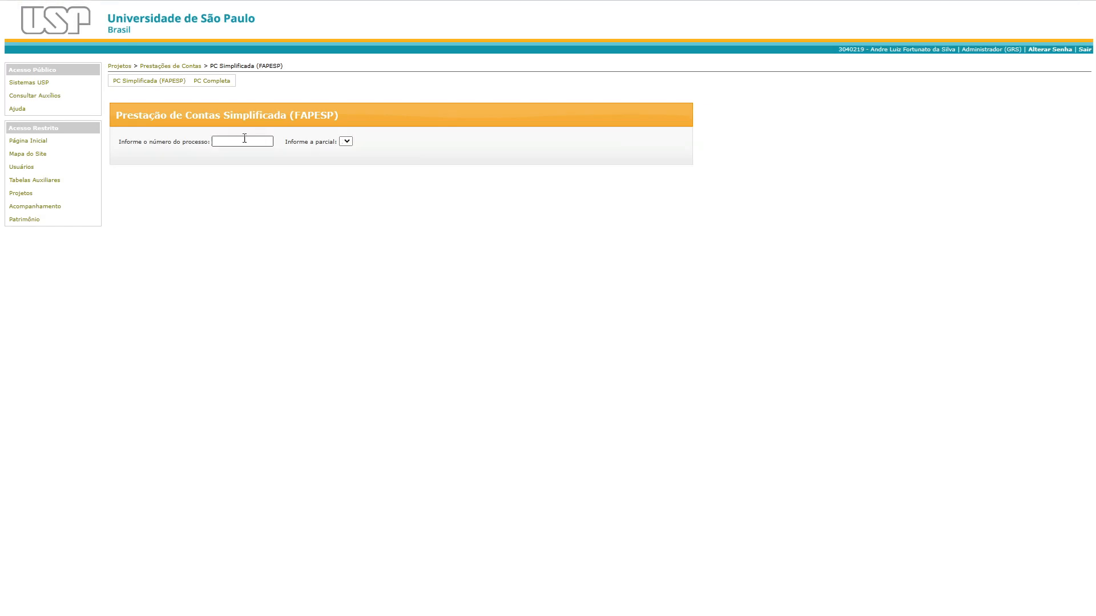
left_click(239, 144)
key("ctrl+v")
key("Tab")
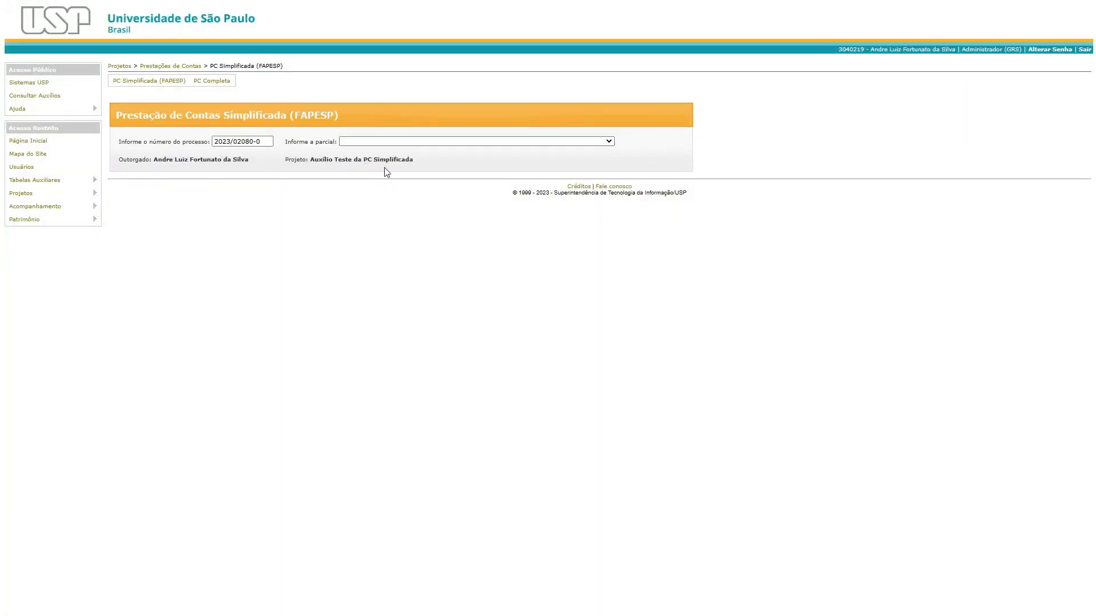
scroll(415, 229, "down", 2)
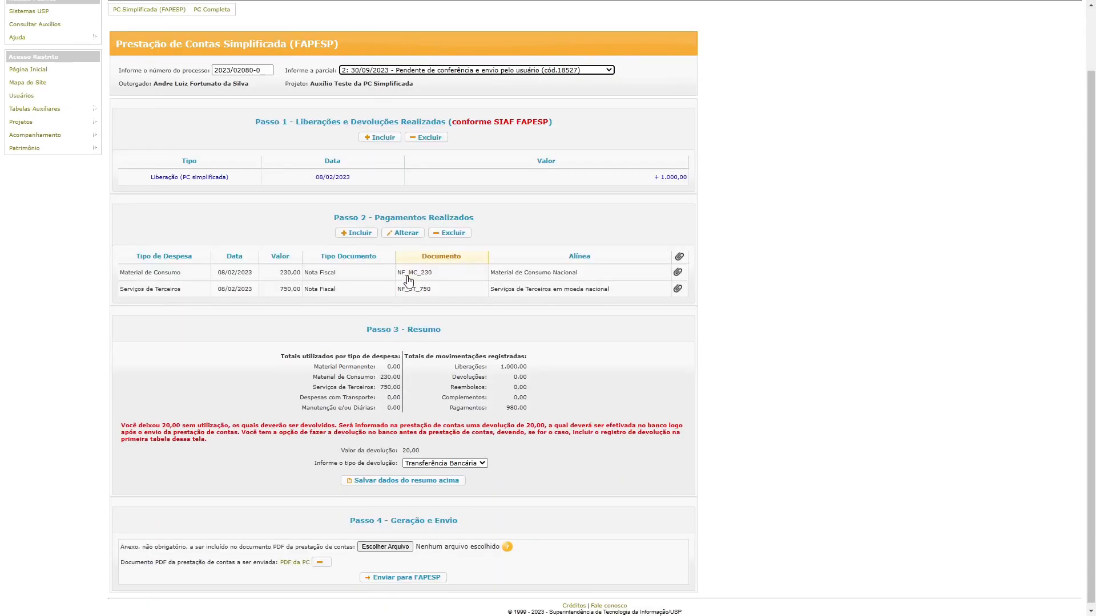
scroll(421, 176, "up", 2)
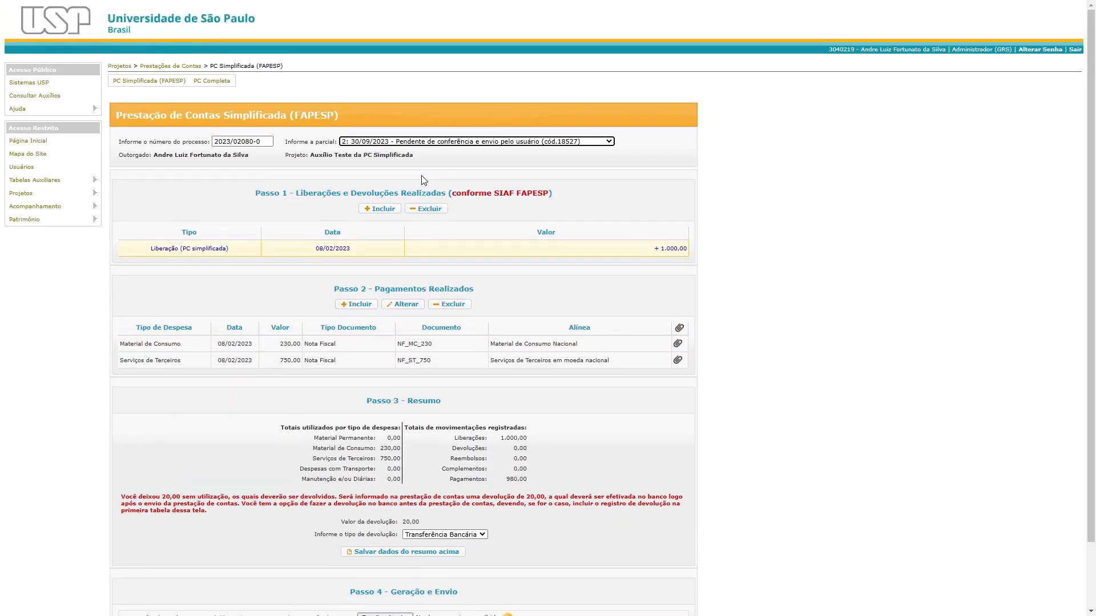
scroll(361, 175, "down", 2)
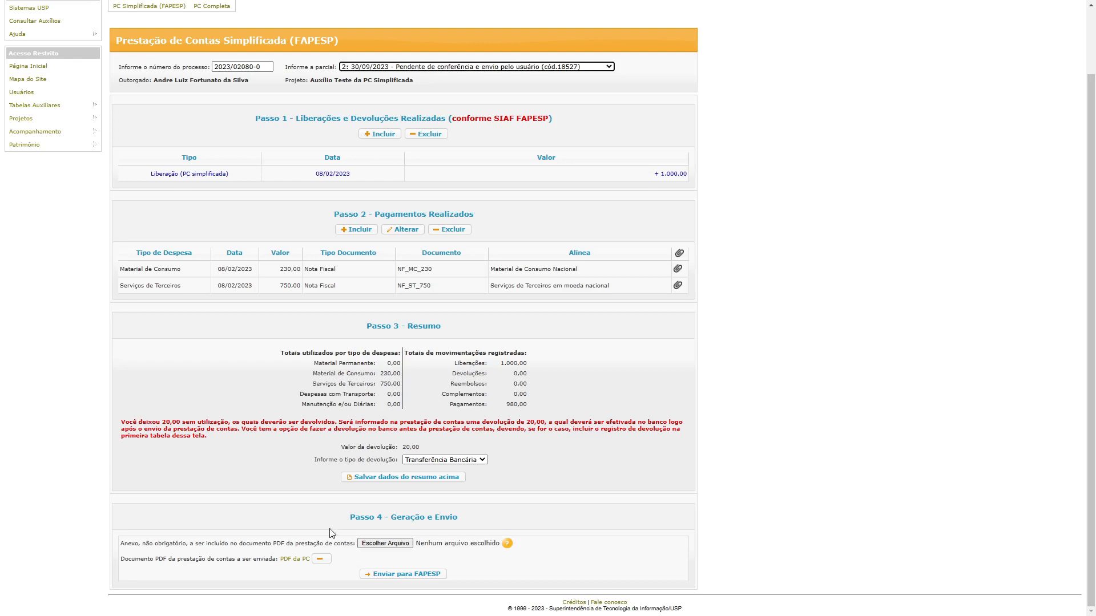
- Send Parcial 2's accounting to FAPESP and acknowledge the queued-request Aviso notice
left_click(414, 578)
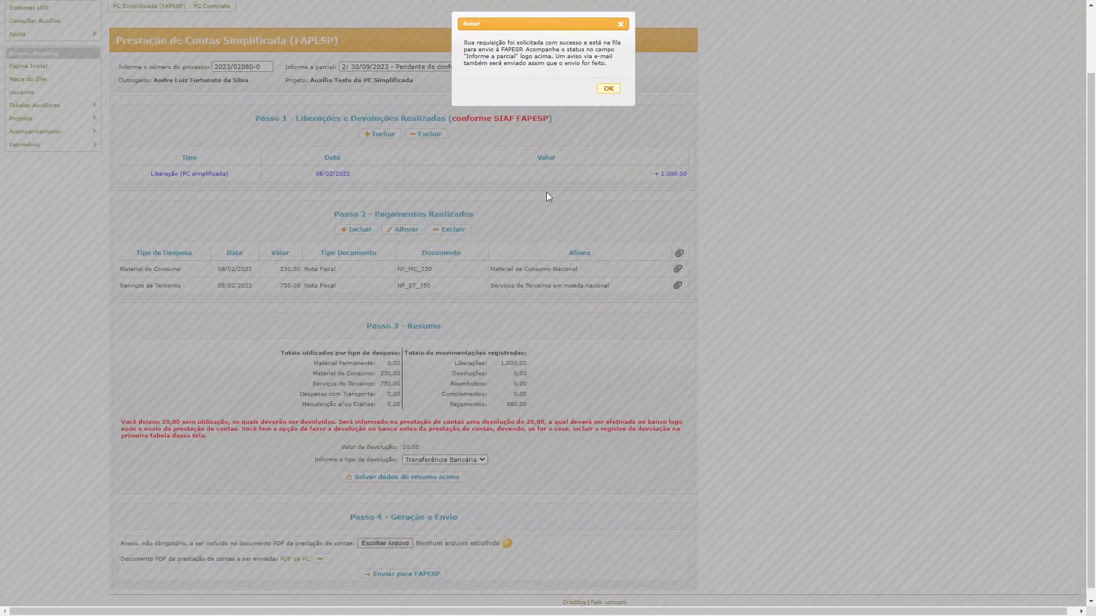
left_click_drag(560, 28, 501, 118)
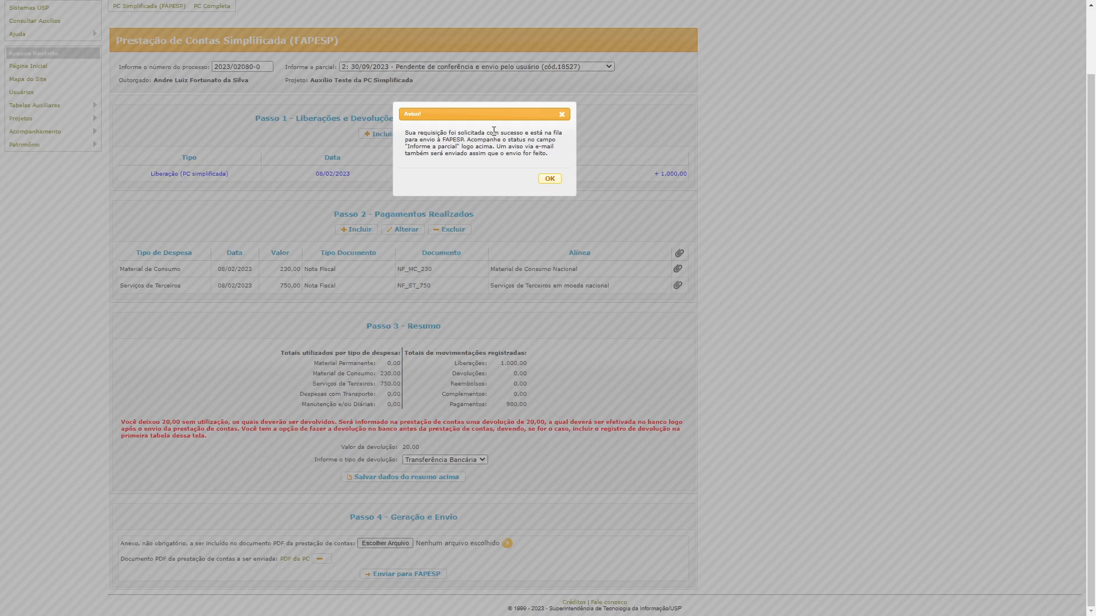
left_click(549, 180)
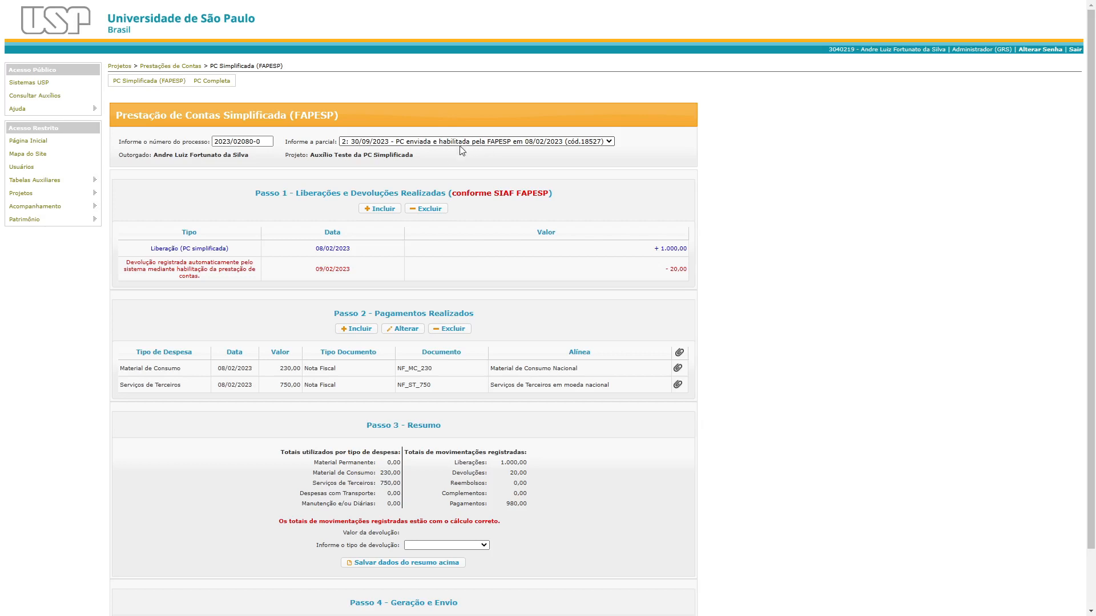
- Inspect the automatically recorded devolução entry in Passo 1
left_click(277, 267)
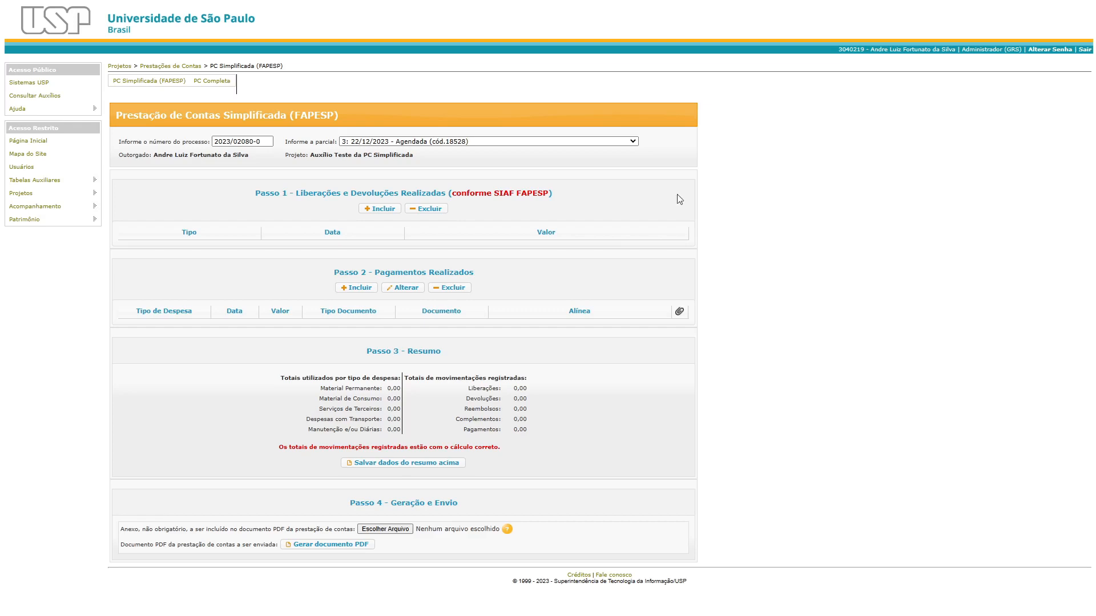
- Add and save a Liberação of 2.300,00 dated 09/02/2023 in Passo 1
left_click(374, 210)
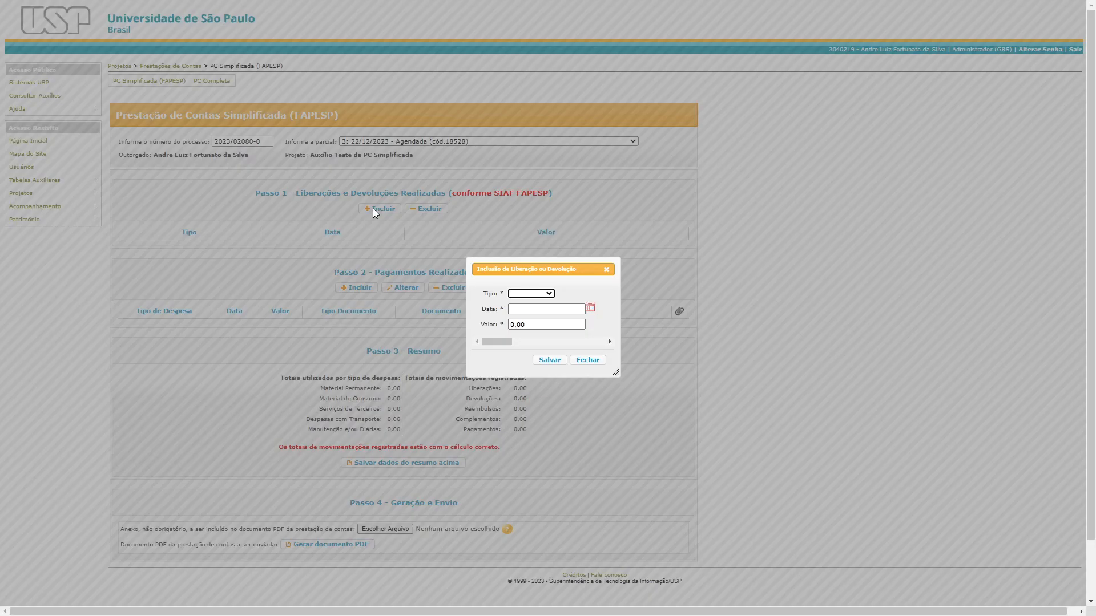
left_click(543, 297)
left_click(537, 312)
left_click(537, 309)
left_click(590, 308)
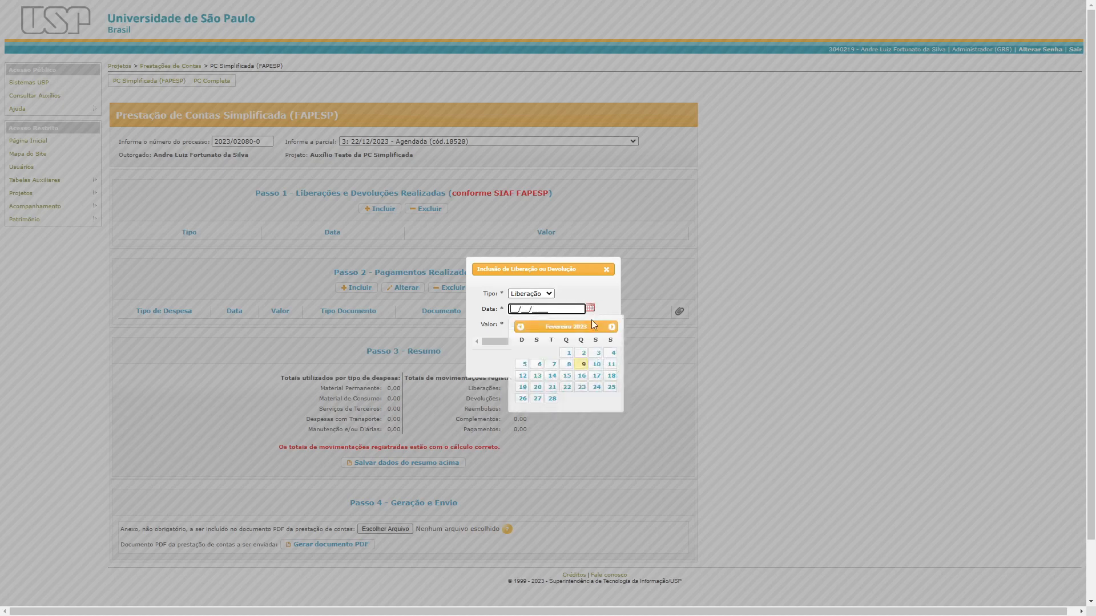
left_click(578, 368)
type("2.300,00")
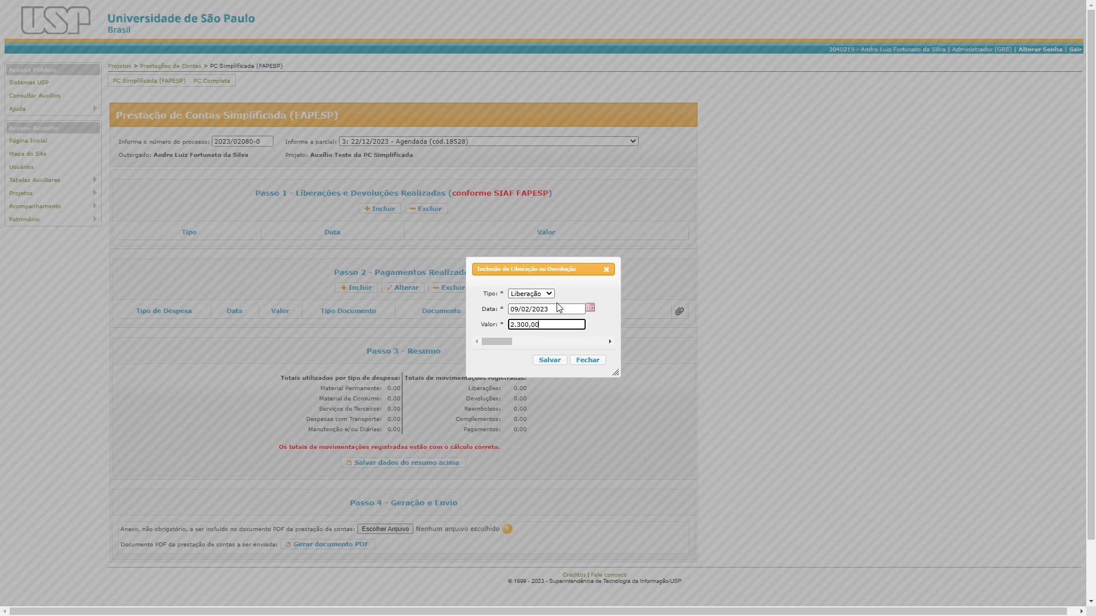
left_click(547, 361)
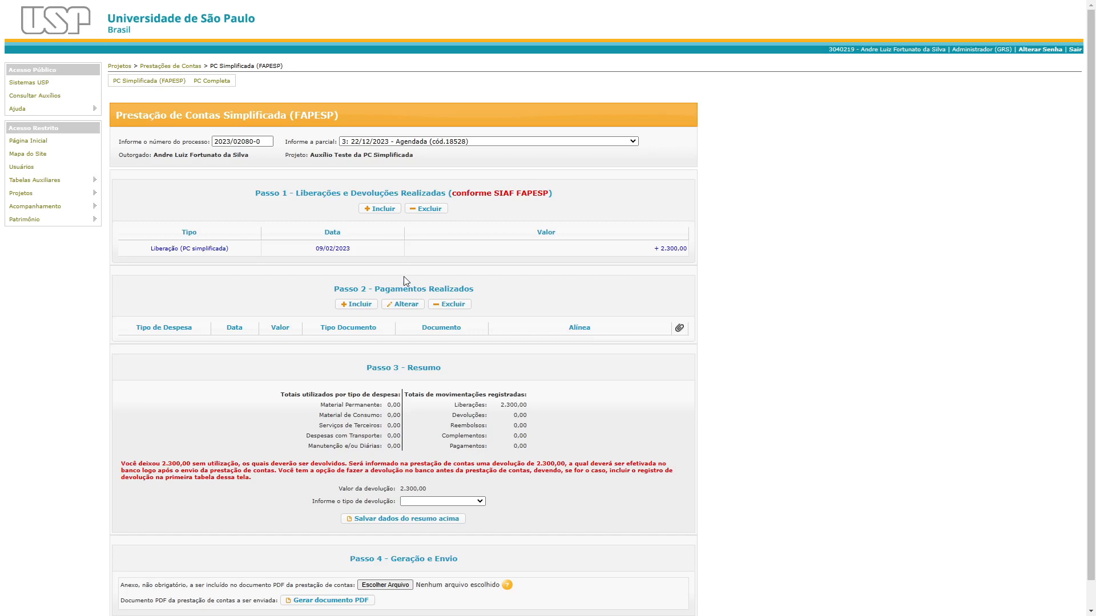
- Start a Material Permanente Nacional payment backed by a Nota Fiscal dated 09/02/2023
left_click(371, 305)
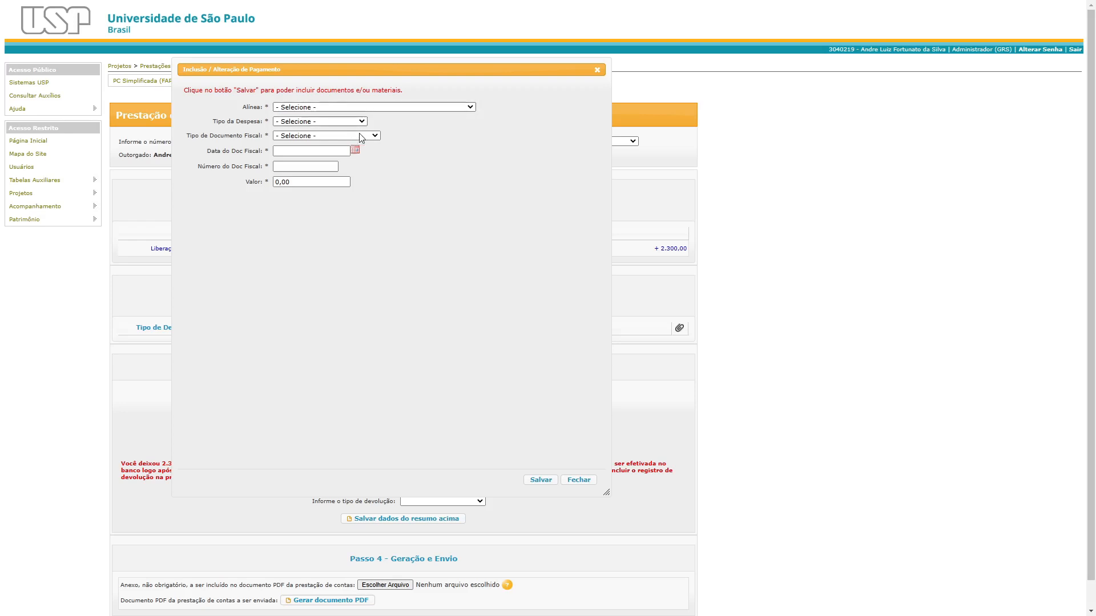
left_click(444, 136)
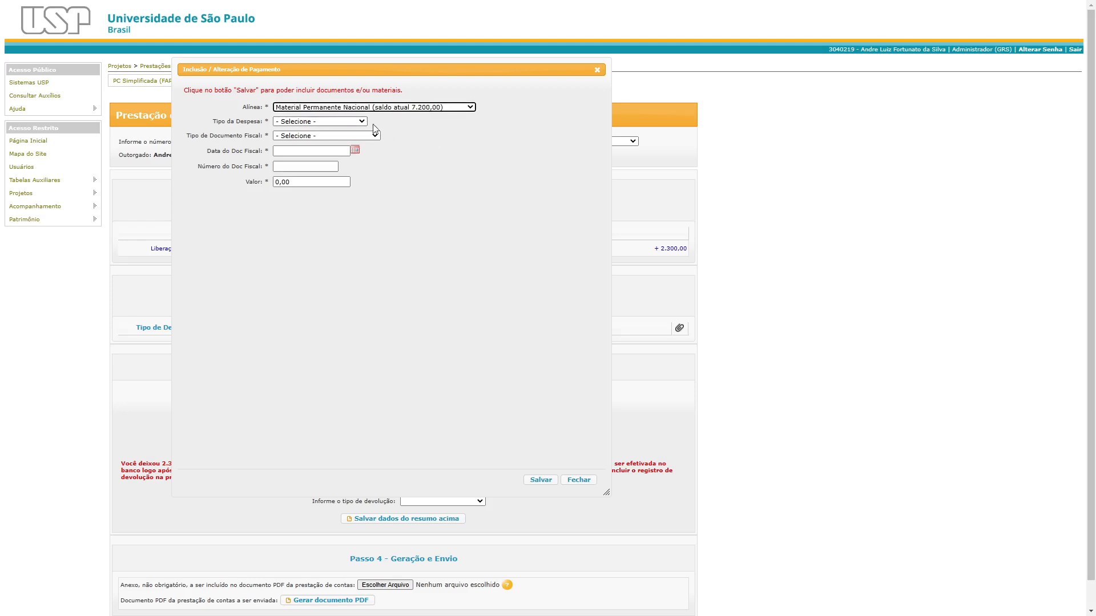
left_click(337, 165)
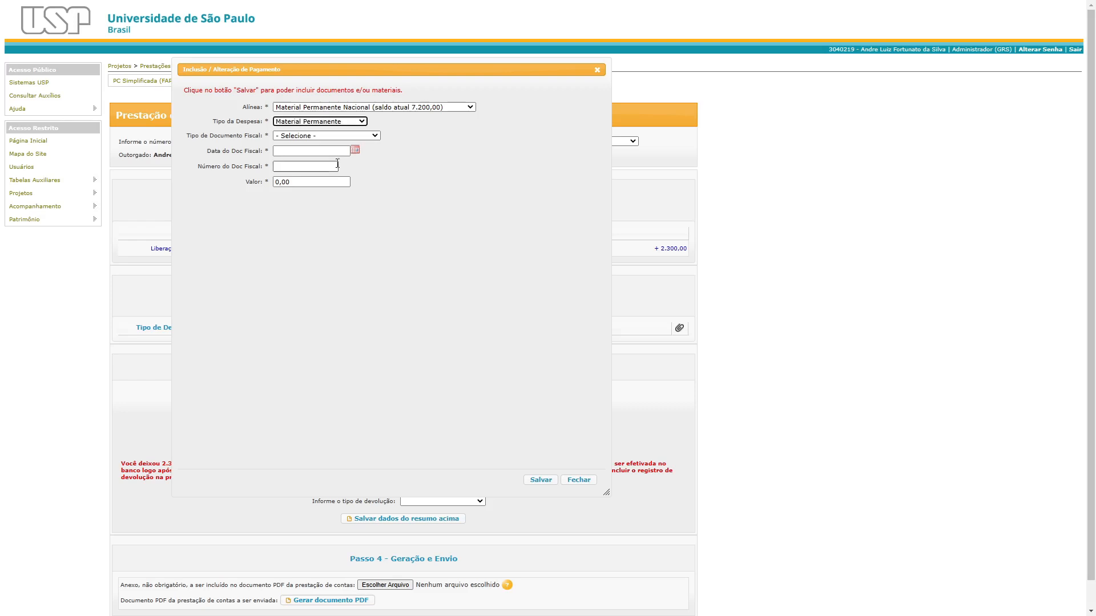
left_click(329, 139)
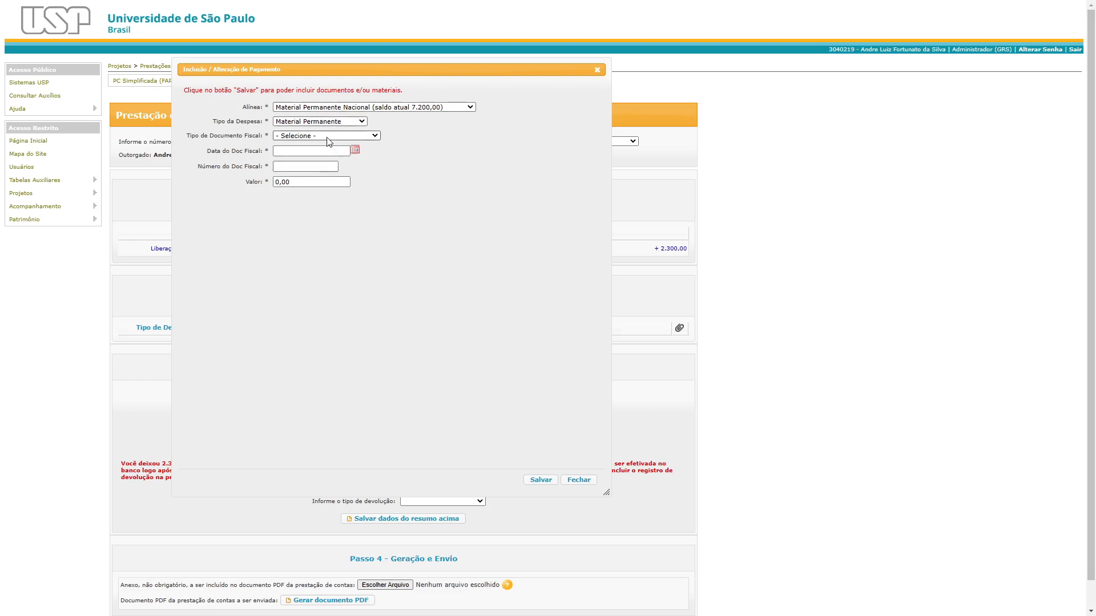
left_click(310, 234)
left_click(354, 149)
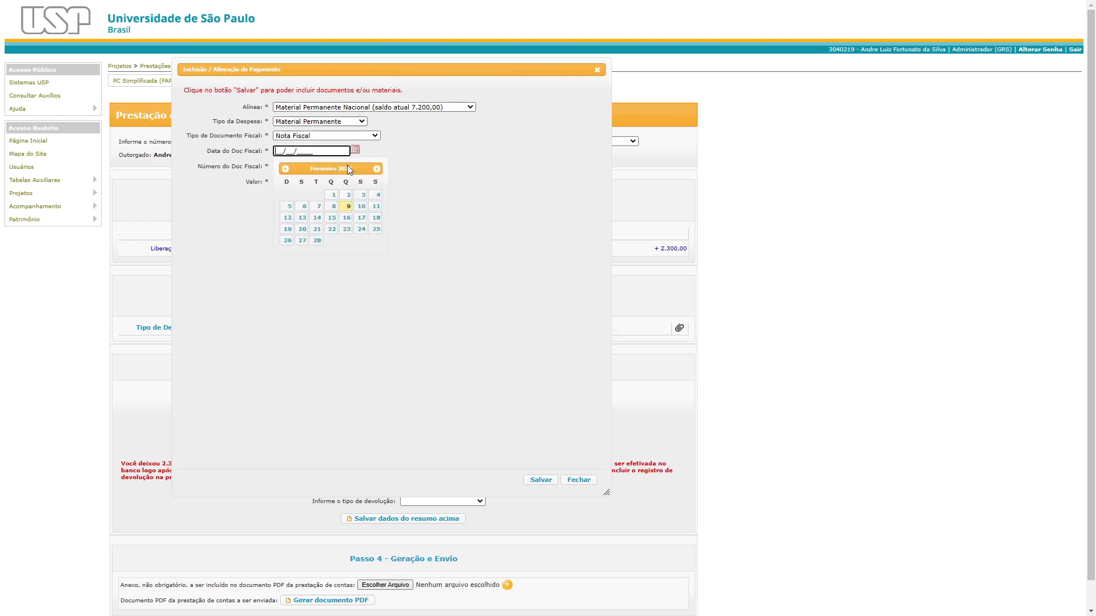
left_click(347, 206)
- Enter invoice number NF_MP_2500 and amount 2.500,00, then save the payment
left_click(301, 167)
type("NF_MP_2500")
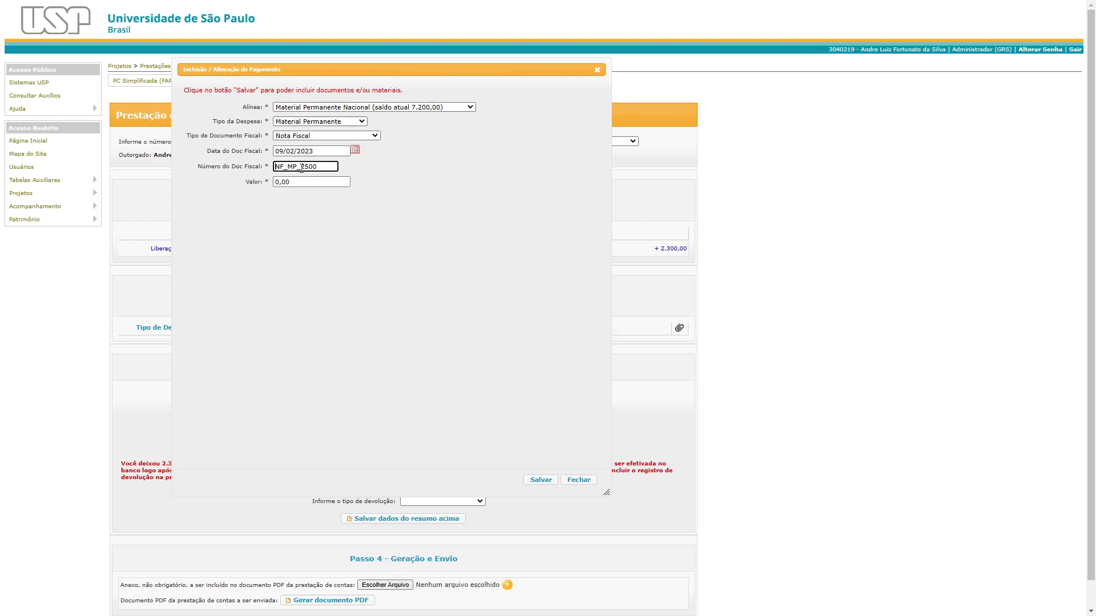
key("shift+End")
key("Home")
left_click(297, 182)
type("2.500,00")
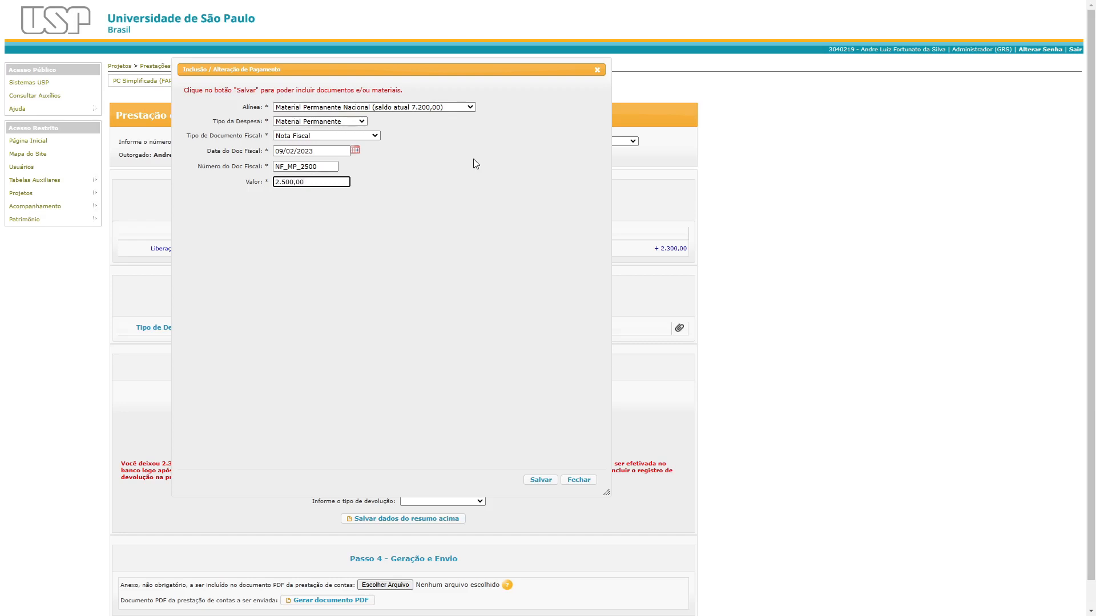
left_click(543, 484)
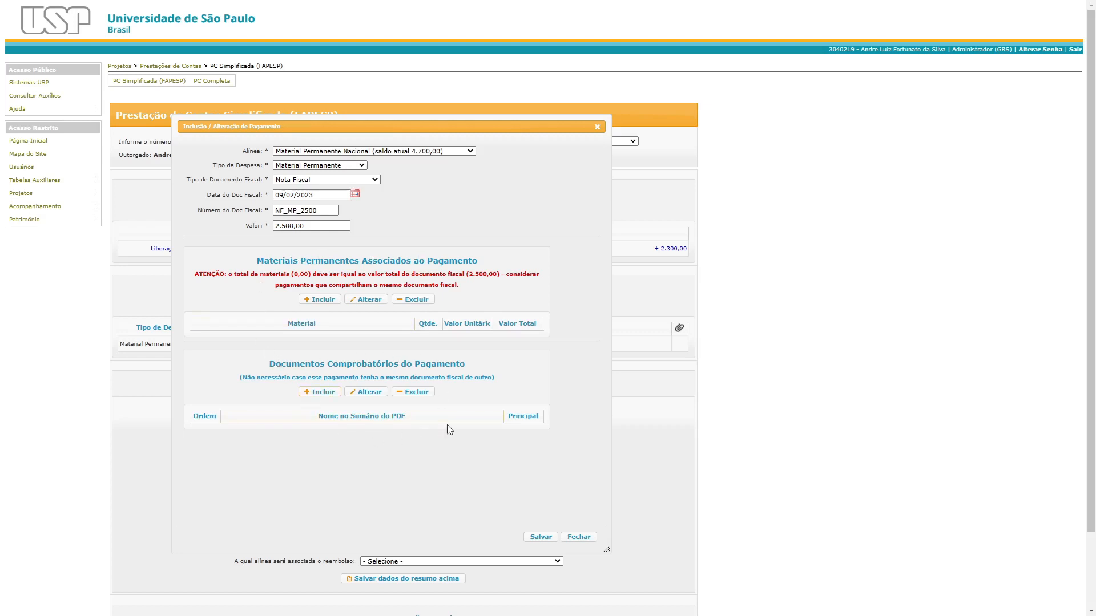
- Attach the NF_MP_2500_FASTSHOP PDF as principal supporting document and open it
left_click_drag(396, 129, 415, 143)
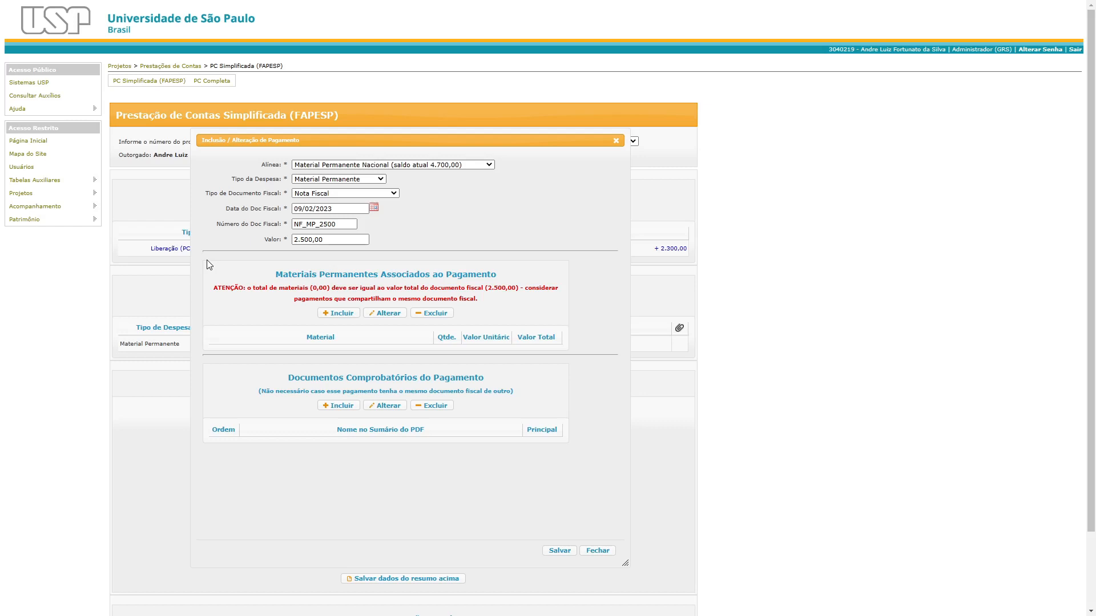
left_click(341, 407)
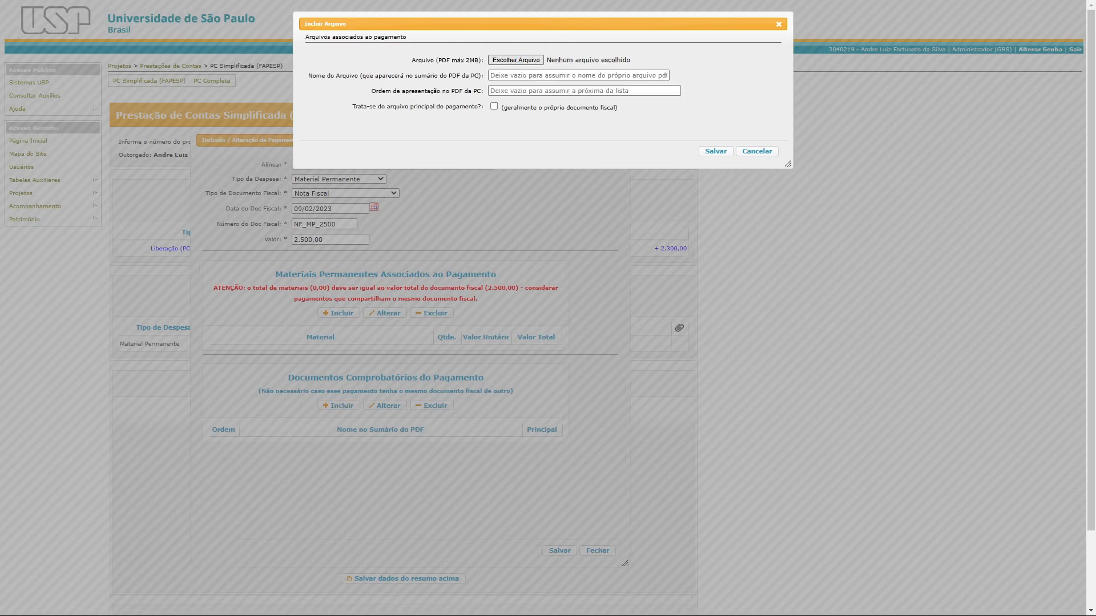
left_click(494, 107)
left_click(713, 153)
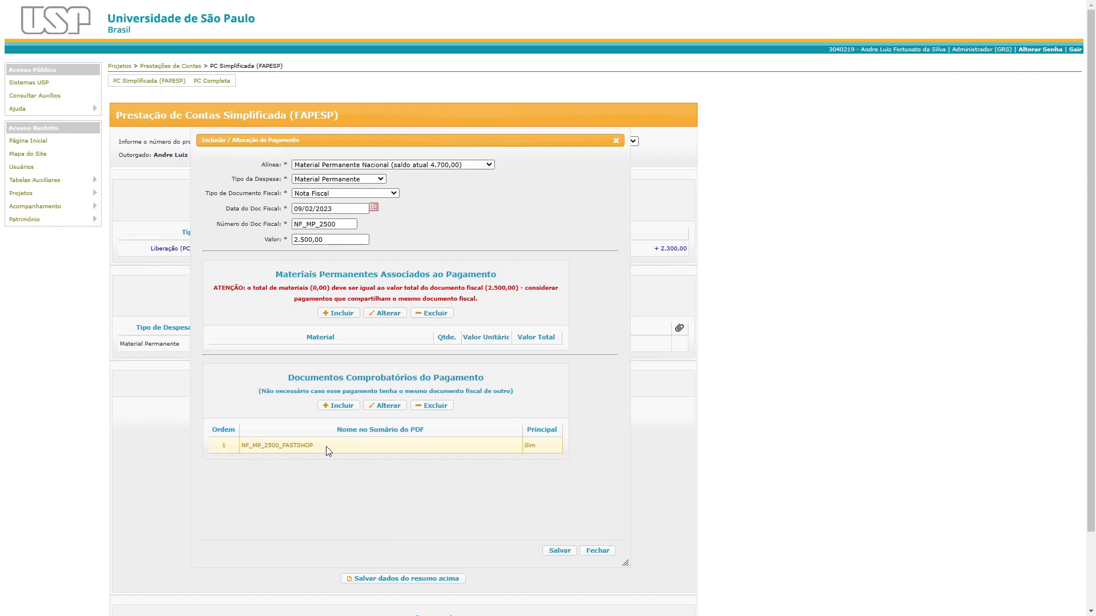
double_click(288, 448)
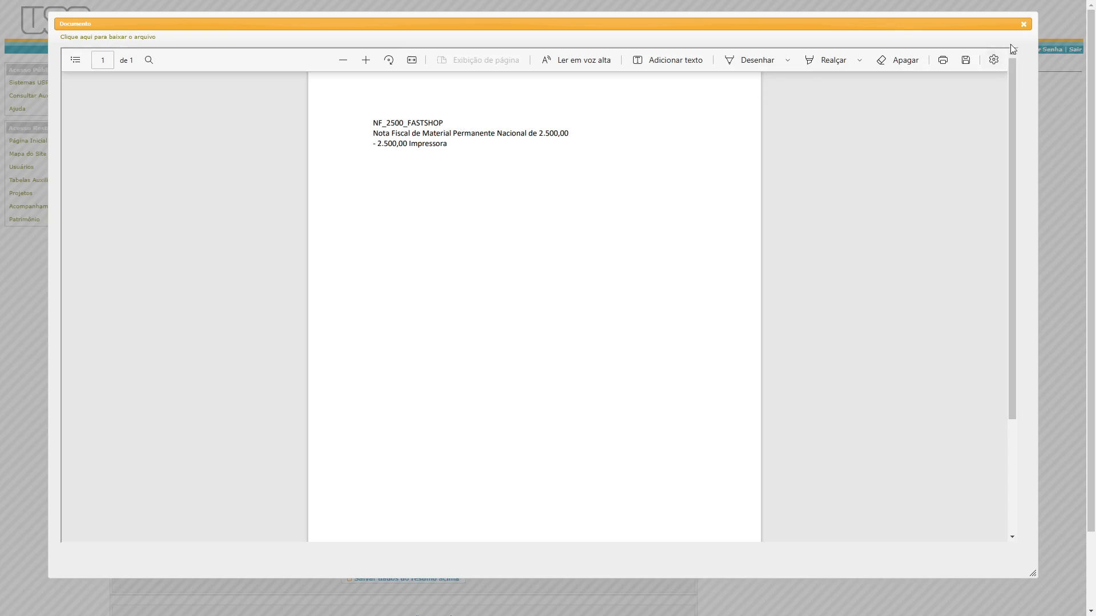
- Close the Documento viewer showing the invoice PDF
left_click(1023, 24)
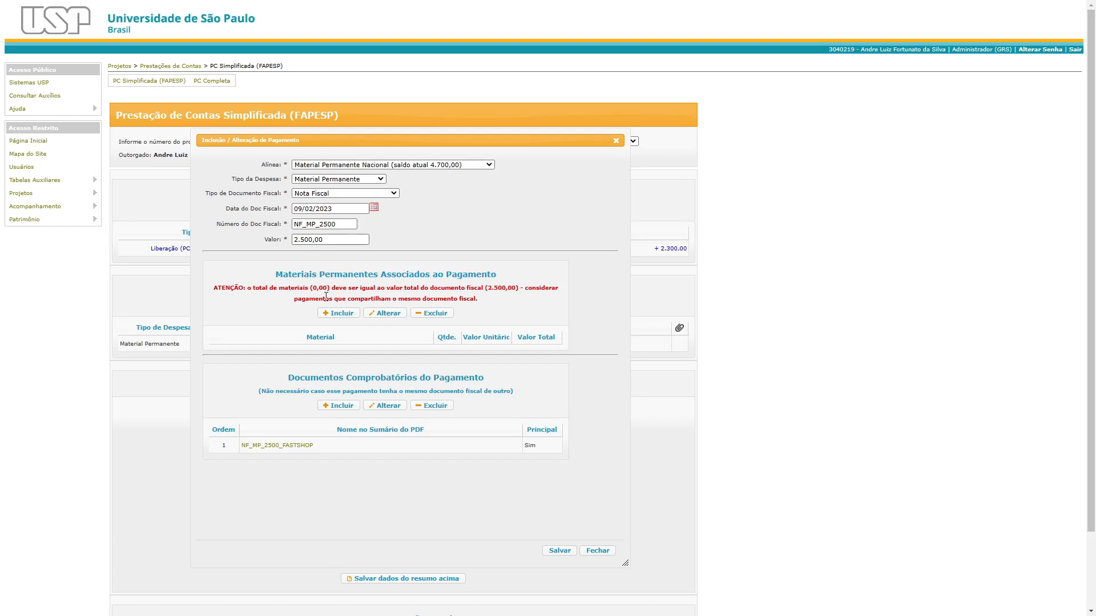
- Open the new-material form under Materiais Permanentes Associados ao Pagamento
left_click(340, 314)
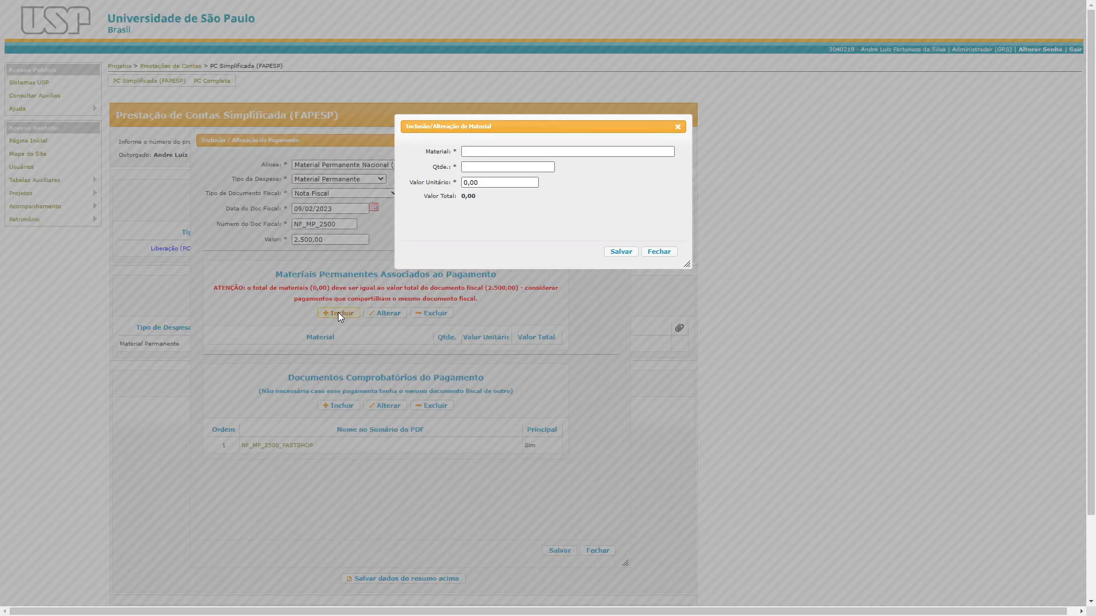
- Add one IMPRESSORA (quantity 1) at a 2.450,00 unit value to the payment's materials
left_click(478, 153)
left_click(473, 153)
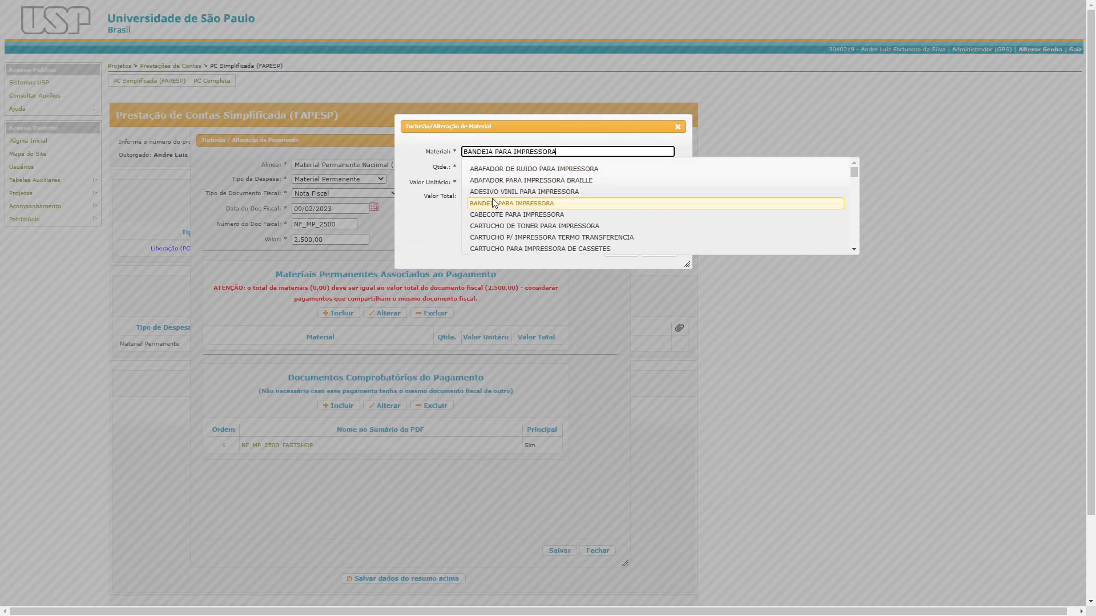
scroll(508, 205, "down", 3)
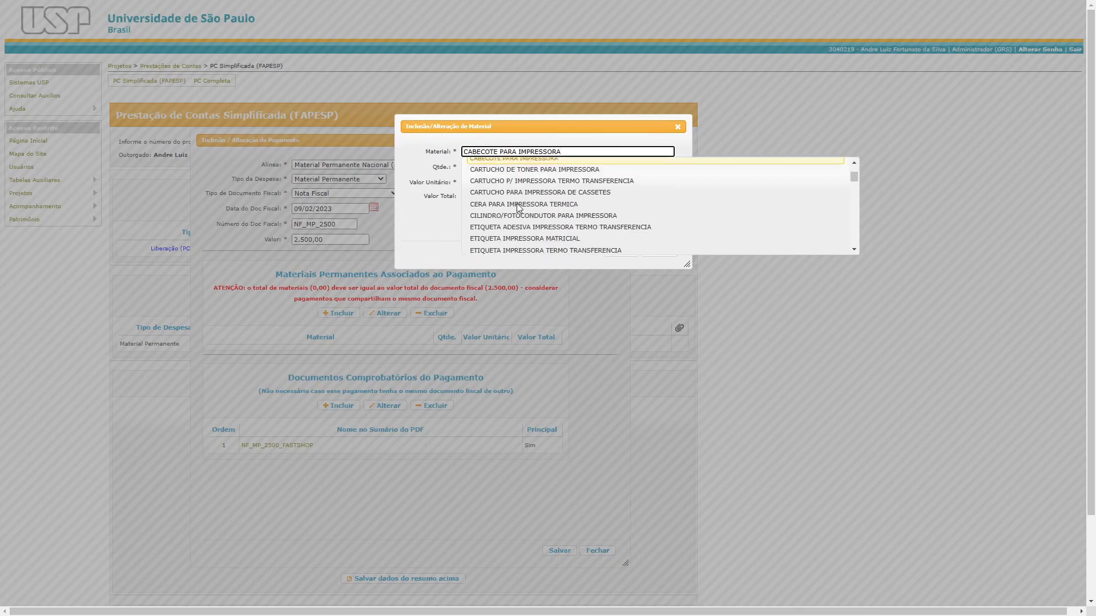
scroll(517, 206, "down", 2)
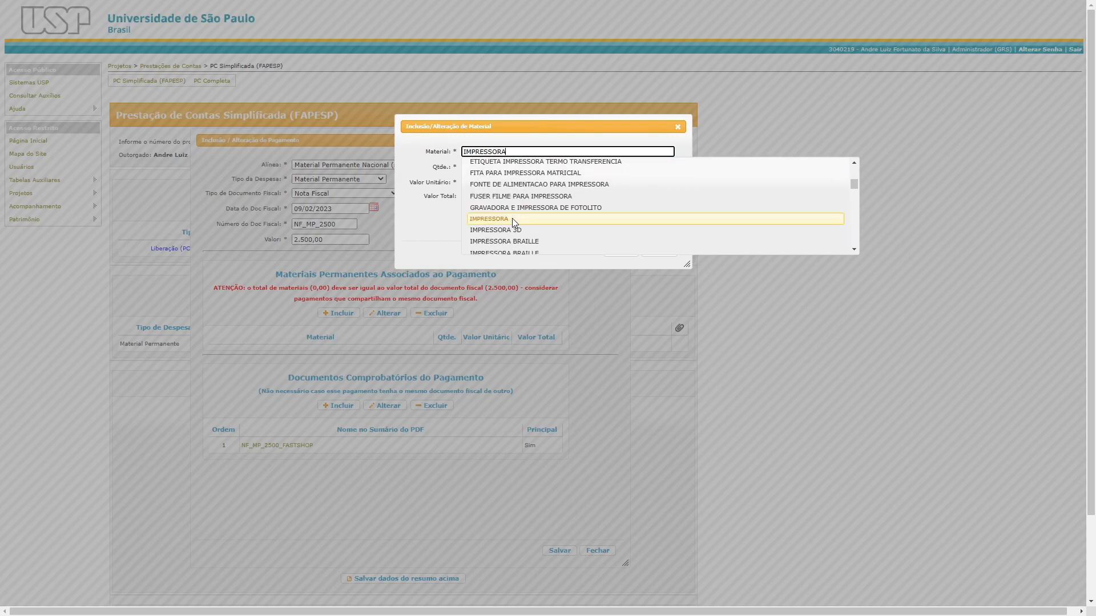
left_click(512, 218)
left_click(492, 170)
type("1")
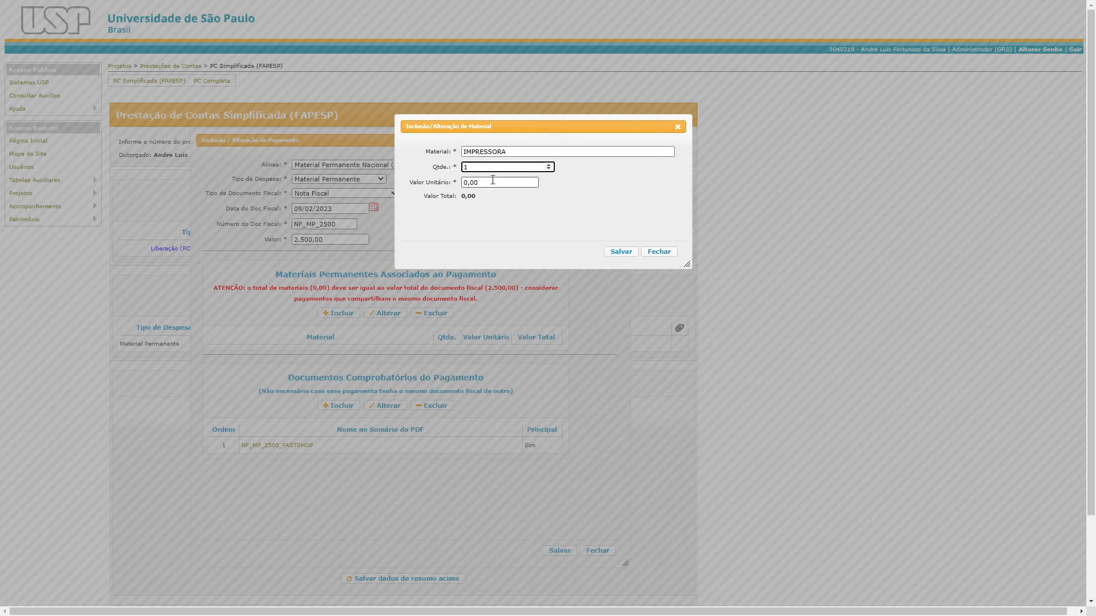
left_click_drag(499, 126, 469, 133)
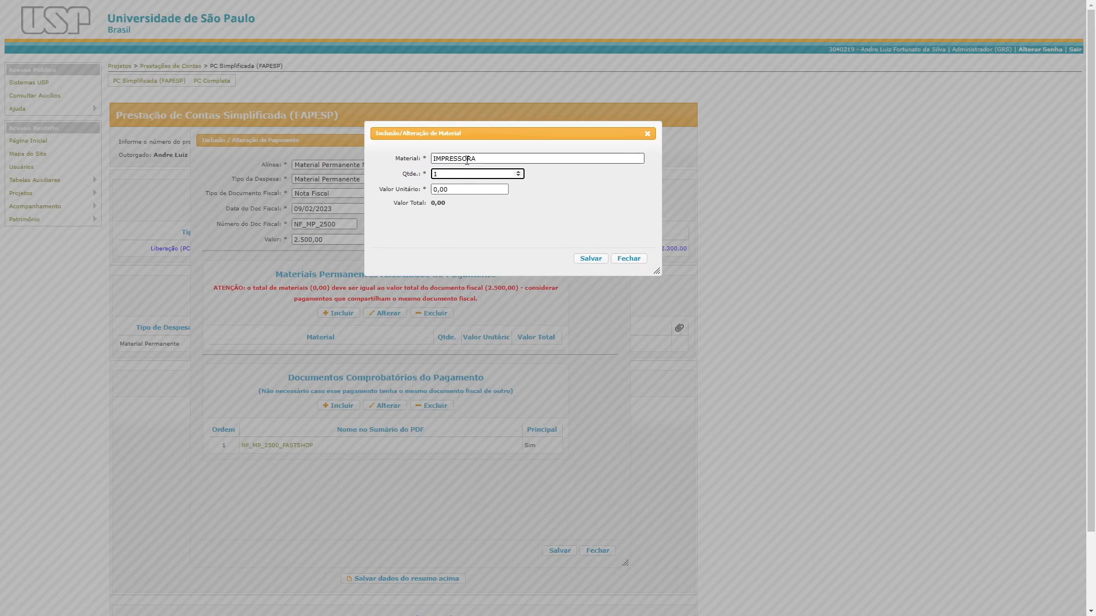
left_click(459, 189)
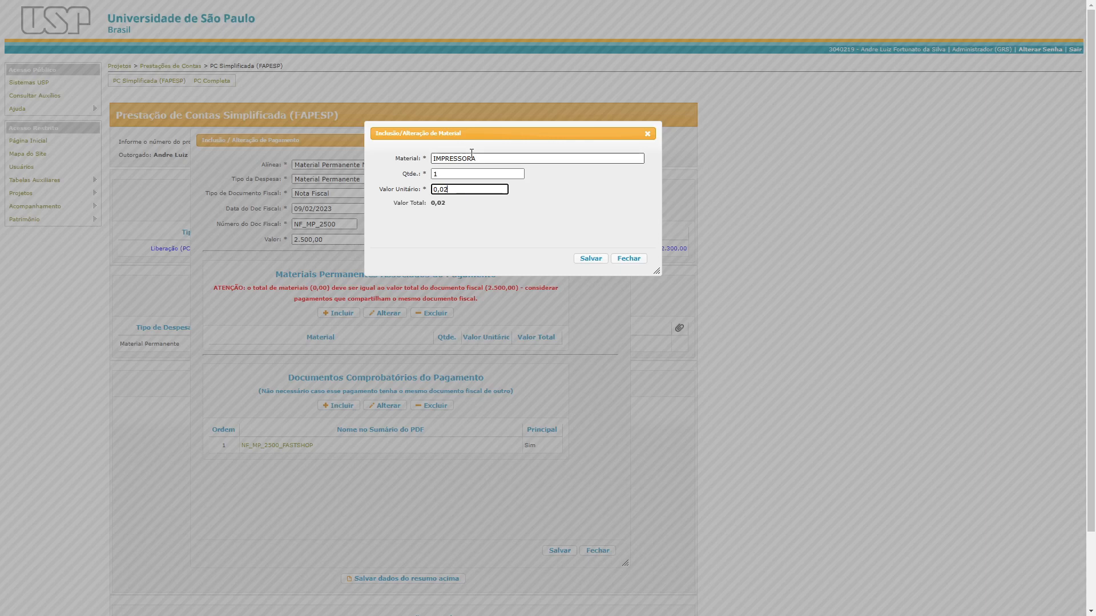
type("4500")
left_click(591, 260)
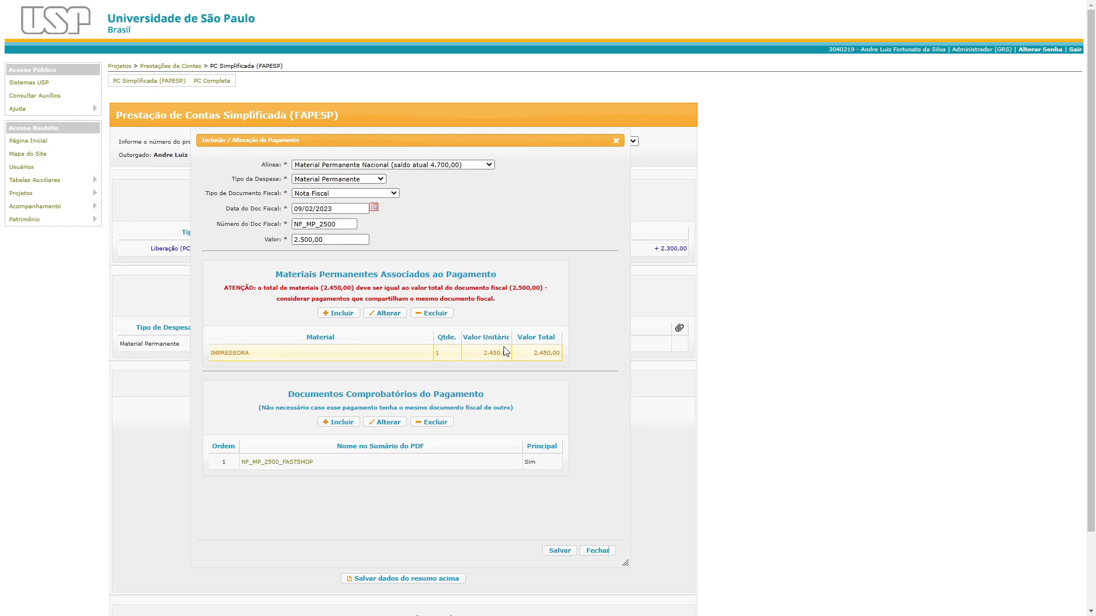
- Check the payment amount and the IMPRESSORA row's quantity and unit value
left_click(328, 241)
left_click_drag(327, 241, 297, 240)
left_click(347, 223)
left_click(362, 240)
left_click_drag(485, 354, 510, 353)
left_click(437, 354)
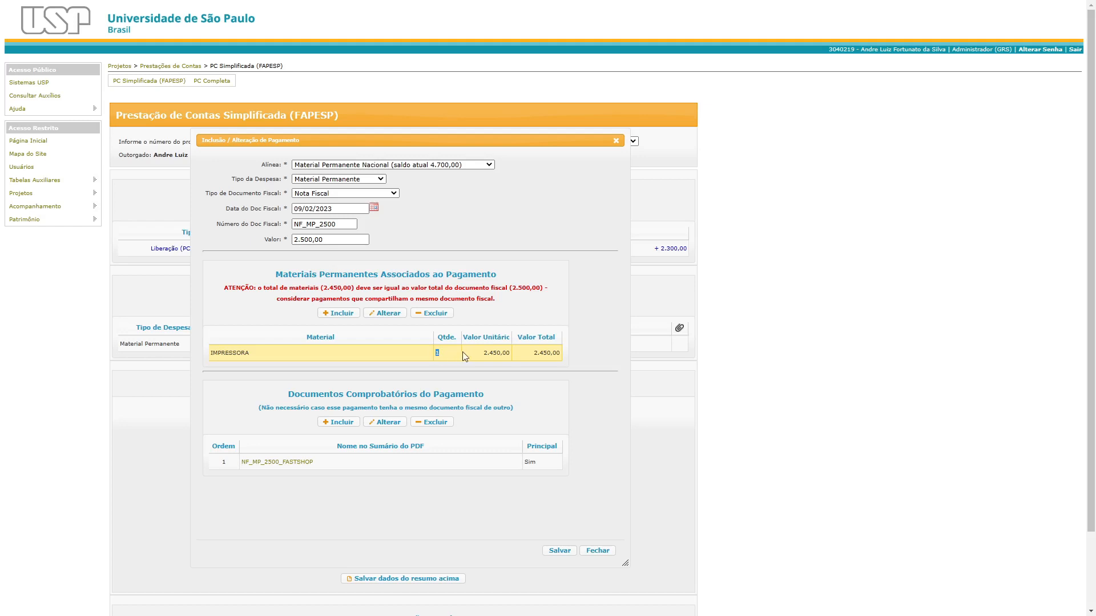
left_click(481, 352)
- Change the IMPRESSORA unit value to 2.500,00 and save it
left_click(388, 313)
left_click_drag(537, 182, 454, 181)
type("2.500,00")
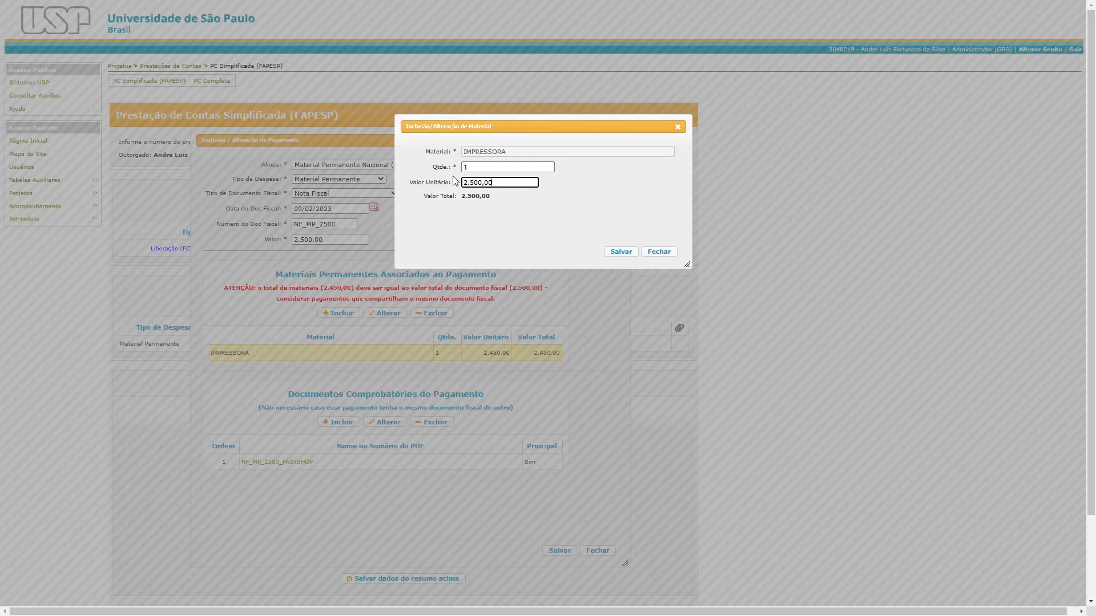
left_click(615, 254)
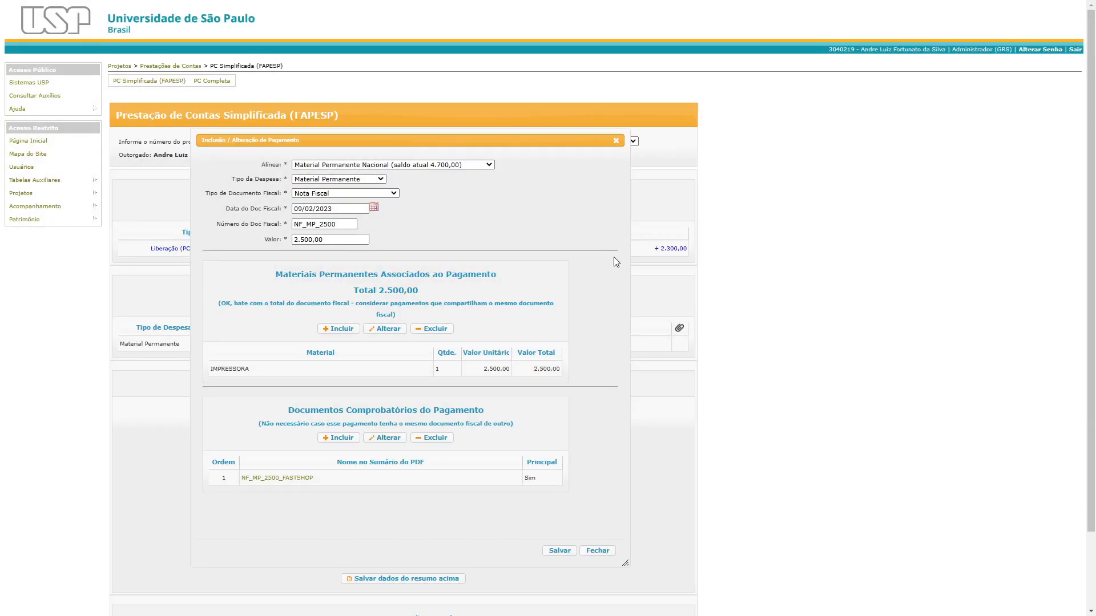
- Highlight the totals-match confirmation and close the payment form
left_click_drag(222, 304, 237, 305)
left_click(303, 303)
left_click_drag(304, 303, 352, 303)
left_click(377, 311)
left_click(590, 550)
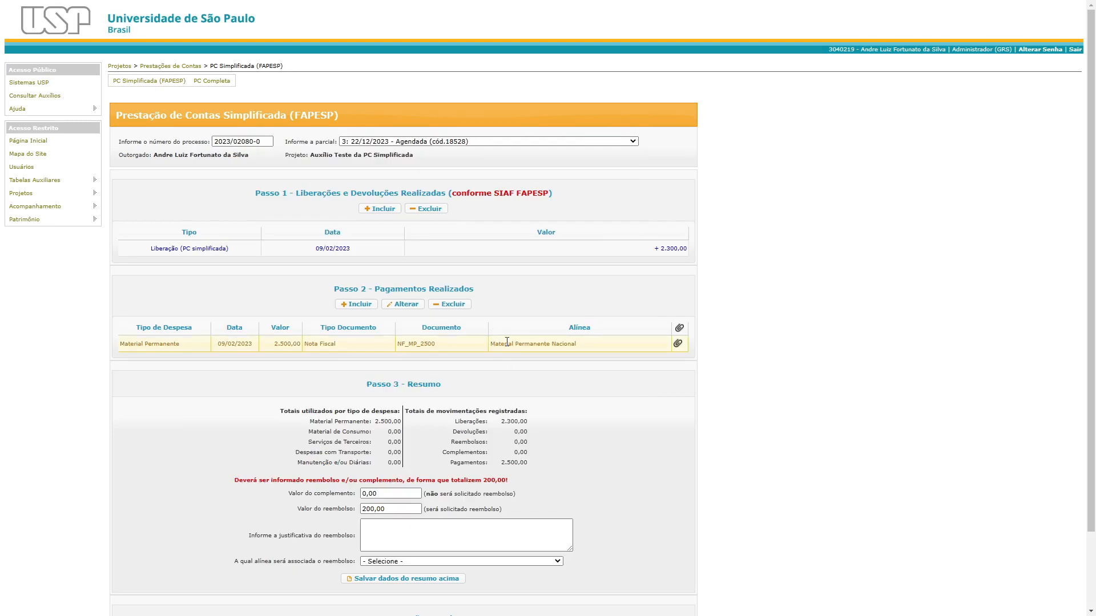
- Reopen the IMPRESSORA printer payment and look over its filled-in details
left_click(388, 347)
left_click(403, 303)
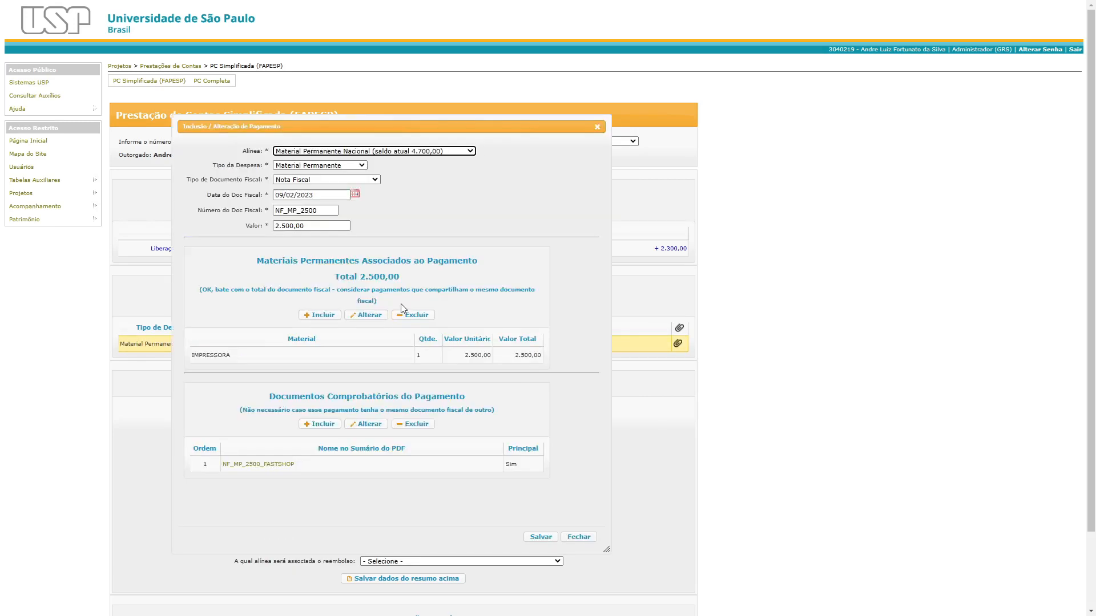
left_click(405, 201)
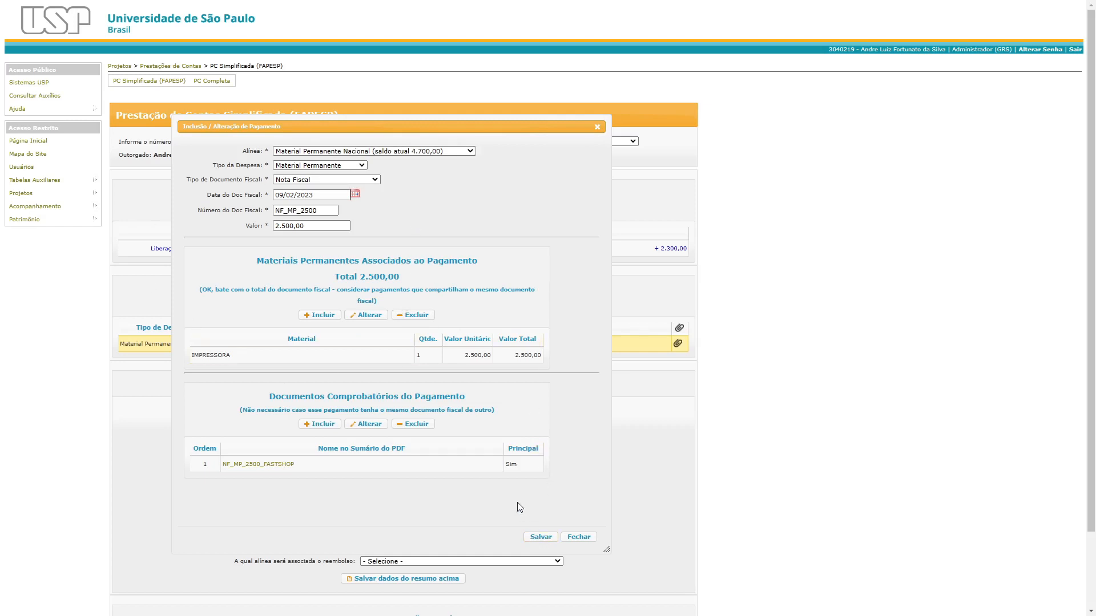
left_click_drag(242, 151, 372, 231)
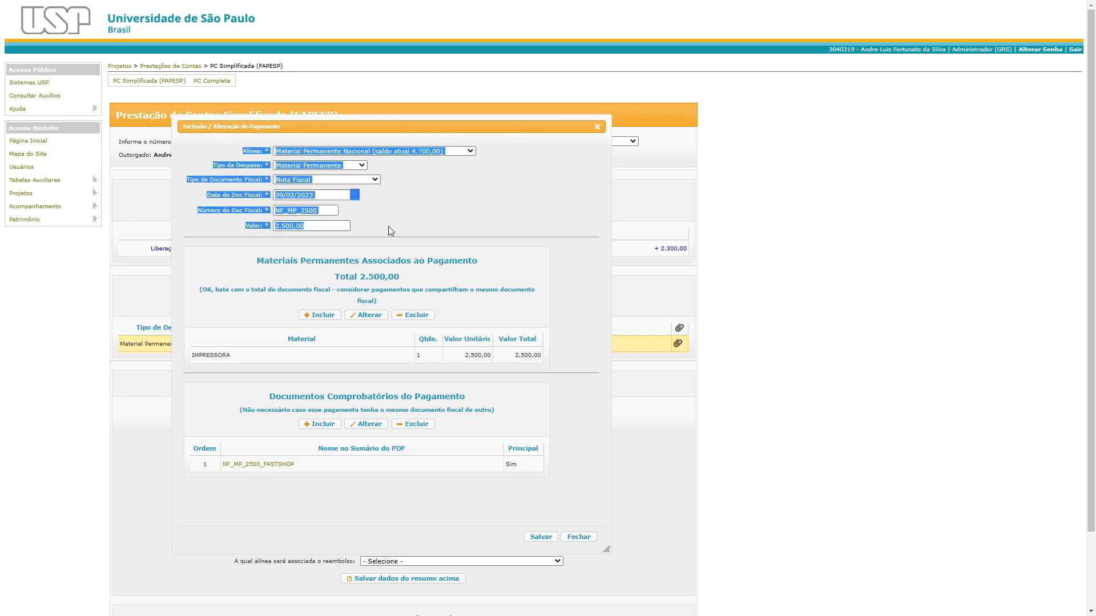
left_click(395, 218)
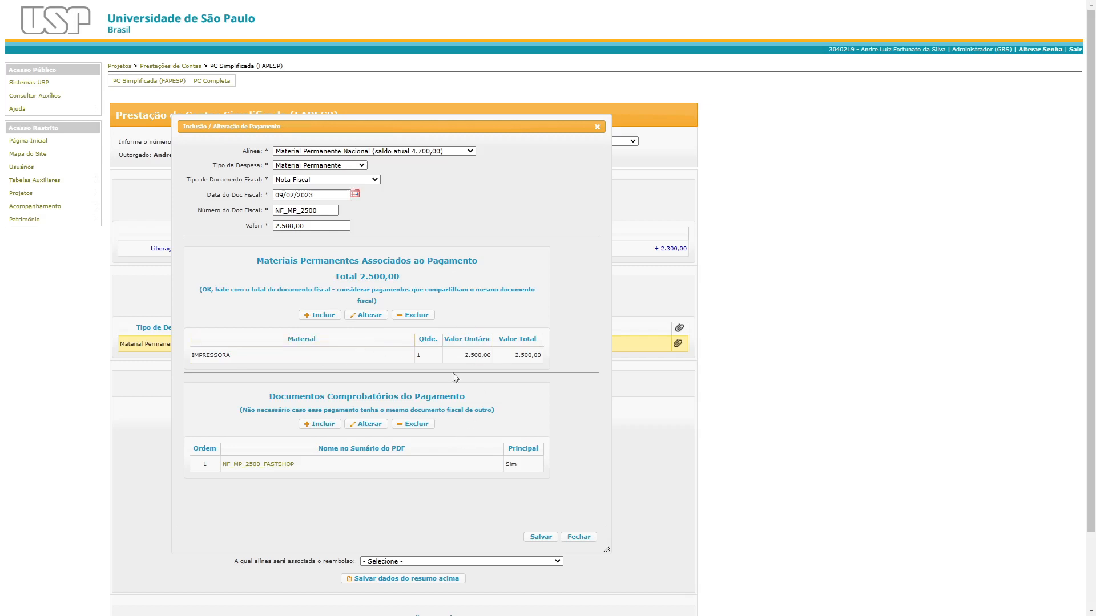
- Inspect the IMPRESSORA material and NF_MP_2500_FASTSHOP document unchanged, then close the payment
left_click(353, 352)
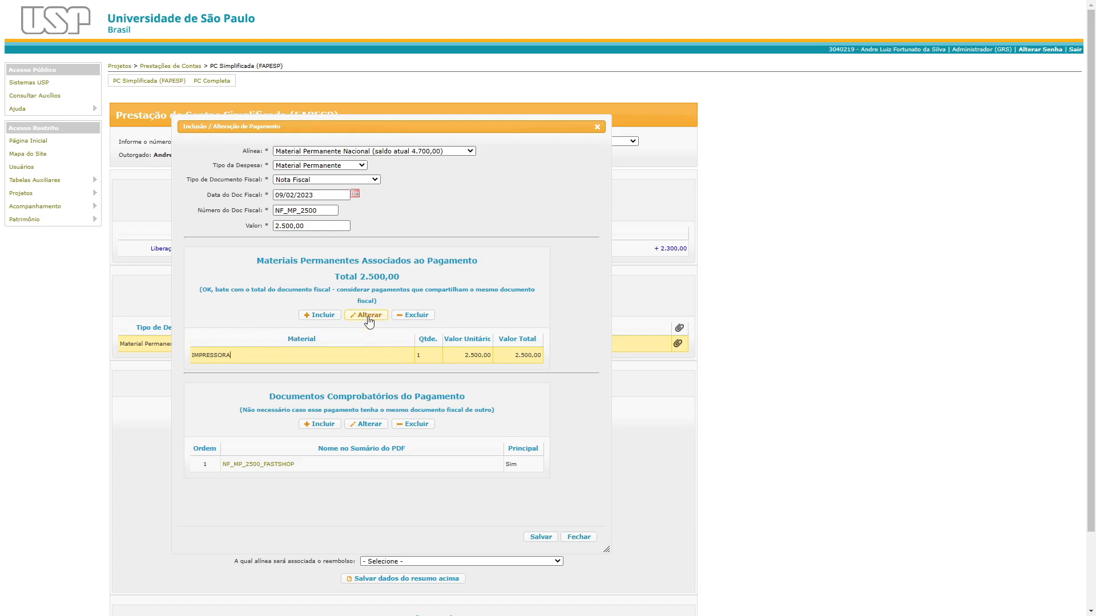
left_click(367, 317)
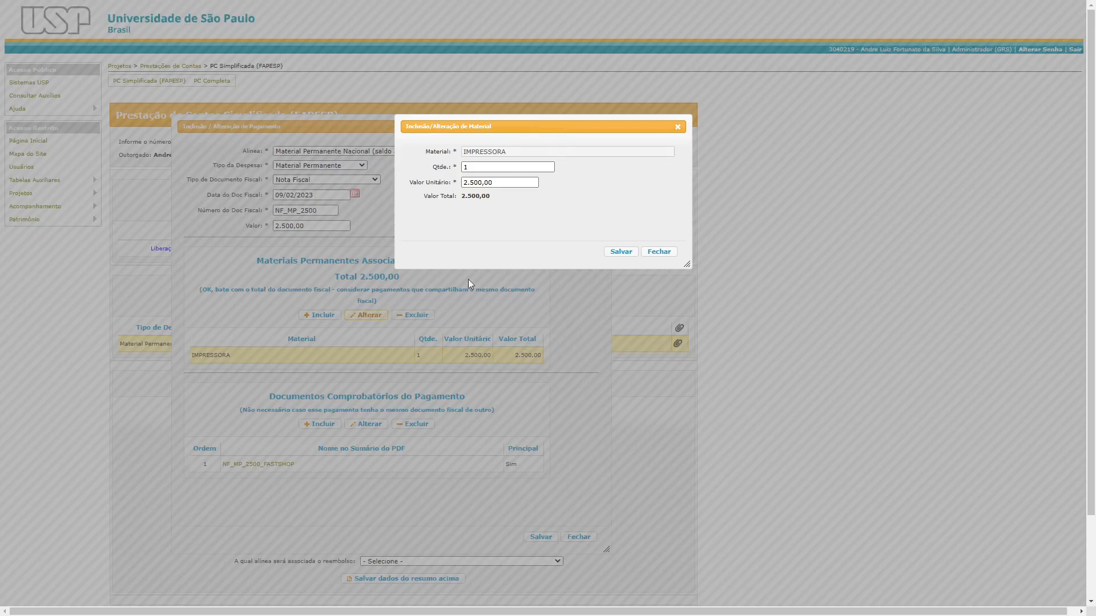
left_click(670, 254)
left_click(358, 462)
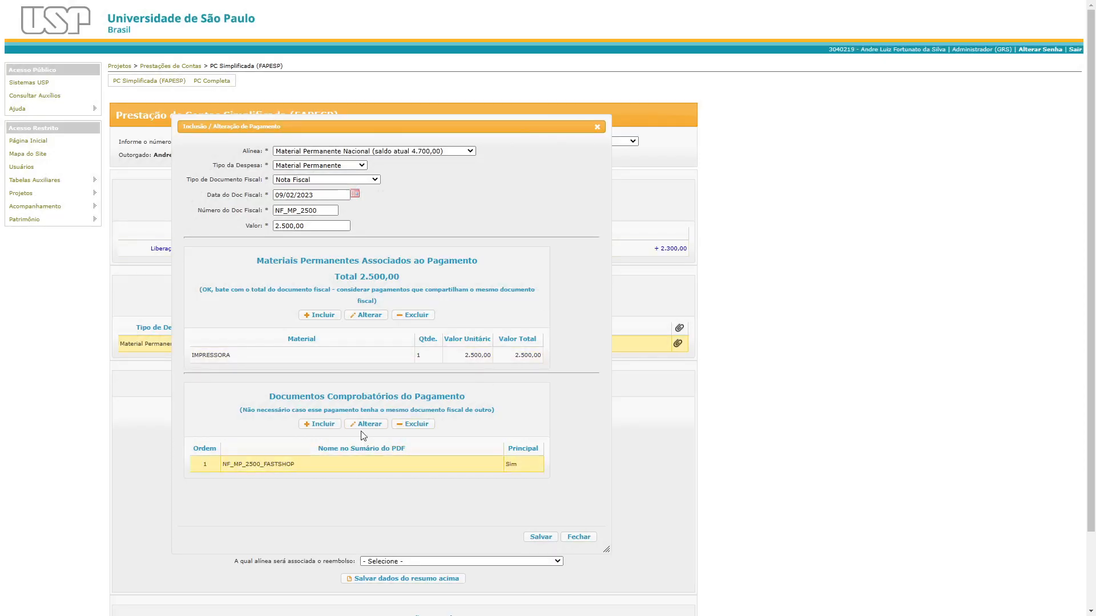
left_click(363, 424)
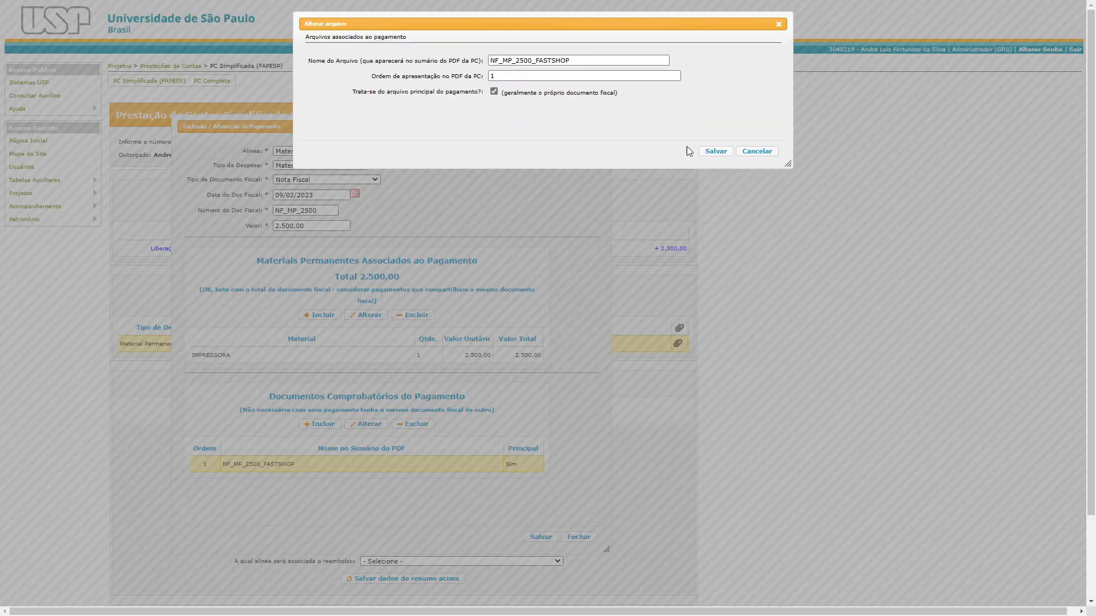
left_click(751, 151)
left_click(578, 537)
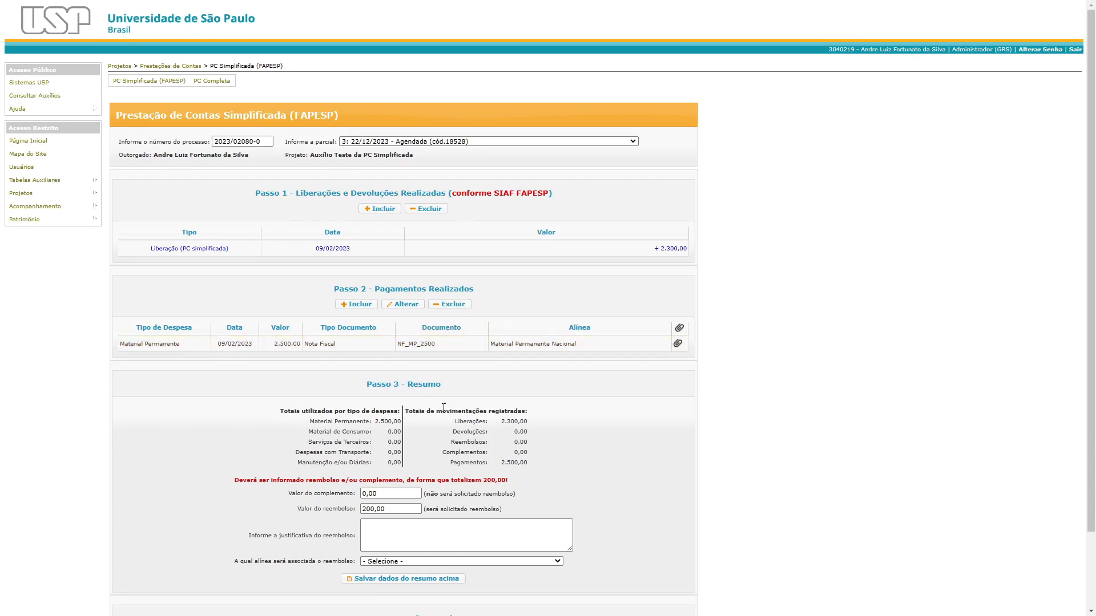
- Scroll down to the summary and check the 2.500,00 Pagamentos total
scroll(448, 400, "down", 2)
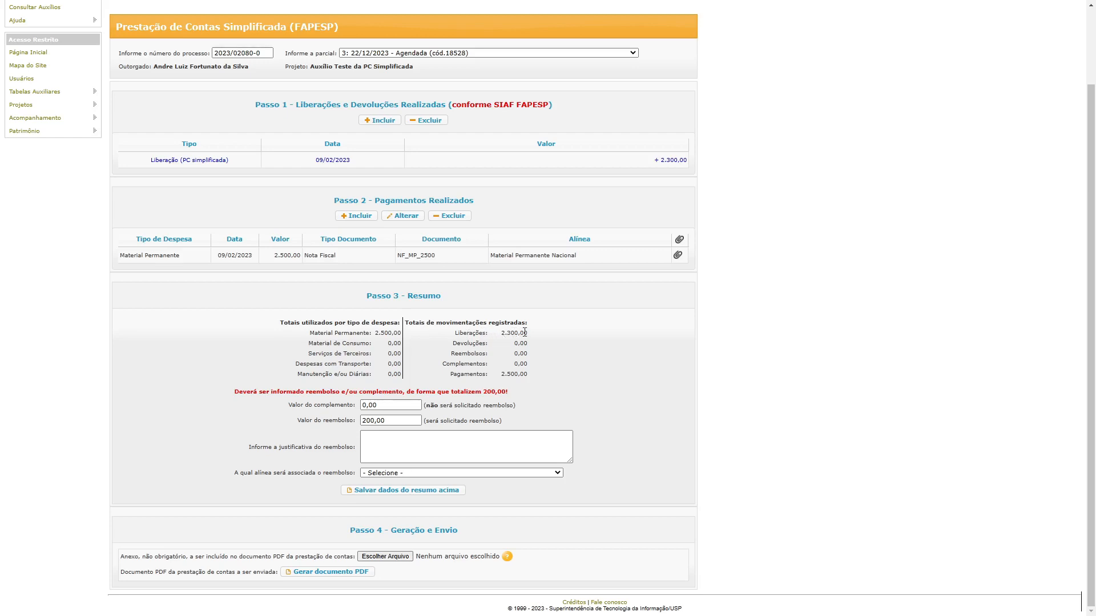
left_click_drag(501, 373, 527, 372)
left_click(518, 374)
- Enter 50,00 as Valor do complemento so the reimbursement recalculates to 150,00
left_click(382, 405)
left_click(395, 421)
left_click(387, 406)
left_click(395, 421)
left_click(388, 405)
left_click(393, 420)
left_click(389, 406)
left_click(391, 421)
left_click(395, 405)
type("50,00")
left_click(410, 422)
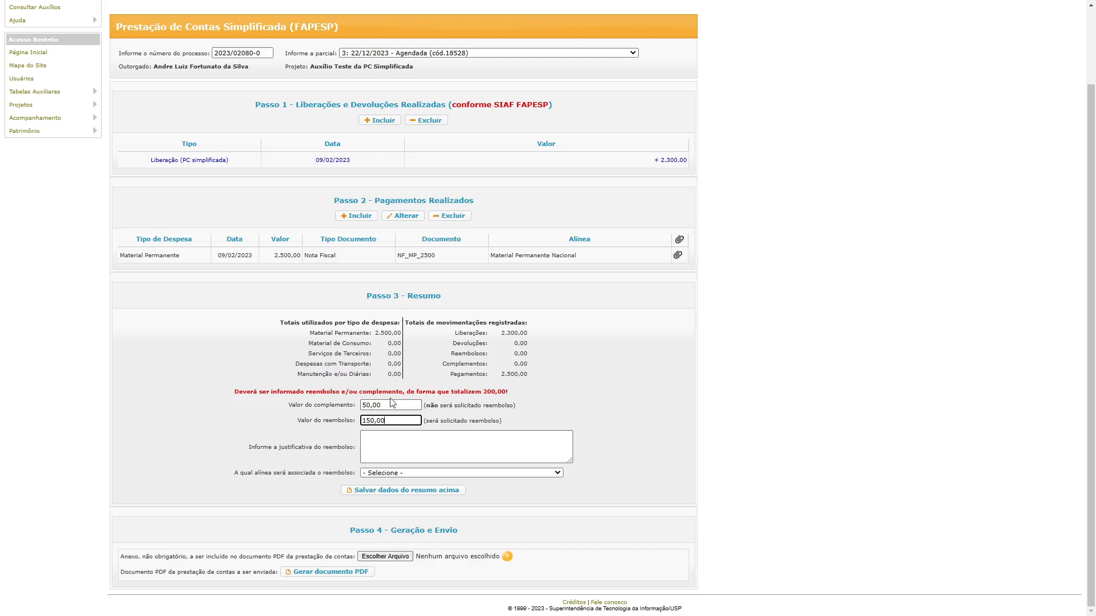
- Justify the reimbursement as 'Justificativa do reembolso xyz' under alínea Material Permanente Nacional
left_click(388, 439)
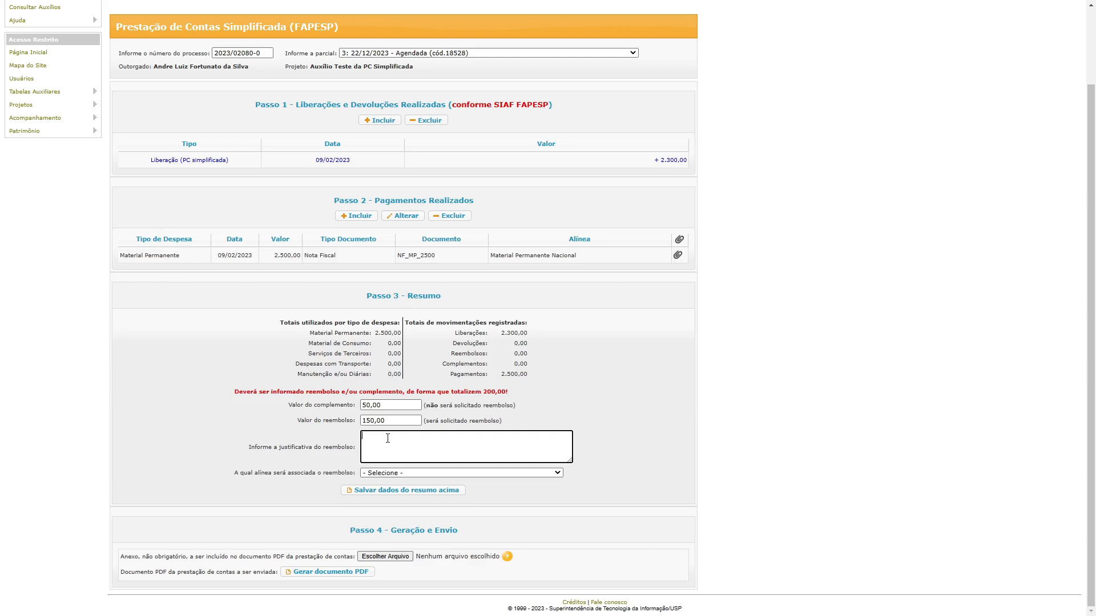
type("Justificativa do reembolso xyz.")
left_click(410, 473)
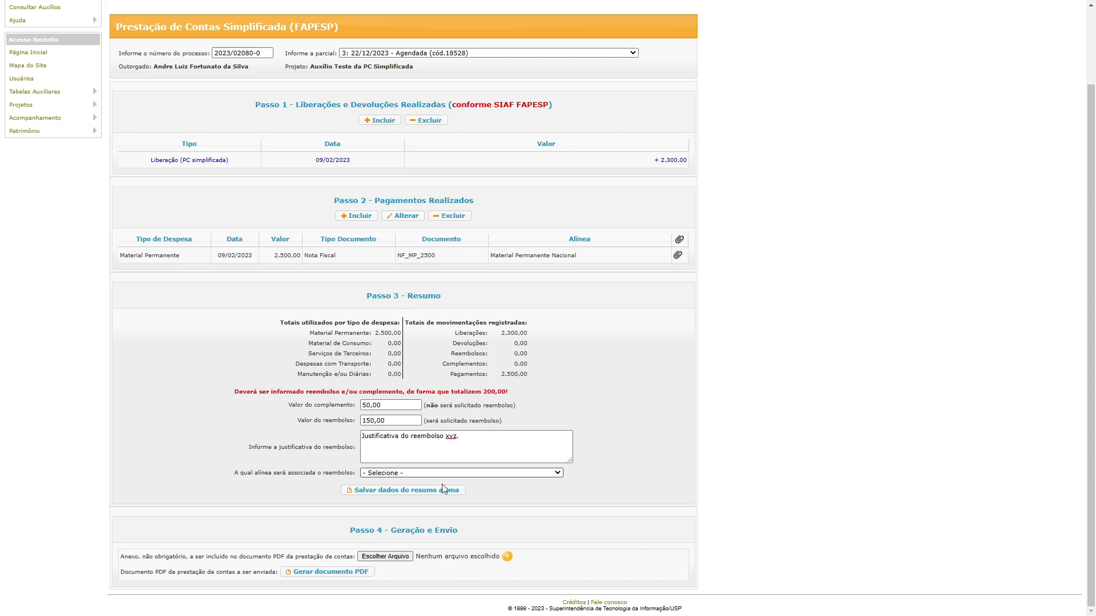
left_click(484, 503)
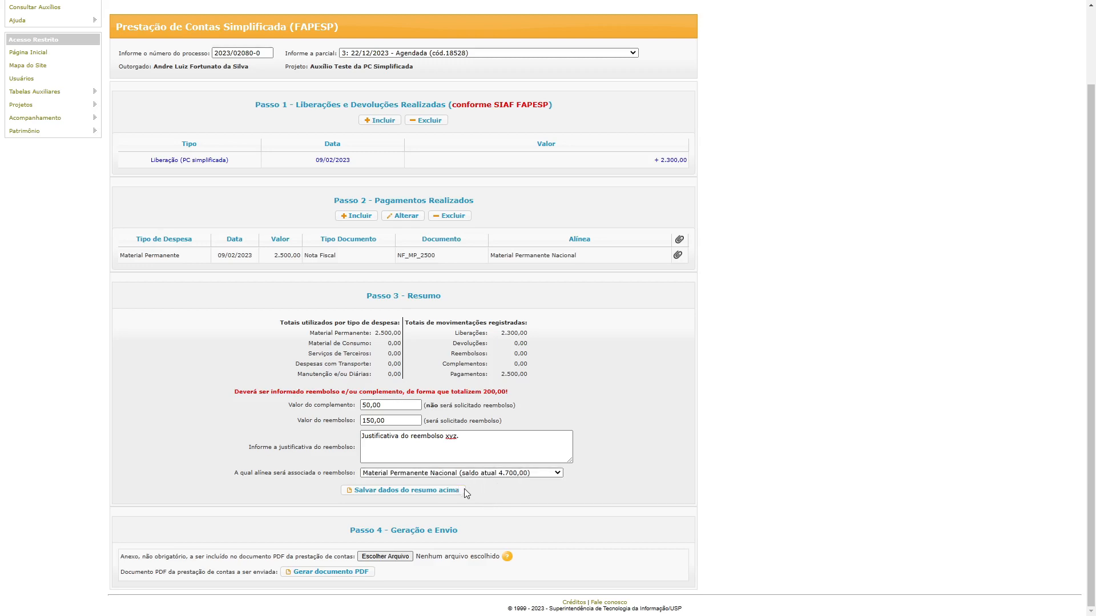
- Save the summary data and check the updated totals
left_click(407, 494)
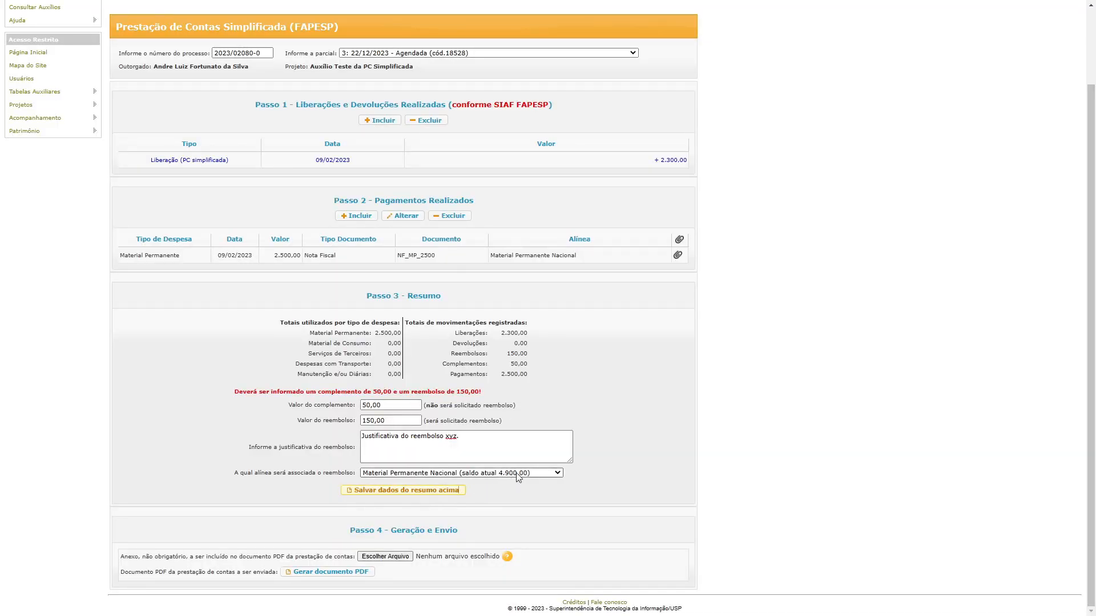
mouse_move(507, 355)
left_mouse_down()
mouse_move(529, 354)
mouse_move(510, 371)
left_mouse_up()
left_click(512, 364)
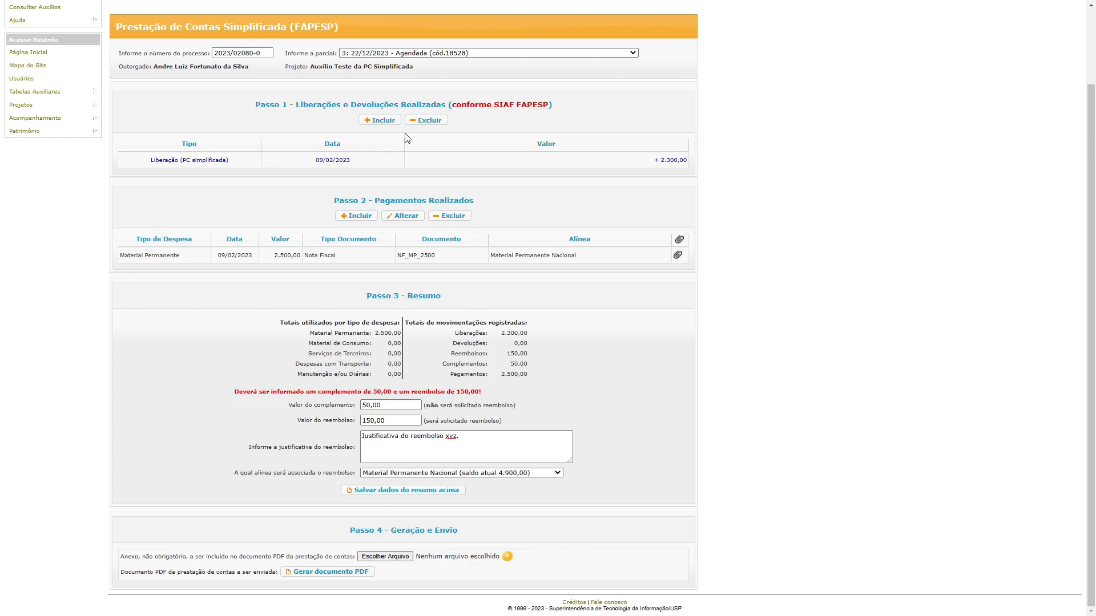
- Add and save a Liberação entry dated 09/02/2023 for 5.500,00
left_click(382, 121)
left_click(537, 293)
left_click(536, 310)
left_click(594, 310)
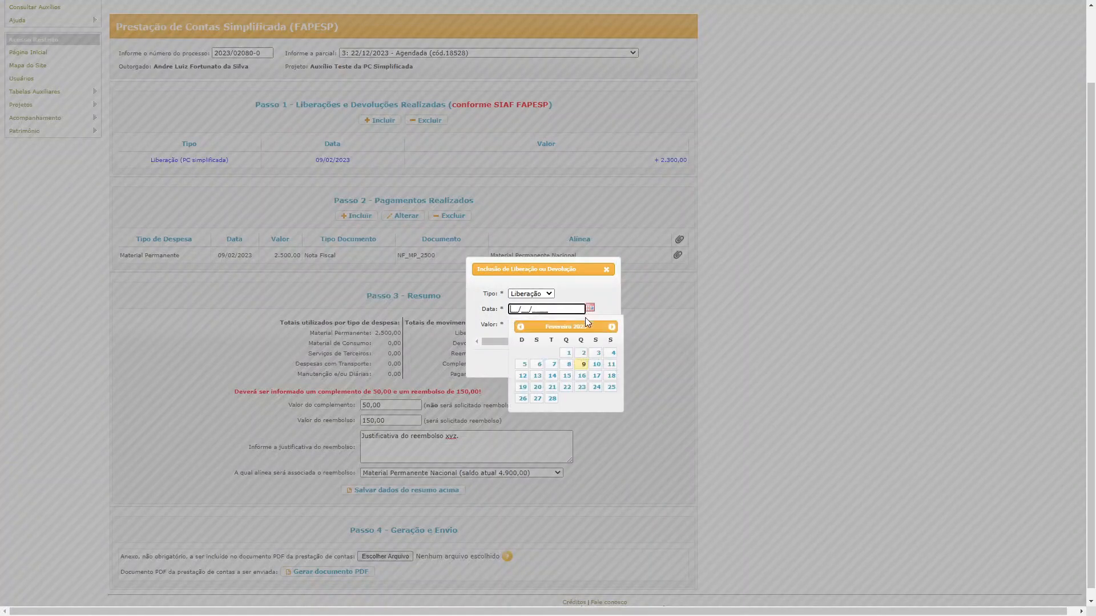
left_click(582, 364)
left_click(495, 325)
type("5")
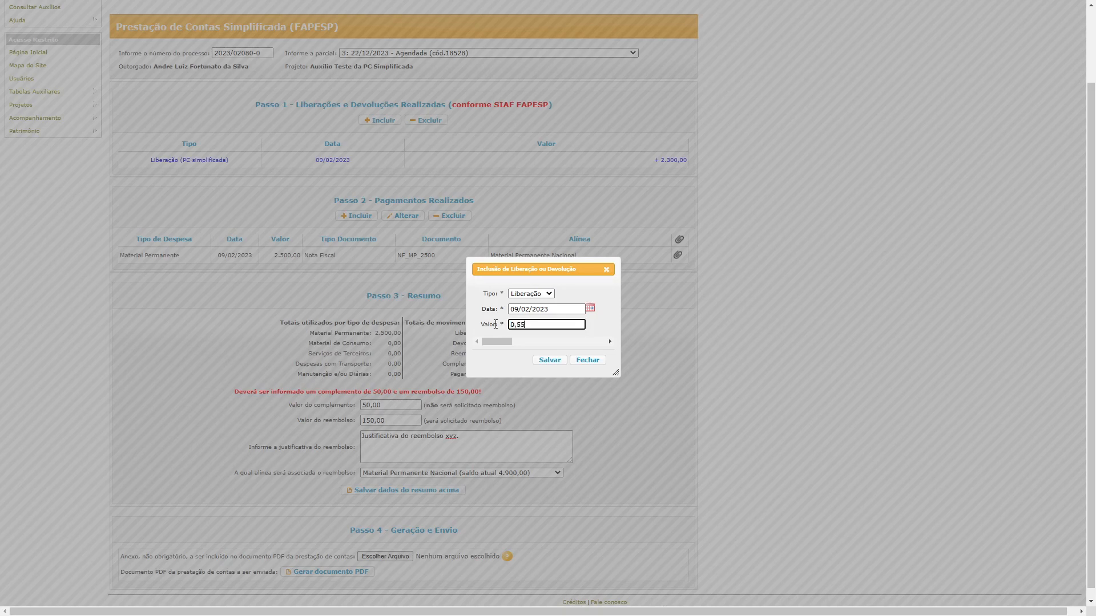
type(".500,00")
left_click(548, 360)
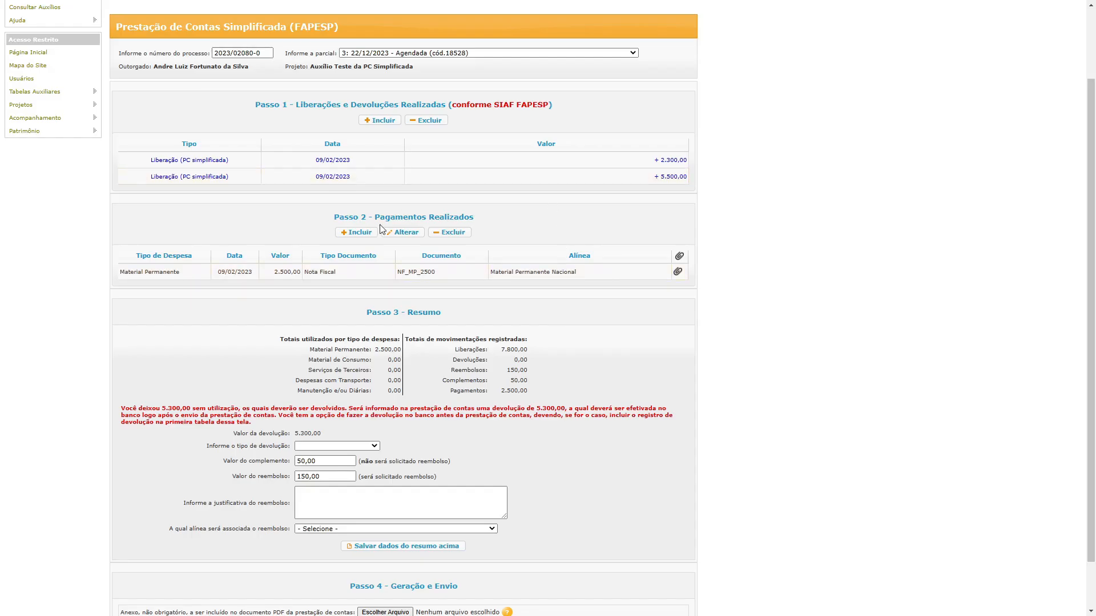
left_click(358, 233)
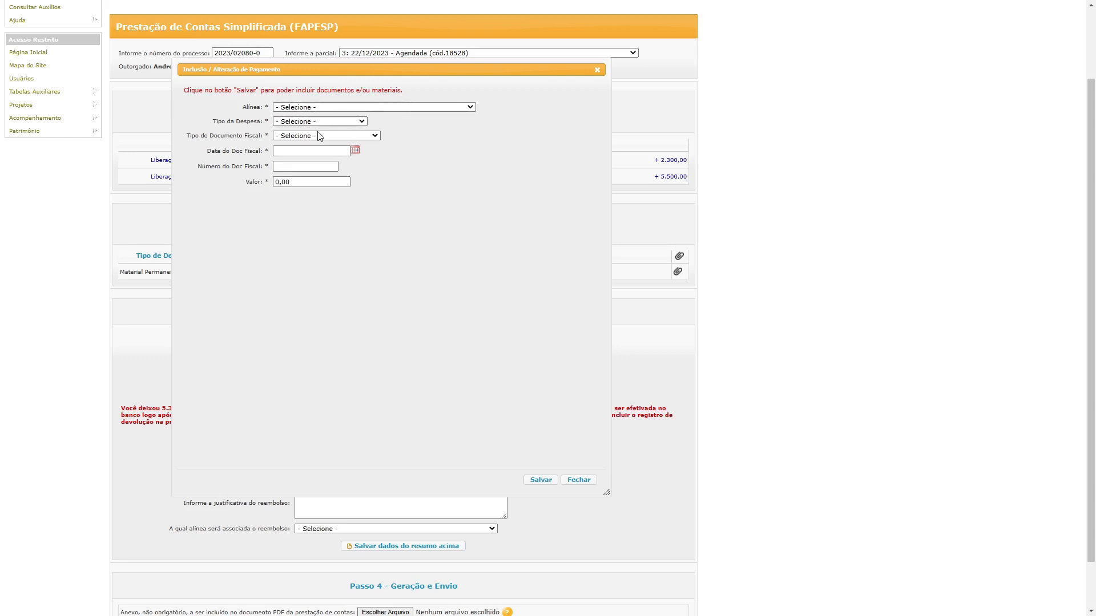
- Set alínea Material Permanente Nacional, type Material Permanente, and a Nota Fiscal dated 09/02/2023
key("Down")
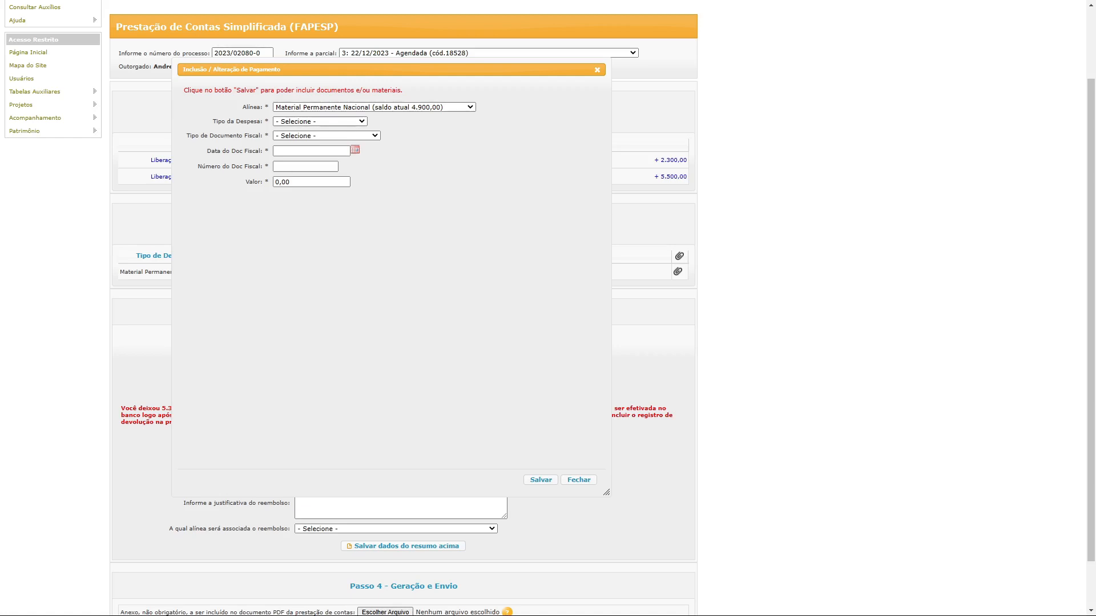
left_click(336, 244)
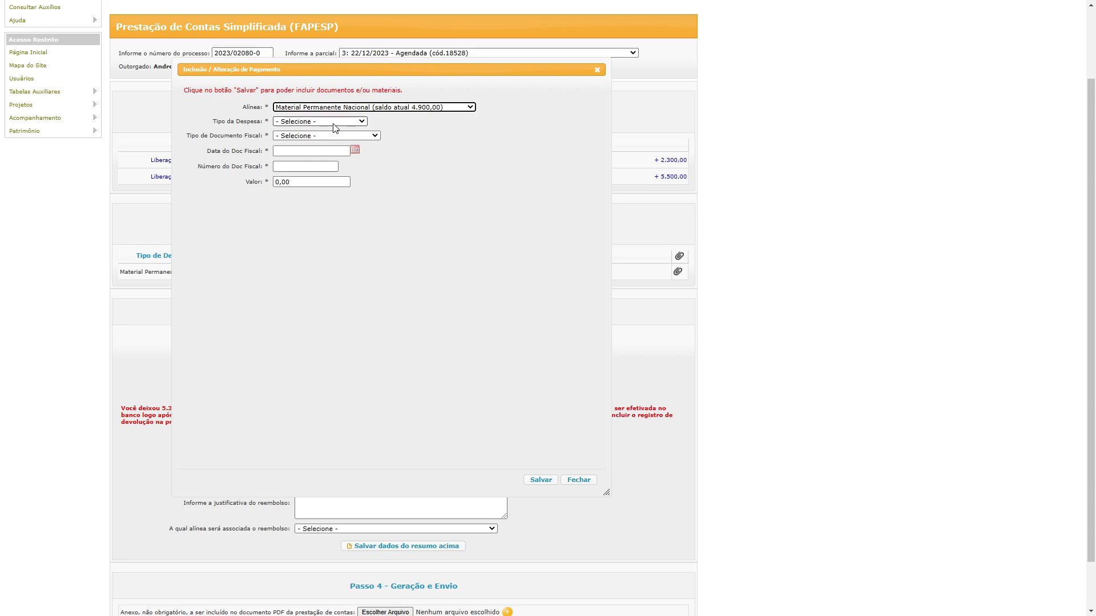
left_click(334, 165)
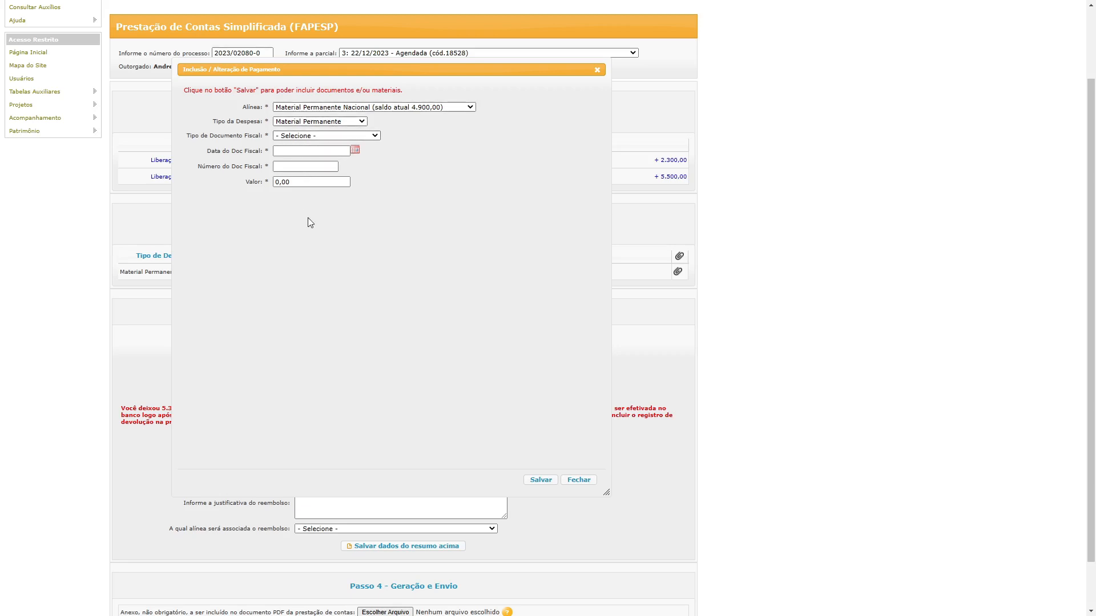
left_click(312, 237)
left_click(355, 149)
left_click(349, 207)
- Enter invoice number NF_MP_MC_5500 and value 4.800,00, then save the payment
left_click(290, 166)
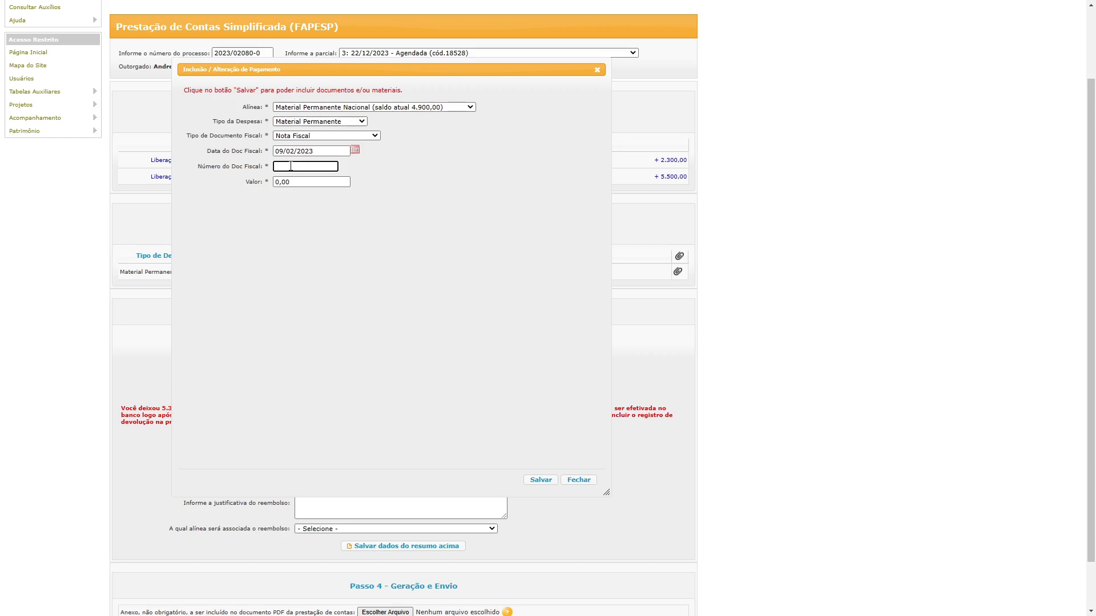
type("NF")
type("_N")
type("P")
type("_MC")
type("_5500")
left_click(290, 181)
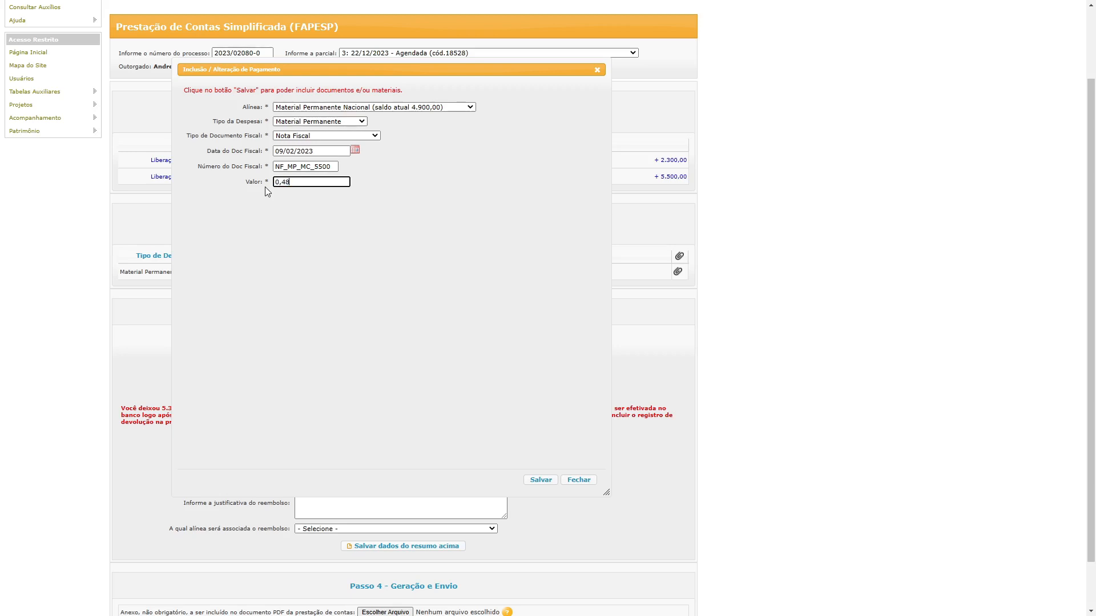
type("0")
key("Tab")
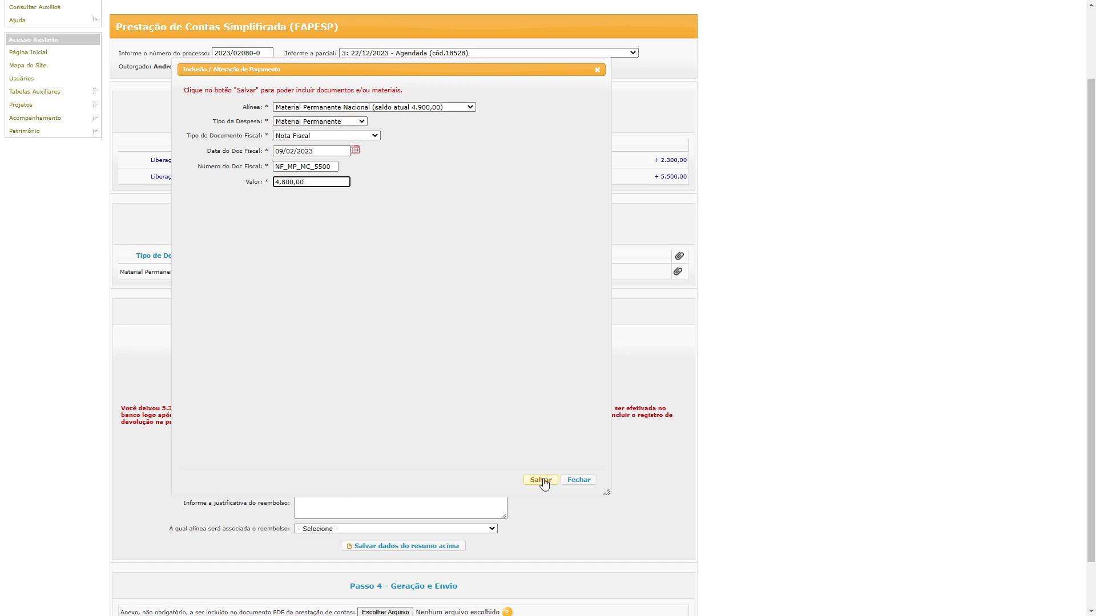
left_click(543, 482)
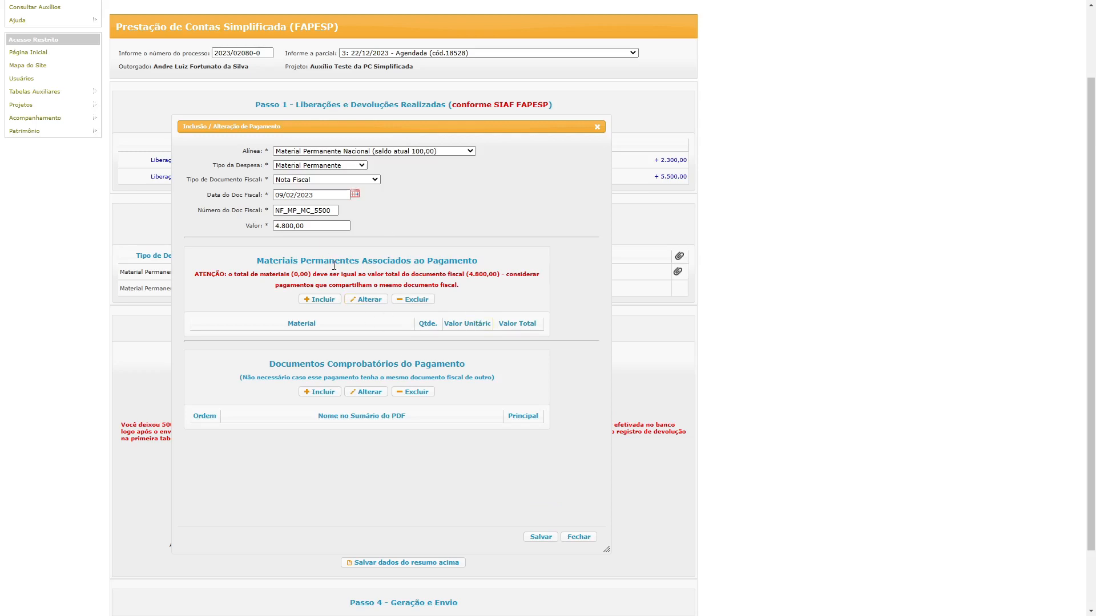
- Add a material line and search for NOTEBOOK as the item
left_click(319, 299)
left_click(496, 153)
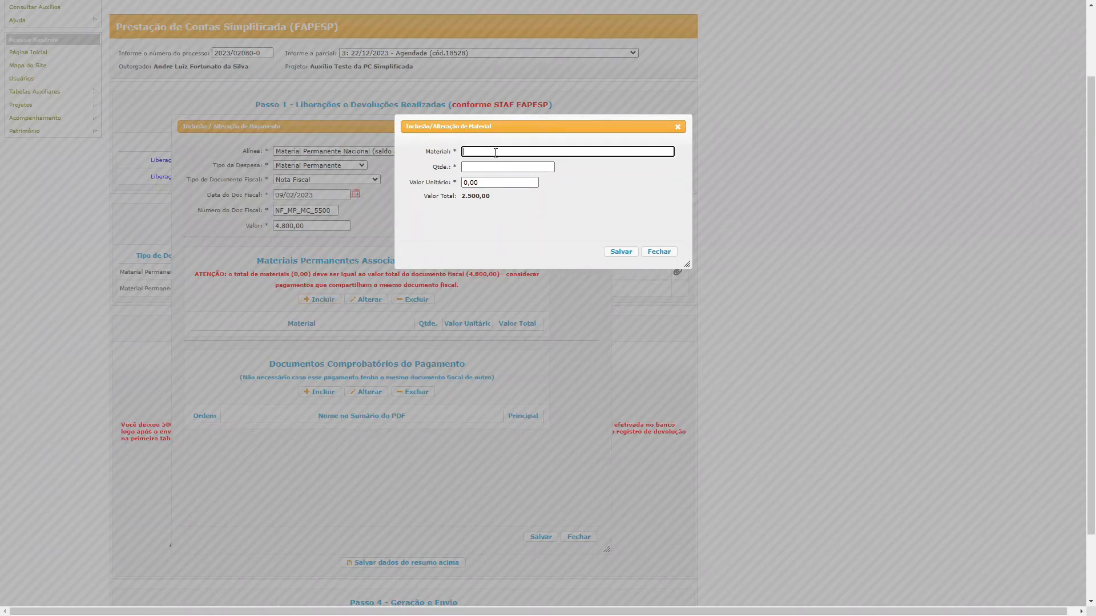
type("lap")
key("BackSpace")
key("BackSpace")
key("BackSpace")
type("note")
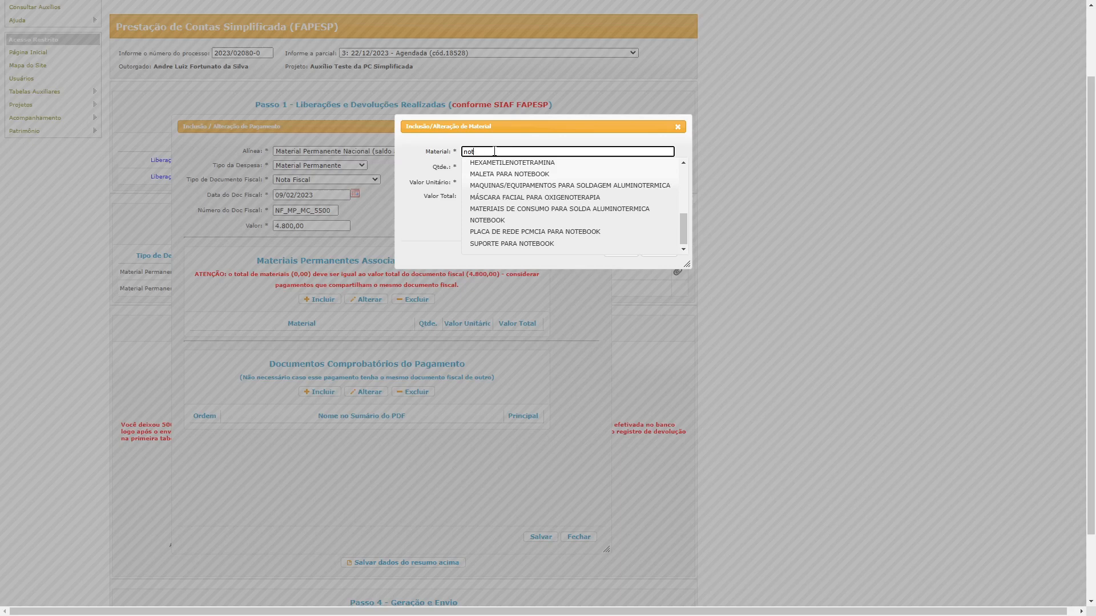
key("BackSpace")
type("laptop")
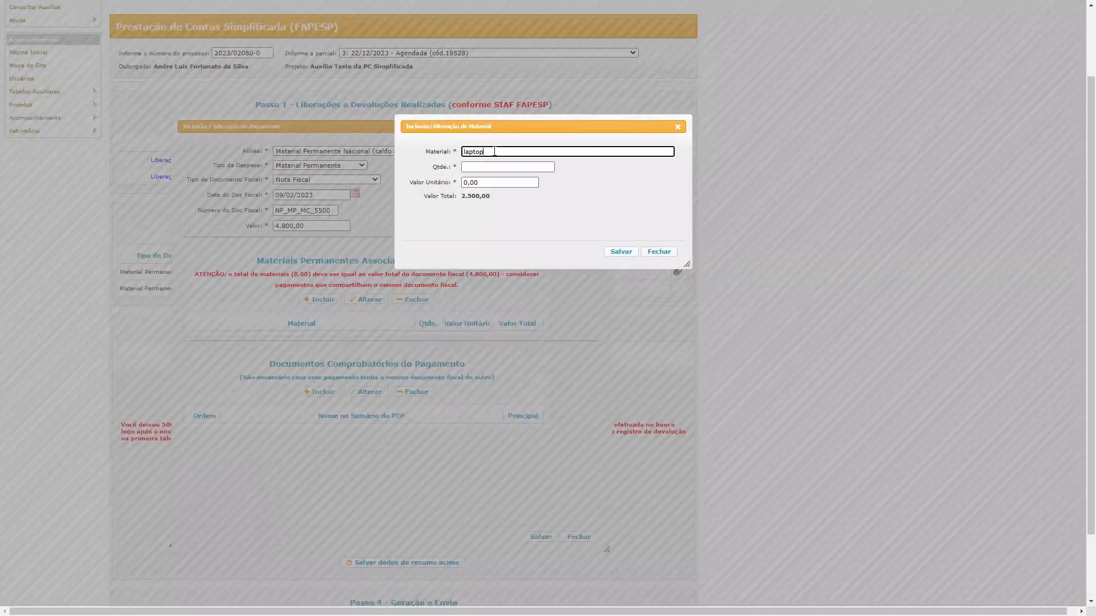
key("shift+Left")
key("shift+Left")
key("shift+Left")
key("shift+Left")
key("shift+Left")
key("shift+Left")
type("notebo")
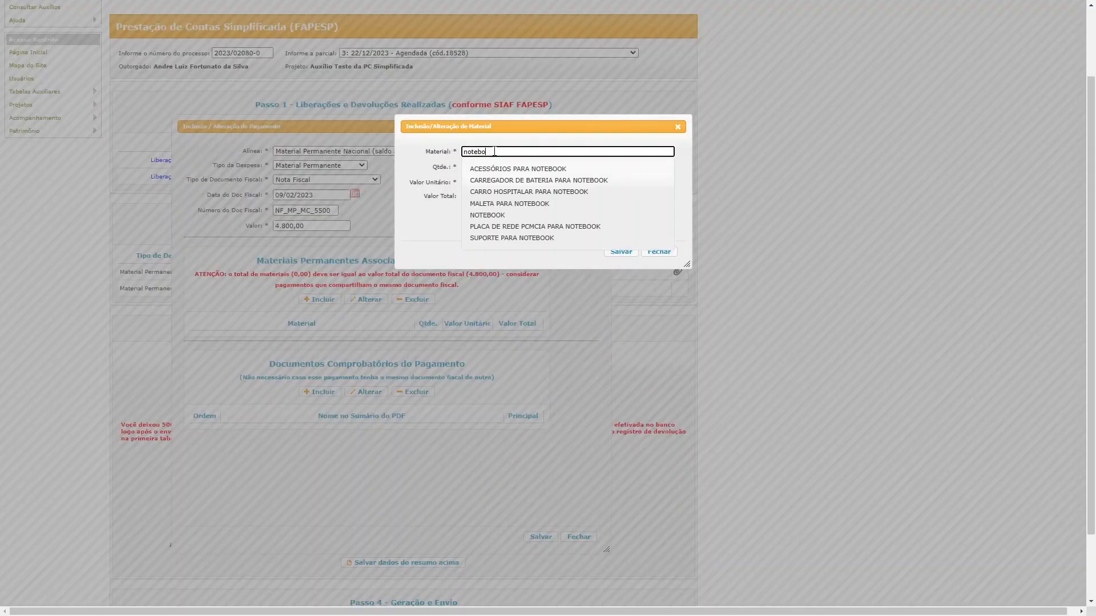
left_click(489, 215)
- Give the NOTEBOOK quantity 1 and unit price 4.800,00, and save the line
left_click(468, 166)
type("1")
double_click(468, 183)
left_click(463, 183)
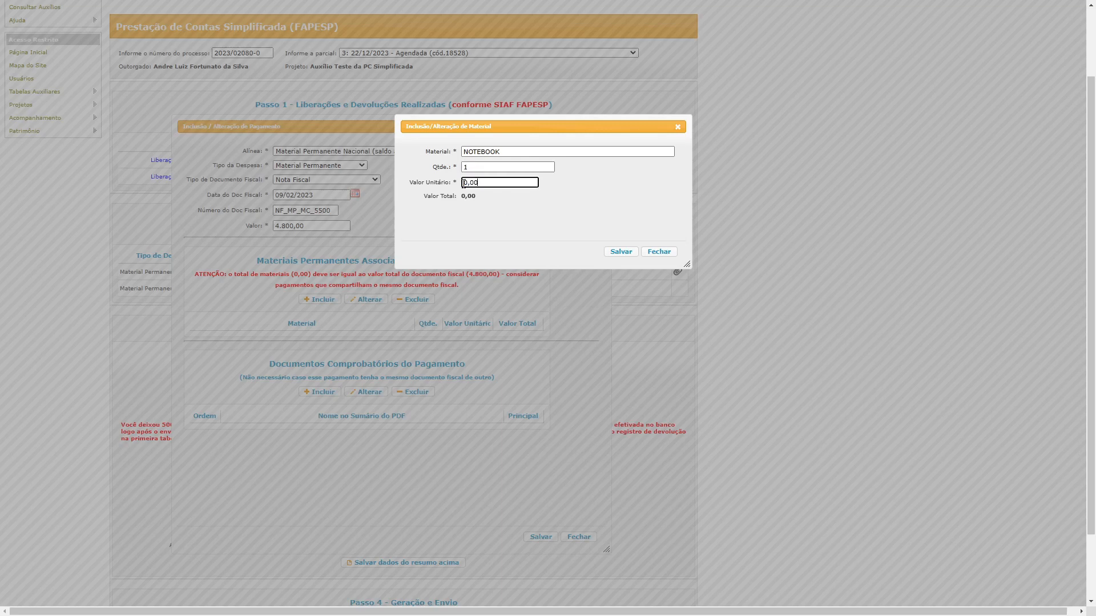
type("480000")
left_click(619, 252)
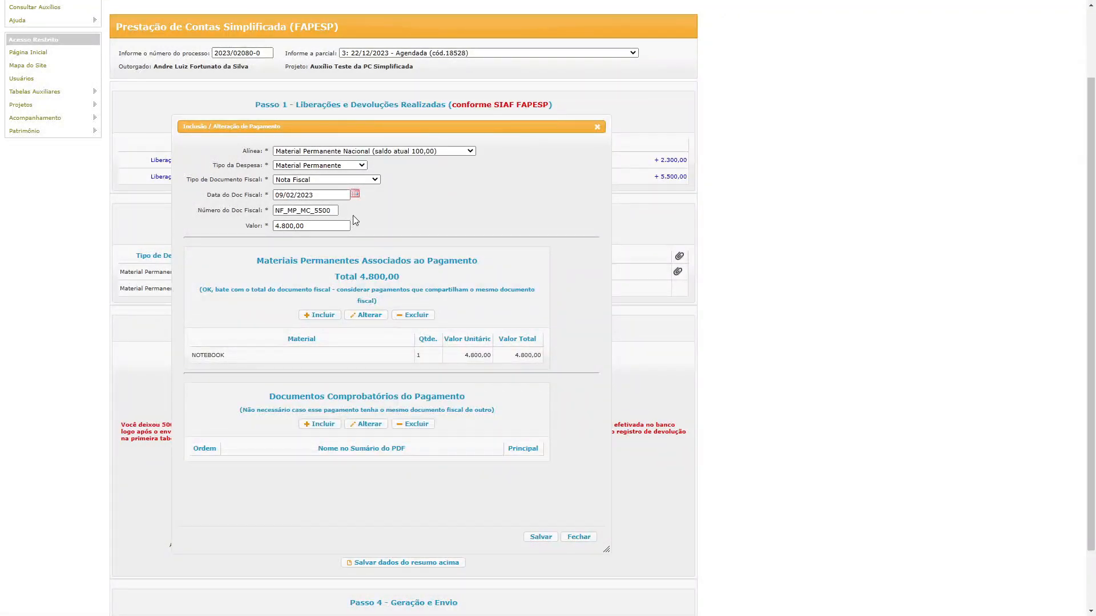
- Check the payment's invoice number NF_MP_MC_5500 and its 4.800,00 value
left_click_drag(335, 210, 277, 215)
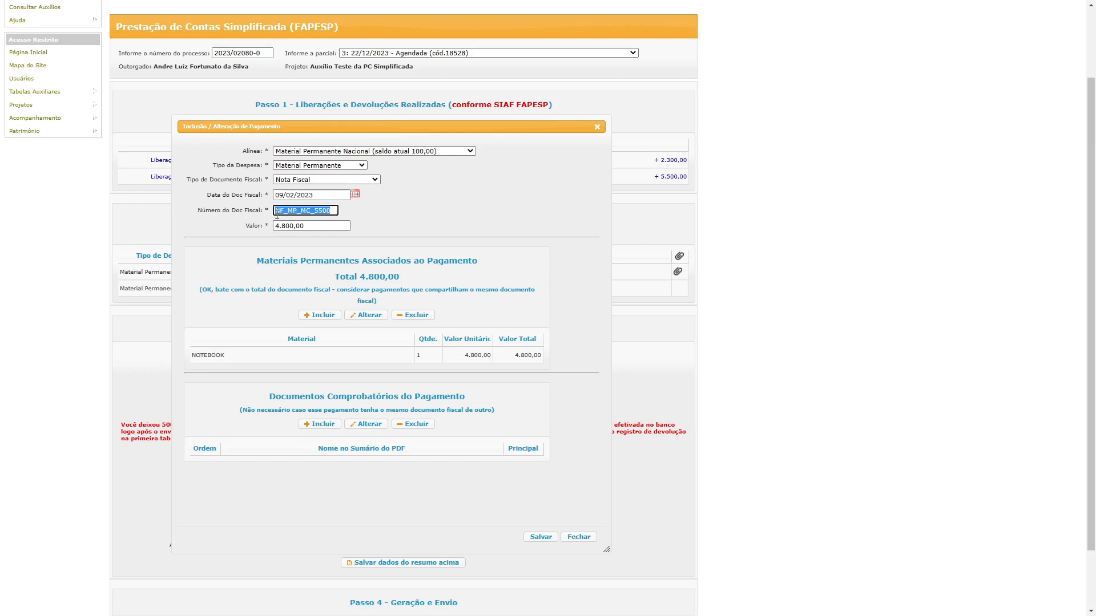
left_click(336, 211)
left_click_drag(312, 226, 274, 226)
left_click(320, 226)
left_click(385, 213)
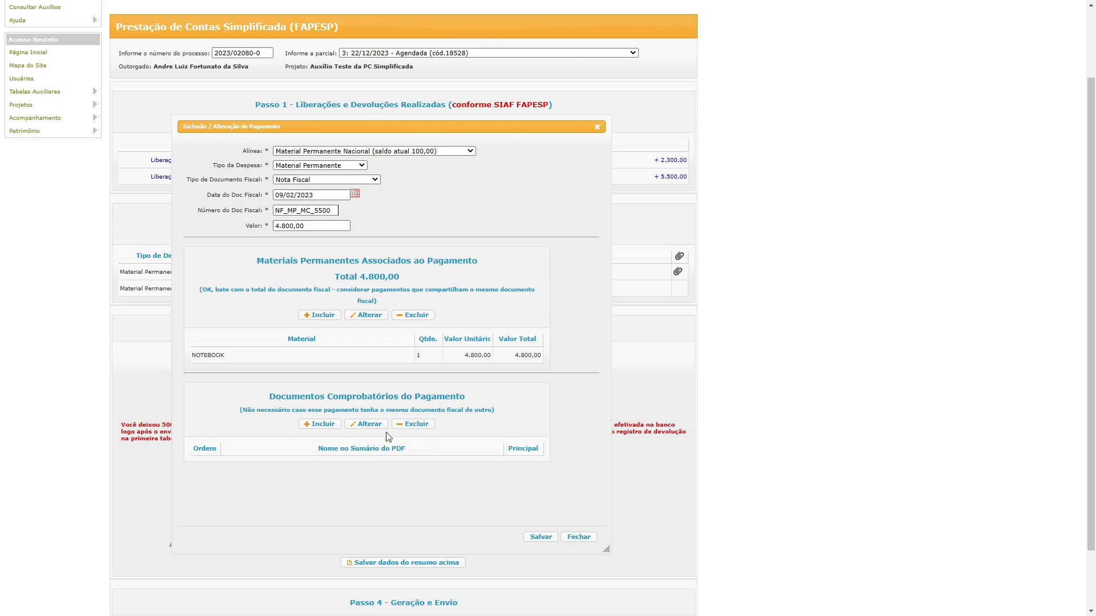
- Attach the NF_MP_MC_5500_FASTSHOP PDF as the main document and save the payment
left_click(331, 427)
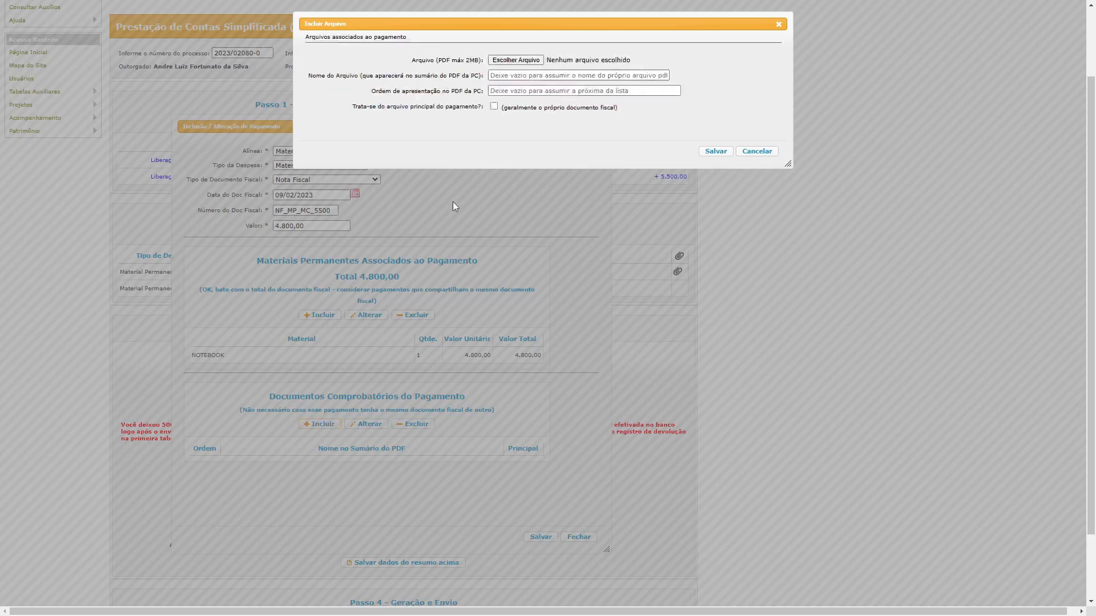
left_click(515, 60)
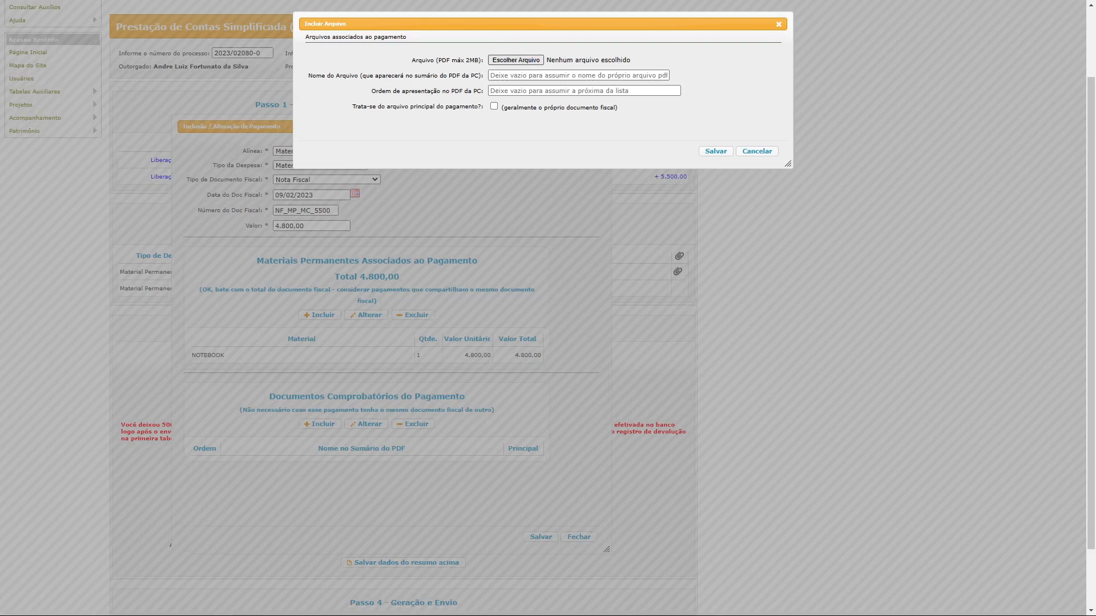
left_click(494, 106)
left_click(715, 151)
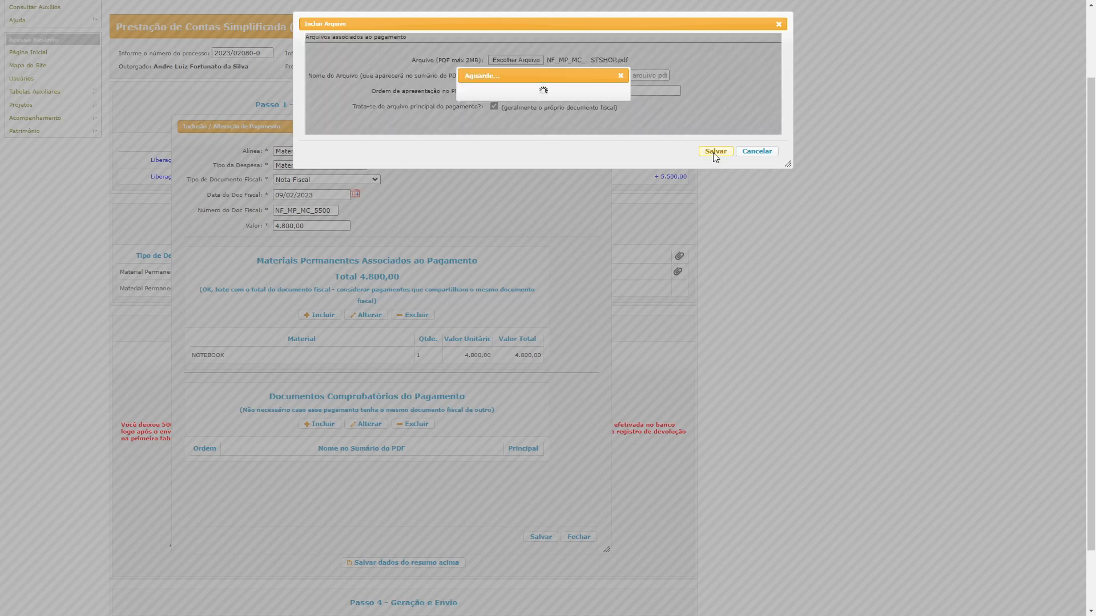
left_click(323, 465)
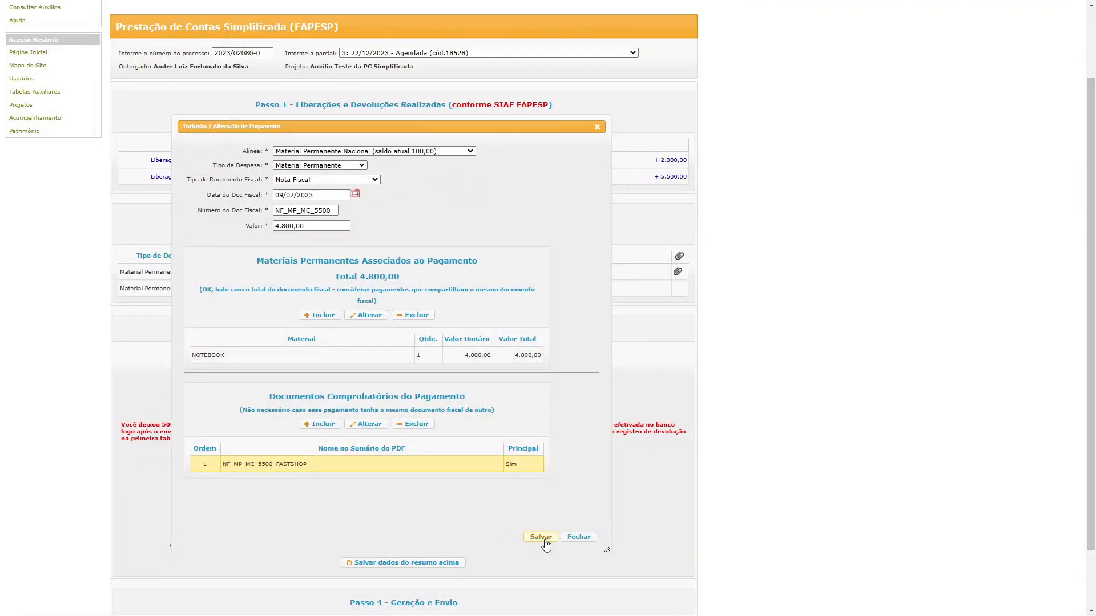
left_click(578, 538)
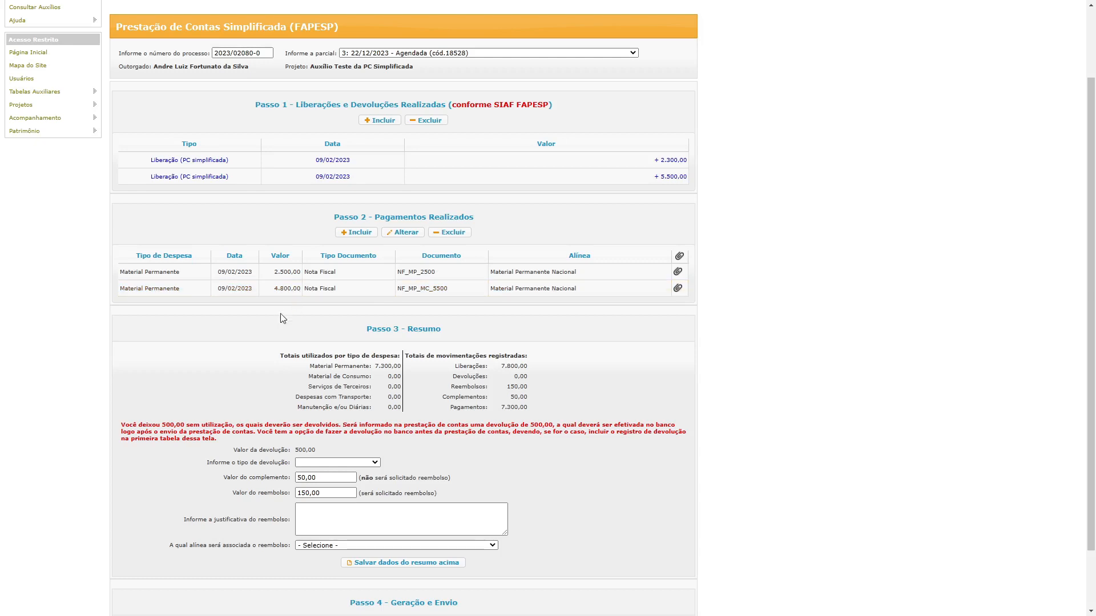
left_click(367, 234)
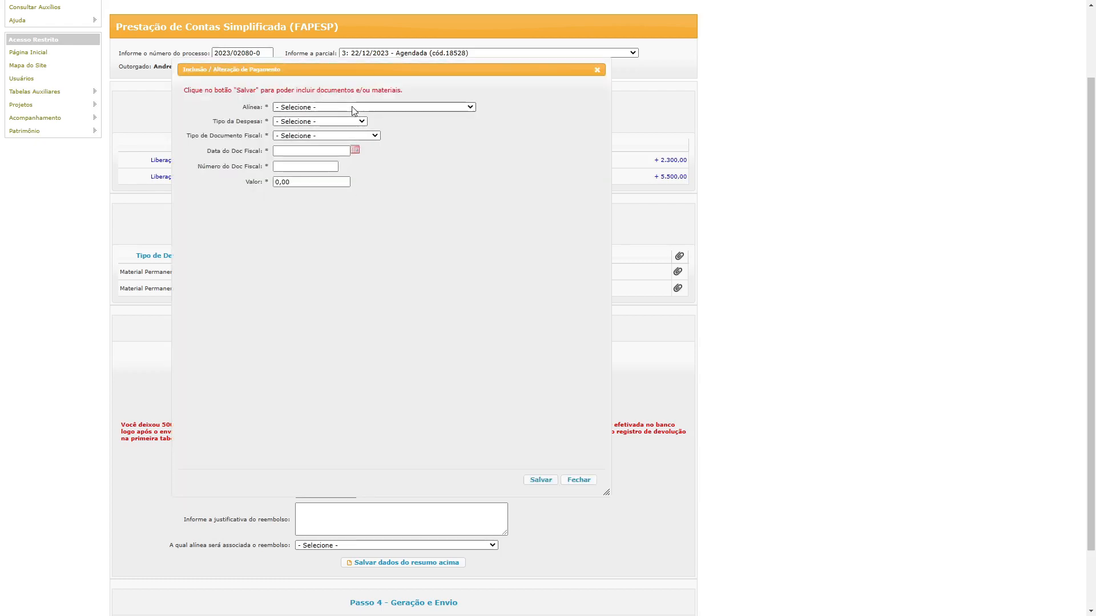
- Choose alínea Material de Consumo Nacional, type Material de Consumo, Nota Fiscal dated 09/02/2023
left_click(352, 128)
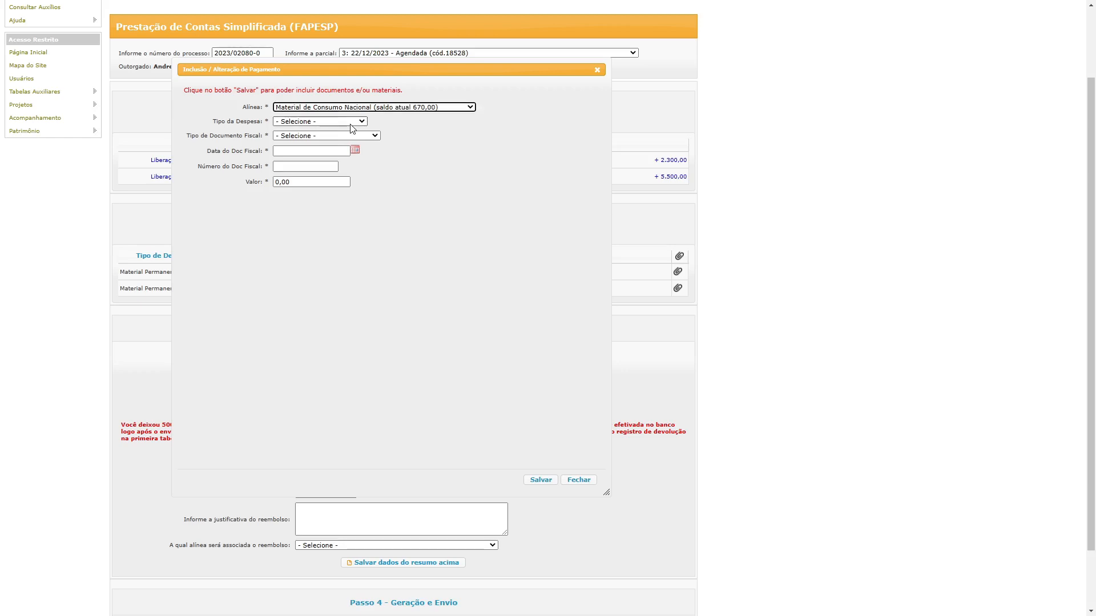
left_click(324, 158)
left_click(313, 137)
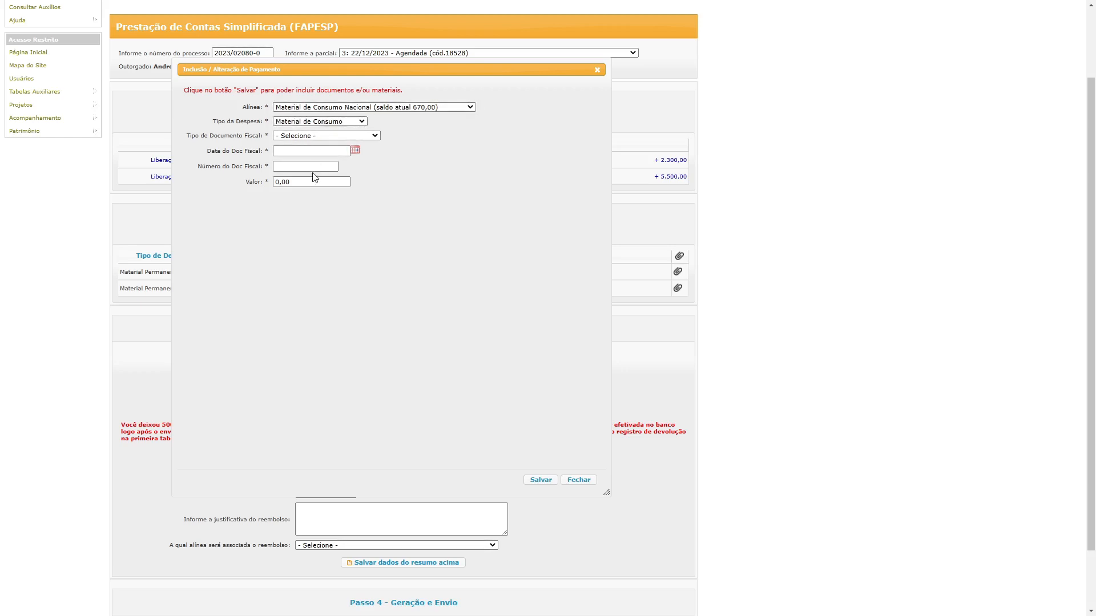
left_click(306, 236)
left_click(355, 150)
left_click(345, 205)
- Paste invoice number NF_MP_MC_5500 and enter 700,00 as the amount
left_click(293, 167)
type("NF_M5_MC_5500")
left_click(288, 181)
type("700,00")
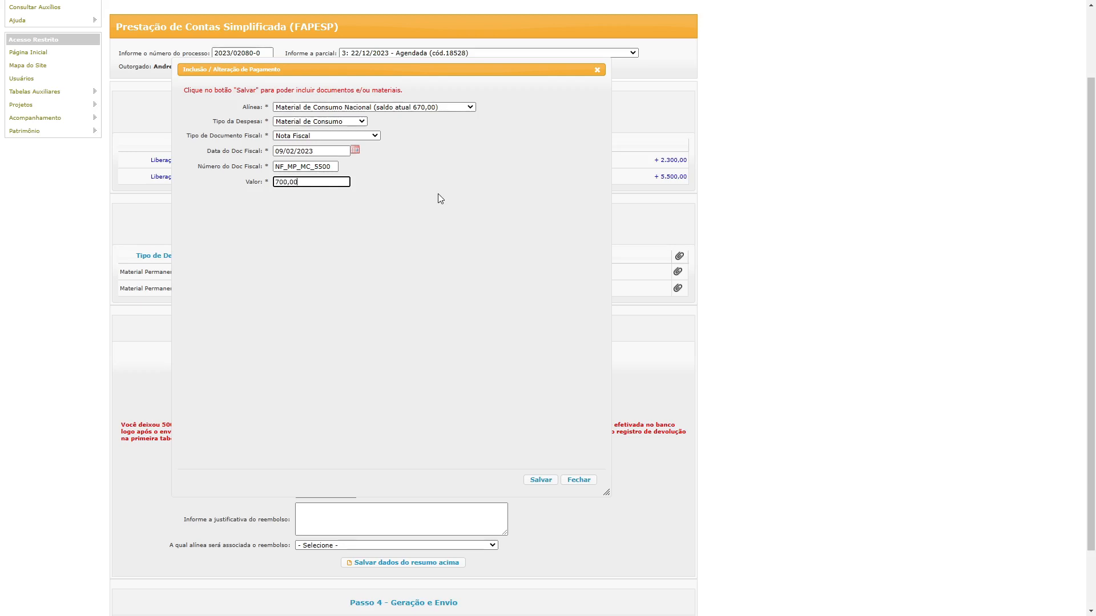
key("Tab")
- Save the 700,00 consumables payment and move the balance warning to the form's centre
left_click(540, 479)
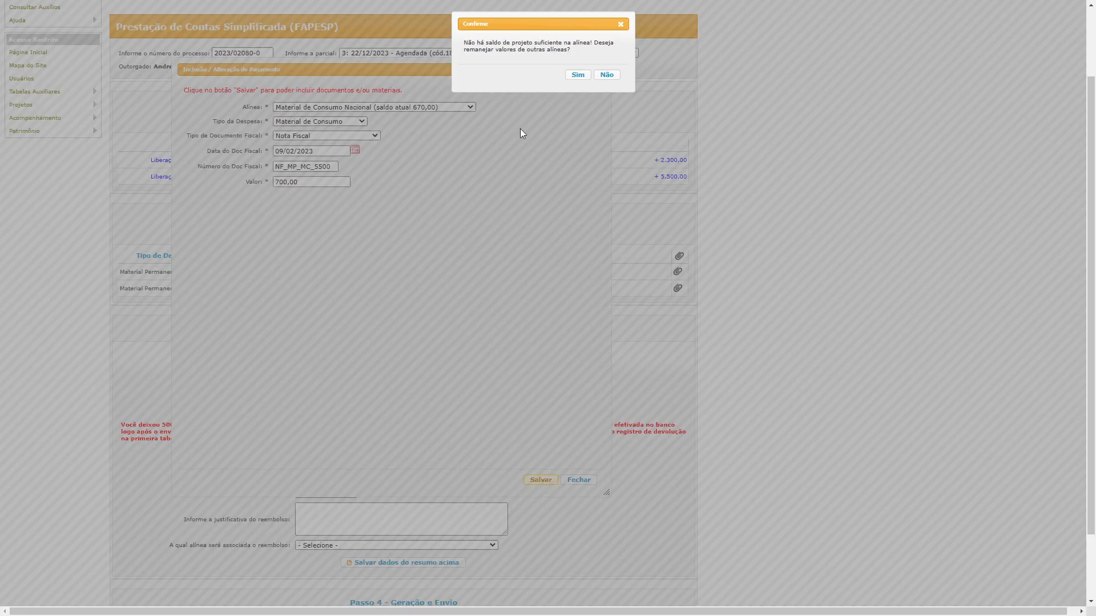
left_click_drag(525, 27, 359, 210)
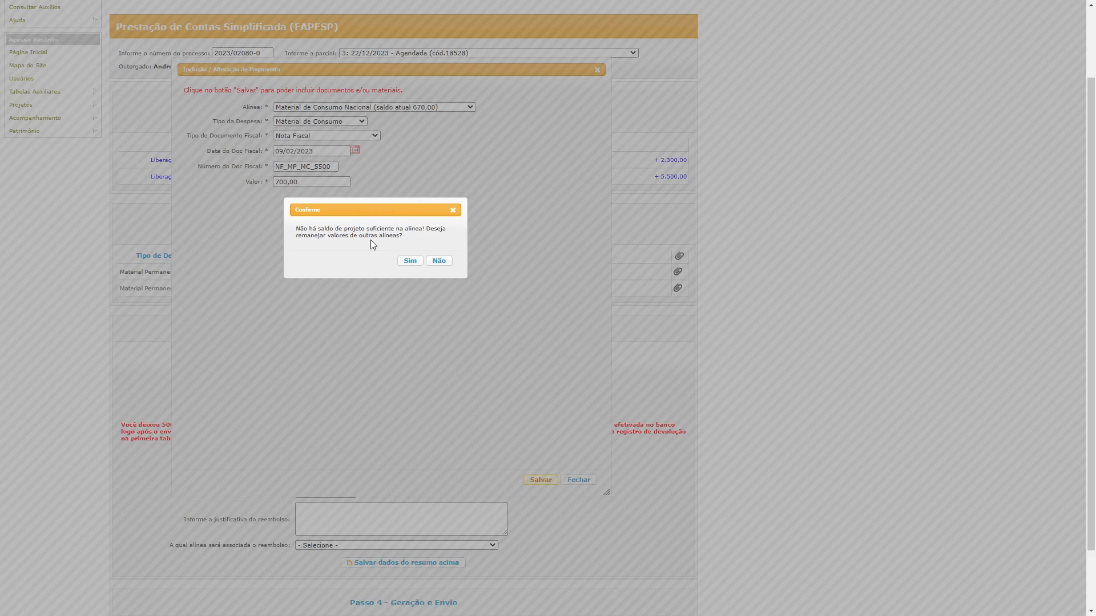
left_click_drag(387, 209, 375, 202)
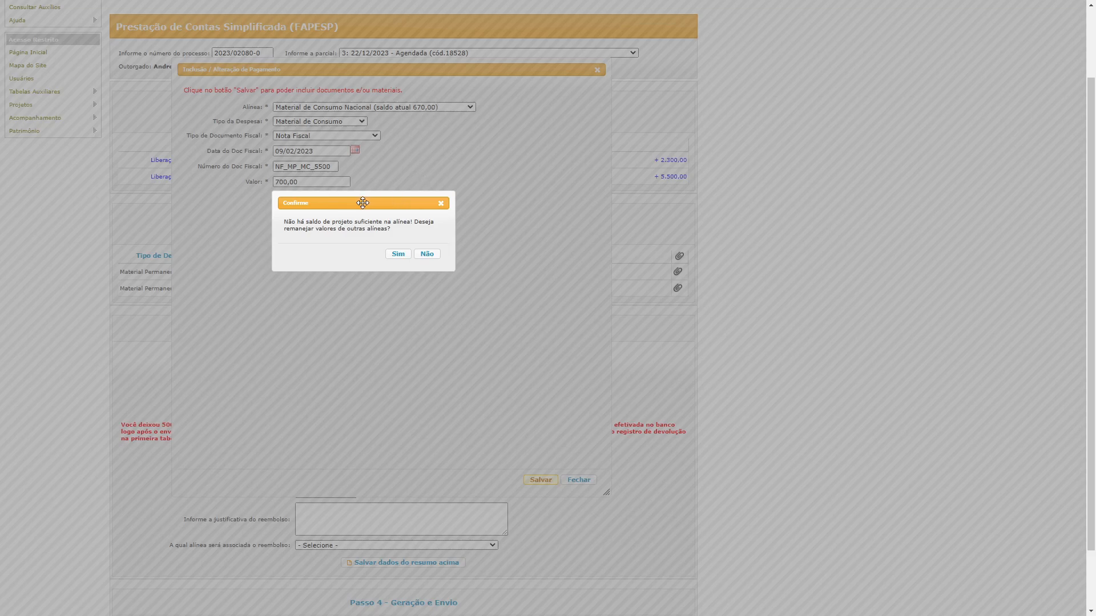
left_click_drag(363, 204, 364, 202)
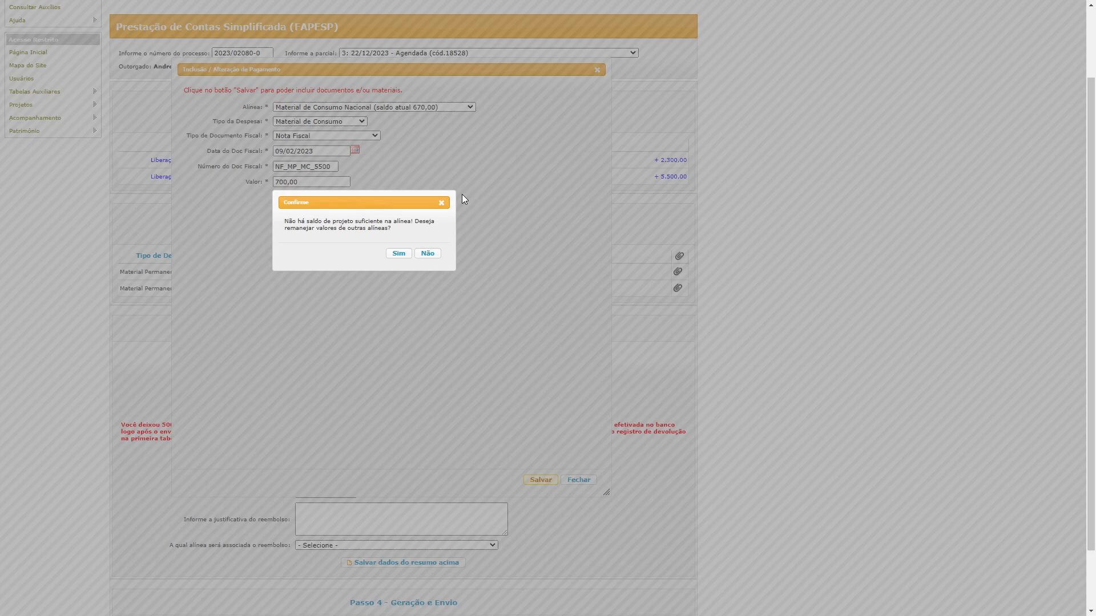
- Confirm with Sim to reallocate funds from other alíneas for the 700,00 consumables payment
left_click_drag(411, 201, 412, 202)
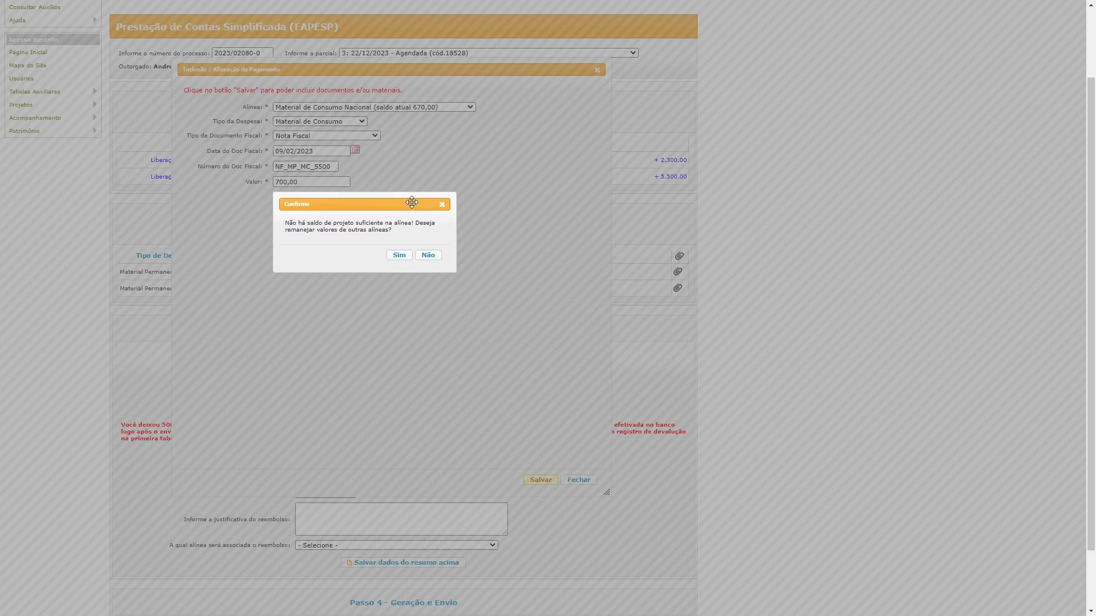
left_click(399, 257)
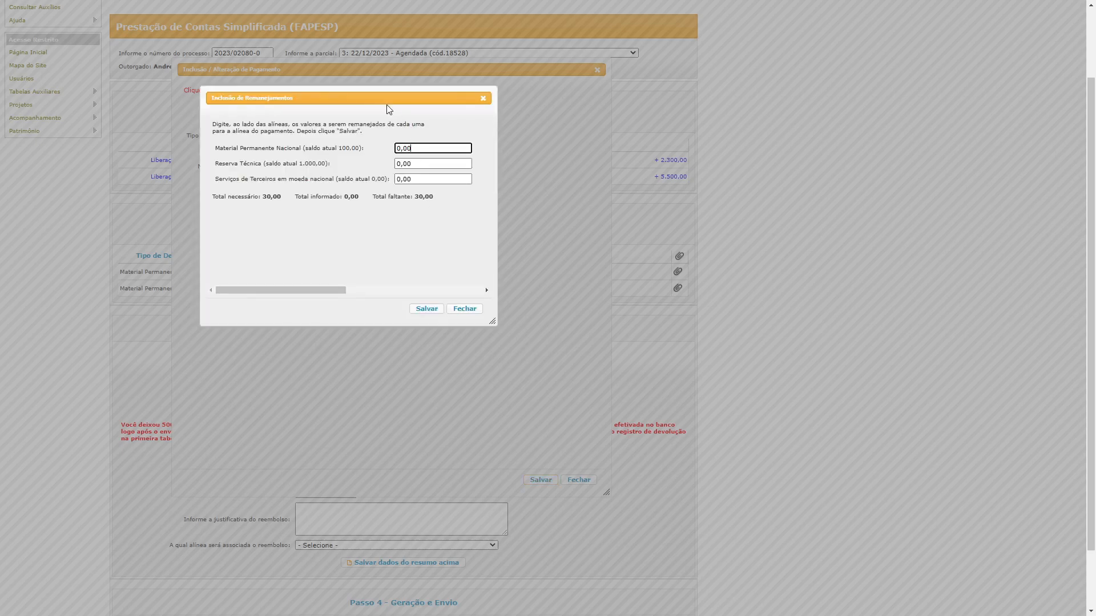
- Reposition the Remanejamentos window and check the 30,00 total needed
left_click_drag(385, 100, 396, 100)
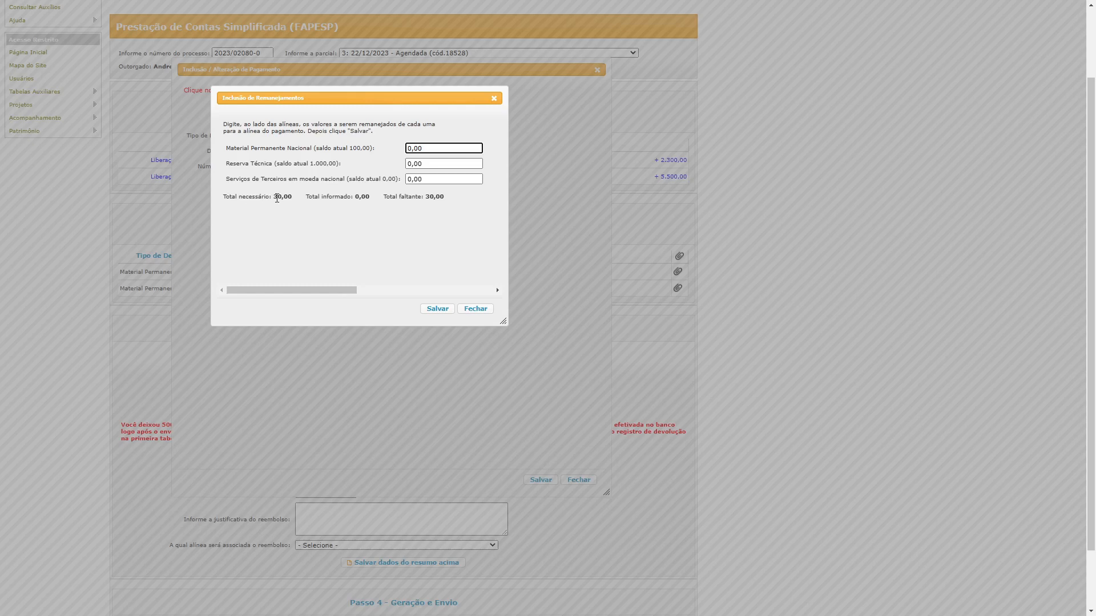
left_click_drag(275, 197, 293, 196)
left_click(294, 197)
left_click_drag(348, 98, 373, 192)
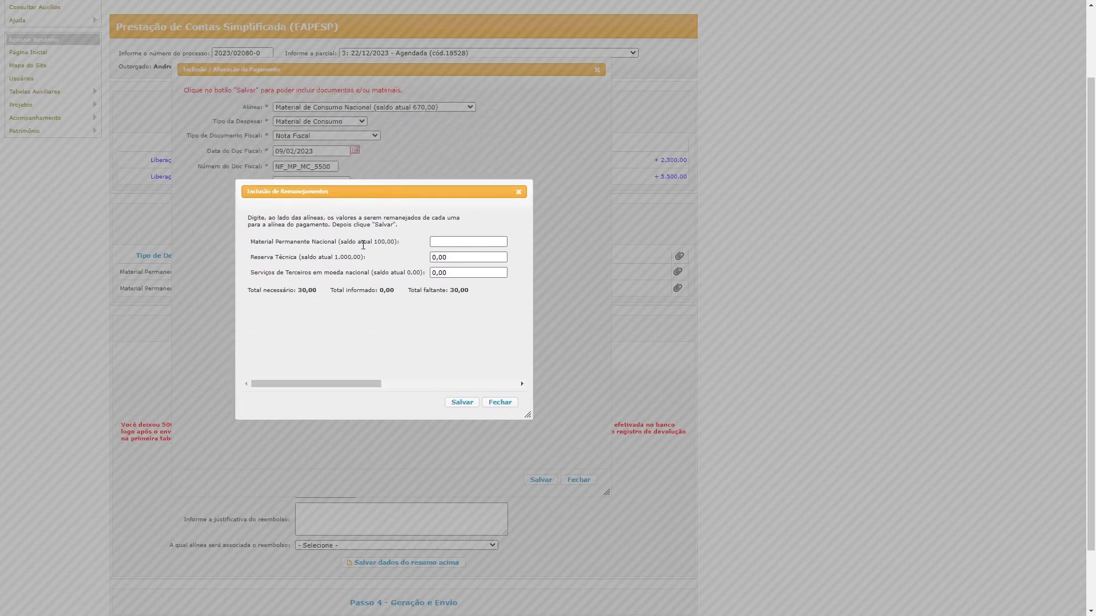
left_click_drag(293, 242, 317, 273)
left_click(316, 256)
- Enter 10,00 for Material Permanente Nacional, then review the Reserva Técnica amount and total informed
left_click(439, 241)
type("10,00")
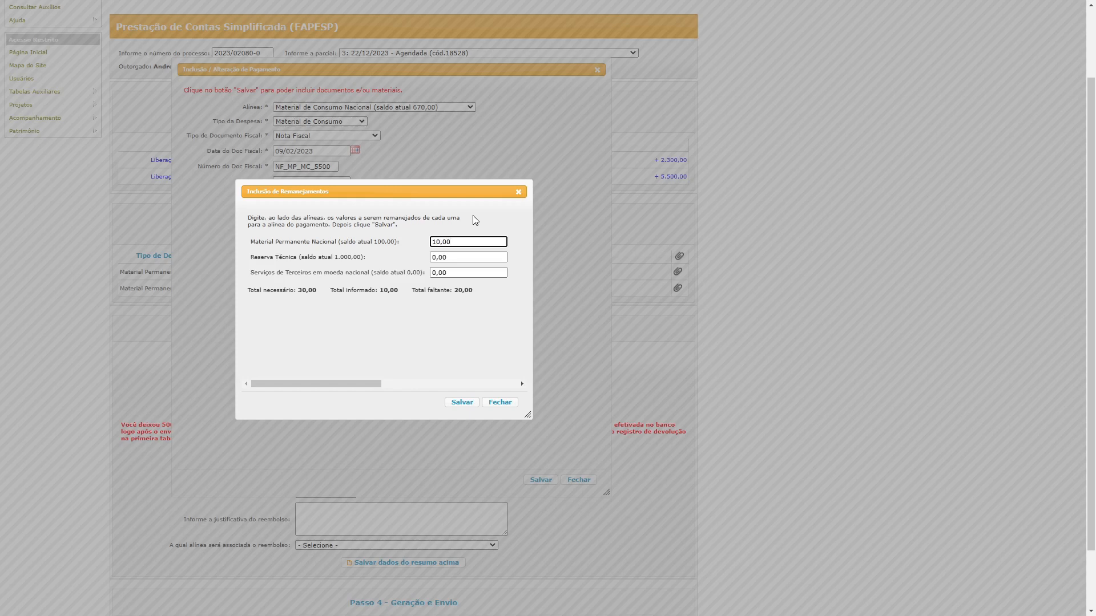
left_click(455, 257)
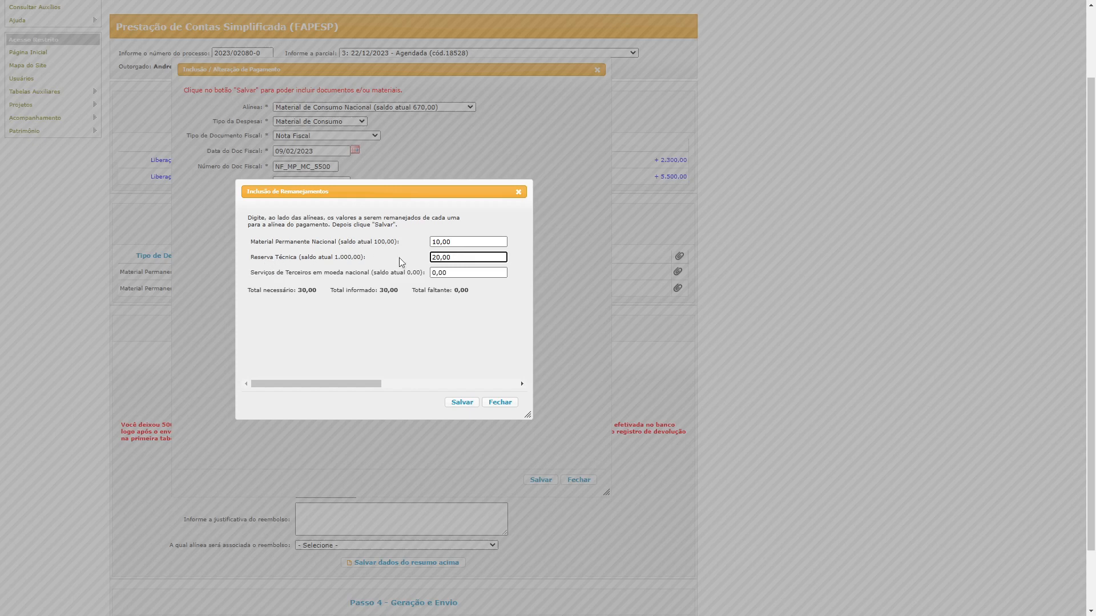
left_click(452, 242)
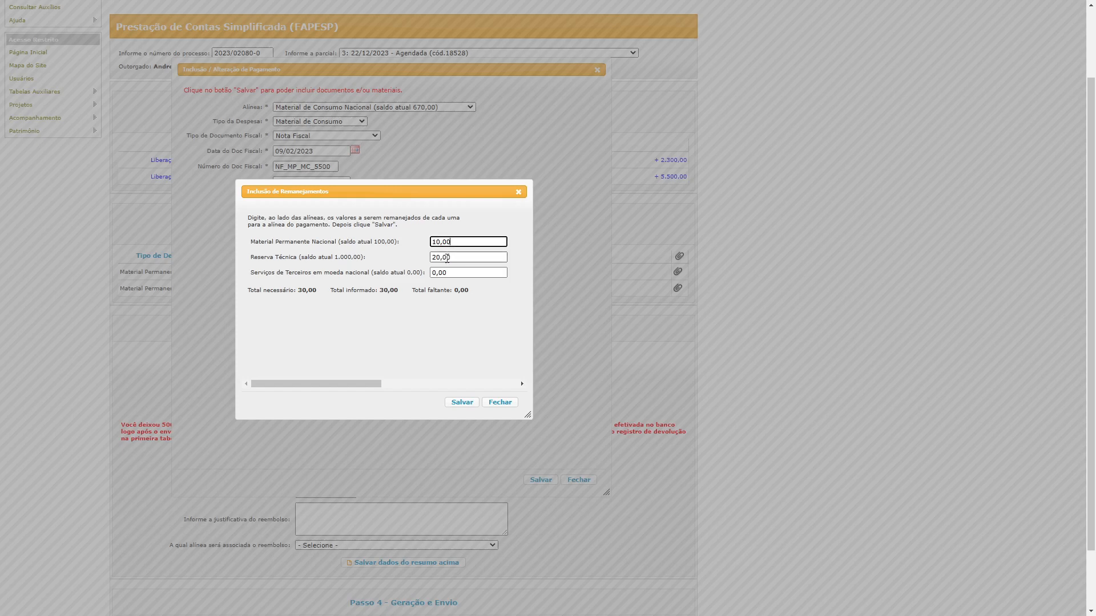
left_click(447, 258)
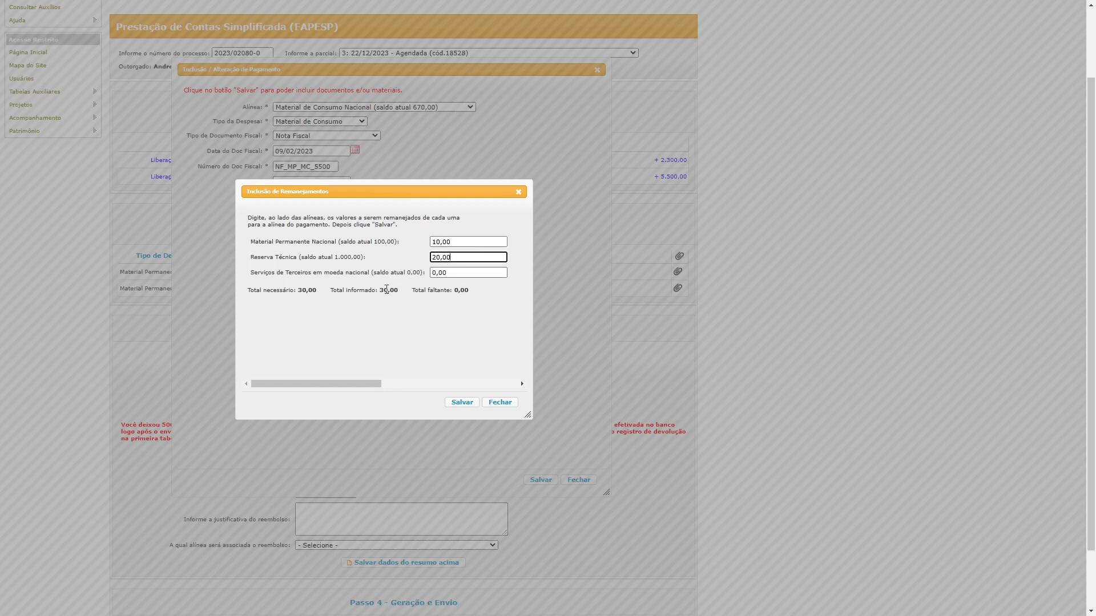
left_click_drag(380, 291, 385, 291)
left_click_drag(378, 291, 469, 291)
- Edit the Reserva Técnica amount and check the 10,00 still remaining of 30,00 needed
left_click(438, 260)
key("BackSpace")
left_click_drag(380, 291, 389, 291)
left_click(432, 291)
double_click(459, 290)
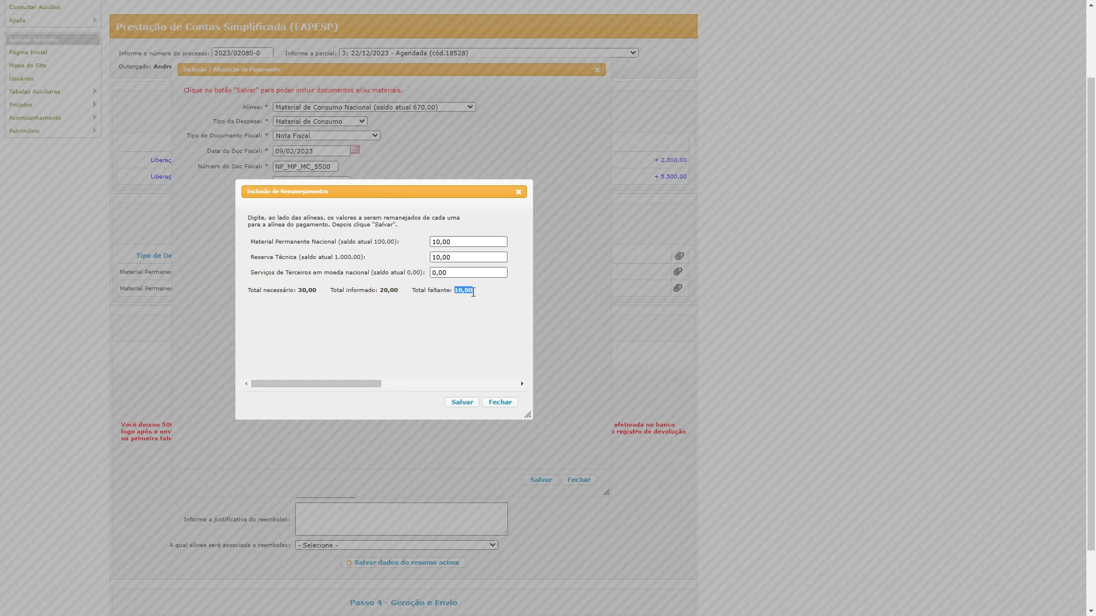
double_click(306, 290)
left_click(325, 292)
- Set Reserva Técnica to 20,00 and save the 30,00 reallocation
left_click(452, 261)
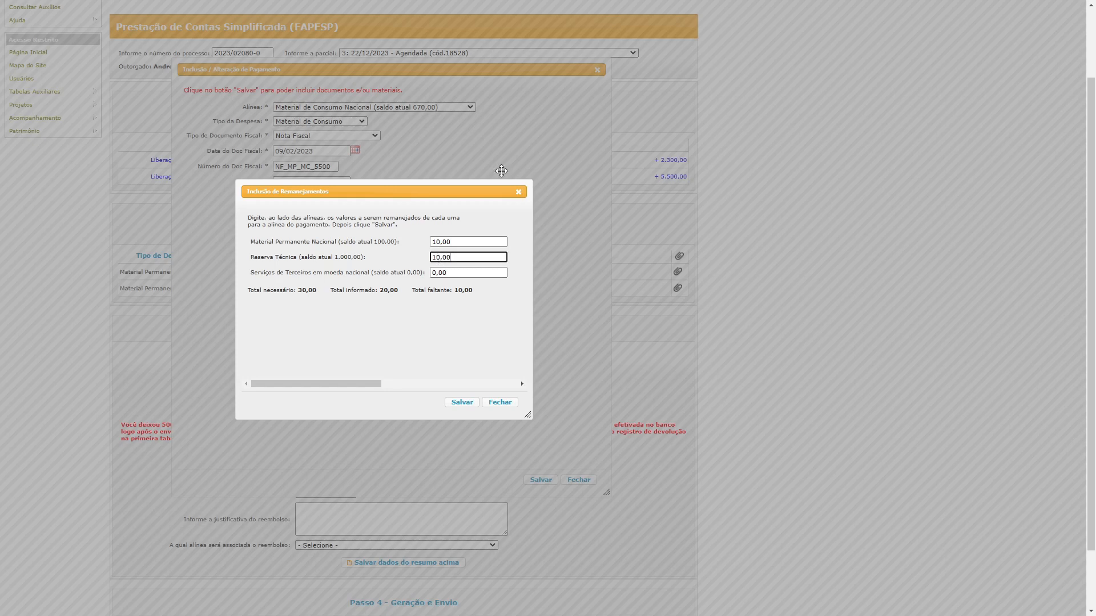
key("BackSpace")
key("BackSpace")
type("20,00")
left_click(469, 291)
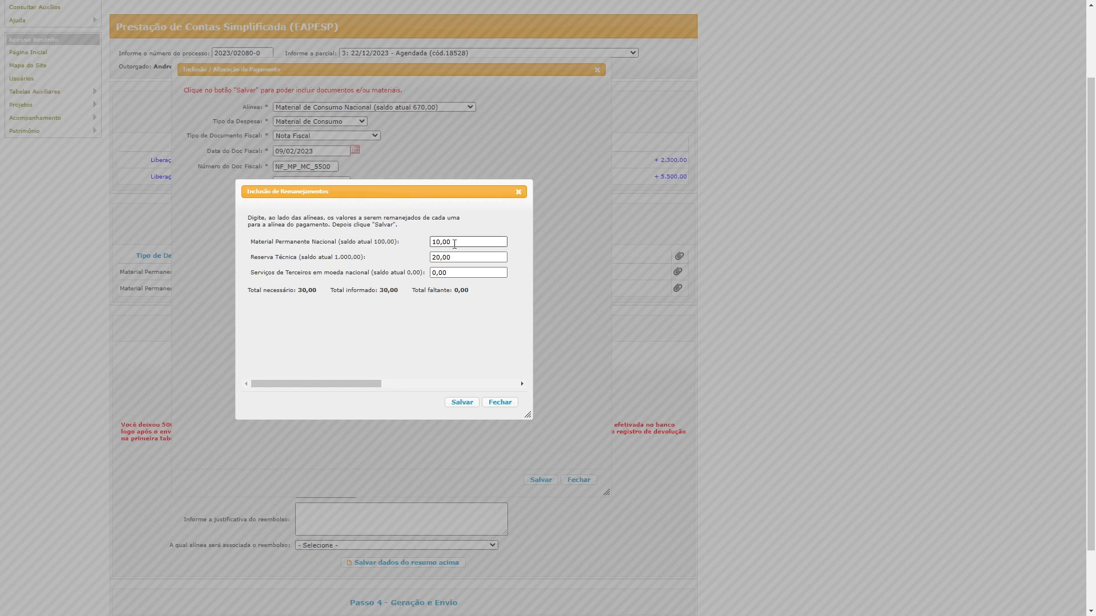
left_click_drag(270, 242, 318, 242)
left_click(319, 242)
left_click(469, 407)
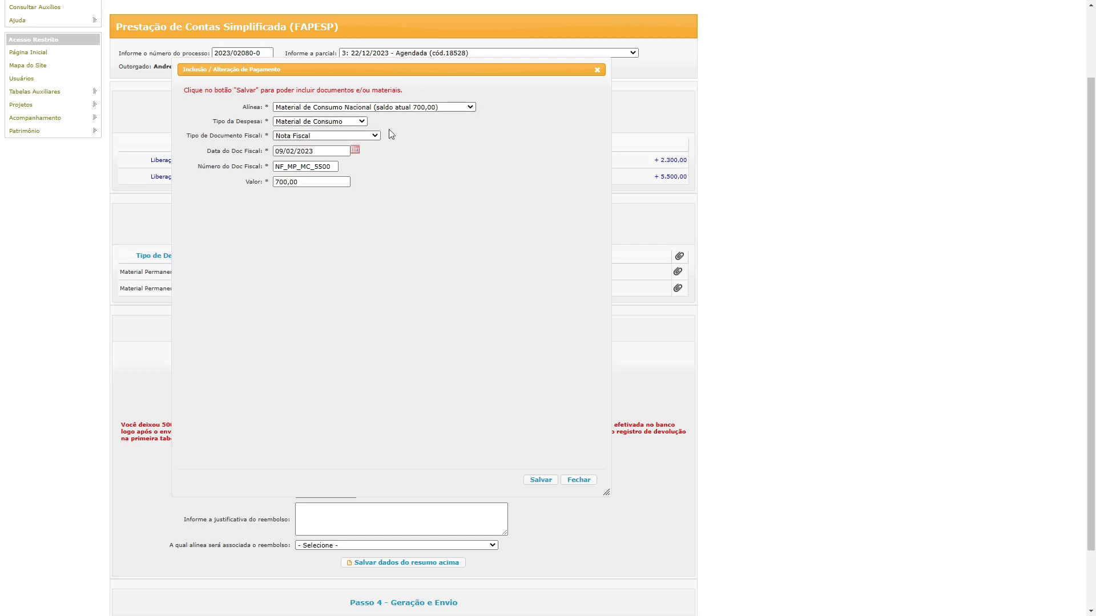
- Save the 700,00 payment and verify invoice NF_MP_MC_5500 in the payment form
left_click(311, 180)
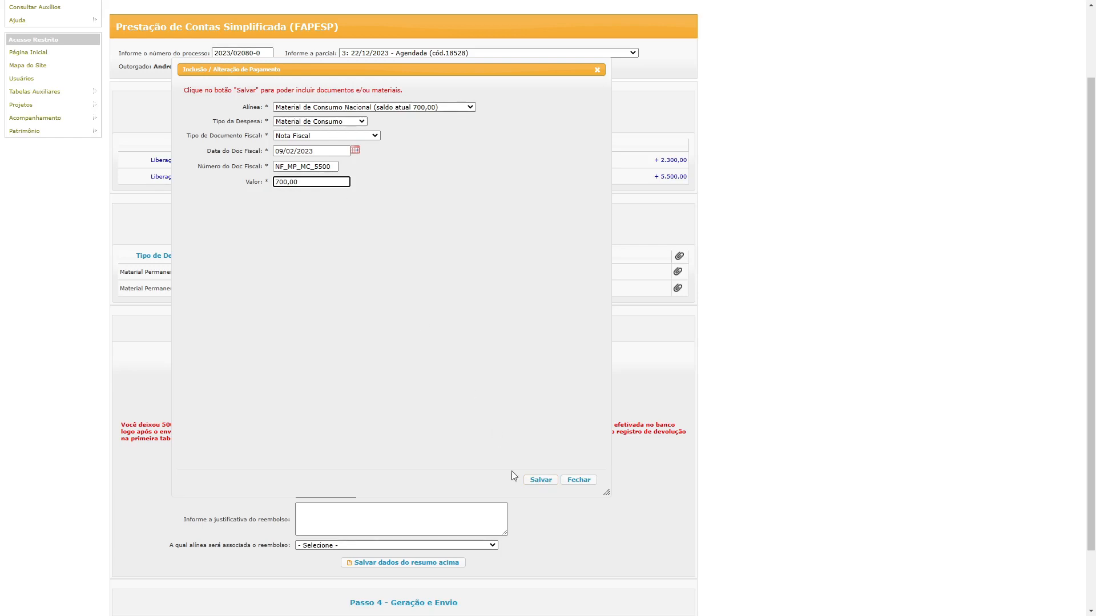
left_click(539, 480)
left_click(542, 481)
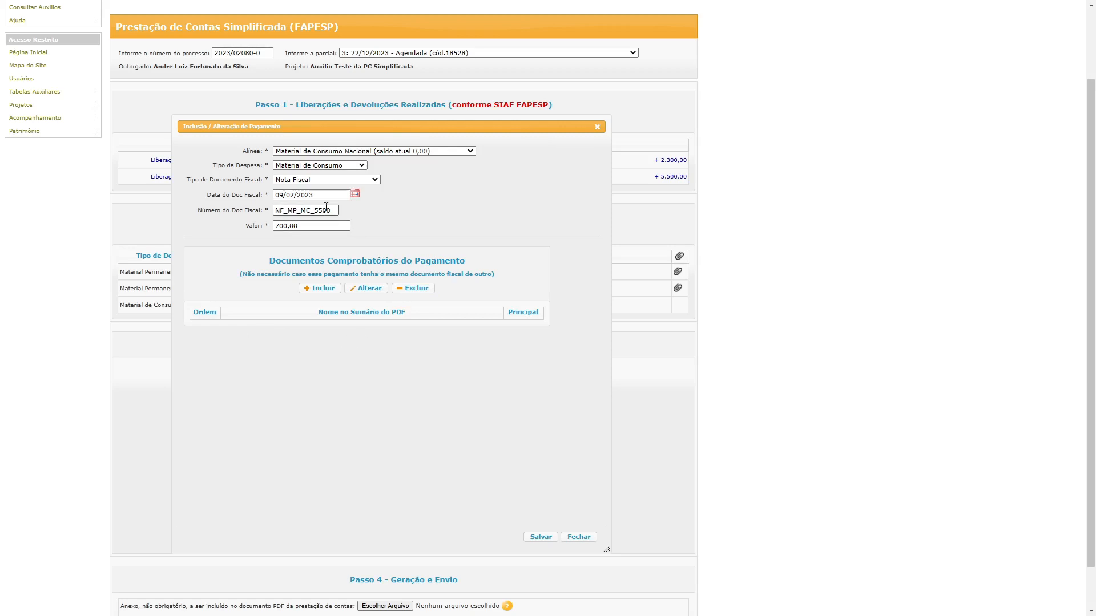
left_click_drag(333, 210, 277, 211)
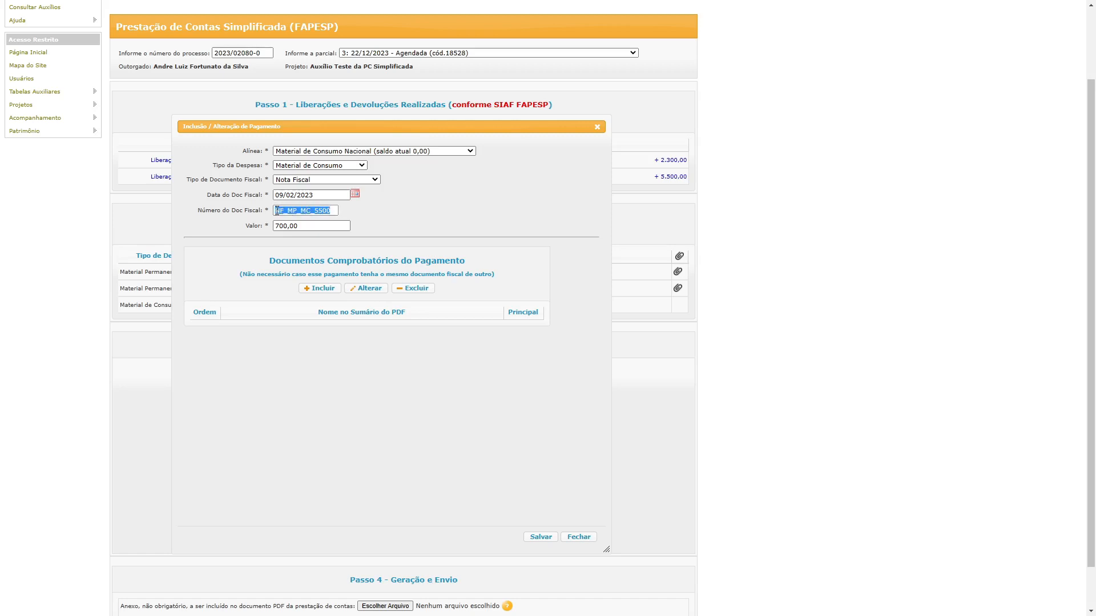
left_click(332, 210)
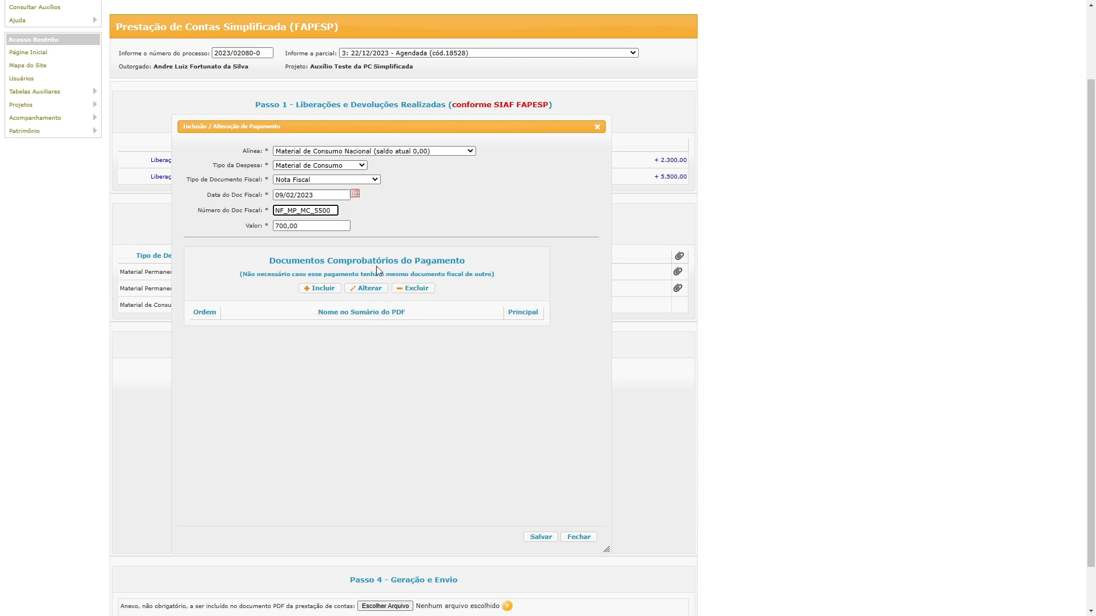
left_click(354, 214)
- Close the payment form and compare the 4.800,00 Material Permanente and Material de Consumo payment rows
left_click(577, 537)
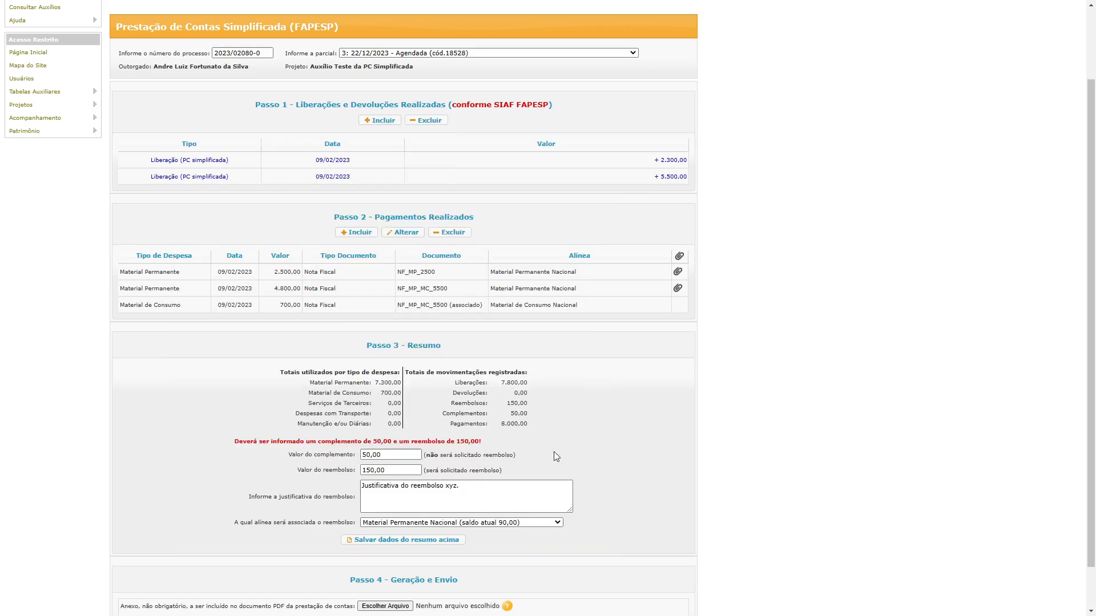
left_click(433, 288)
left_click(458, 309)
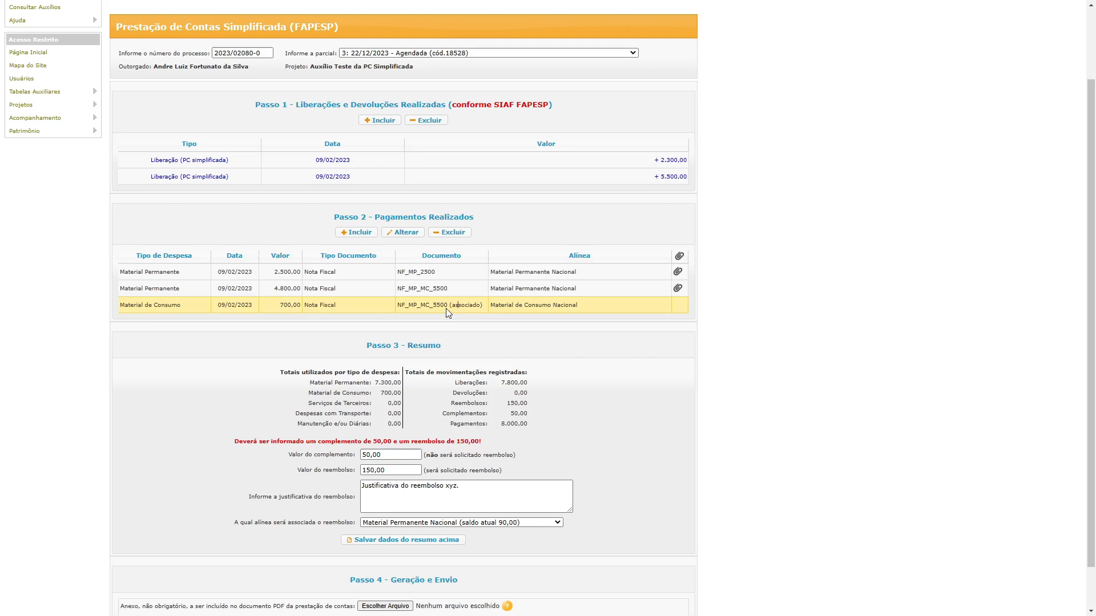
left_click(443, 289)
left_click(451, 305)
left_click(440, 290)
left_click(451, 305)
left_click(451, 289)
left_click(455, 308)
left_click(450, 289)
left_click(441, 305)
left_click(438, 294)
left_click(441, 306)
scroll(481, 333, "down", 1)
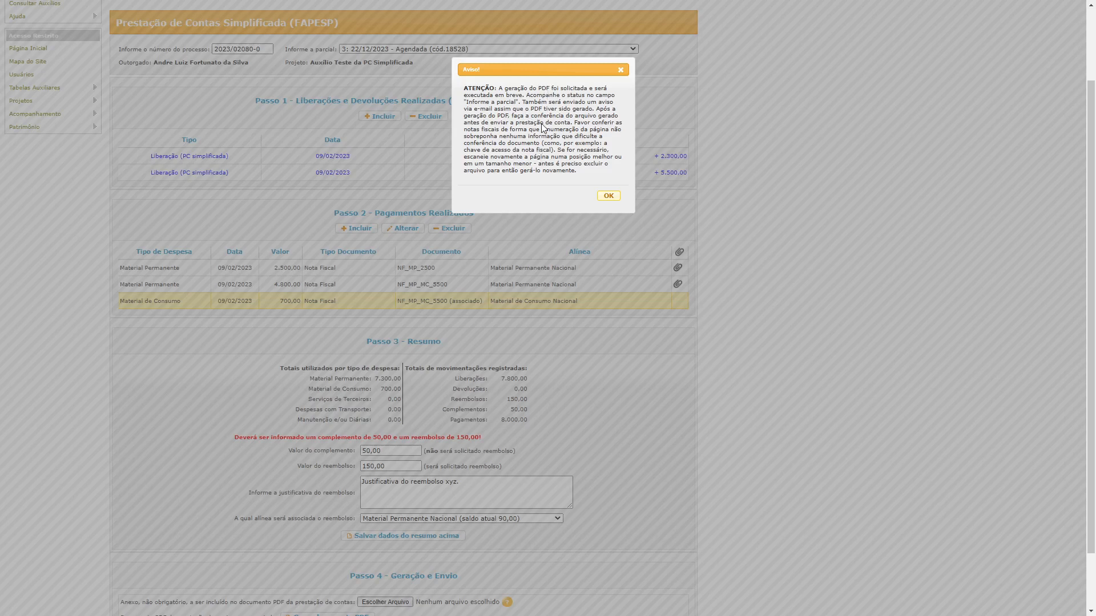
- Acknowledge the PDF generation notice and open the generated prestação de contas PDF
left_click(606, 197)
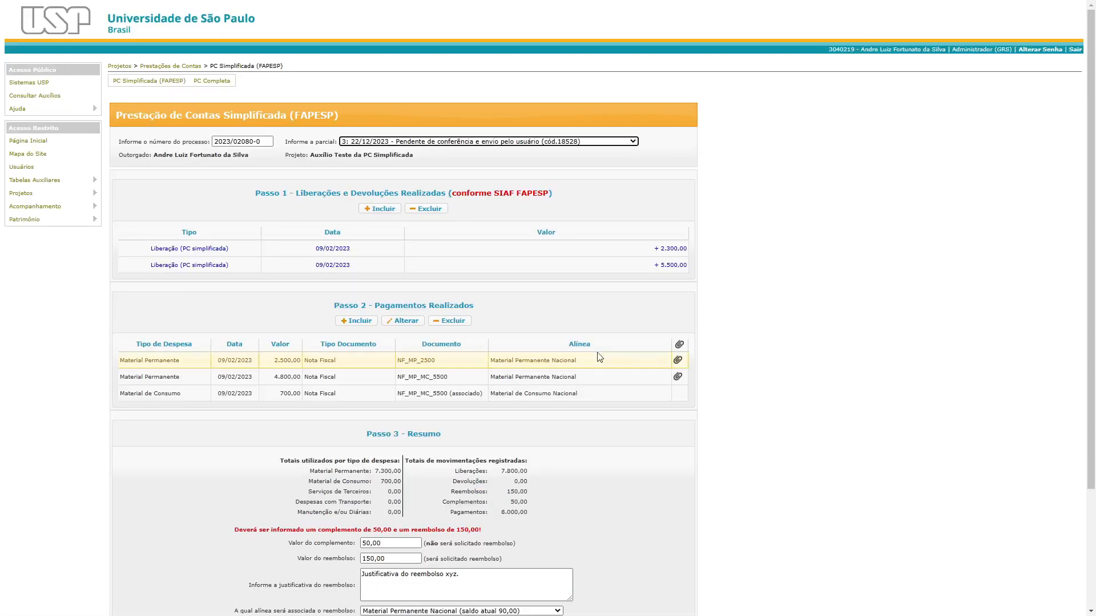
left_click(634, 163)
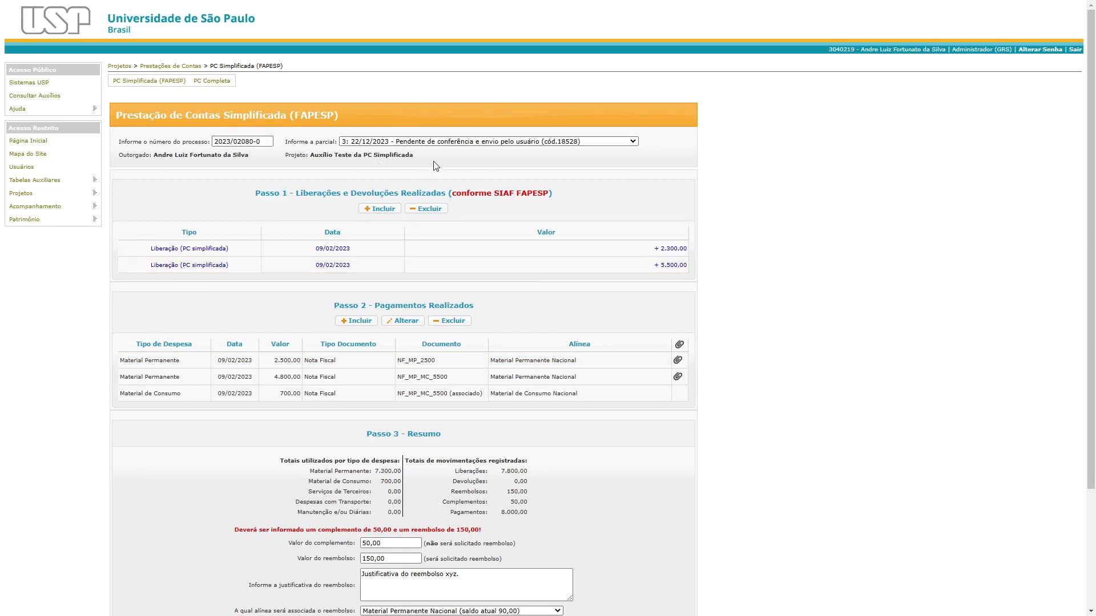
scroll(434, 168, "down", 3)
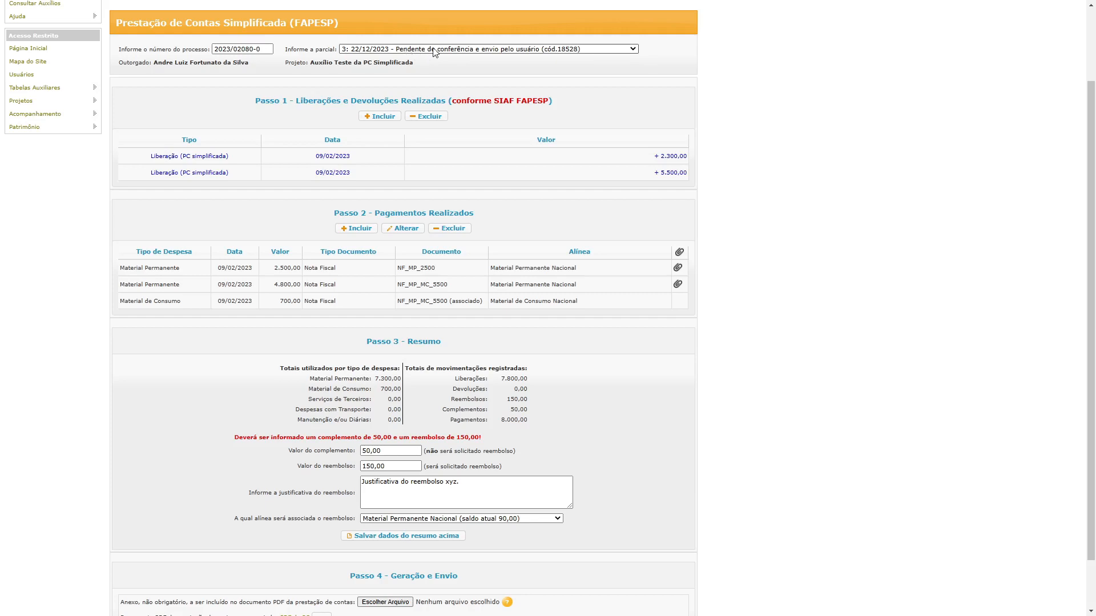
scroll(480, 84, "down", 2)
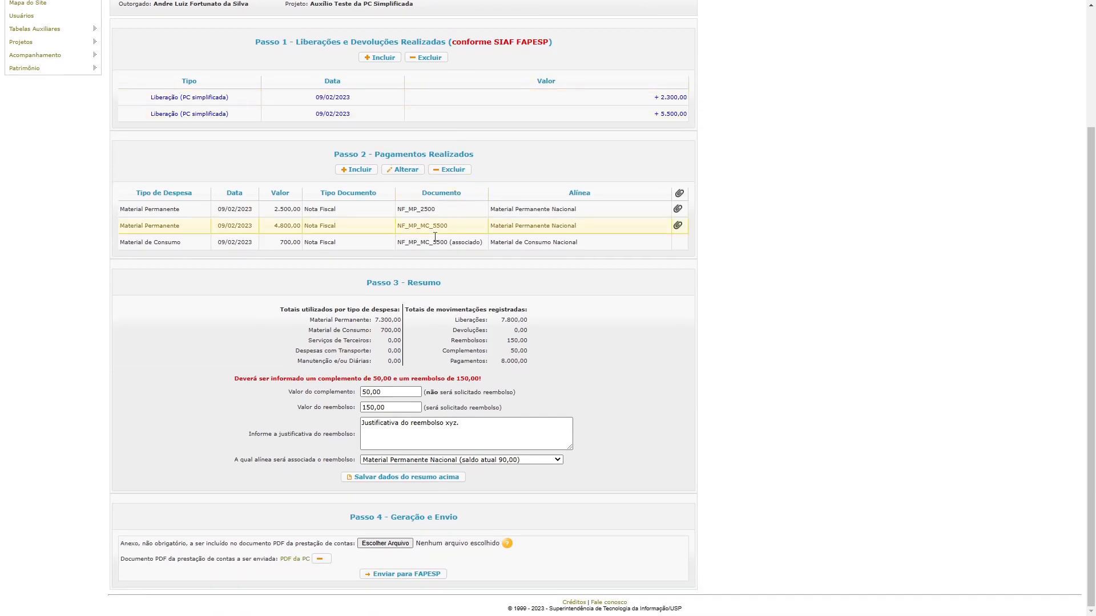
left_click(290, 561)
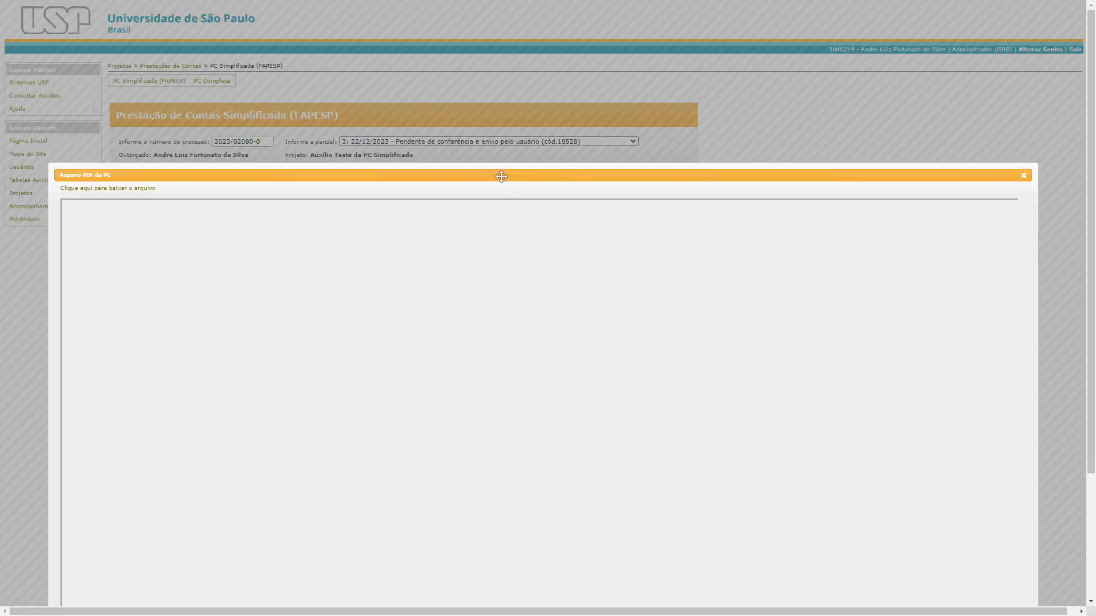
- Scroll through the PDF, checking invoice NF_MP_MC_5500 and the 4.800,00 total
scroll(528, 230, "down", 8)
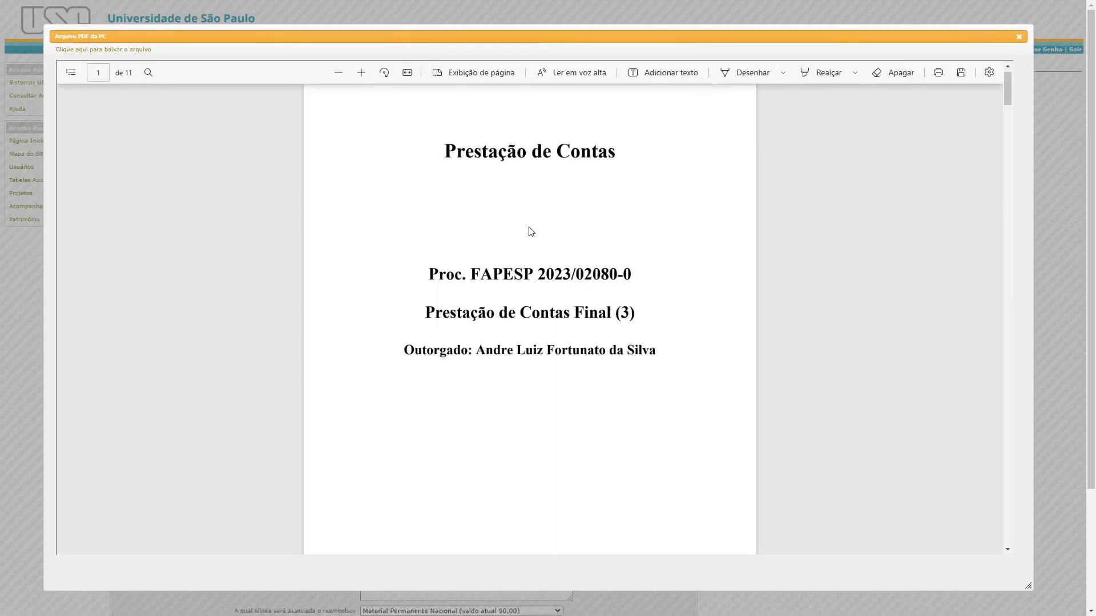
scroll(605, 209, "down", 5)
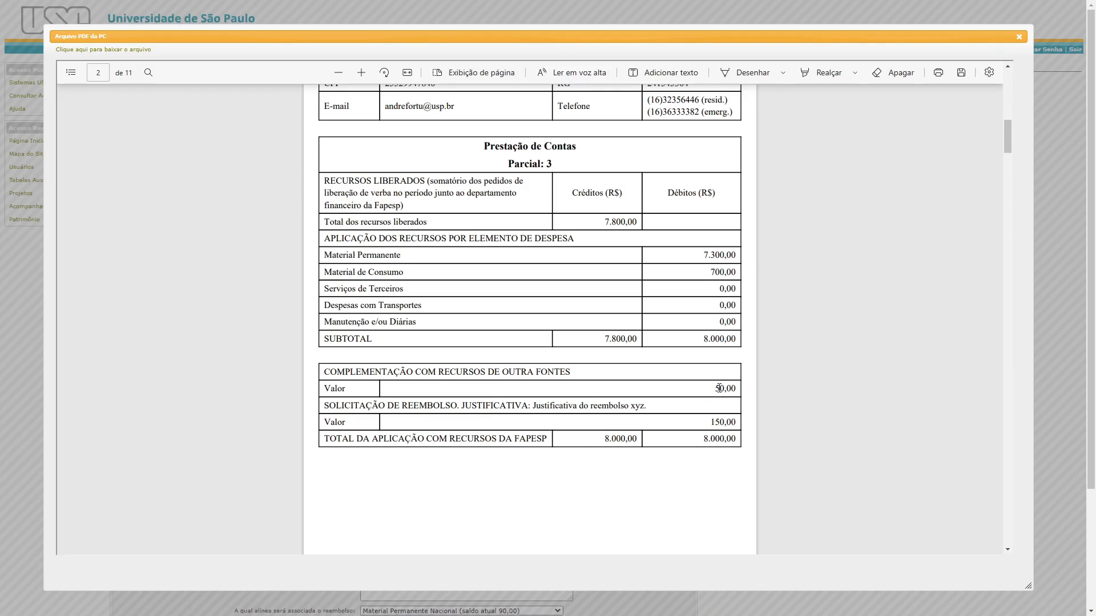
scroll(628, 399, "down", 8)
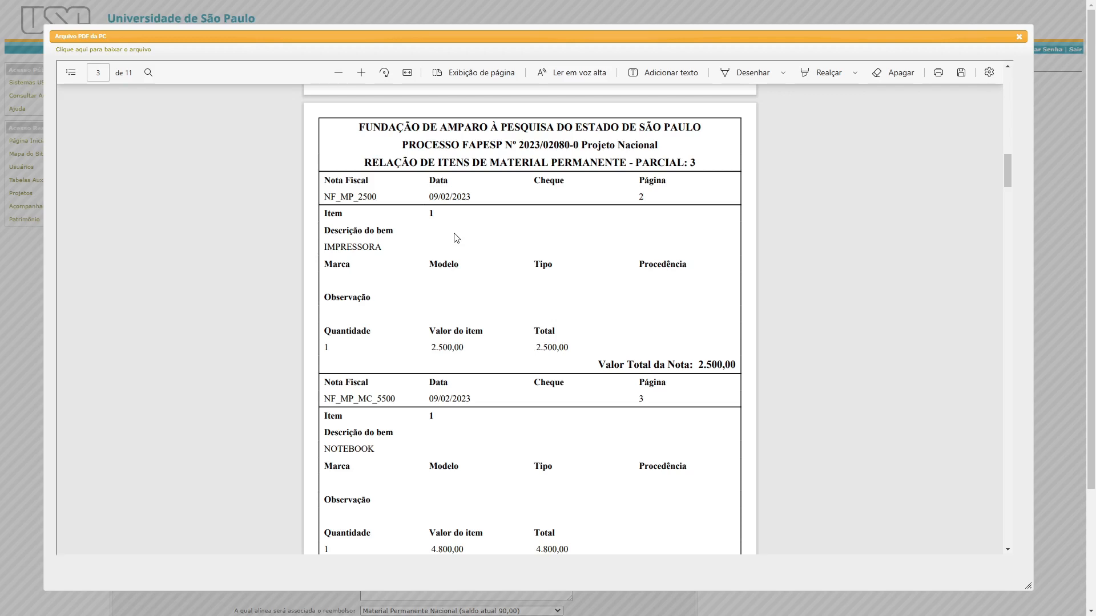
scroll(453, 237, "down", 2)
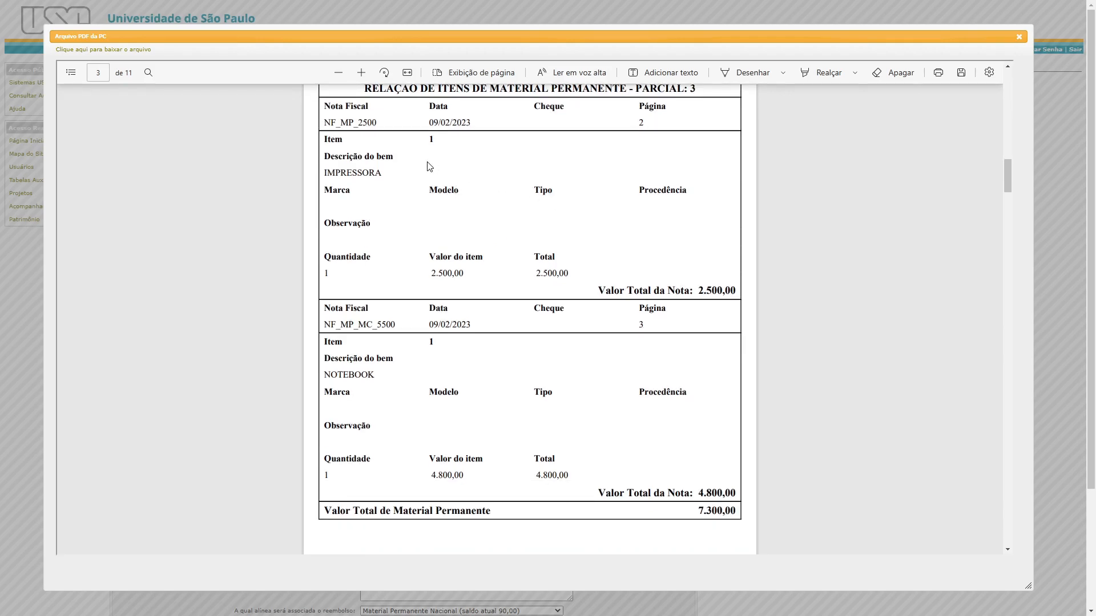
scroll(496, 244, "down", 2)
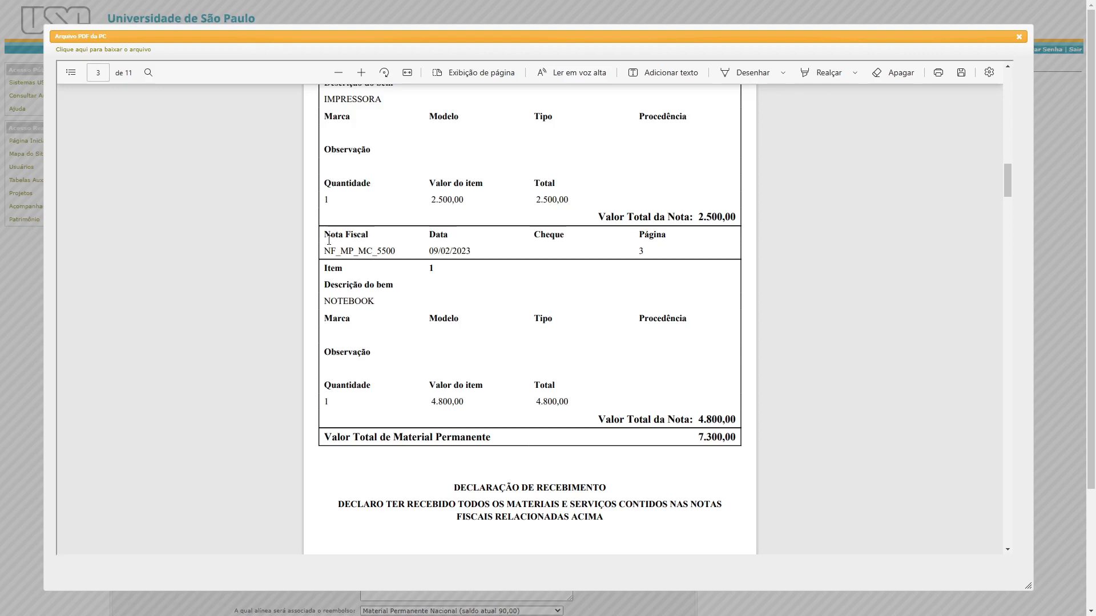
left_click_drag(326, 251, 395, 251)
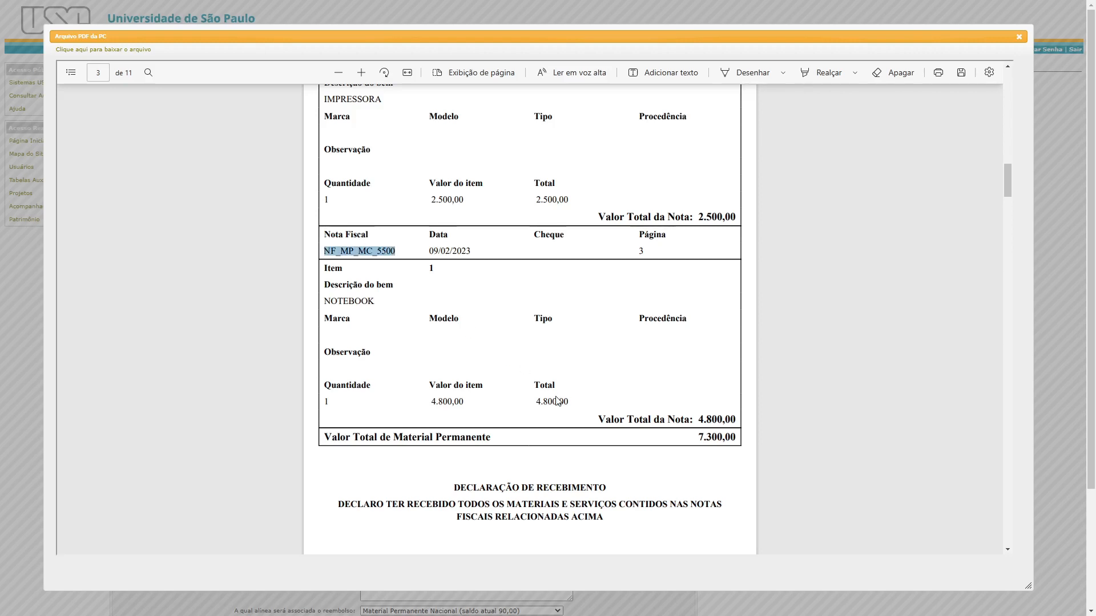
left_click_drag(535, 401, 568, 402)
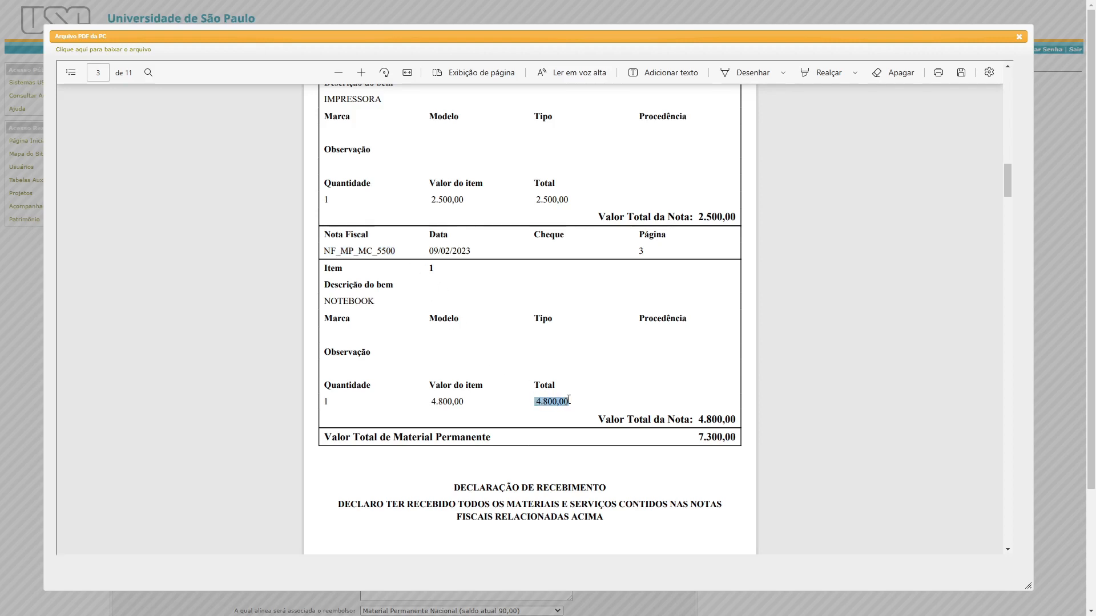
left_click(550, 386)
scroll(510, 342, "up", 1)
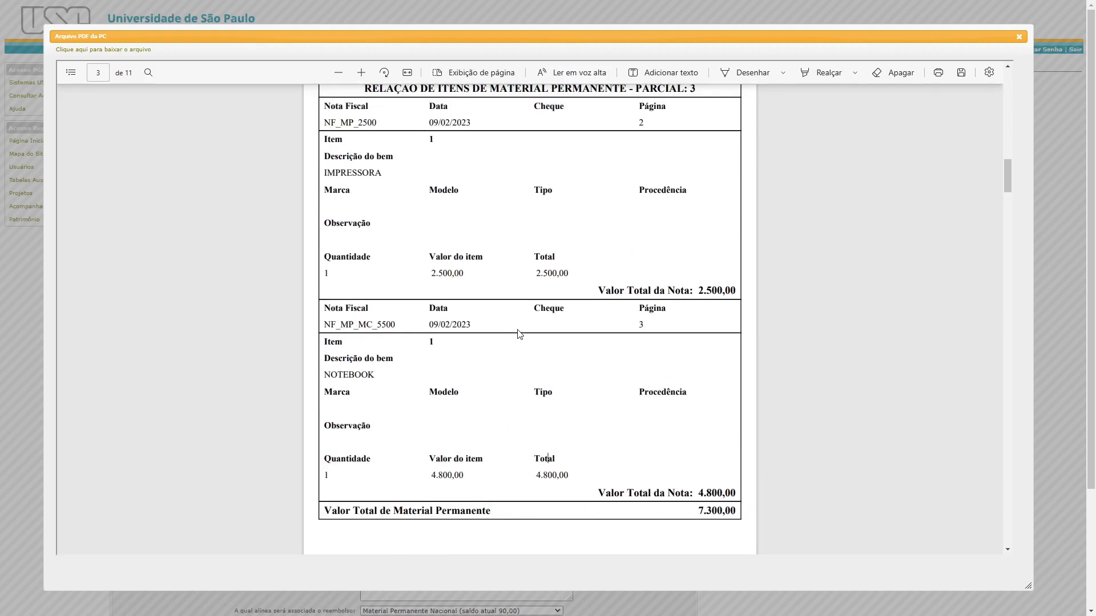
scroll(520, 333, "down", 8)
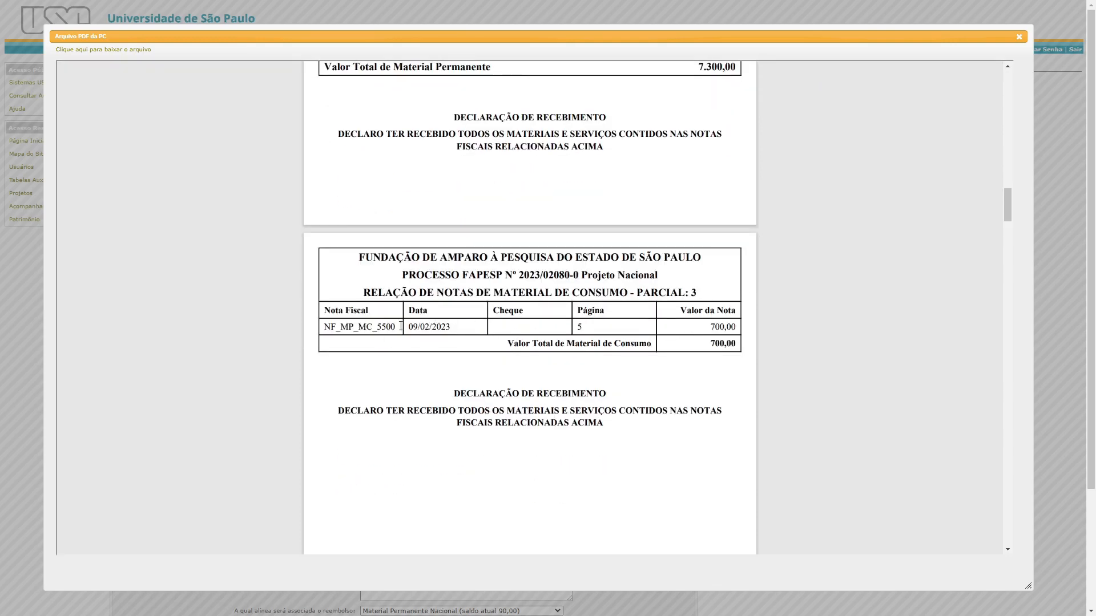
- Check the consumables invoice number, then scroll past the conta corrente page to the Sumário
left_click_drag(398, 327, 332, 329)
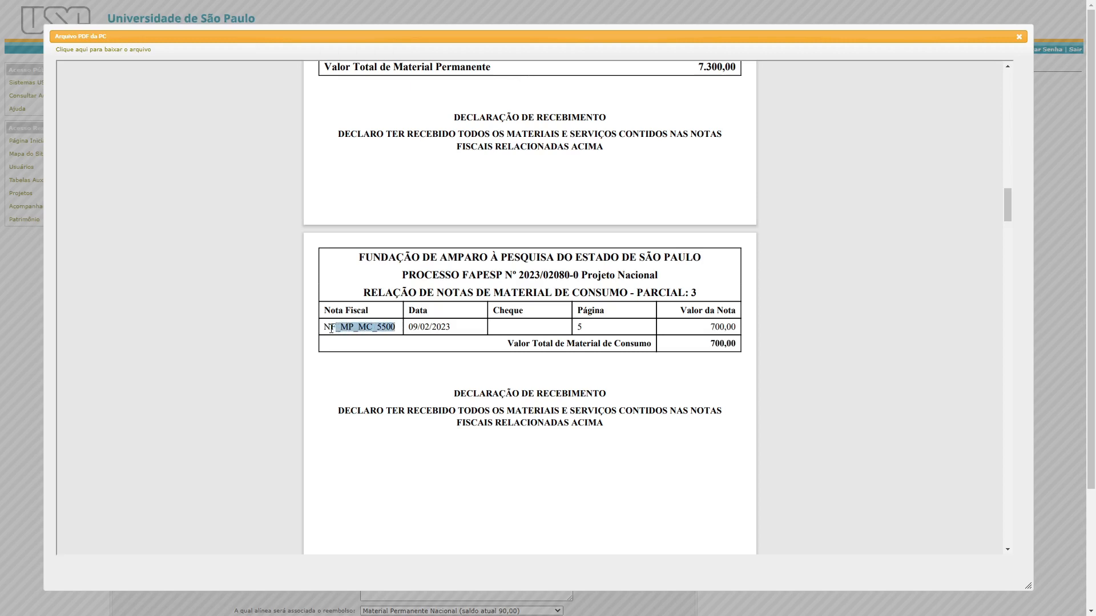
left_click(323, 329)
scroll(679, 330, "down", 6)
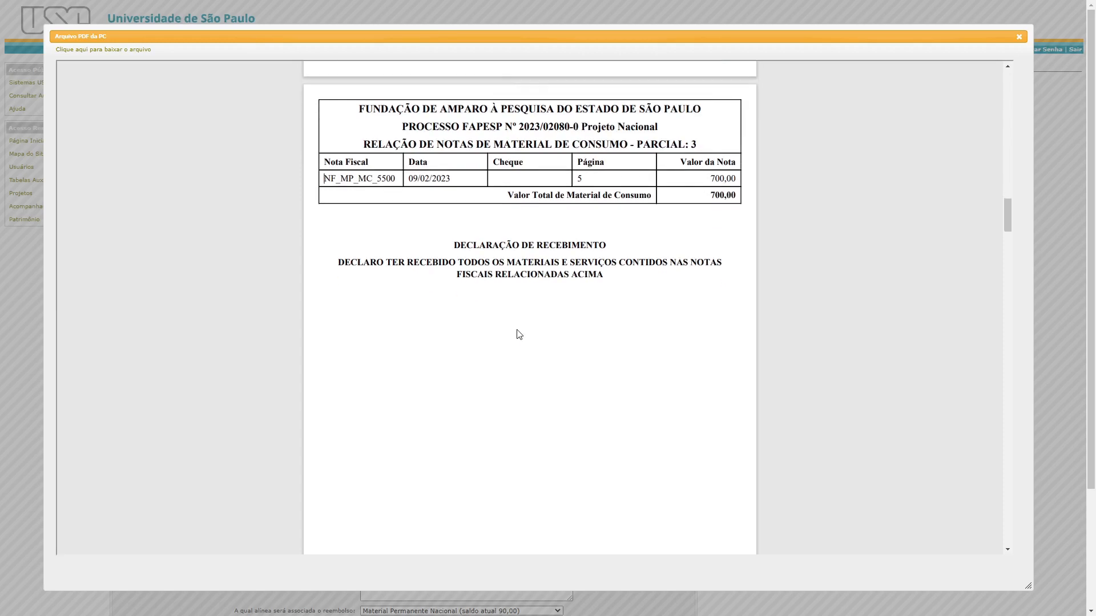
scroll(516, 337, "down", 5)
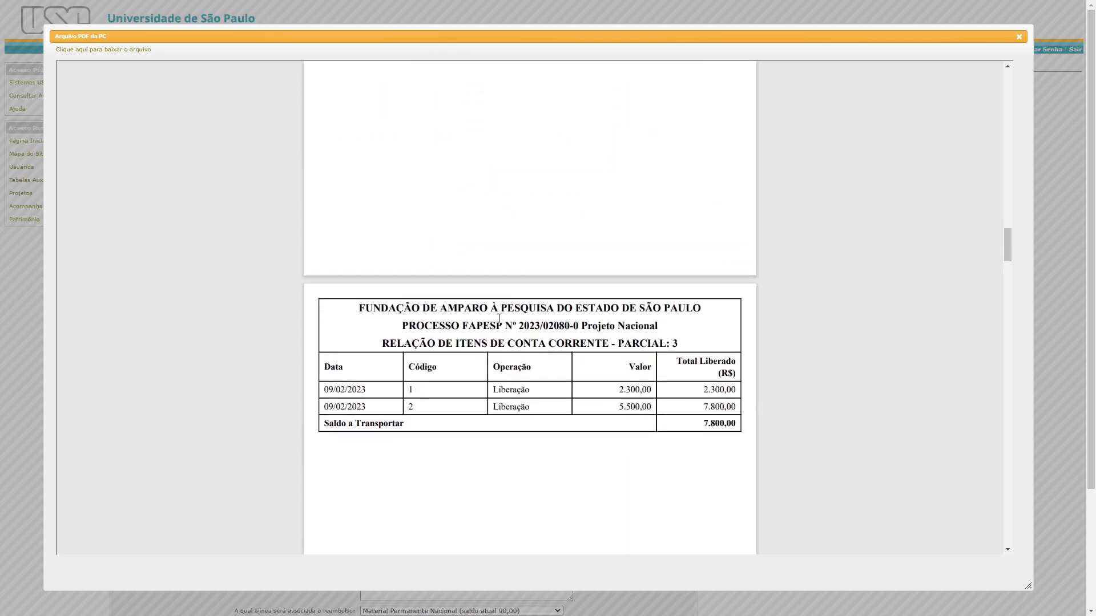
scroll(499, 318, "down", 8)
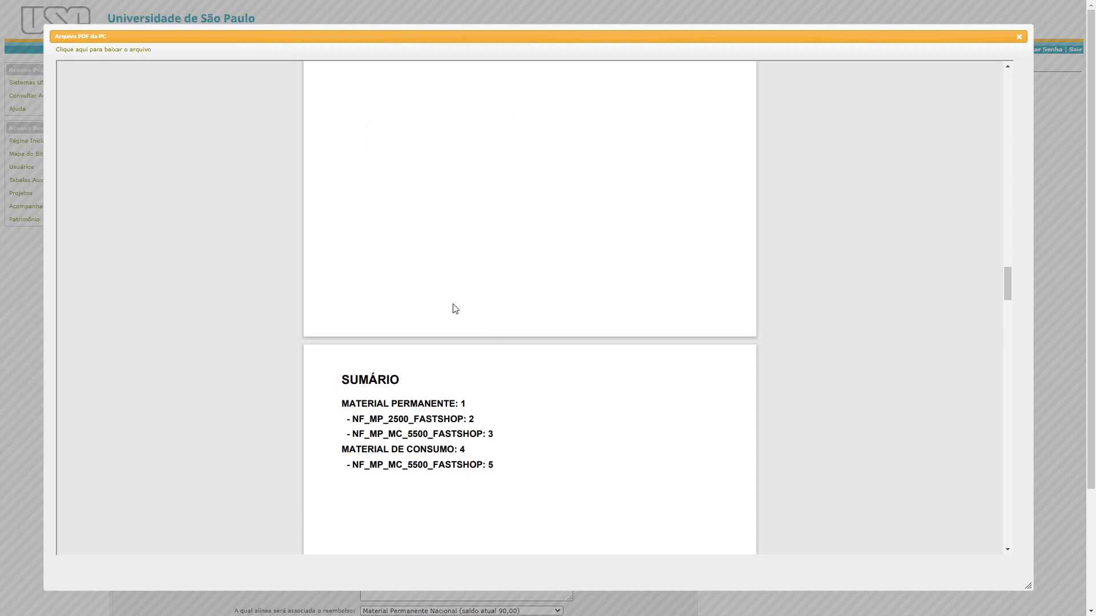
scroll(434, 297, "down", 1)
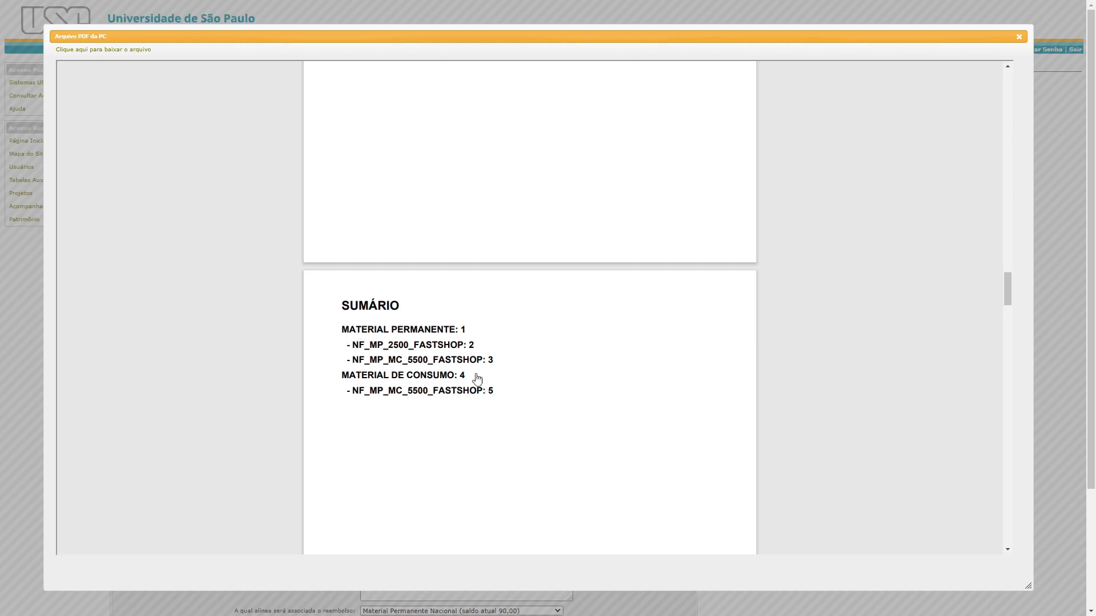
- Test the Sumário links to the NF_MP_MC_5500_FASTSHOP and page-5 consumables invoices, returning each time
left_click(464, 363)
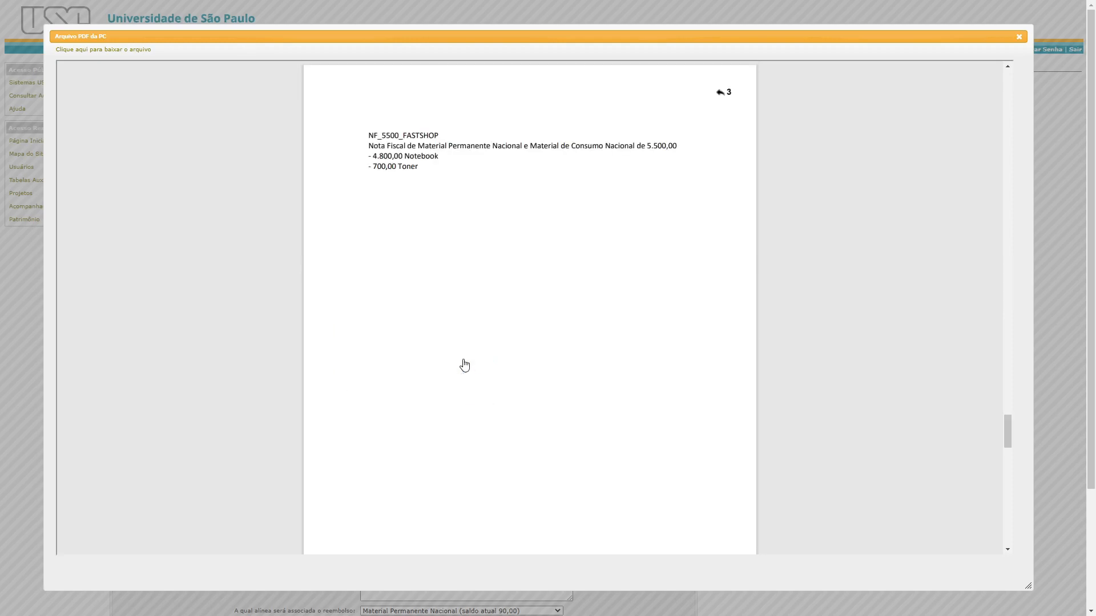
left_click(720, 91)
left_click(455, 188)
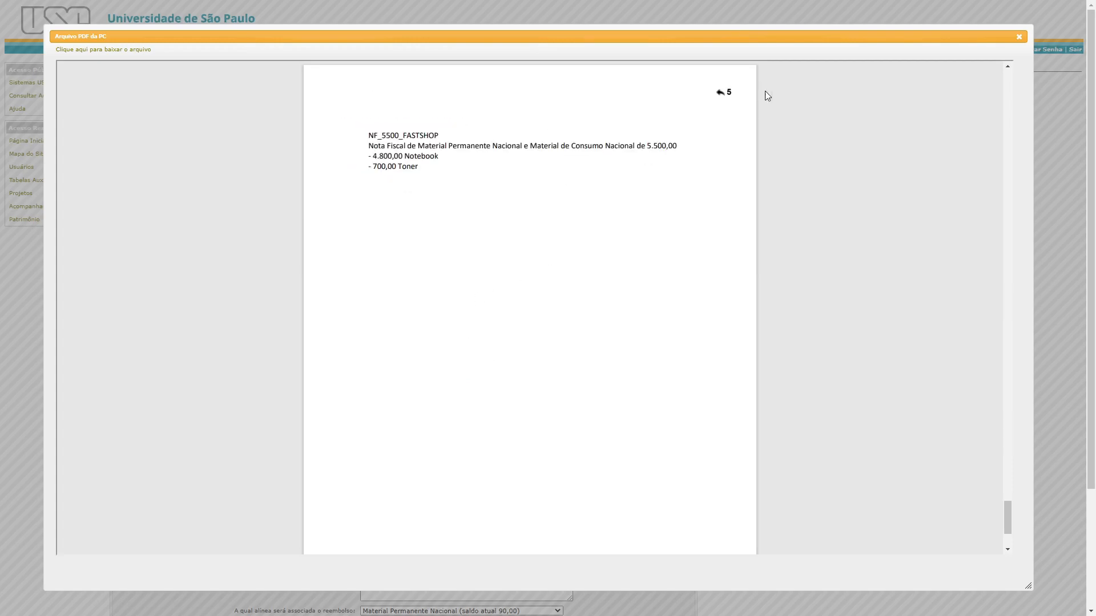
left_click(720, 92)
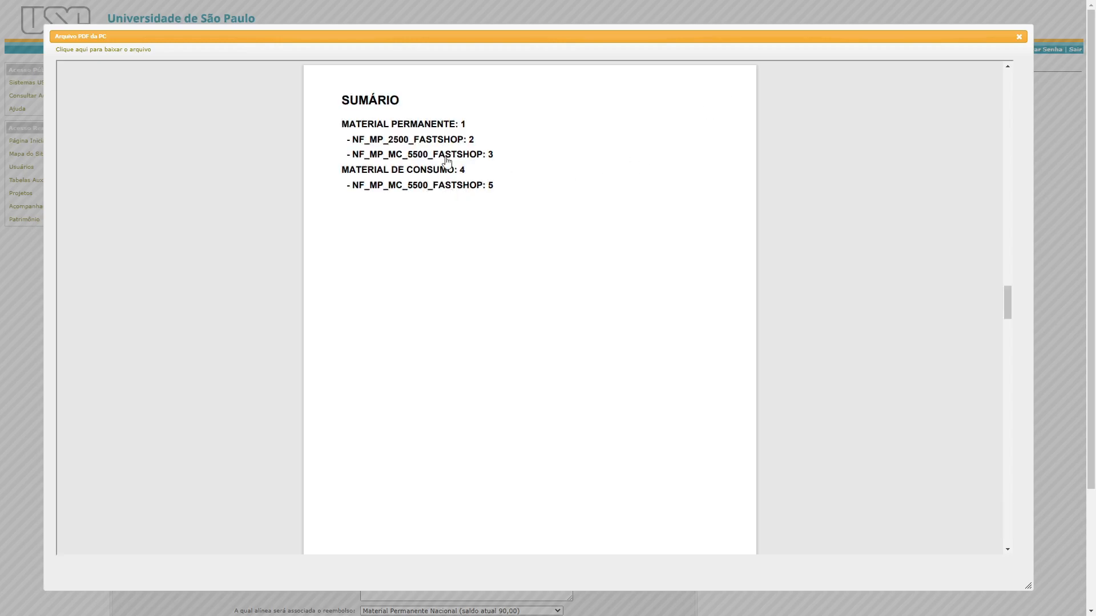
- Jump to the NF_MP_2500_FASTSHOP invoice, return to the Sumário, and close the PDF viewer
scroll(447, 161, "up", 1)
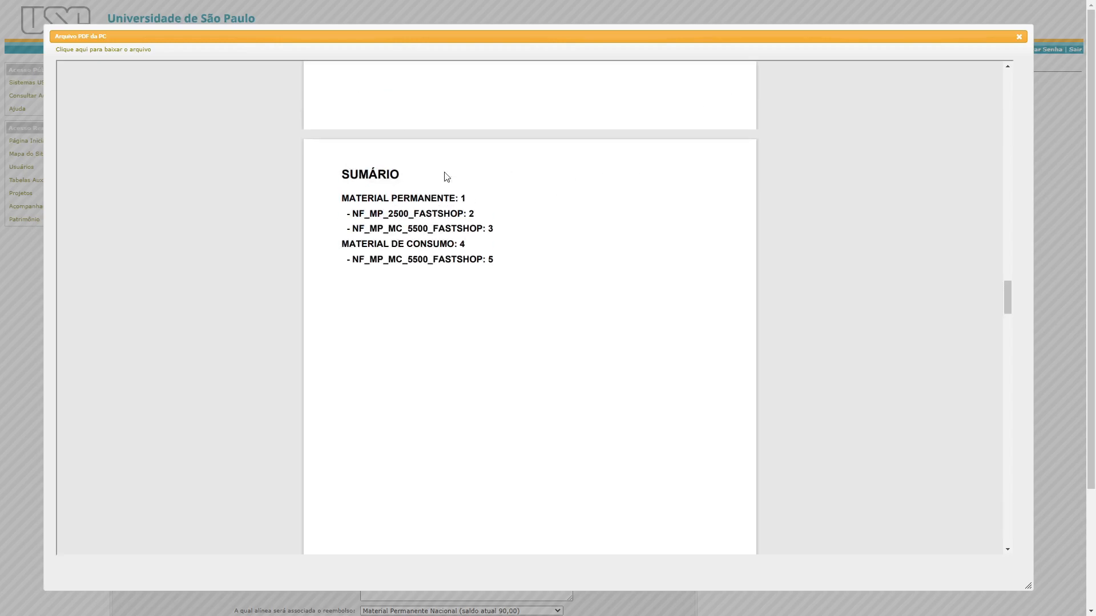
left_click(466, 216)
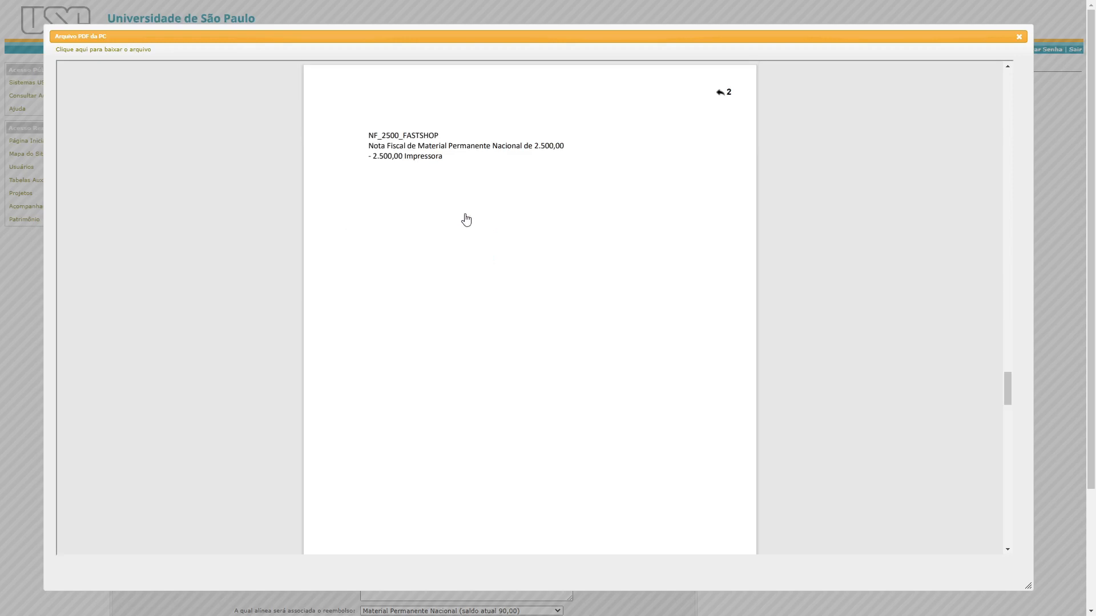
left_click(721, 97)
scroll(504, 228, "down", 2)
scroll(505, 232, "up", 1)
scroll(504, 228, "up", 14)
scroll(504, 228, "down", 4)
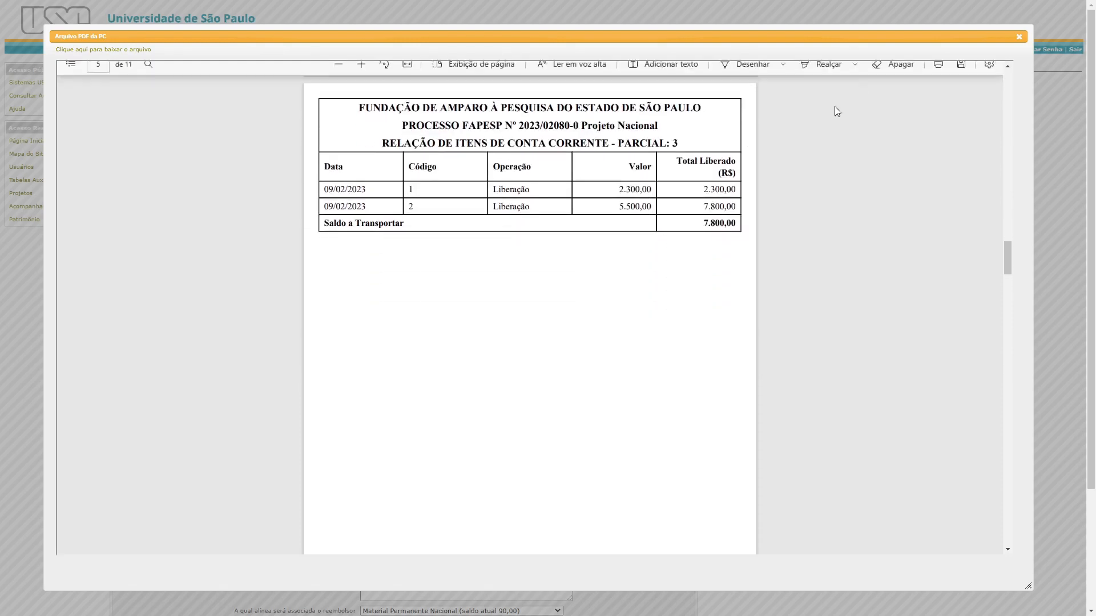
left_click(1019, 37)
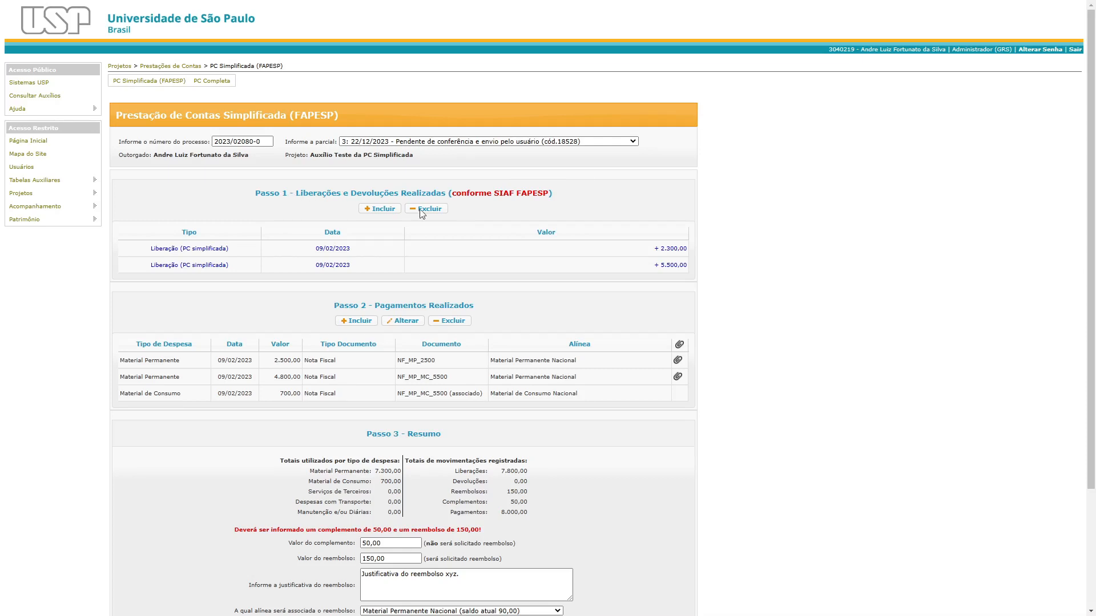
scroll(475, 283, "down", 2)
scroll(475, 283, "down", 1)
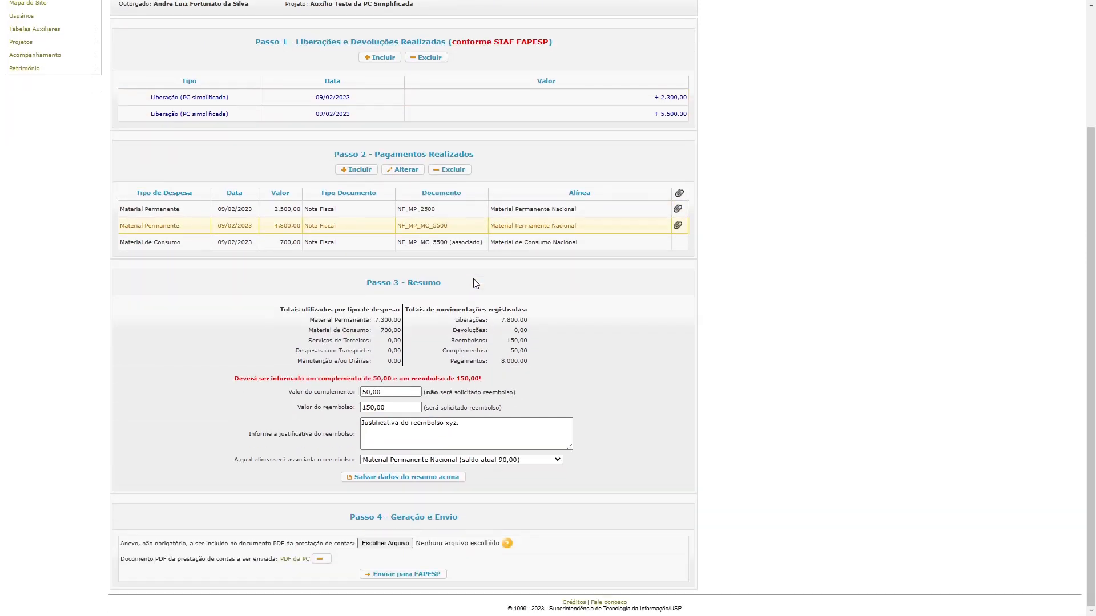
scroll(475, 283, "up", 3)
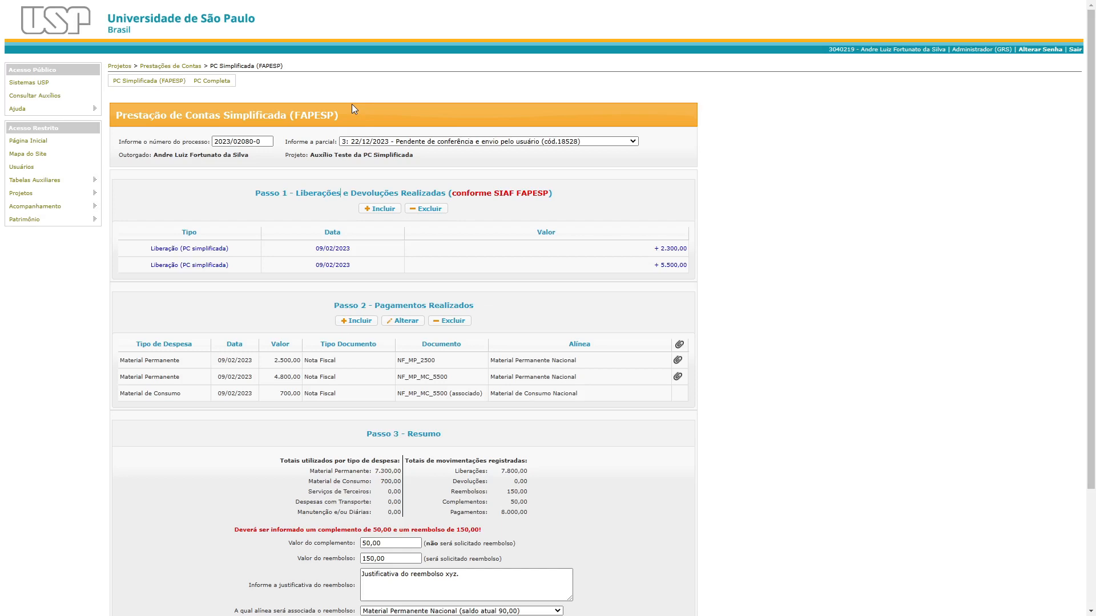
left_click(345, 113)
scroll(455, 266, "down", 2)
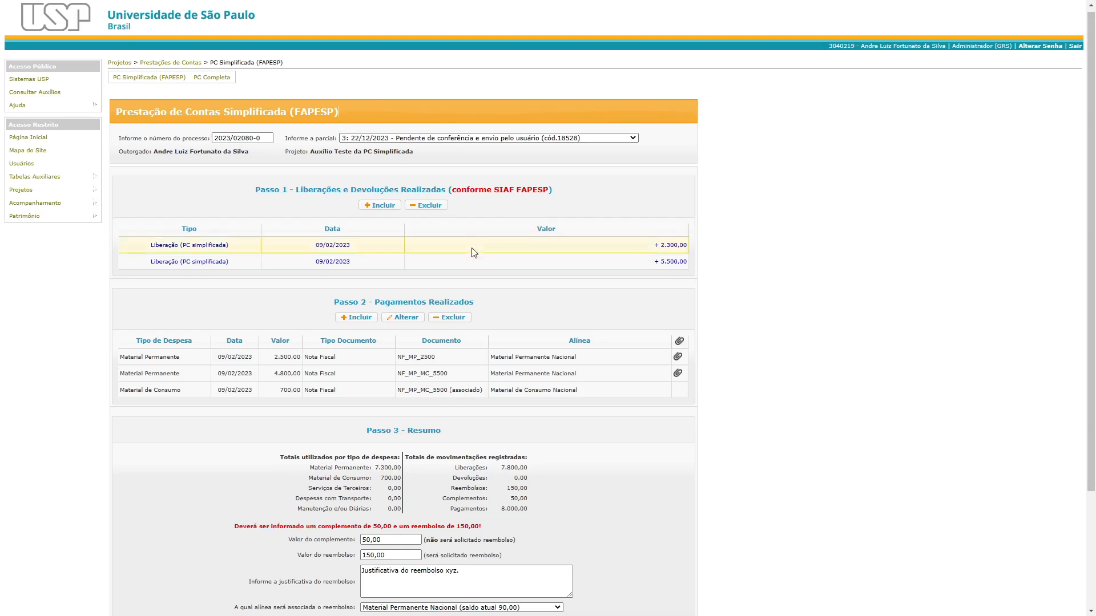
scroll(450, 266, "down", 1)
scroll(447, 262, "up", 4)
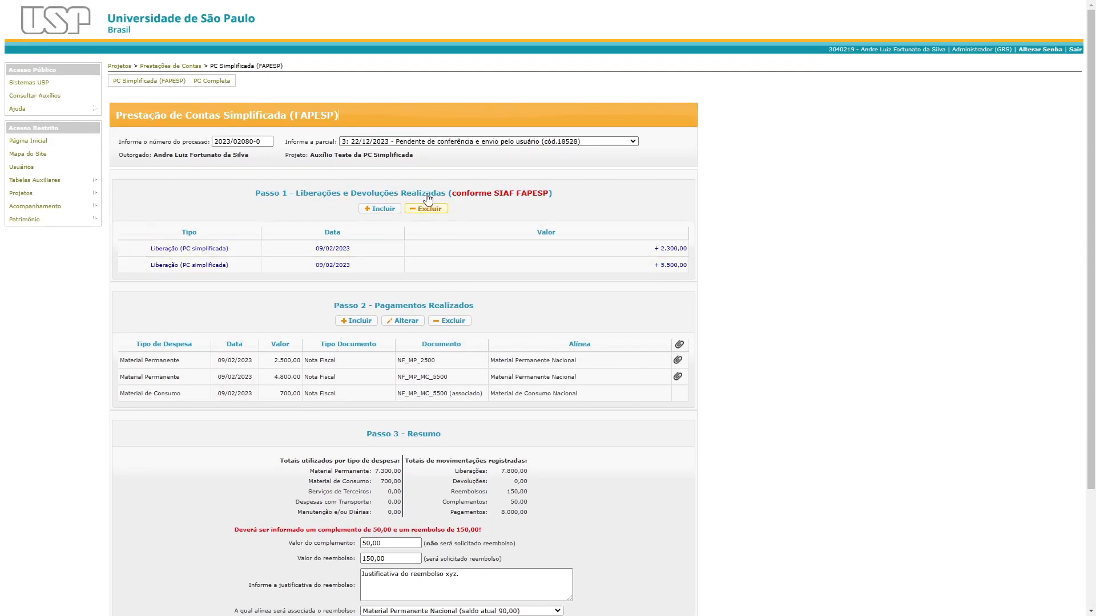